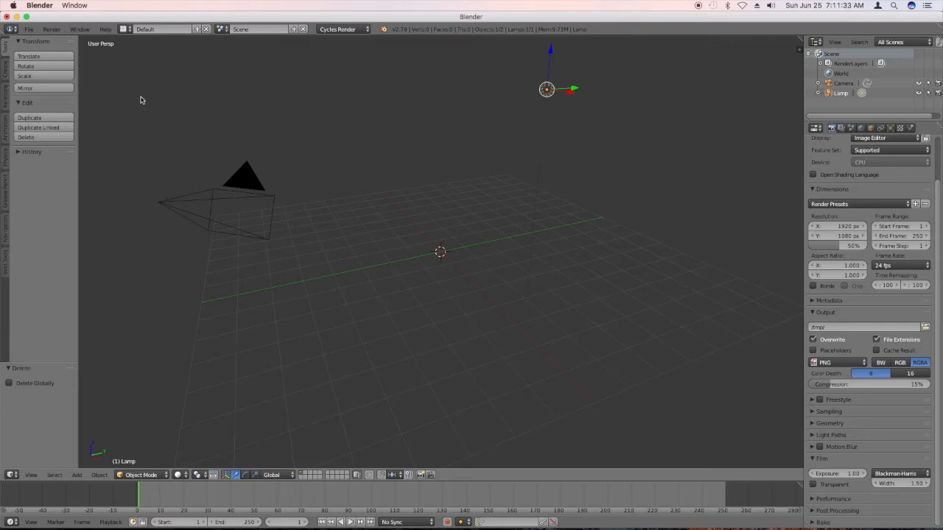
Start a new scene by reloading the start-up file.
{"action": "left_click", "coordinate": [30, 29]}
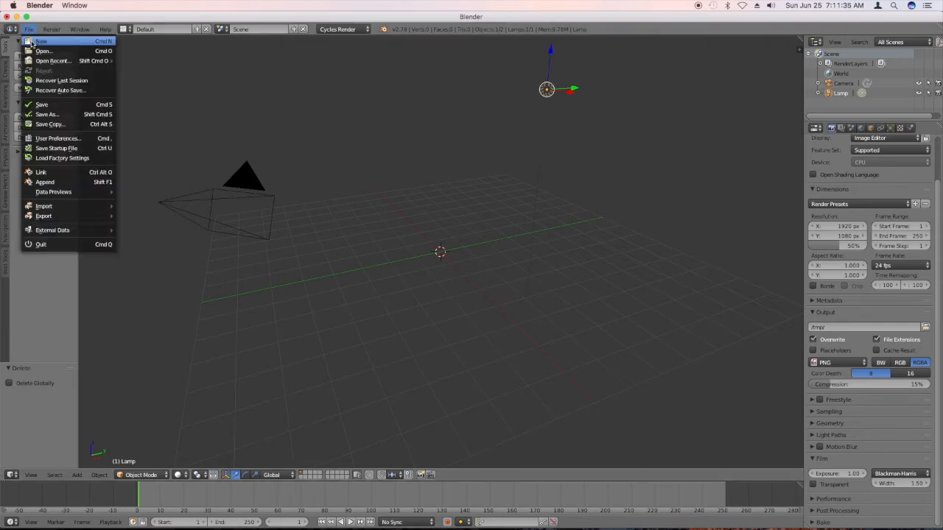
{"action": "left_click", "coordinate": [33, 41]}
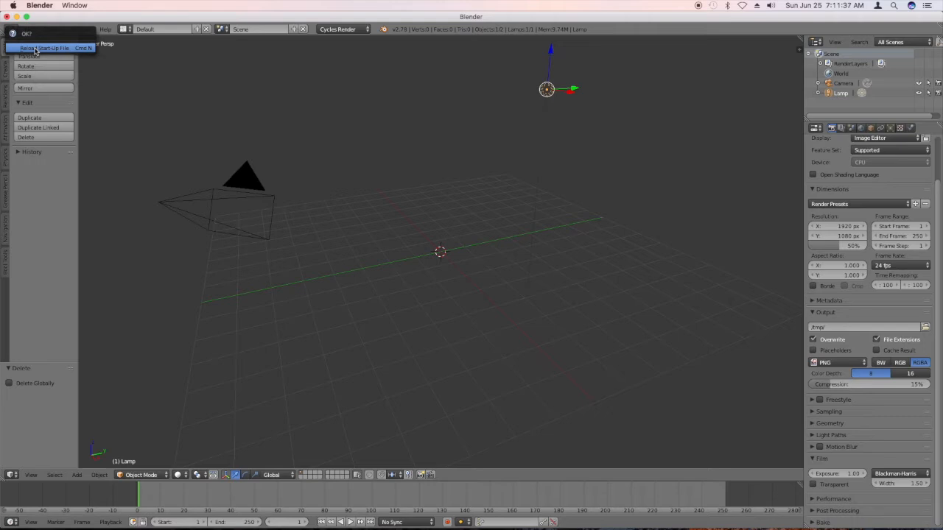
{"action": "left_click", "coordinate": [36, 48]}
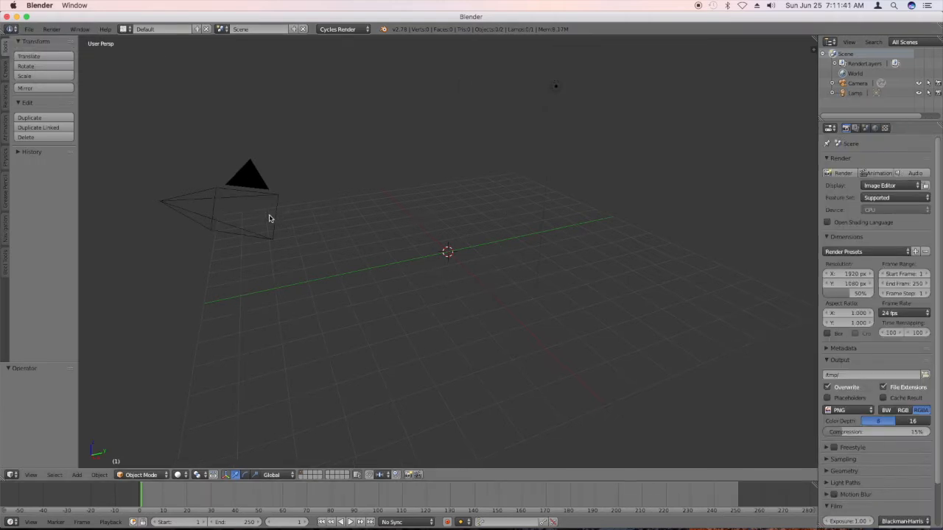
Delete the lamp from the scene.
{"action": "right_click", "coordinate": [245, 195]}
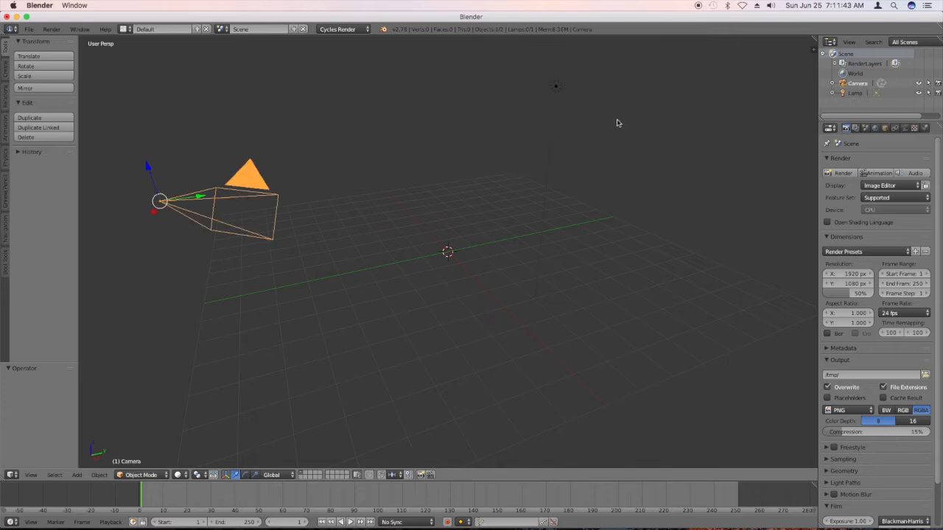
{"action": "right_click", "coordinate": [557, 88]}
{"action": "key", "text": "x"}
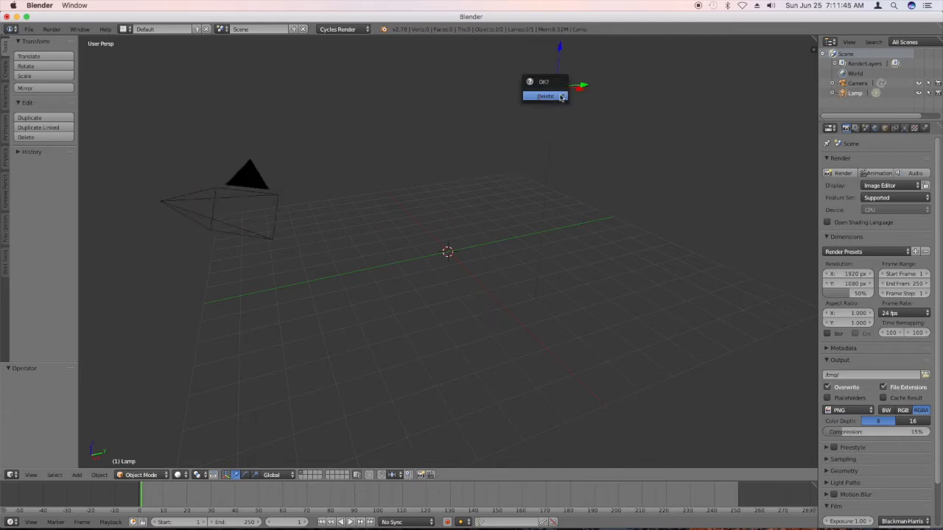
{"action": "left_click", "coordinate": [560, 94]}
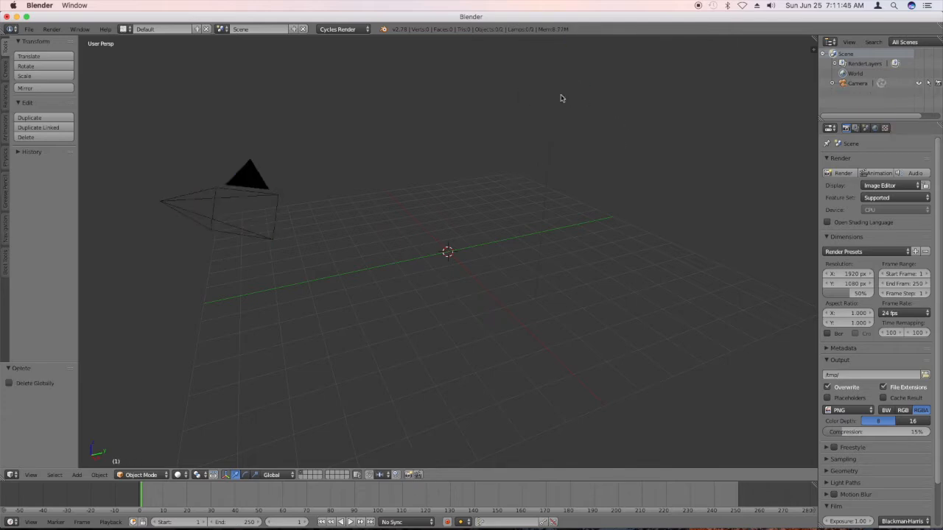
Clear the camera's rotation and location so it sits unrotated at the world origin.
{"action": "right_click", "coordinate": [259, 195]}
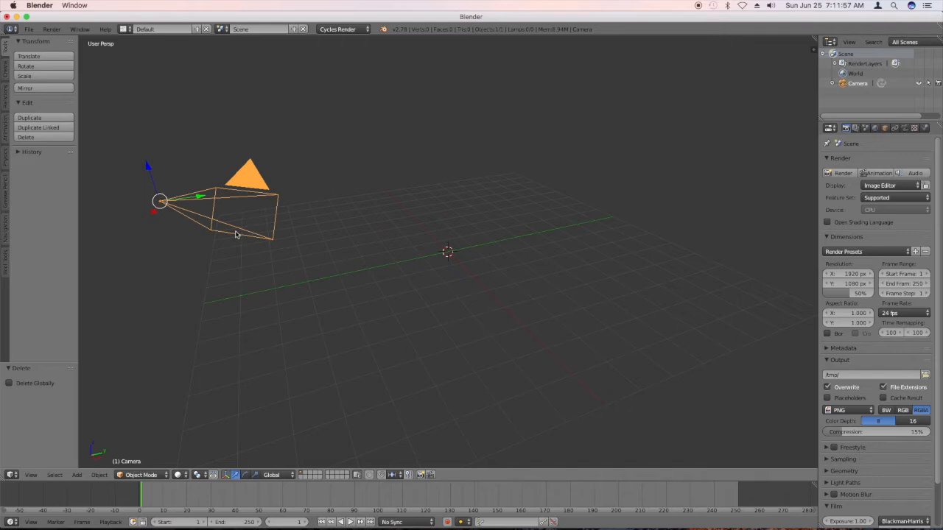
{"action": "key", "text": "alt+r"}
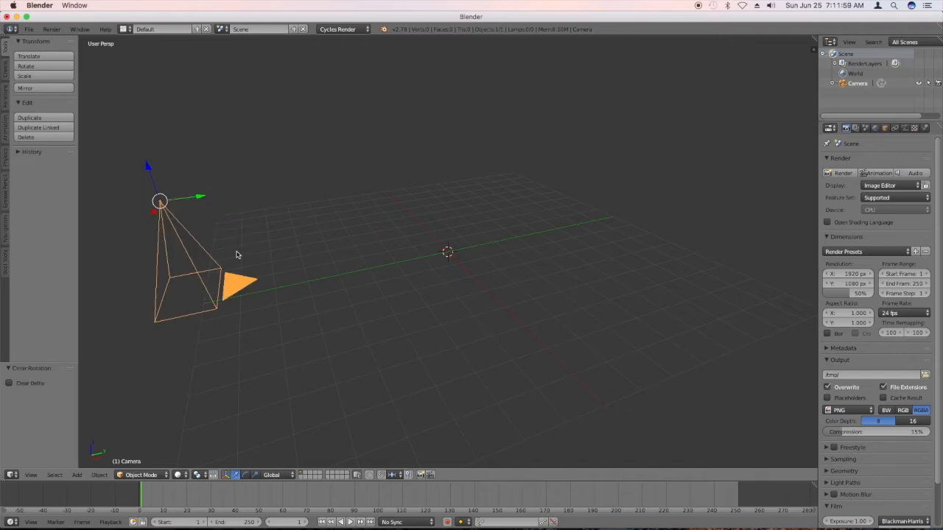
{"action": "key", "text": "alt+g"}
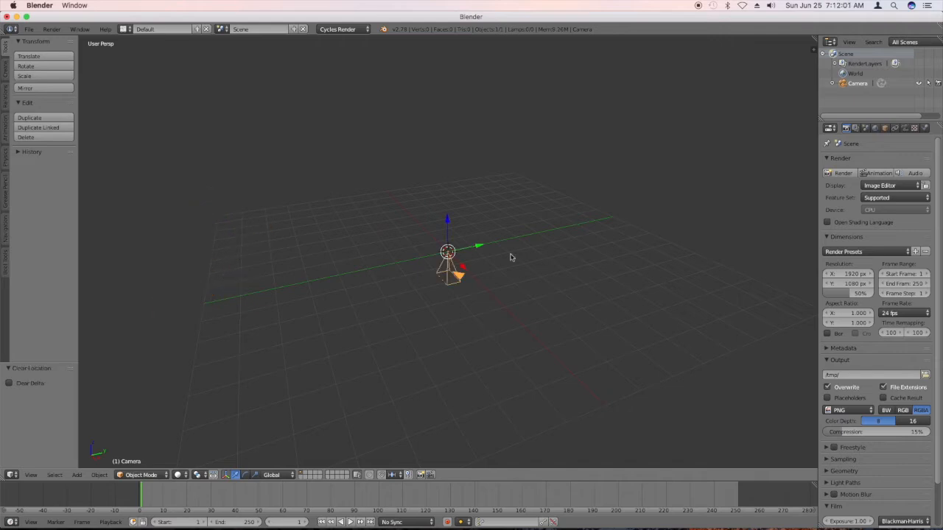
Rotate the camera 90° about the global X axis.
{"action": "type", "text": "r"}
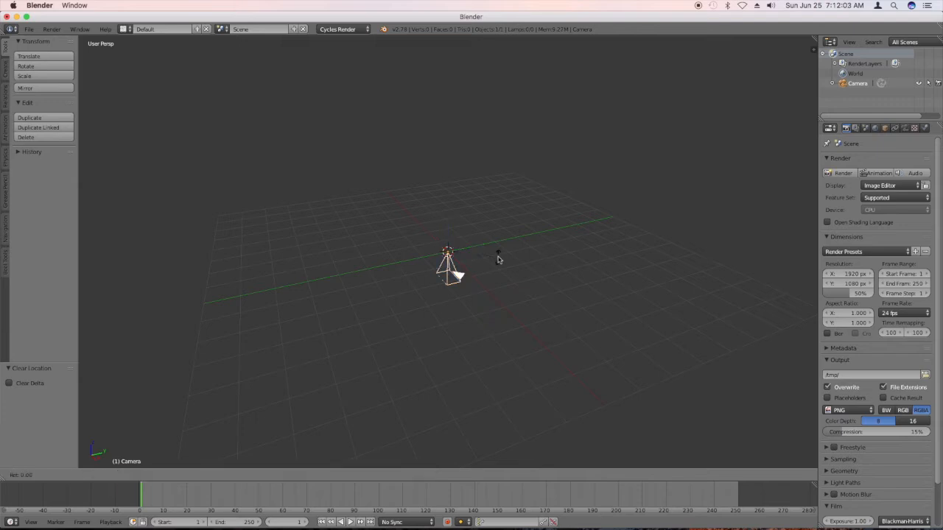
{"action": "type", "text": "90"}
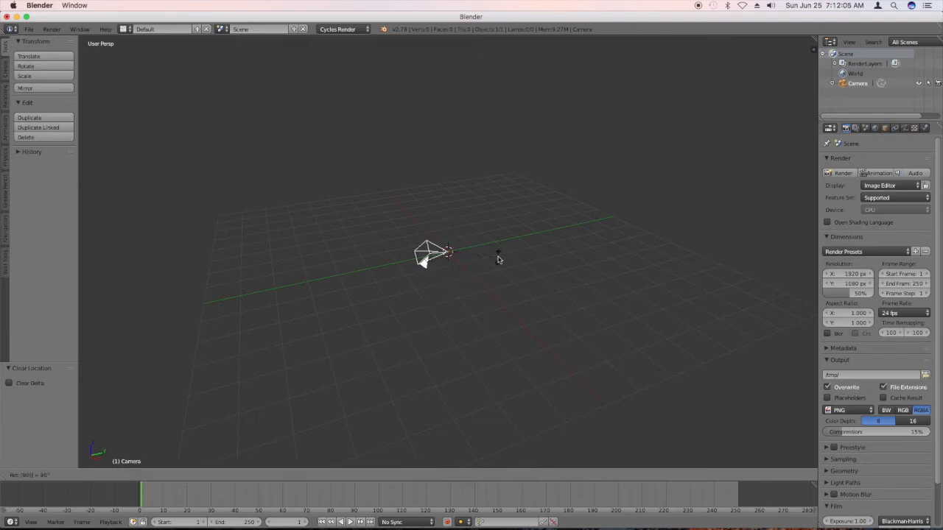
{"action": "type", "text": "x"}
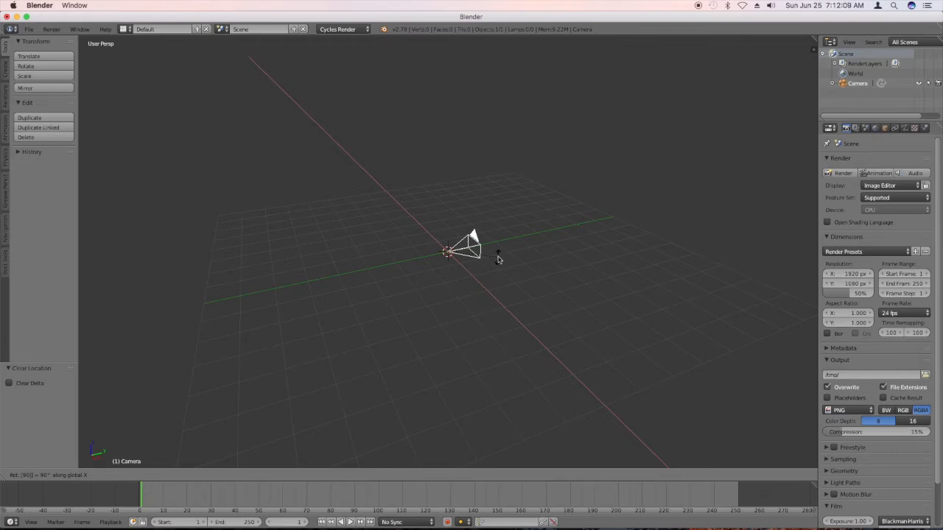
{"action": "key", "text": "Return"}
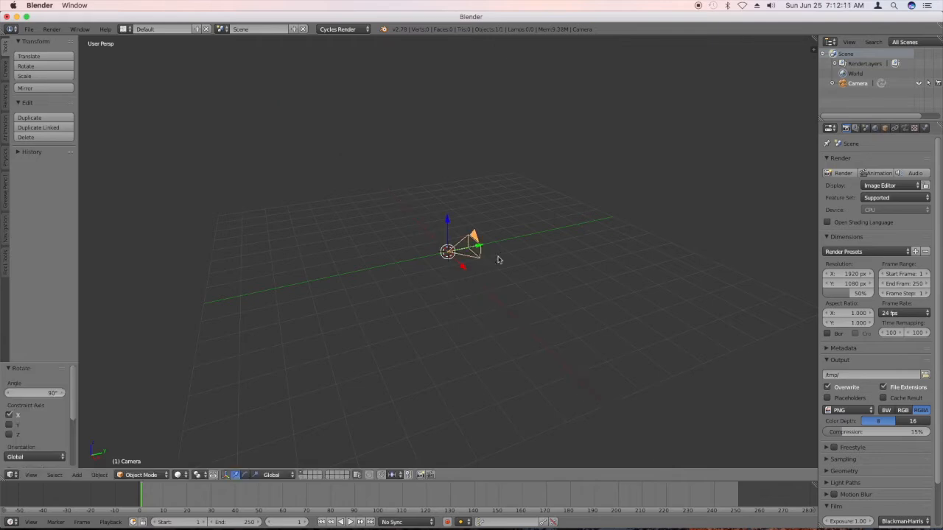
Move the camera back along the Y axis by about -6.8 units in total.
{"action": "key", "text": "g"}
{"action": "key", "text": "y"}
{"action": "left_click", "coordinate": [292, 259]}
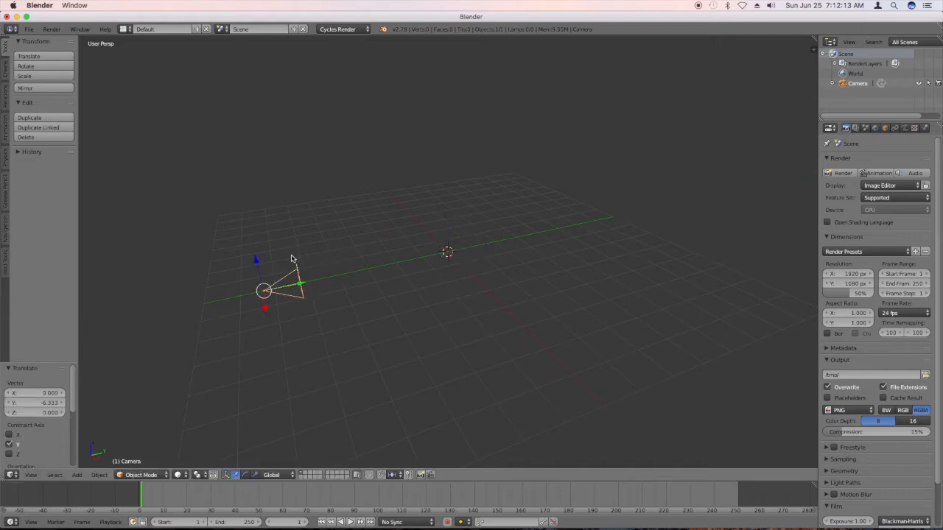
{"action": "key", "text": "g"}
{"action": "key", "text": "y"}
{"action": "left_click", "coordinate": [283, 287]}
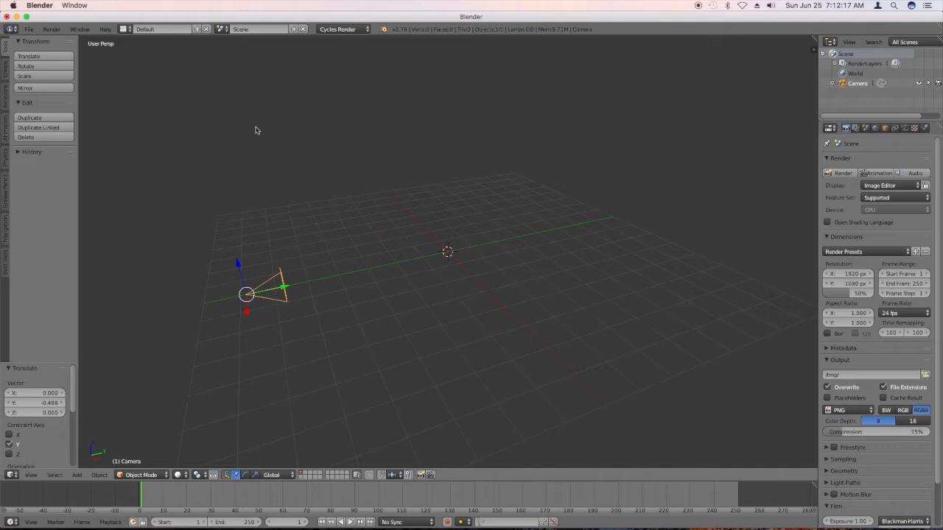
Switch to the Motion Tracking screen layout and open the clip MVI_2518.MOV from the EyeMaskSharingan folder on MediaStorag.
{"action": "left_click", "coordinate": [125, 29]}
{"action": "left_click", "coordinate": [126, 92]}
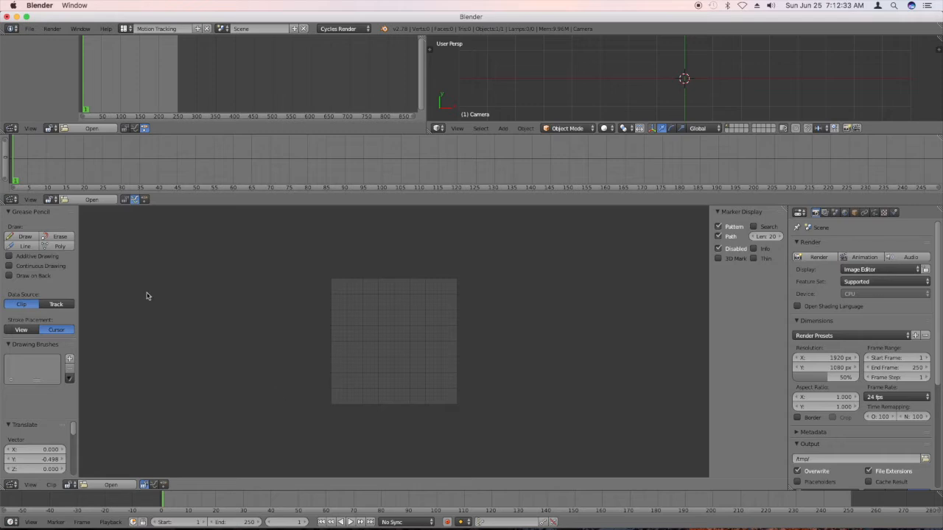
{"action": "left_click", "coordinate": [88, 486]}
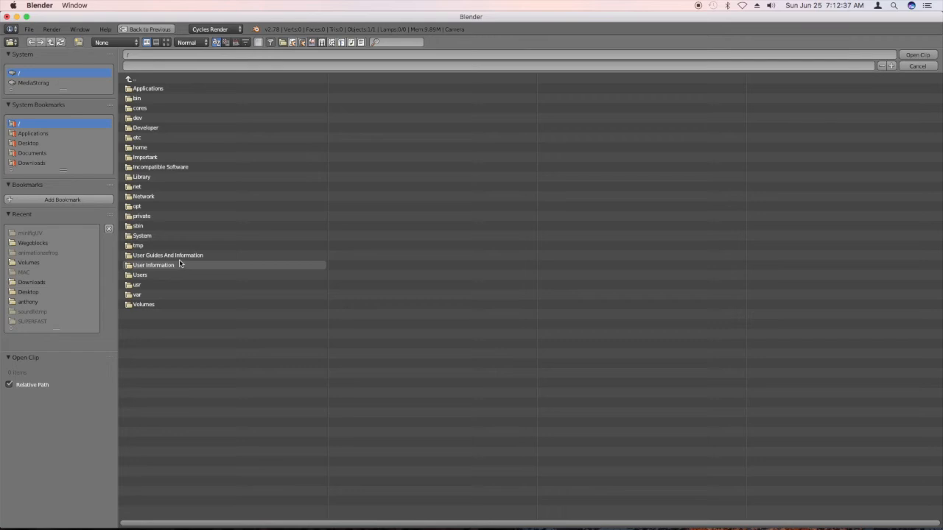
{"action": "left_click", "coordinate": [51, 85]}
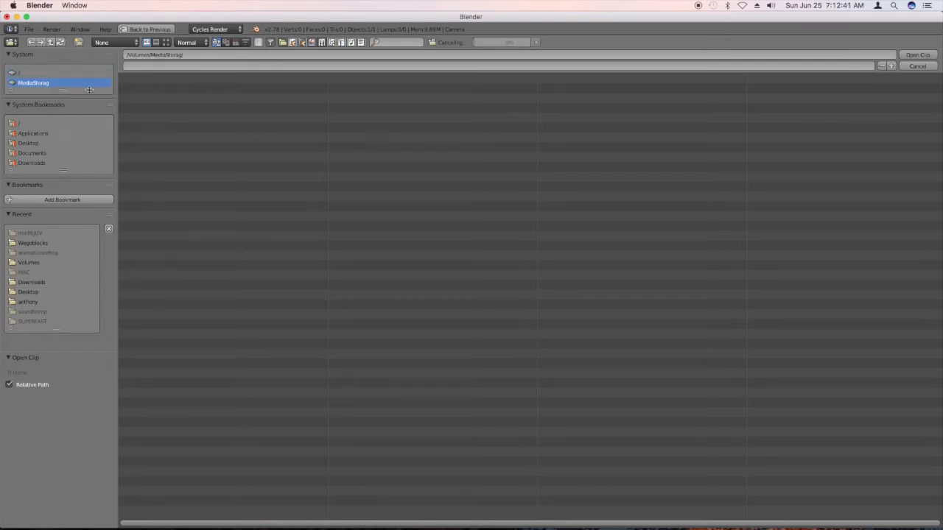
{"action": "left_click", "coordinate": [137, 100]}
{"action": "left_click", "coordinate": [137, 100]}
{"action": "left_click", "coordinate": [135, 89]}
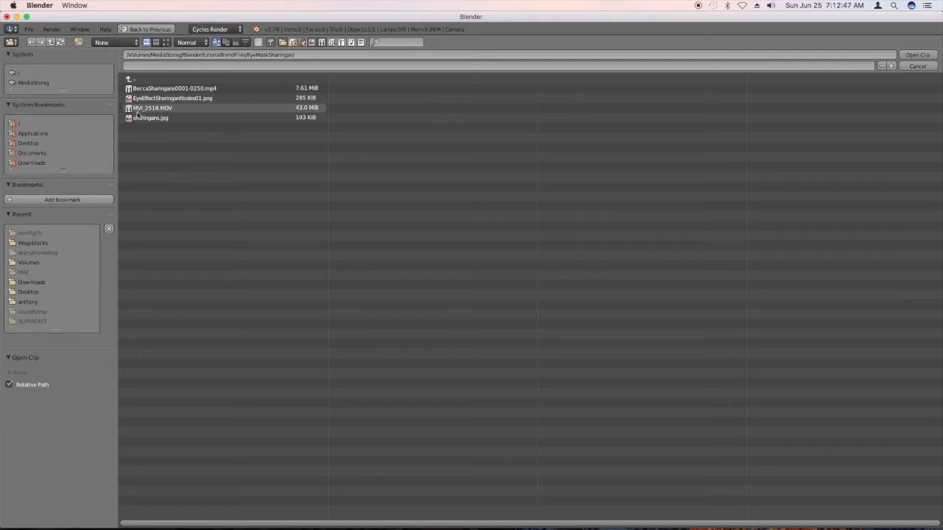
{"action": "left_click", "coordinate": [143, 108]}
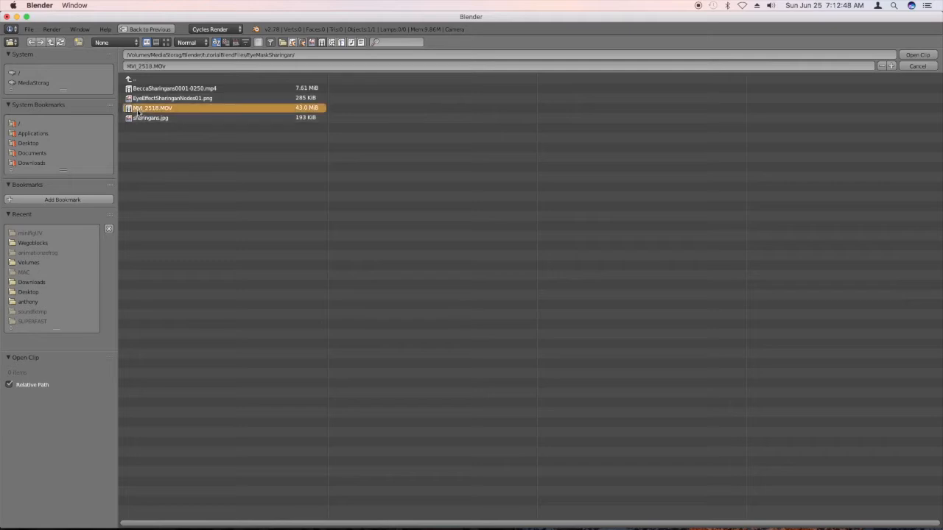
{"action": "left_click", "coordinate": [934, 55]}
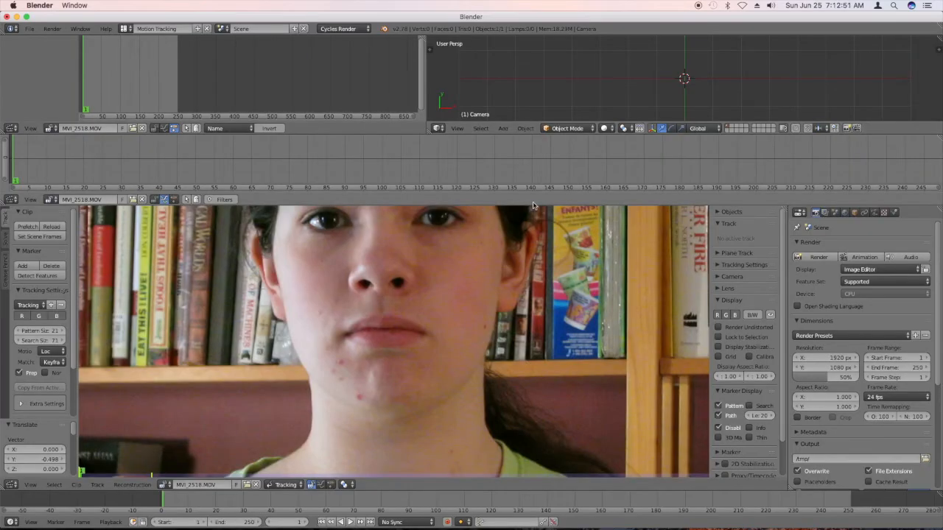
Fit the clip in the view and prefetch its frames for faster playback and tracking.
{"action": "scroll", "coordinate": [416, 332], "scroll_direction": "down", "scroll_amount": 2}
{"action": "scroll", "coordinate": [343, 331], "scroll_direction": "down", "scroll_amount": 4}
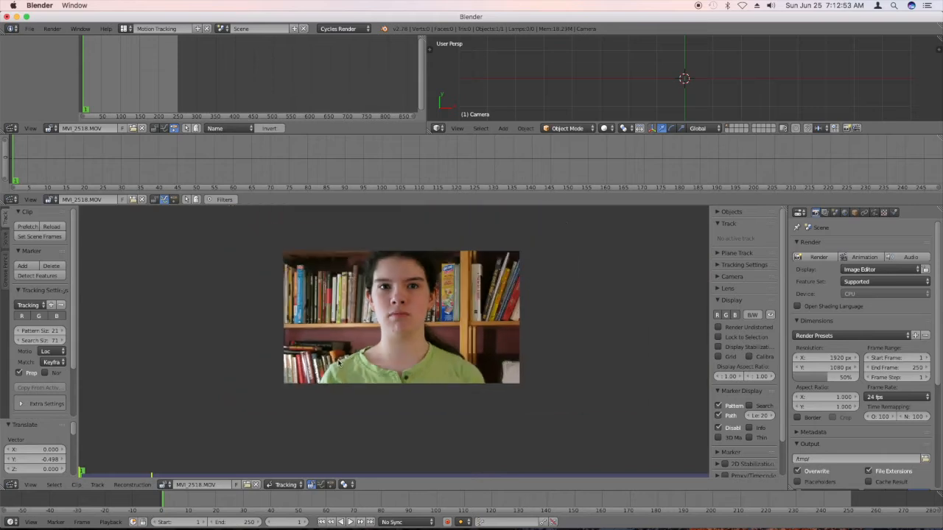
{"action": "scroll", "coordinate": [396, 296], "scroll_direction": "up", "scroll_amount": 4}
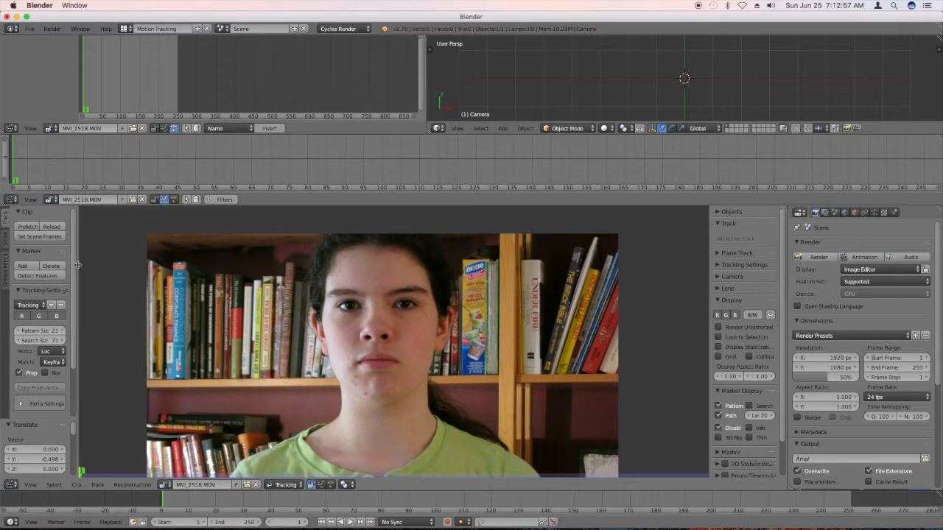
{"action": "left_click", "coordinate": [34, 230]}
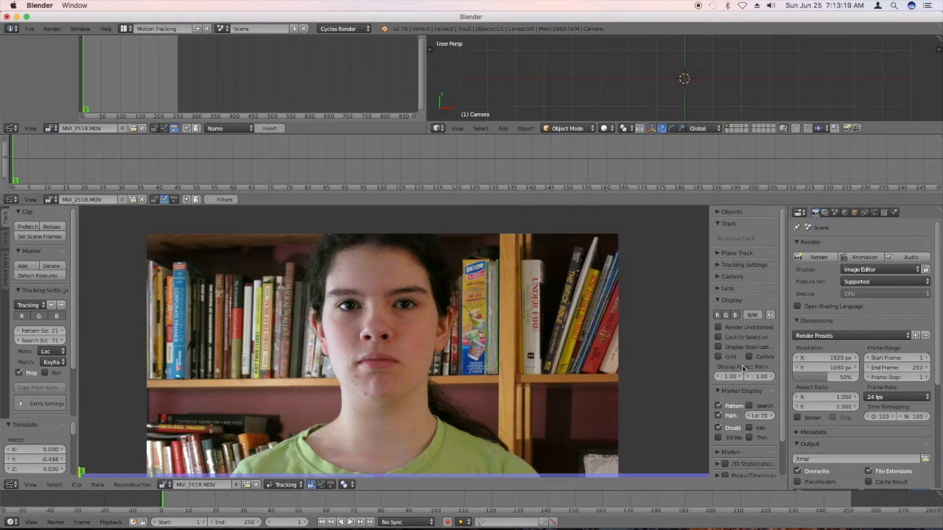
Expand the clip's Footage Information and widen the area so its size and frame details are readable.
{"action": "scroll", "coordinate": [742, 365], "scroll_direction": "down", "scroll_amount": 2}
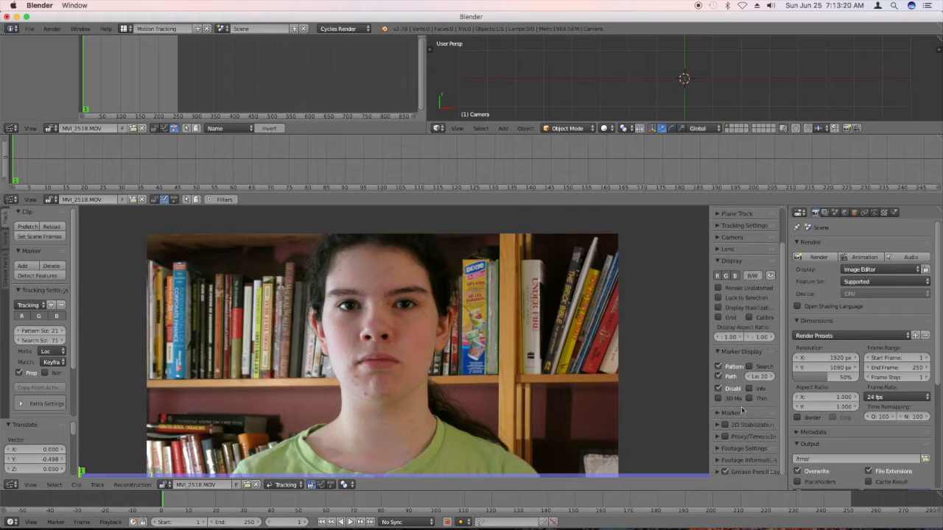
{"action": "left_click", "coordinate": [745, 462]}
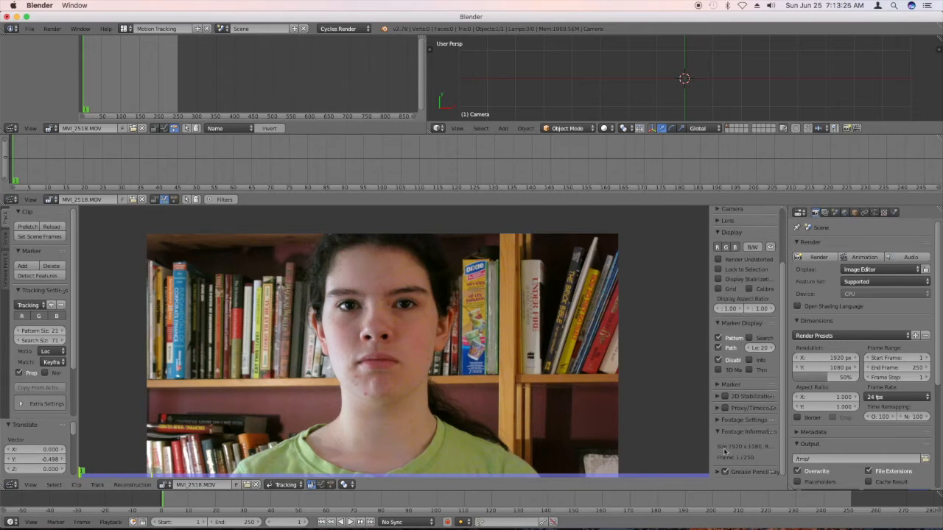
{"action": "left_click_drag", "start_coordinate": [711, 451], "coordinate": [694, 451]}
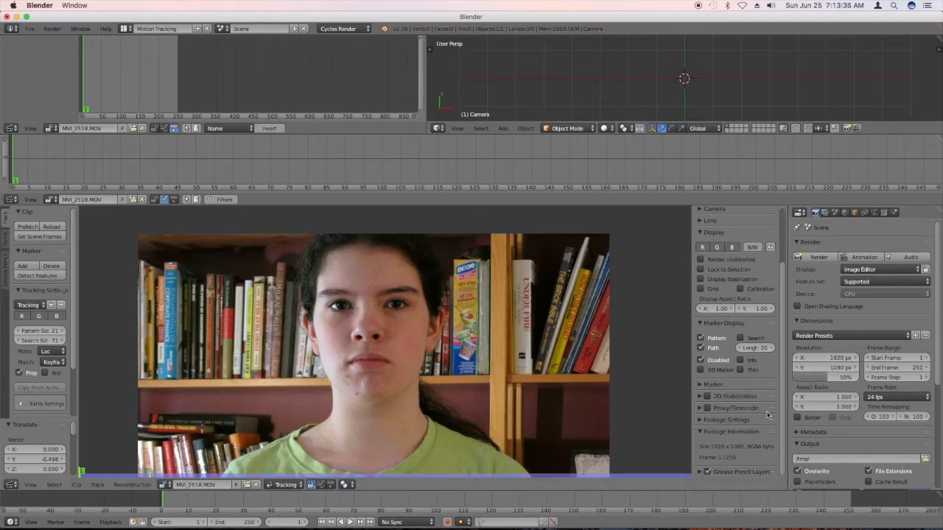
Set the render resolution scale to 100% and match the scene frame range to the clip.
{"action": "left_click_drag", "start_coordinate": [829, 378], "coordinate": [862, 378]}
{"action": "left_click", "coordinate": [46, 236]}
{"action": "scroll", "coordinate": [310, 376], "scroll_direction": "down", "scroll_amount": 2}
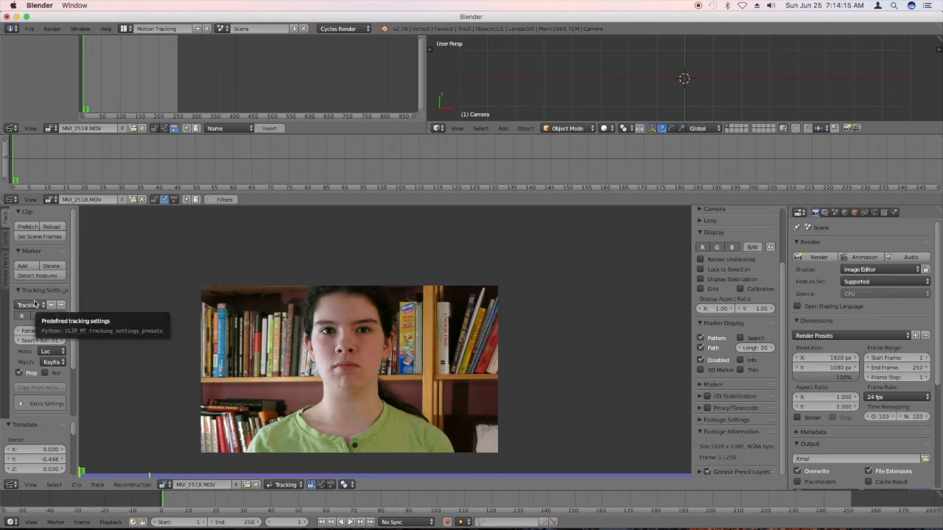
Widen the area holding the solve settings and try to solve the camera motion.
{"action": "scroll", "coordinate": [34, 304], "scroll_direction": "down", "scroll_amount": 2}
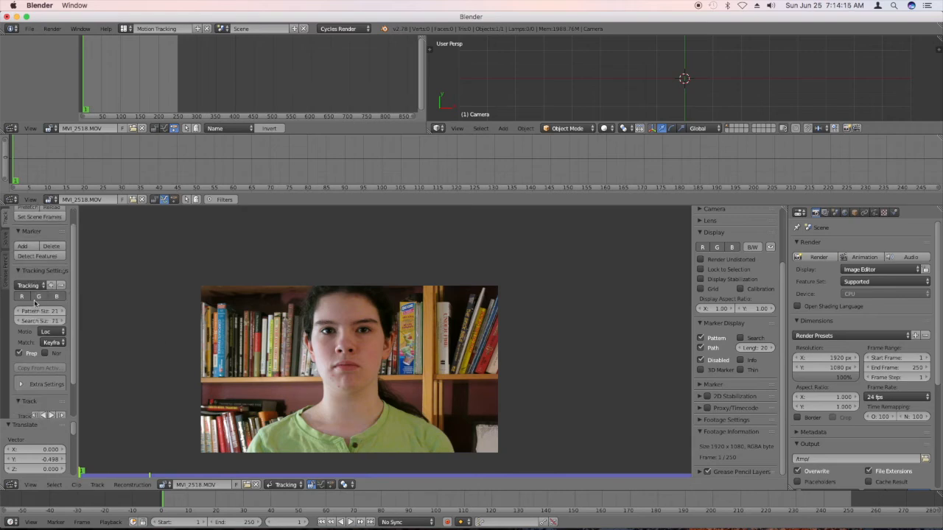
{"action": "left_click", "coordinate": [4, 236]}
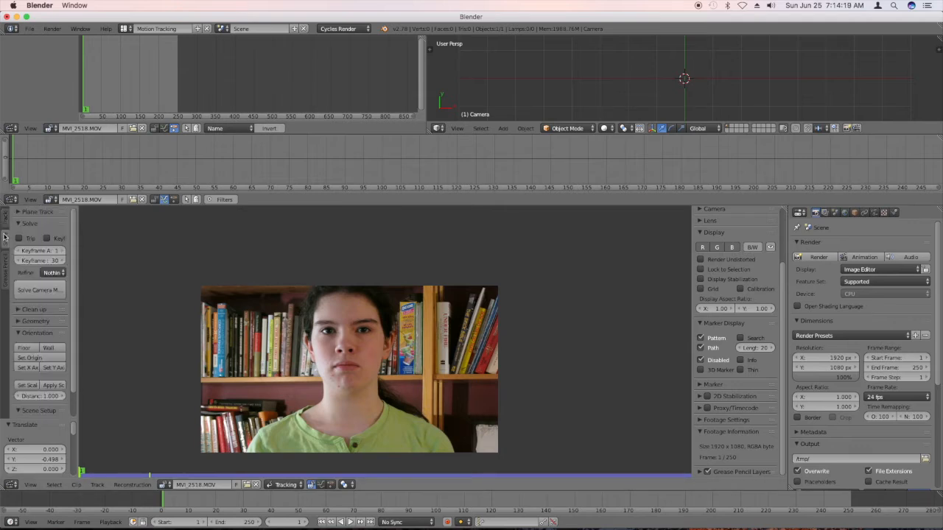
{"action": "left_click_drag", "start_coordinate": [84, 294], "coordinate": [110, 293]}
{"action": "left_click", "coordinate": [63, 292]}
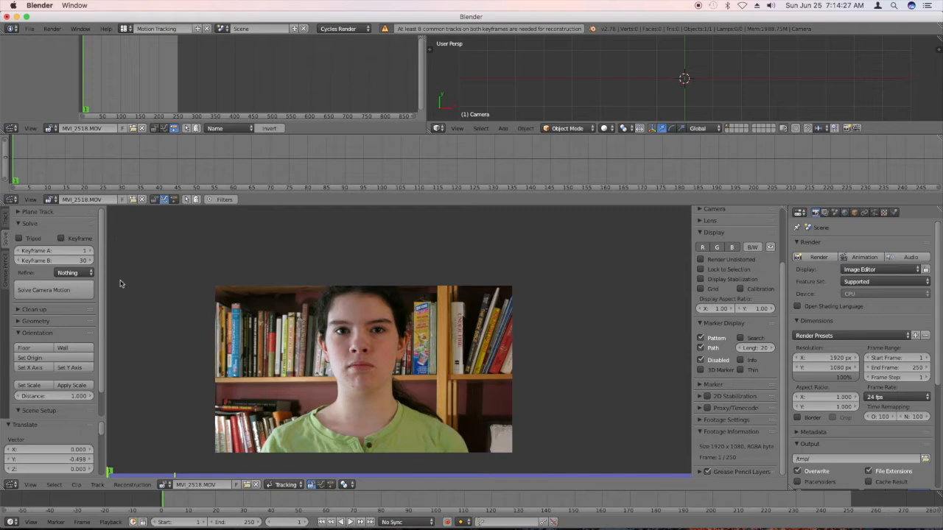
Return to the tracking settings and set the motion model to LocRot.
{"action": "left_click", "coordinate": [7, 225]}
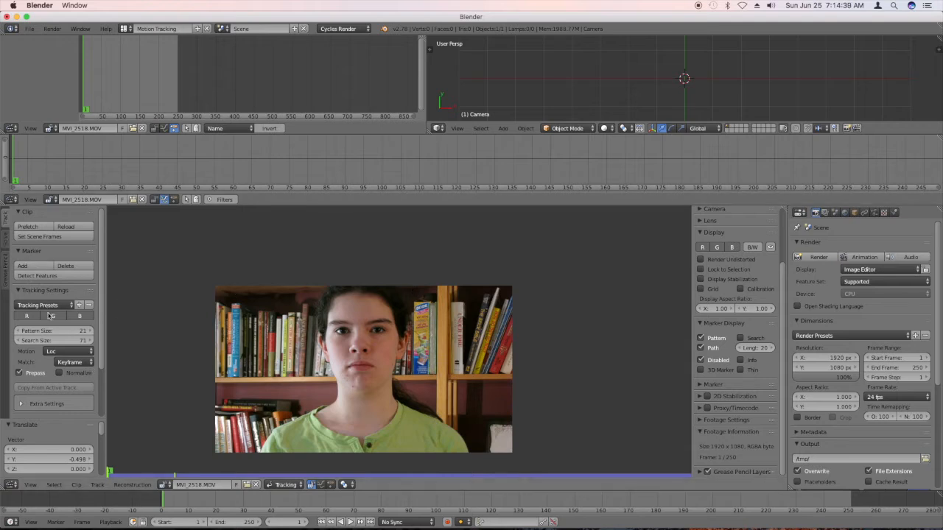
{"action": "left_click", "coordinate": [71, 352]}
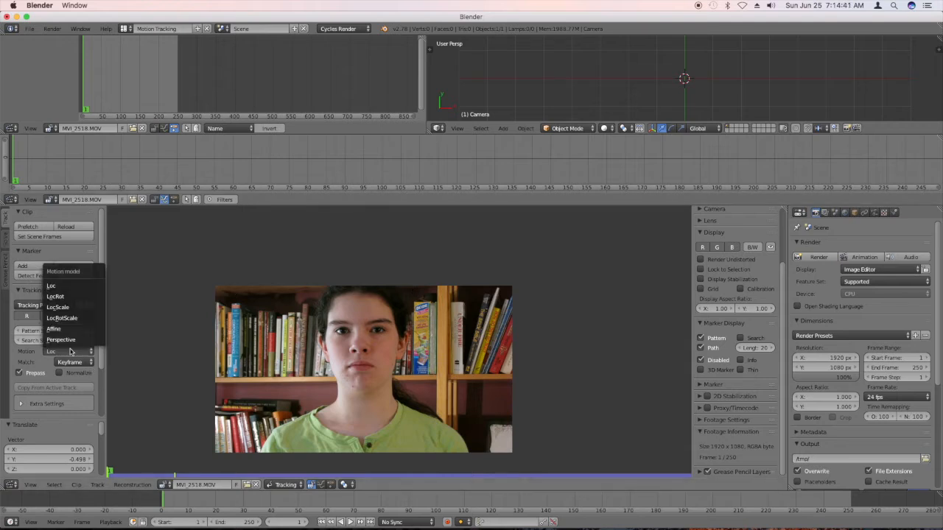
{"action": "left_click", "coordinate": [71, 298]}
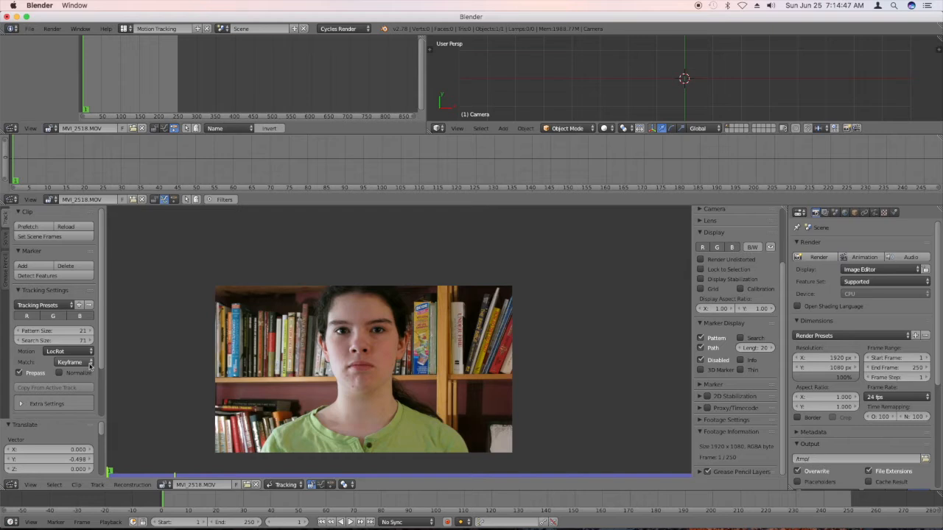
Set the tracking pattern match to Previous frame and widen the tracking settings area so the option is readable.
{"action": "left_click", "coordinate": [90, 363]}
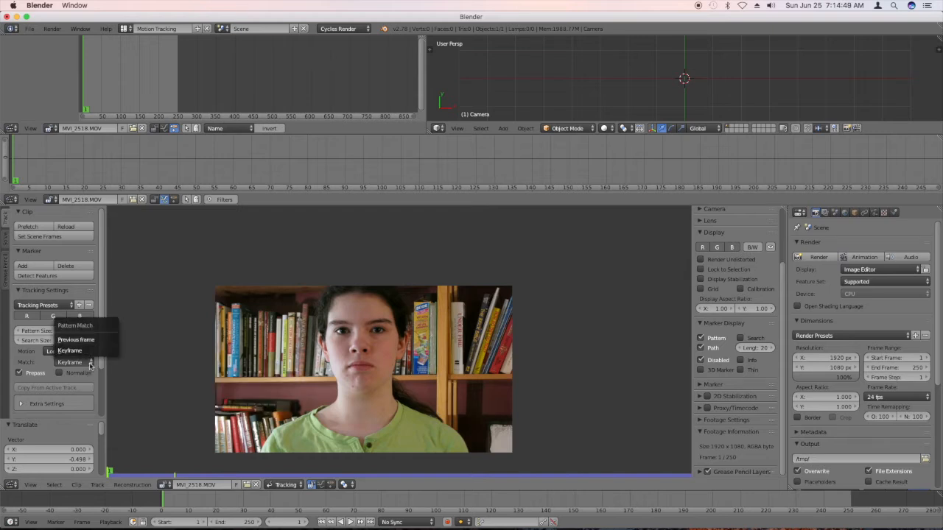
{"action": "left_click", "coordinate": [90, 340]}
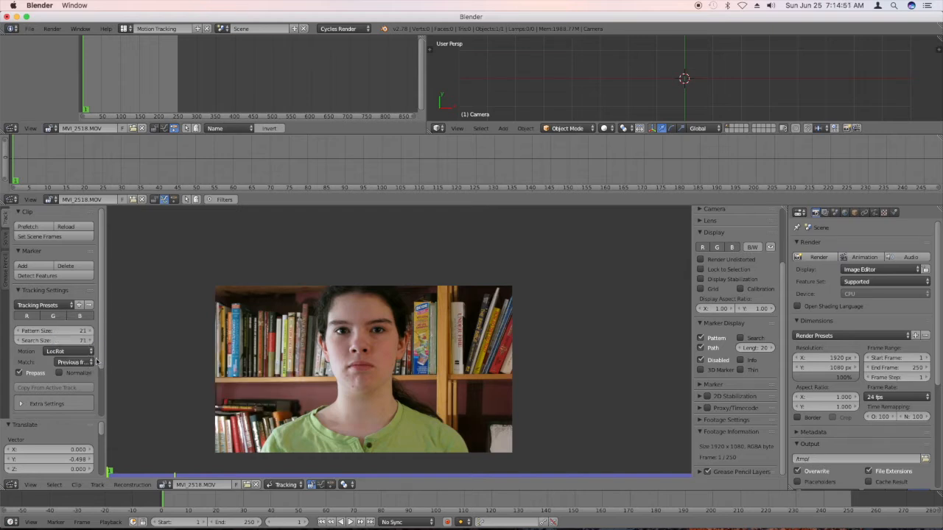
{"action": "left_click_drag", "start_coordinate": [104, 376], "coordinate": [120, 372]}
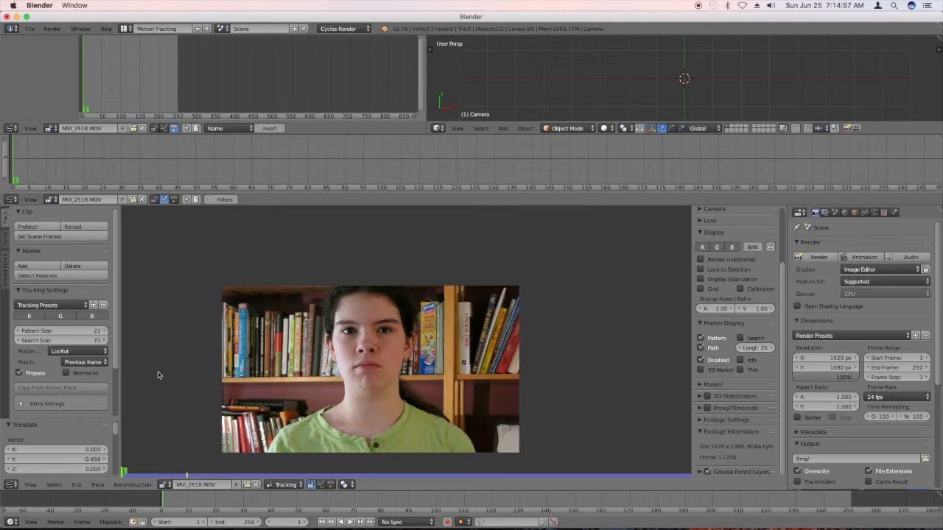
Add a tracking marker on the subject's right eye at frame 1 and align it with the light reflection in the pupil.
{"action": "scroll", "coordinate": [158, 378], "scroll_direction": "down", "scroll_amount": 3}
{"action": "scroll", "coordinate": [158, 378], "scroll_direction": "up", "scroll_amount": 1}
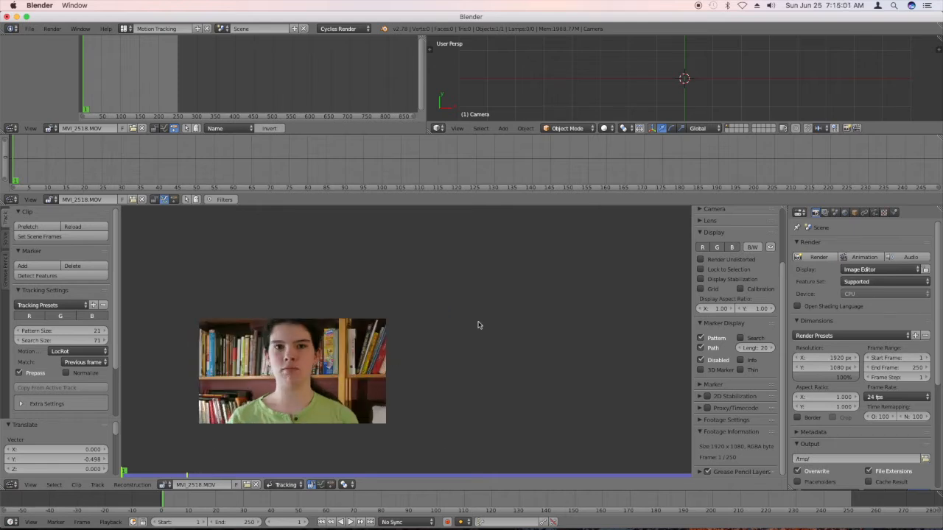
{"action": "scroll", "coordinate": [291, 329], "scroll_direction": "down", "scroll_amount": 1}
{"action": "scroll", "coordinate": [286, 350], "scroll_direction": "down", "scroll_amount": 1}
{"action": "scroll", "coordinate": [280, 352], "scroll_direction": "up", "scroll_amount": 8}
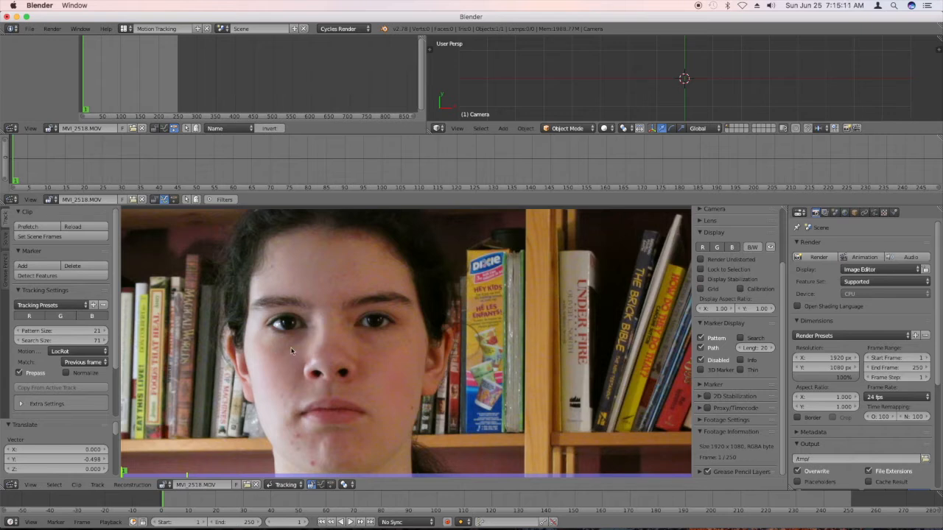
{"action": "scroll", "coordinate": [272, 346], "scroll_direction": "up", "scroll_amount": 2}
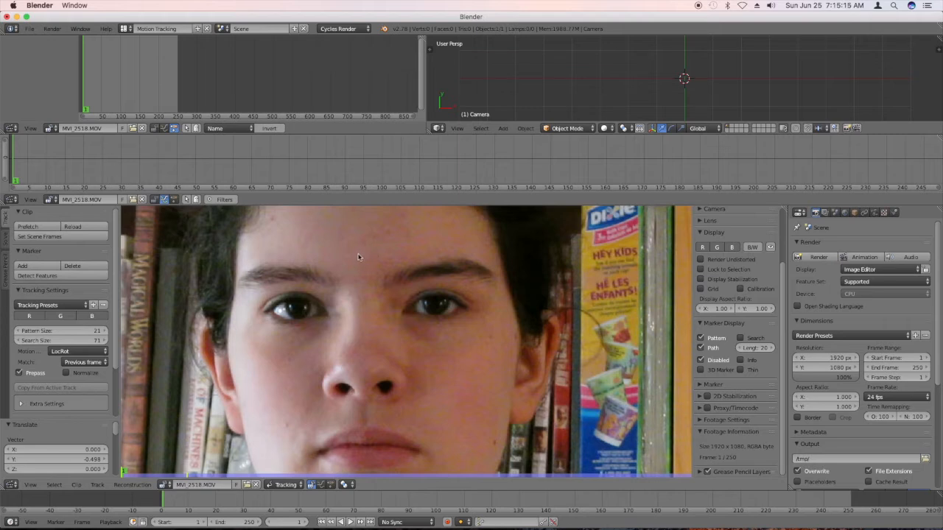
{"action": "left_click", "coordinate": [309, 308], "text": "ctrl"}
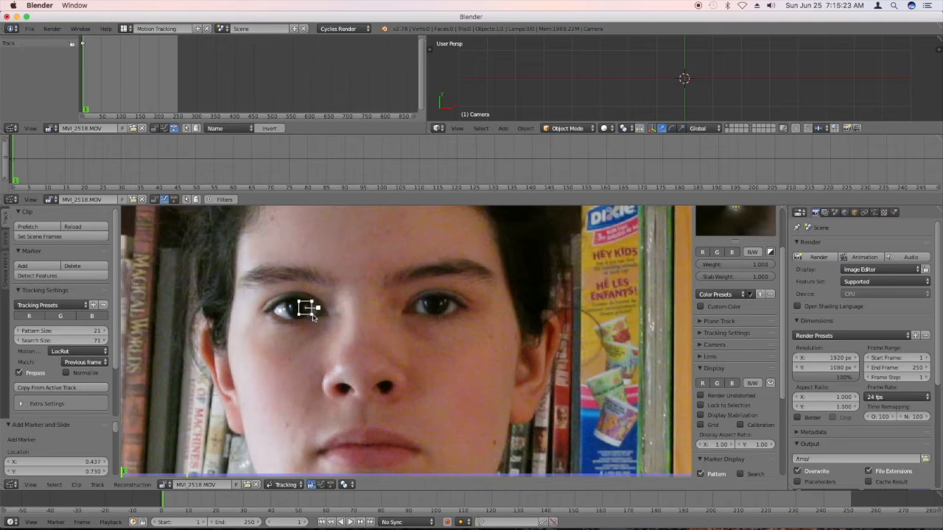
{"action": "scroll", "coordinate": [761, 303], "scroll_direction": "up", "scroll_amount": 3}
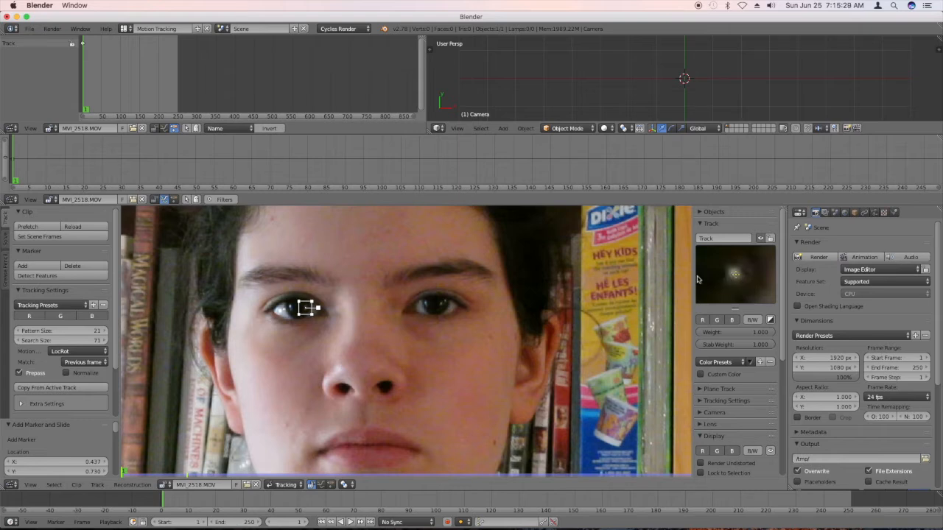
{"action": "left_click_drag", "start_coordinate": [308, 308], "coordinate": [305, 308]}
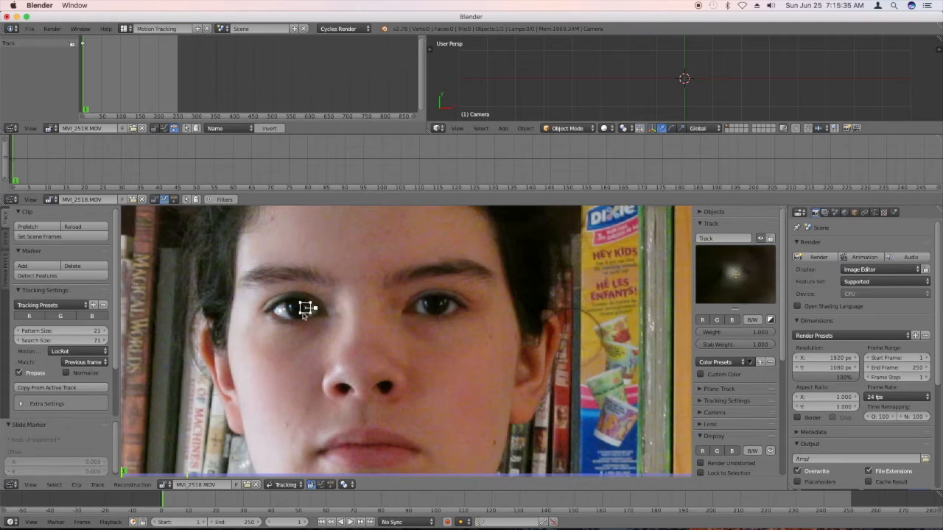
Track the right-eye marker forward three single frames, track on through the sequence, and advance the clip to frame 101.
{"action": "scroll", "coordinate": [102, 364], "scroll_direction": "down", "scroll_amount": 2}
{"action": "scroll", "coordinate": [102, 365], "scroll_direction": "down", "scroll_amount": 1}
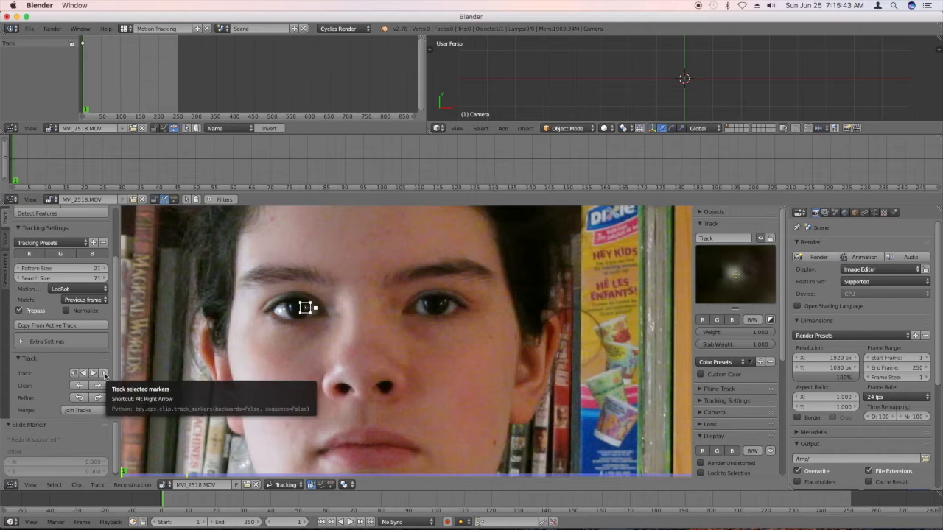
{"action": "left_click", "coordinate": [104, 374]}
{"action": "left_click", "coordinate": [104, 374]}
{"action": "left_click", "coordinate": [104, 374]}
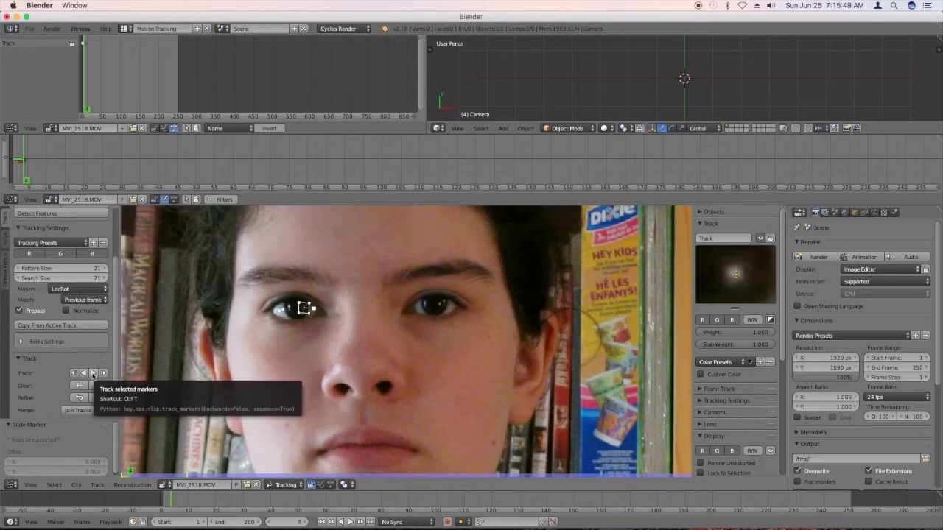
{"action": "left_click", "coordinate": [92, 374]}
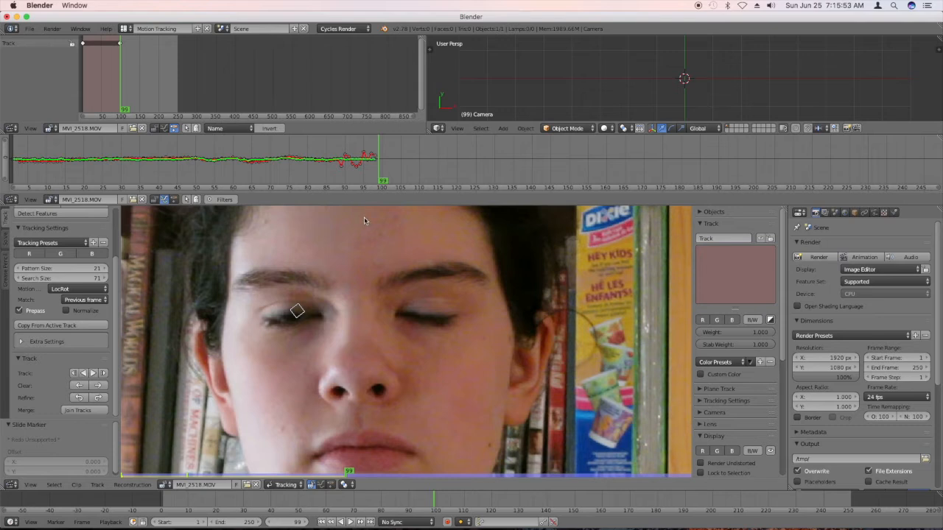
{"action": "left_click", "coordinate": [382, 181]}
{"action": "key", "text": "Right"}
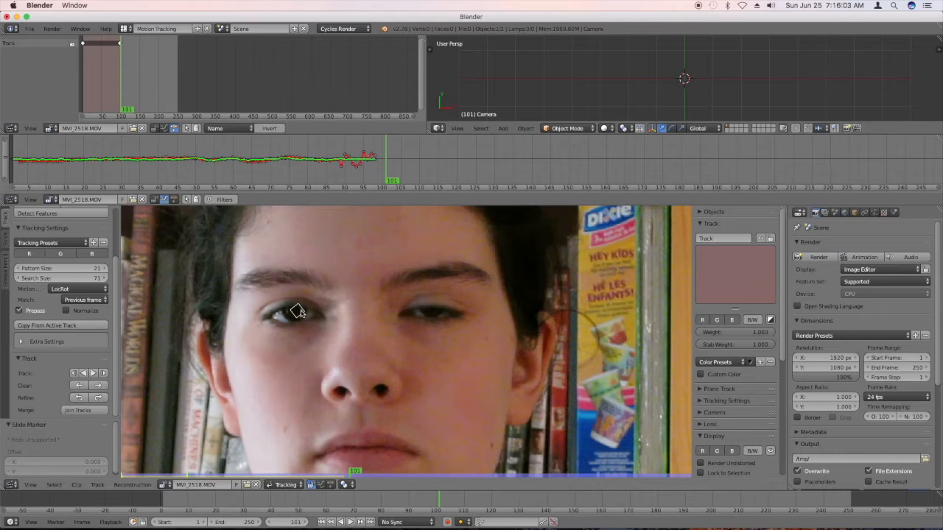
{"action": "left_click_drag", "start_coordinate": [297, 311], "coordinate": [302, 313], "text": "ctrl"}
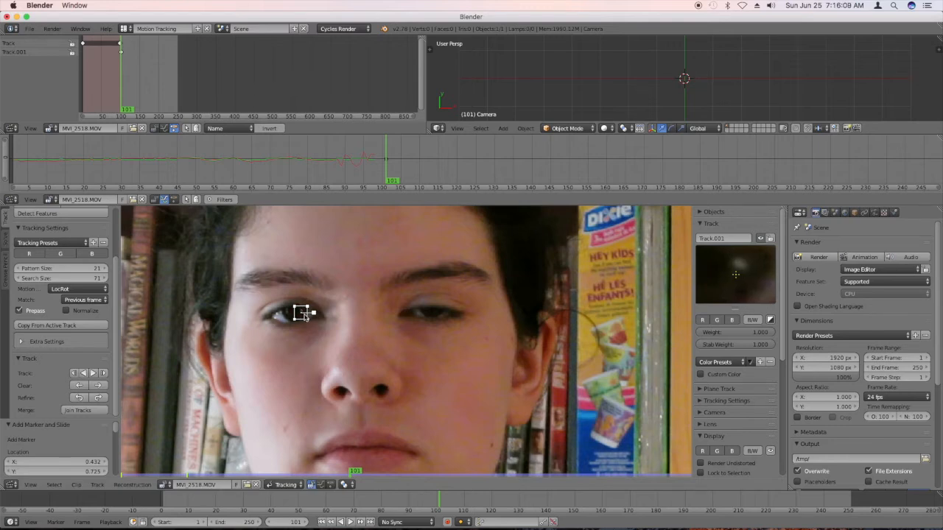
{"action": "key", "text": "x"}
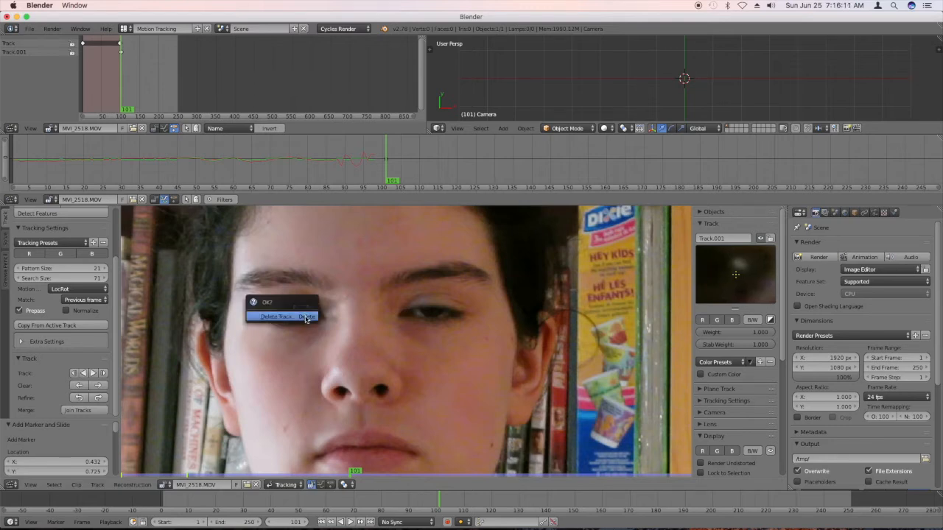
{"action": "left_click", "coordinate": [305, 317]}
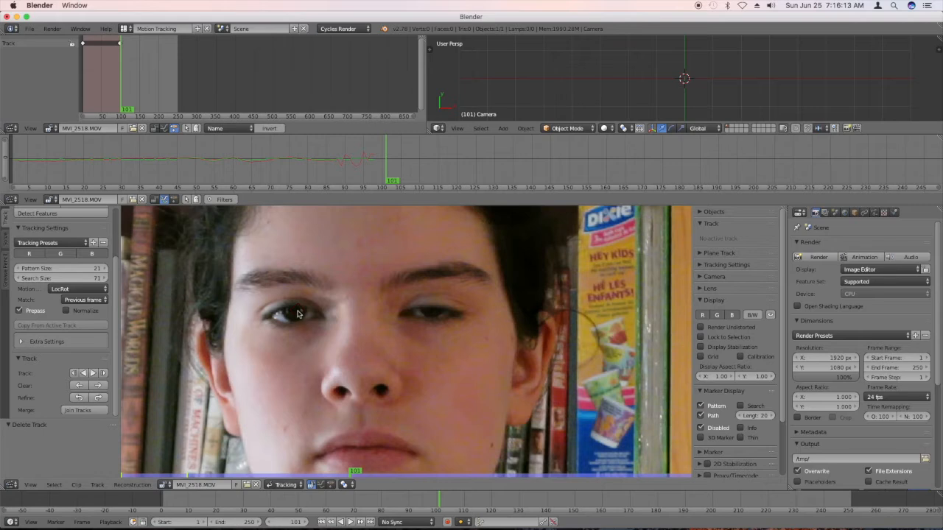
Select the original right-eye track, move its marker back onto the pupil's reflection at frame 101, and track it forward to frame 250.
{"action": "left_click", "coordinate": [297, 310], "text": "ctrl"}
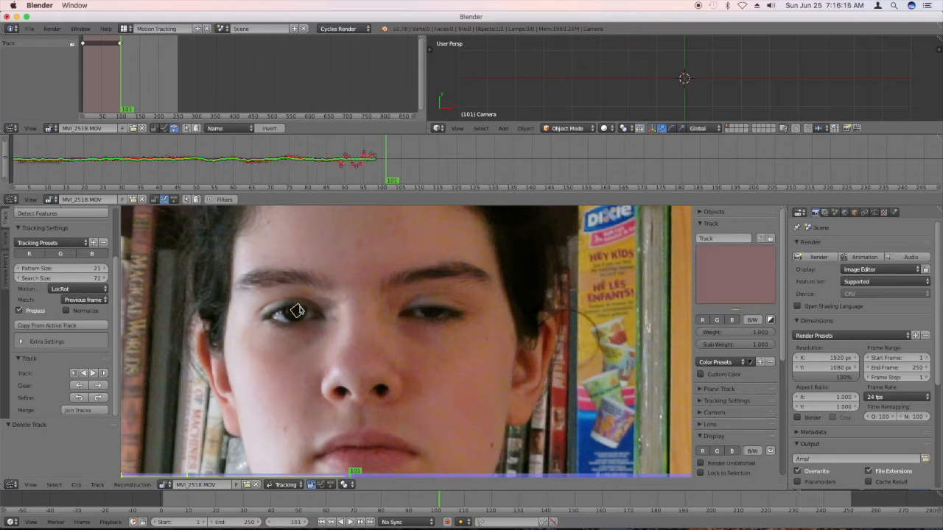
{"action": "key", "text": "g"}
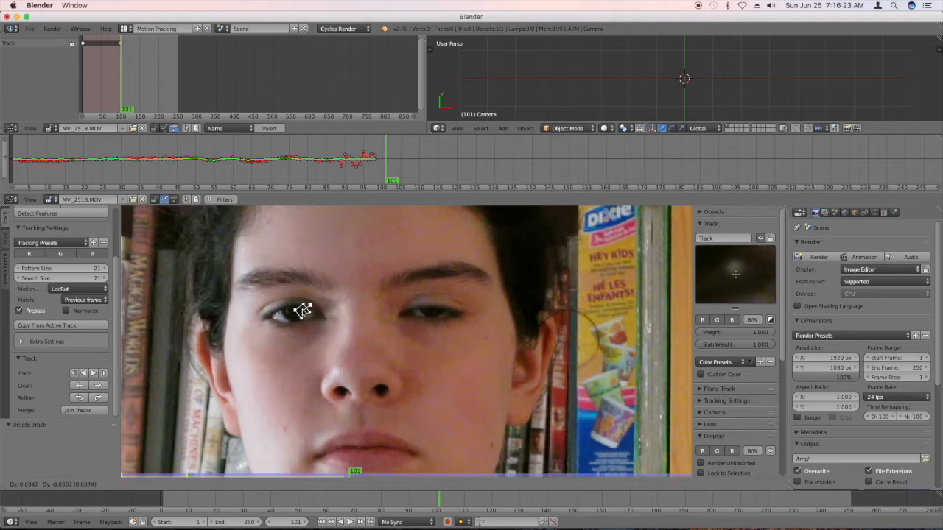
{"action": "left_click", "coordinate": [302, 309]}
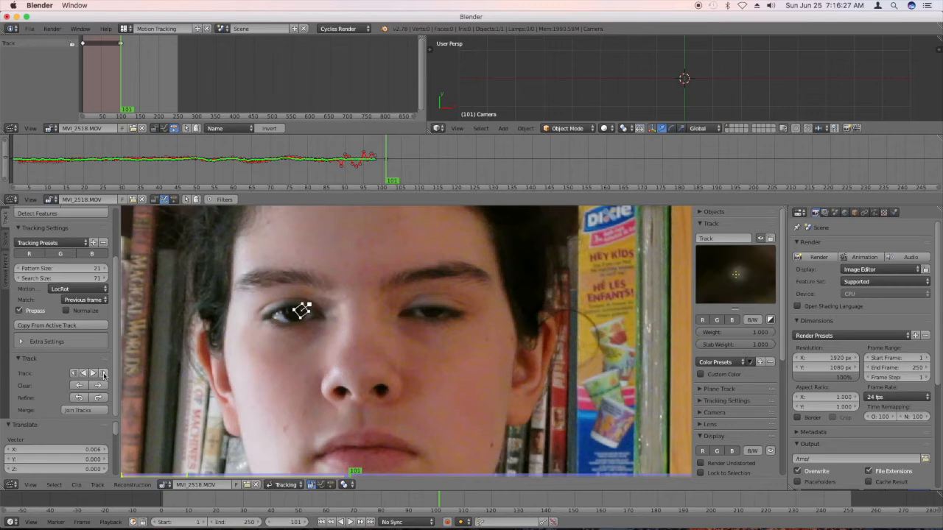
{"action": "left_click", "coordinate": [104, 374]}
{"action": "left_click", "coordinate": [104, 374]}
{"action": "left_click", "coordinate": [93, 374]}
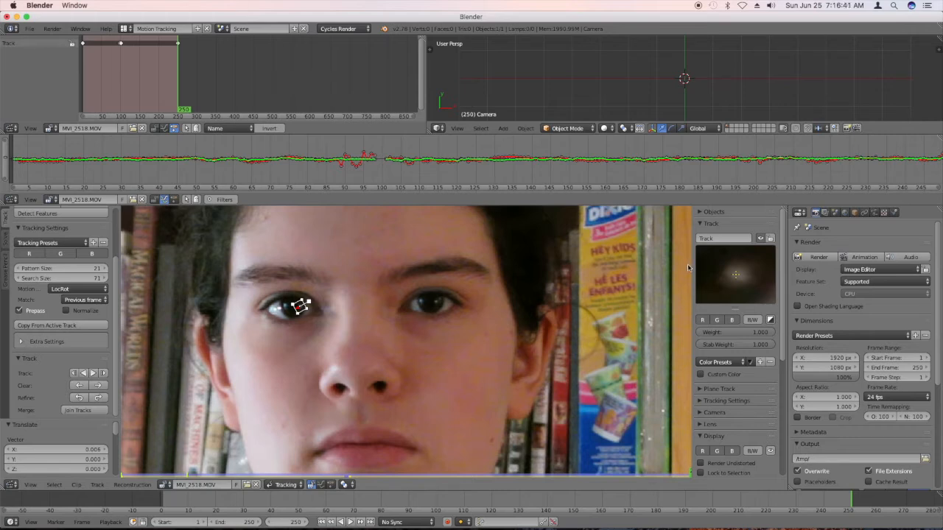
Rename the right-eye track as TrackEyeRight.
{"action": "left_click", "coordinate": [714, 238]}
{"action": "type", "text": "TrackEyeRight"}
{"action": "key", "text": "Return"}
{"action": "key", "text": "super+Tab"}
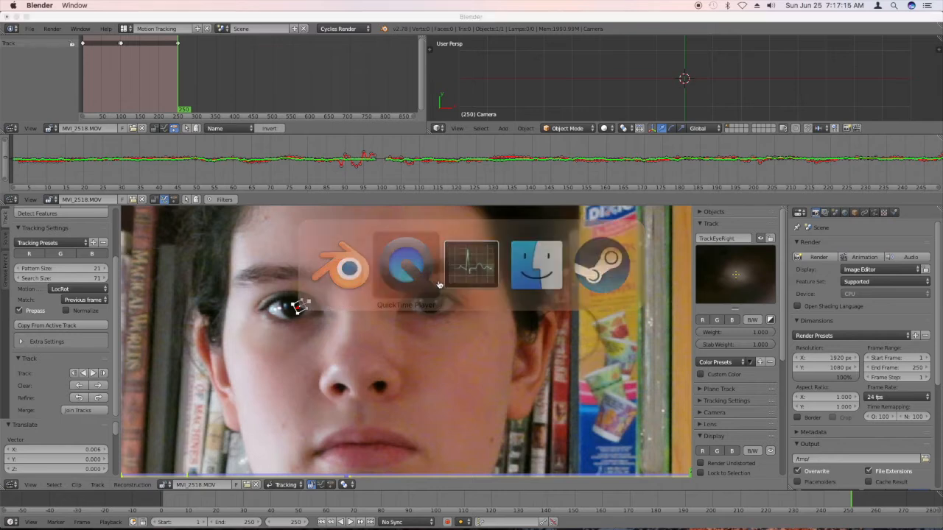
{"action": "key", "text": "super+Tab"}
{"action": "key", "text": "super+Tab"}
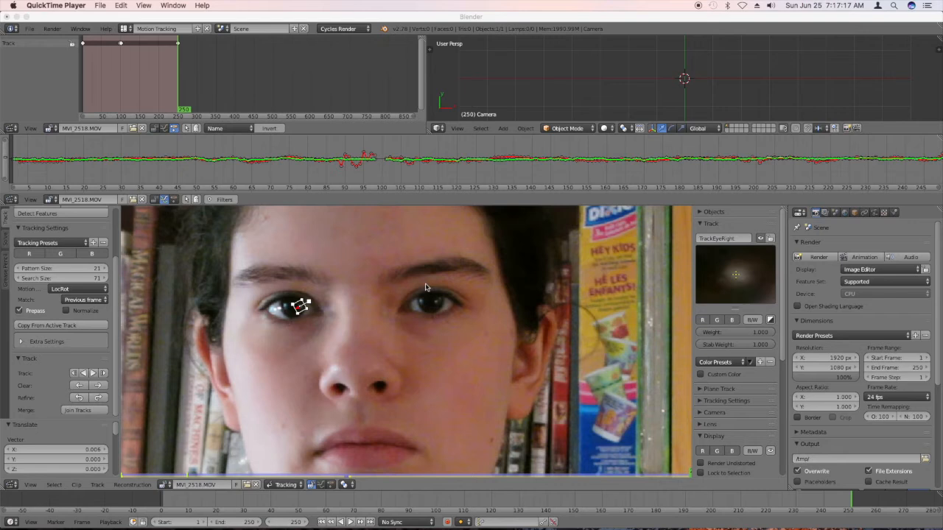
{"action": "left_click", "coordinate": [428, 300]}
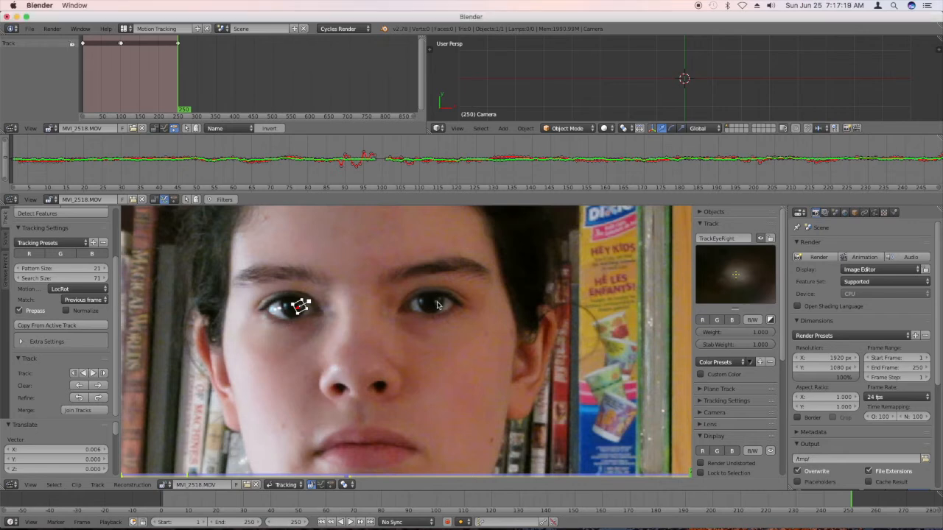
Add a marker on the subject's left eye, return to frame 1, and align the marker with the pupil's light reflection.
{"action": "left_click", "coordinate": [439, 303], "text": "ctrl"}
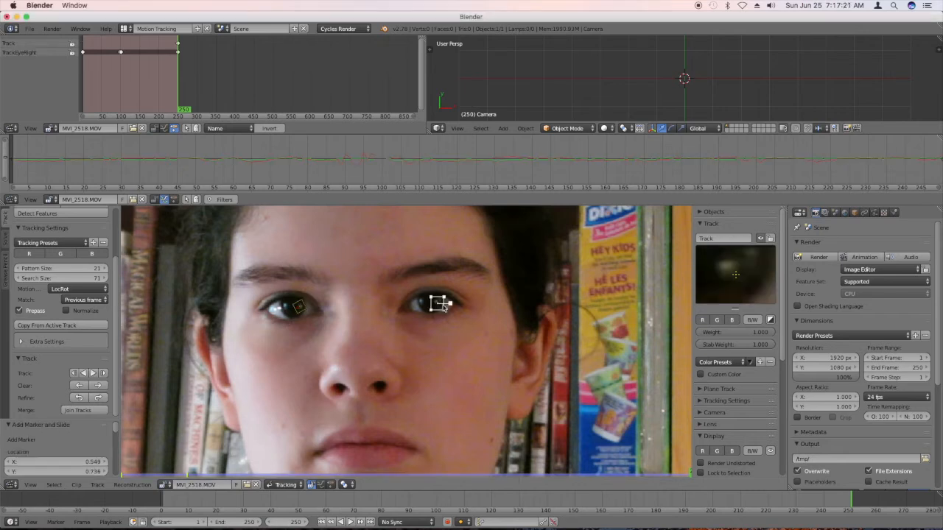
{"action": "mouse_move", "coordinate": [450, 305]}
{"action": "left_mouse_down"}
{"action": "mouse_move", "coordinate": [439, 302]}
{"action": "mouse_move", "coordinate": [448, 302]}
{"action": "left_mouse_up"}
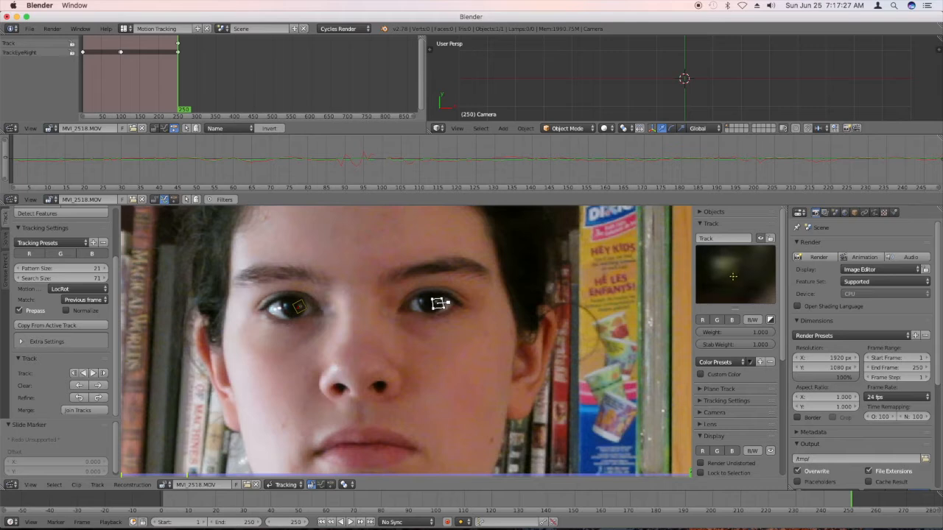
{"action": "key", "text": "ctrl+z"}
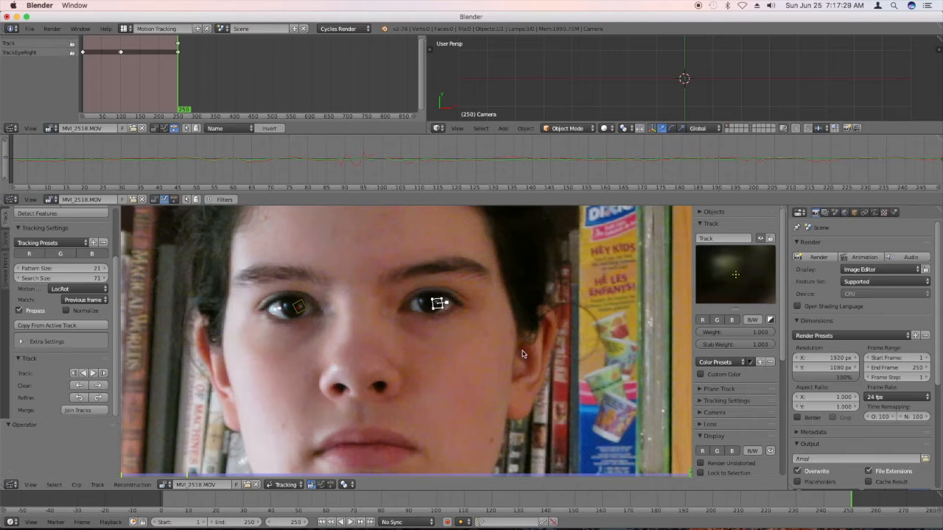
{"action": "left_click", "coordinate": [321, 522]}
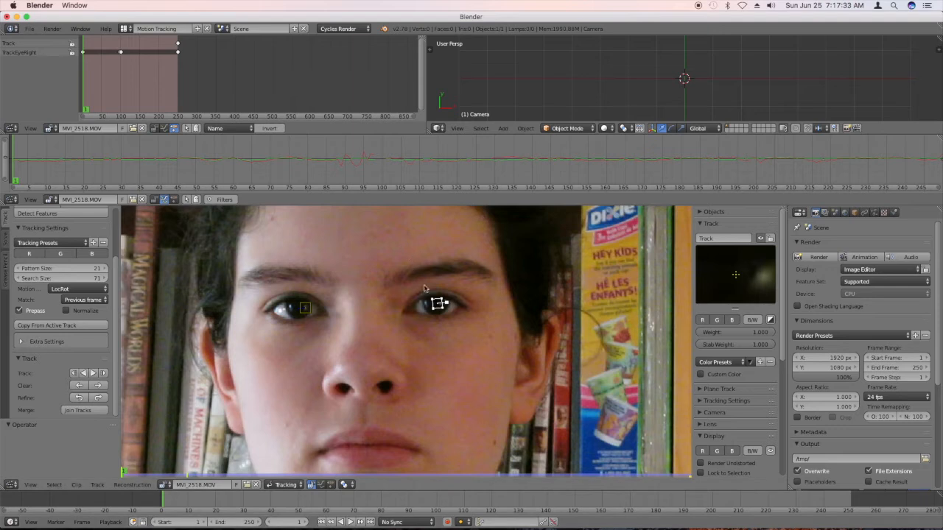
{"action": "left_click_drag", "start_coordinate": [439, 303], "coordinate": [441, 303]}
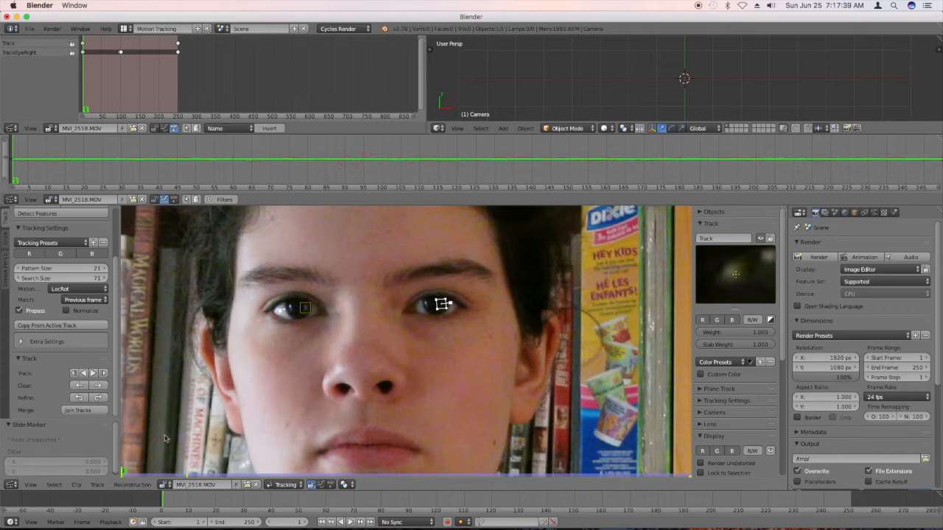
Track the left-eye marker forward a few single frames from frame 1, and continue tracking it through the sequence.
{"action": "left_click", "coordinate": [104, 373]}
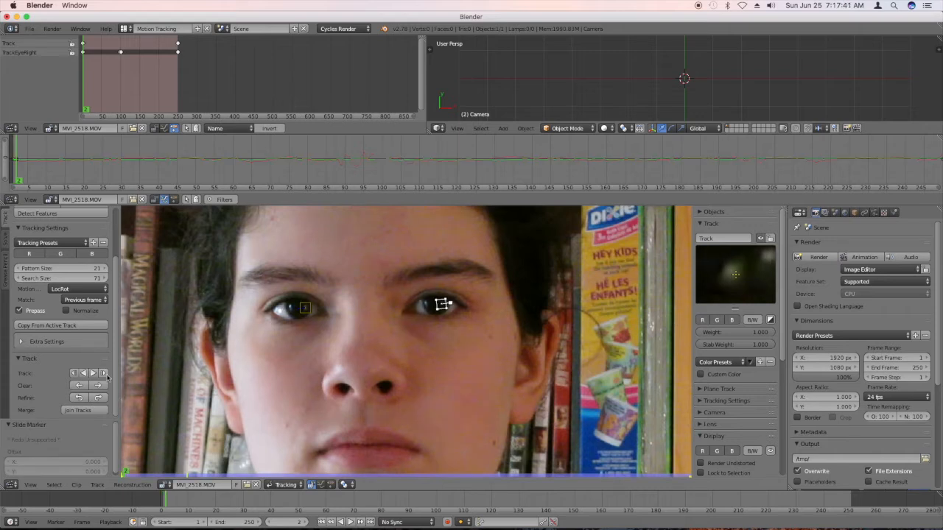
{"action": "left_click", "coordinate": [103, 373]}
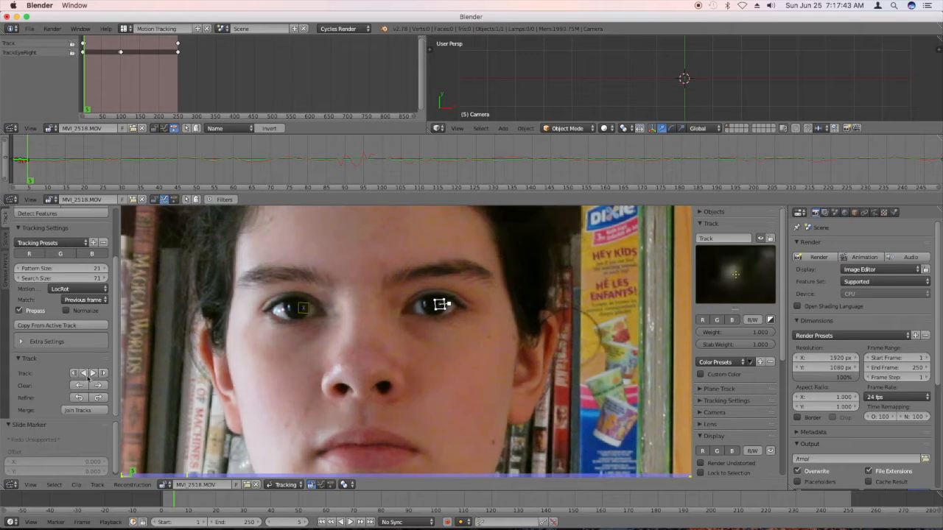
{"action": "left_click", "coordinate": [91, 374]}
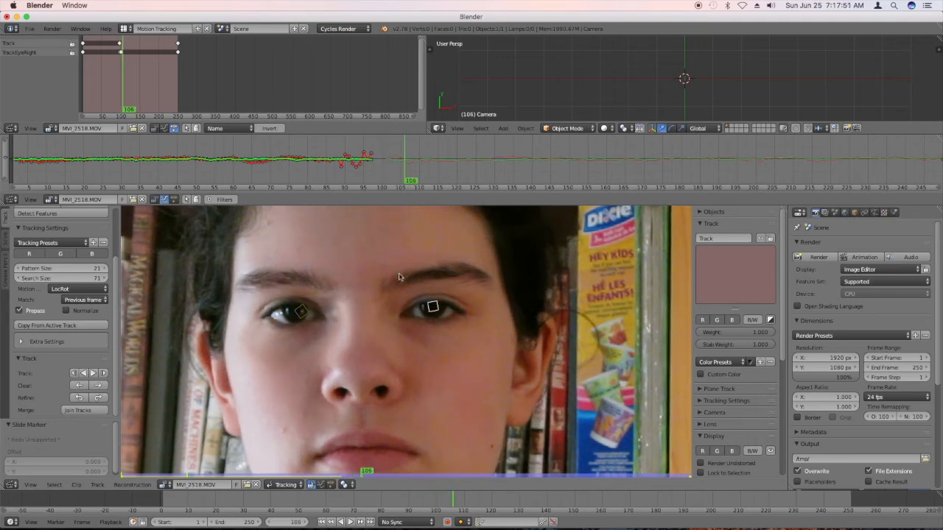
Move the left-eye marker back onto the pupil's reflection at frame 106 and resume tracking it forward through the sequence.
{"action": "left_click_drag", "start_coordinate": [433, 307], "coordinate": [650, 307]}
{"action": "left_click_drag", "start_coordinate": [416, 308], "coordinate": [468, 311], "text": "ctrl"}
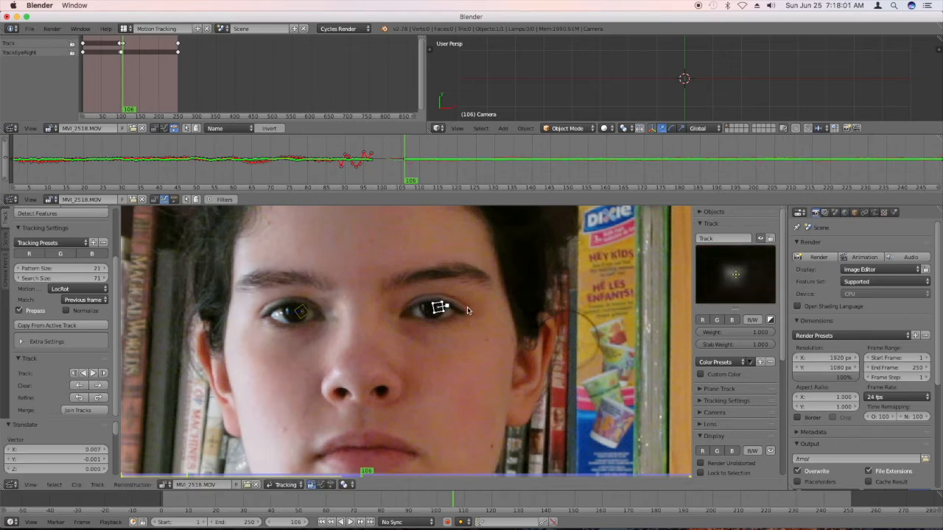
{"action": "left_click", "coordinate": [103, 374]}
{"action": "left_click", "coordinate": [103, 373]}
{"action": "left_click", "coordinate": [103, 373]}
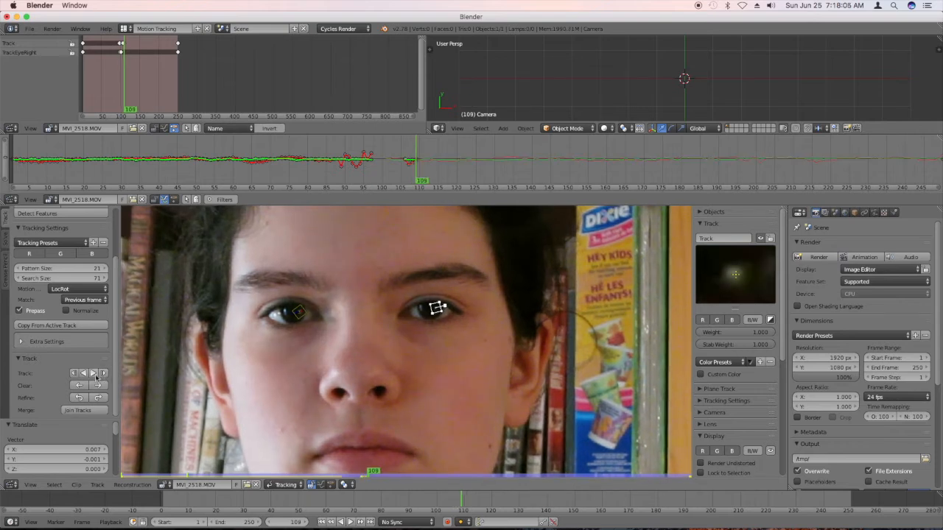
{"action": "left_click", "coordinate": [94, 373]}
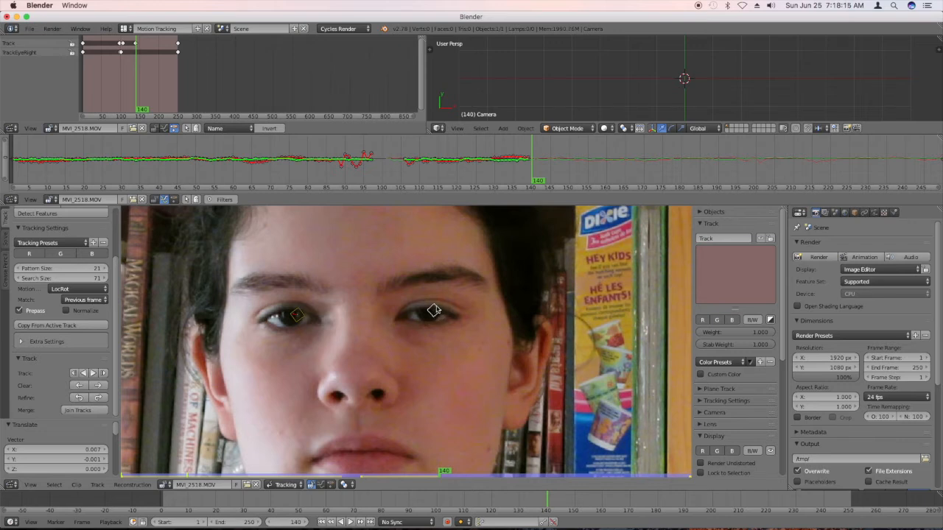
Realign the left-eye marker with the pupil's reflection at frame 140 and track it forward to the clip's last frame.
{"action": "key", "text": "g"}
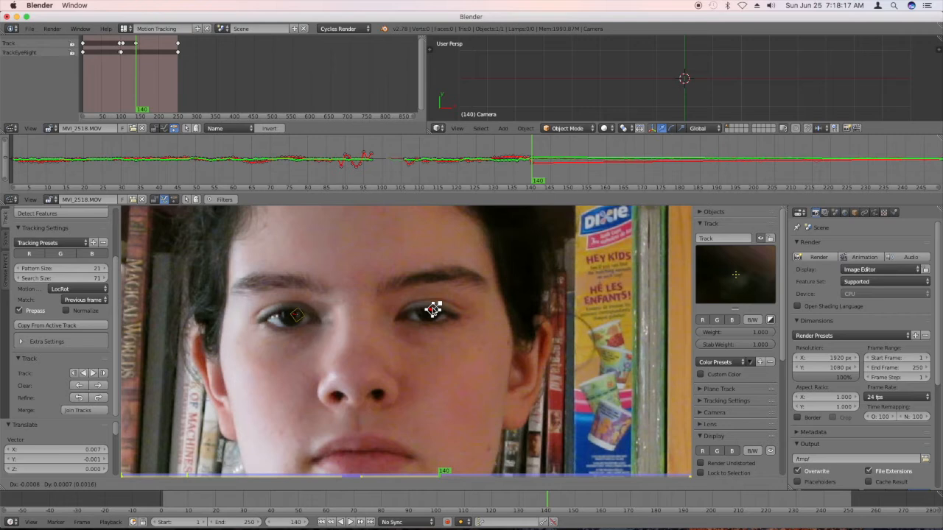
{"action": "right_click", "coordinate": [434, 311]}
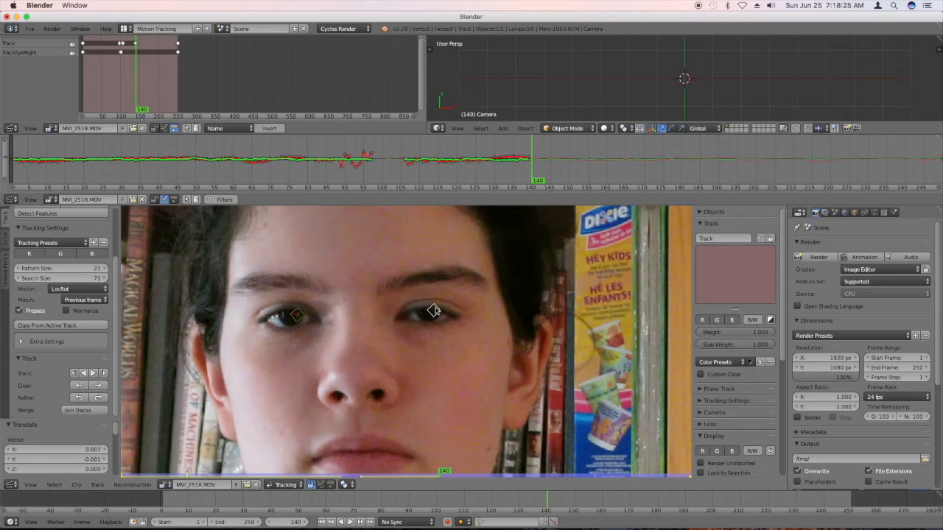
{"action": "left_click_drag", "start_coordinate": [434, 310], "coordinate": [434, 310], "text": "ctrl"}
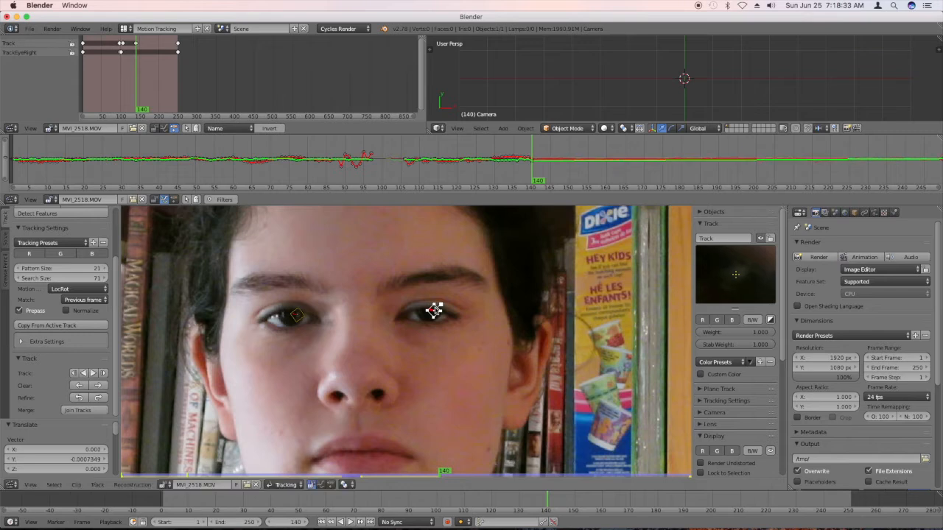
{"action": "key", "text": "alt+Right"}
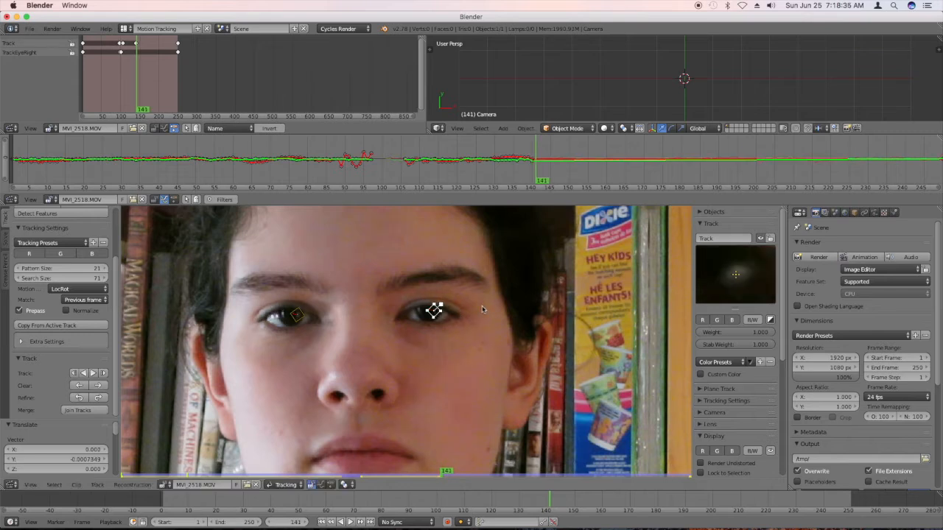
{"action": "left_click", "coordinate": [104, 375]}
{"action": "left_click", "coordinate": [105, 374]}
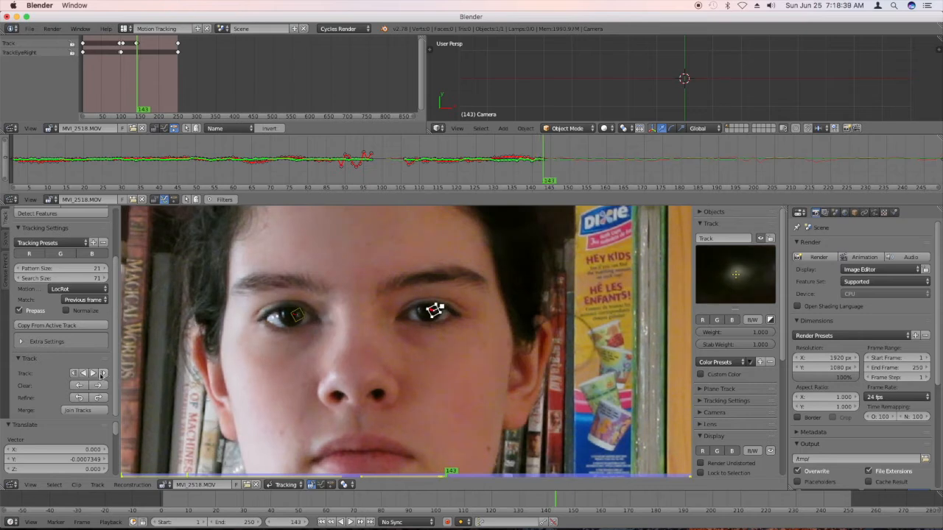
{"action": "left_click", "coordinate": [93, 373]}
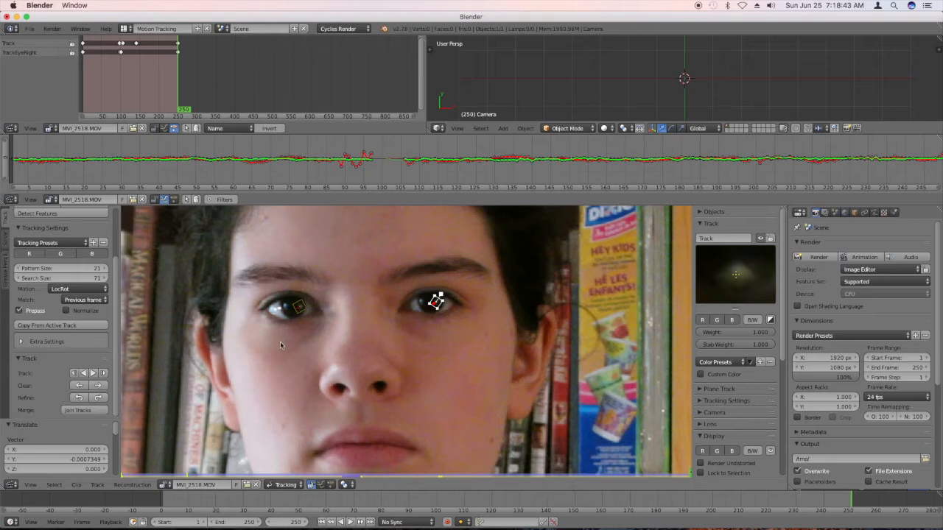
Rename the left-eye track as TrackEyeLeft.
{"action": "left_click", "coordinate": [719, 238]}
{"action": "key", "text": "Right"}
{"action": "type", "text": "EyeLeft"}
{"action": "key", "text": "Return"}
Switch the clip editor to Mask mode and create a new mask named MaskEyes.
{"action": "left_click", "coordinate": [288, 485]}
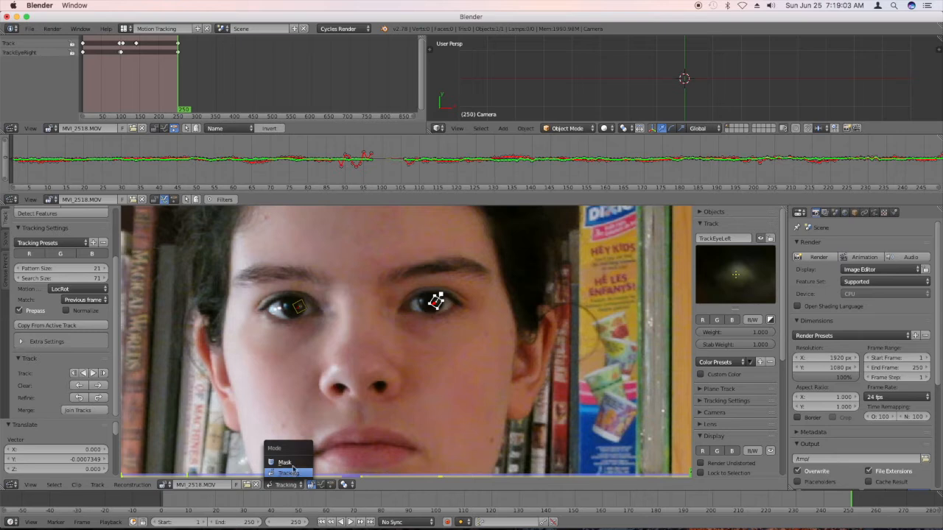
{"action": "left_click", "coordinate": [289, 462]}
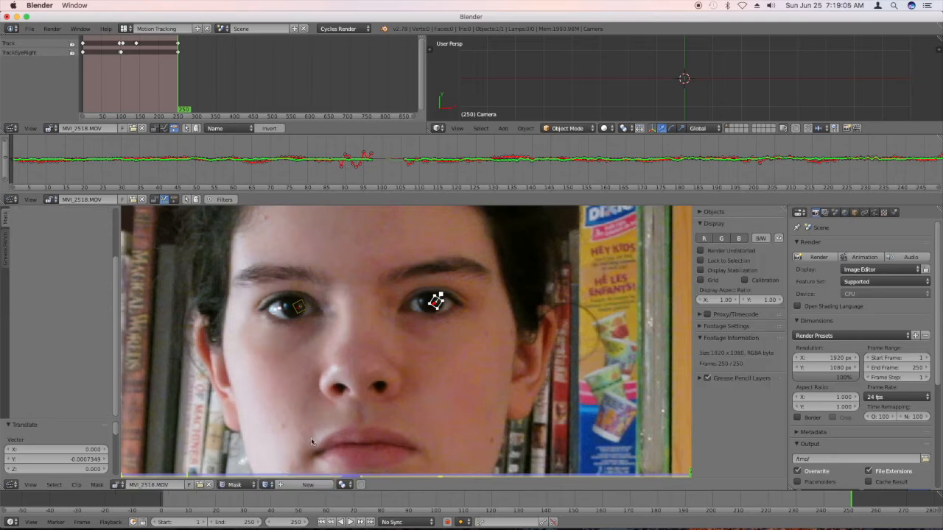
{"action": "left_click", "coordinate": [294, 484]}
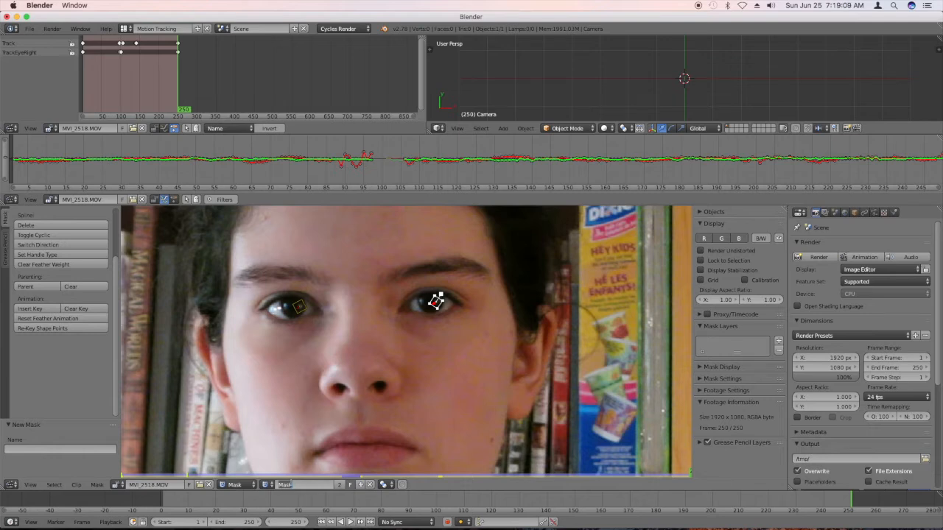
{"action": "type", "text": "MA"}
{"action": "key", "text": "Return"}
Select the right-eye track, then add a mask layer to MaskEyes and name it MaskEyeRight.
{"action": "left_click", "coordinate": [282, 320]}
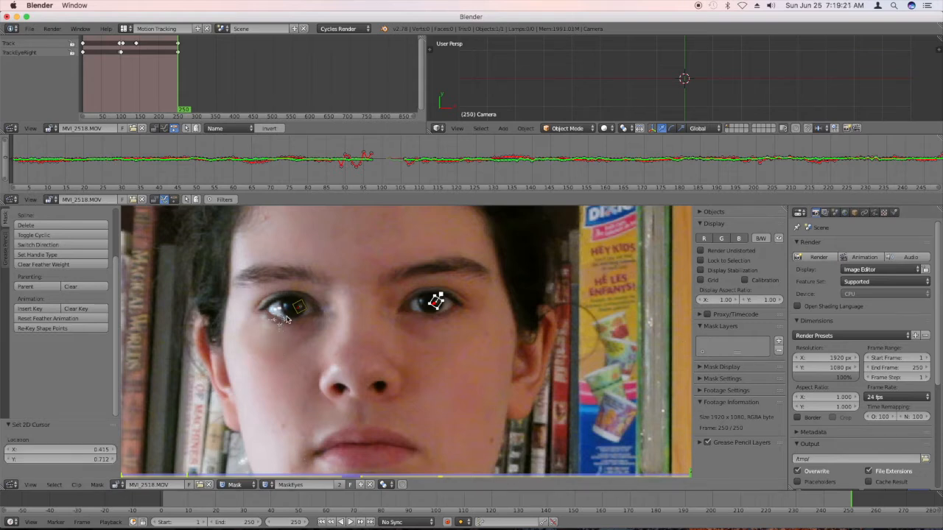
{"action": "right_click", "coordinate": [286, 316]}
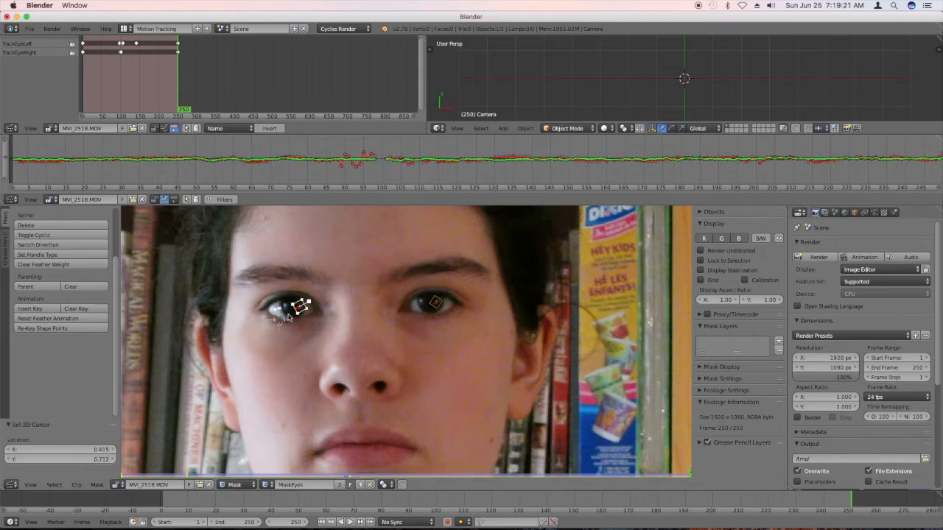
{"action": "left_click", "coordinate": [779, 341]}
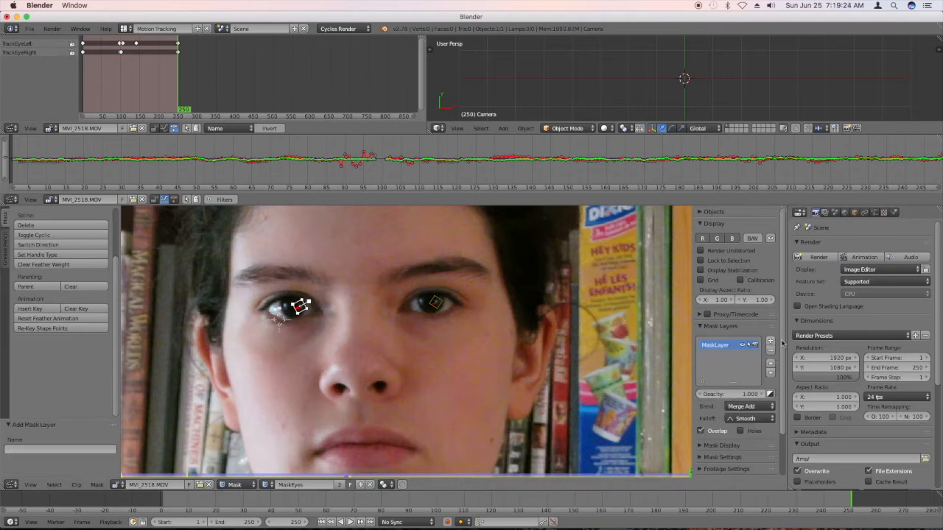
{"action": "double_click", "coordinate": [724, 346]}
{"action": "type", "text": "M"}
{"action": "type", "text": "askEyeRigh"}
{"action": "key", "text": "Return"}
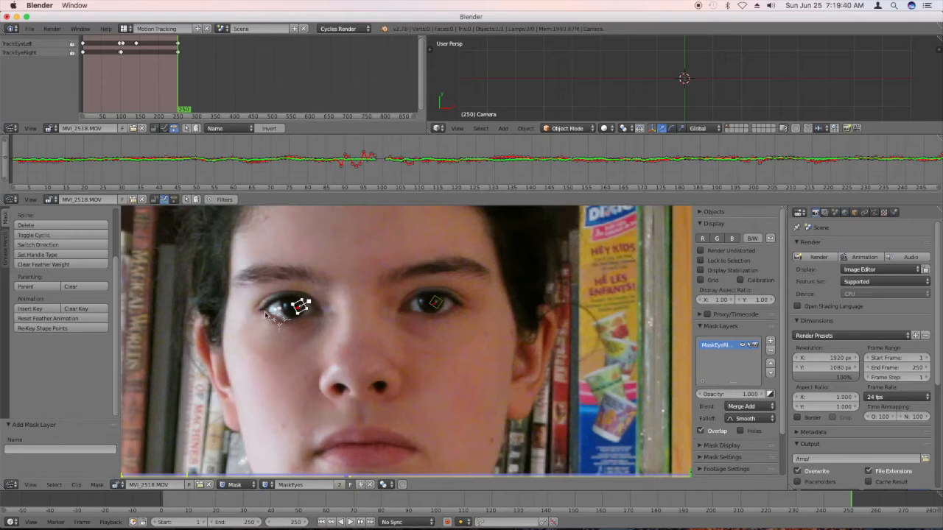
Place four mask points around the right eye's iris and close them into a loop.
{"action": "scroll", "coordinate": [282, 313], "scroll_direction": "up", "scroll_amount": 3}
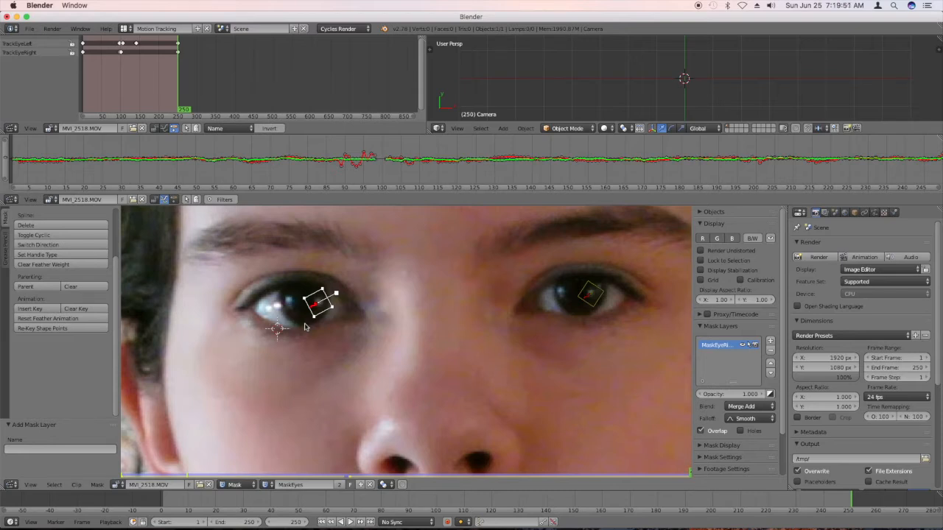
{"action": "left_click", "coordinate": [303, 286], "text": "ctrl"}
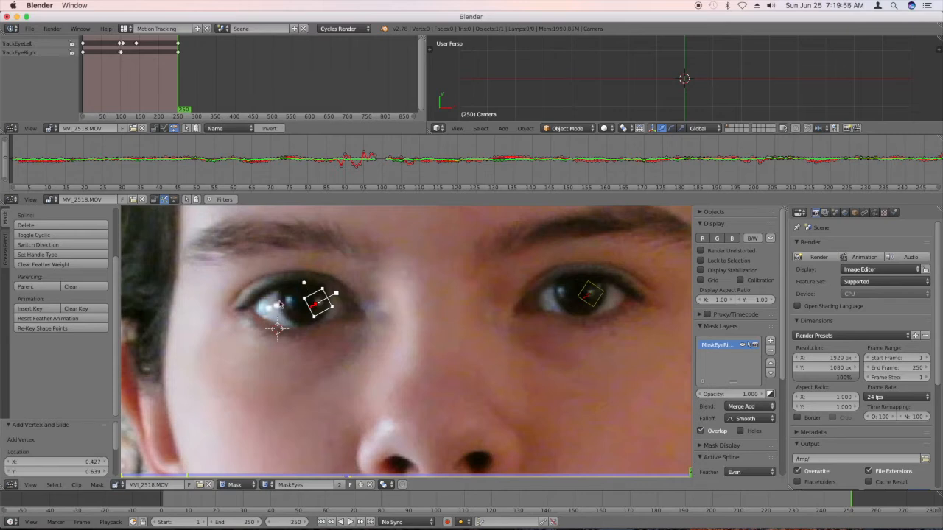
{"action": "left_click", "coordinate": [283, 307], "text": "ctrl"}
{"action": "left_click", "coordinate": [303, 325], "text": "ctrl"}
{"action": "left_click", "coordinate": [327, 309], "text": "ctrl"}
{"action": "key", "text": "alt+c"}
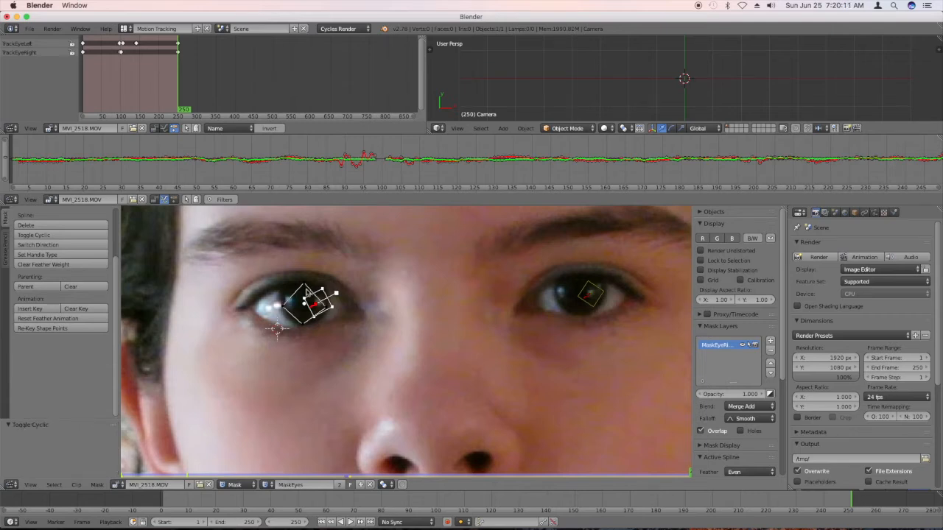
Select all points of the iris mask and set their handle type to Free.
{"action": "key", "text": "b"}
{"action": "left_click_drag", "start_coordinate": [337, 327], "coordinate": [254, 251]}
{"action": "key", "text": "c"}
{"action": "key", "text": "Escape"}
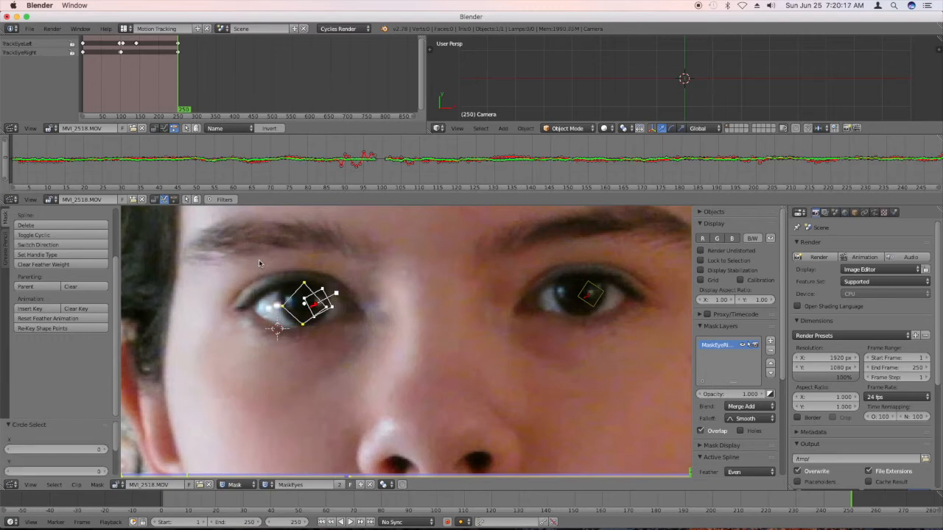
{"action": "key", "text": "v"}
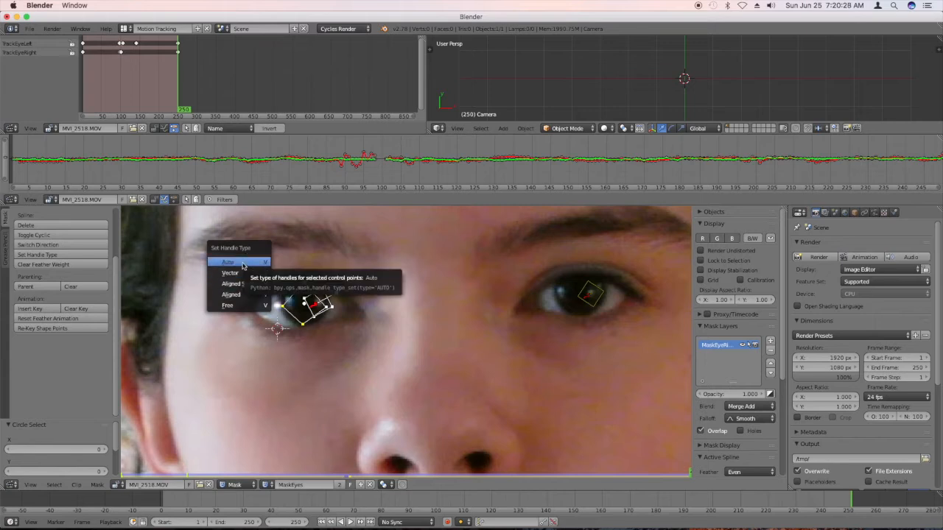
{"action": "left_click", "coordinate": [245, 305]}
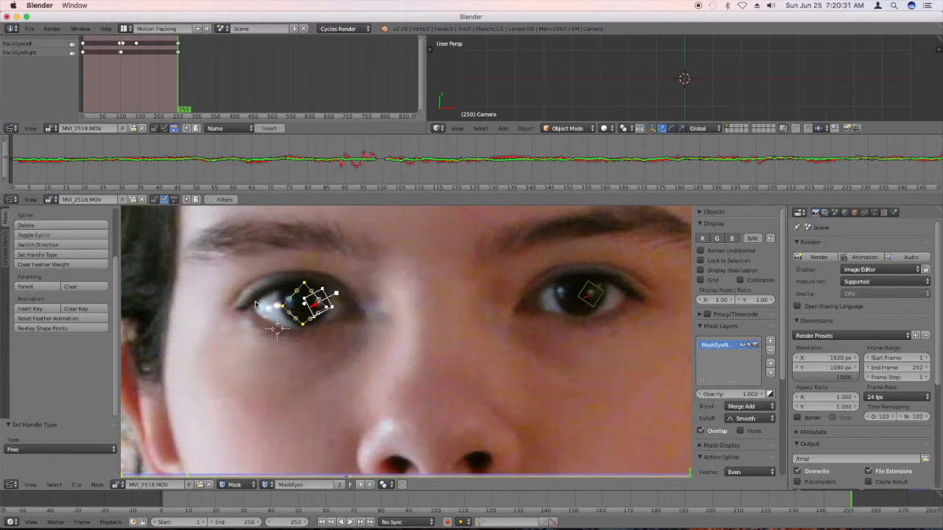
Round the mask outline to the iris by extending the upper point's handle, setting all points to Aligned handles, and fine-tuning the curve.
{"action": "right_click", "coordinate": [294, 289]}
{"action": "left_click_drag", "start_coordinate": [294, 288], "coordinate": [278, 282]}
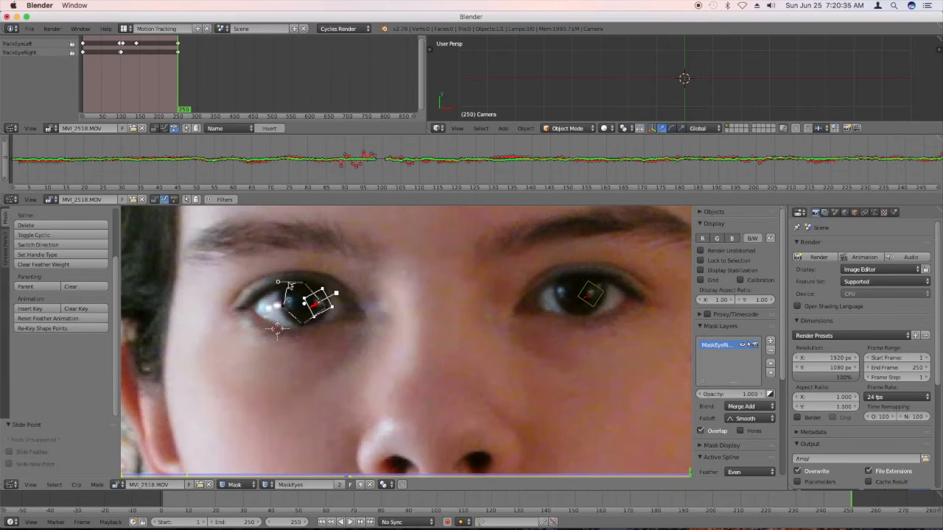
{"action": "key", "text": "v"}
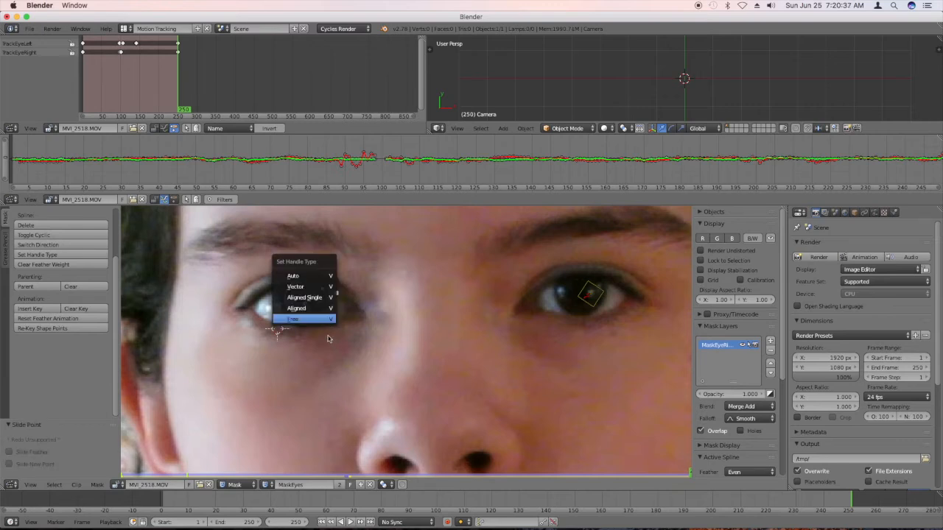
{"action": "key", "text": "b"}
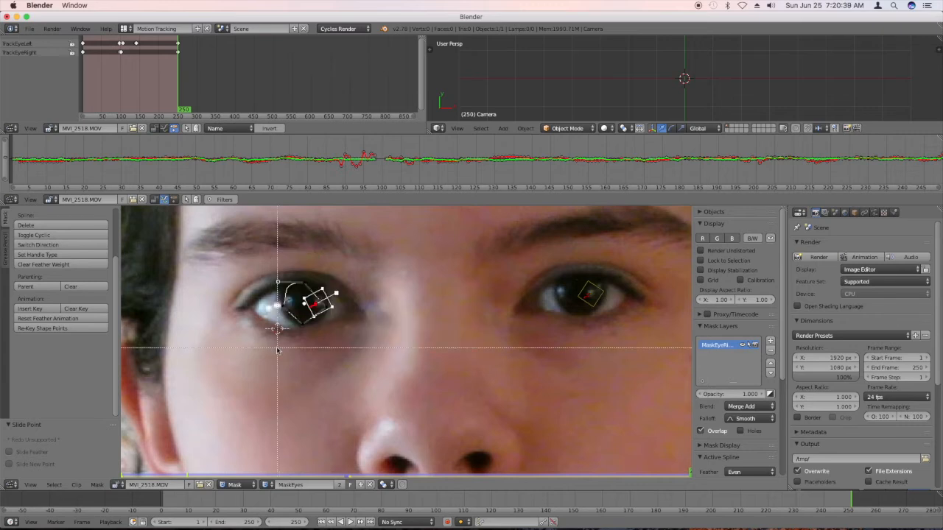
{"action": "left_click_drag", "start_coordinate": [362, 337], "coordinate": [255, 279]}
{"action": "key", "text": "v"}
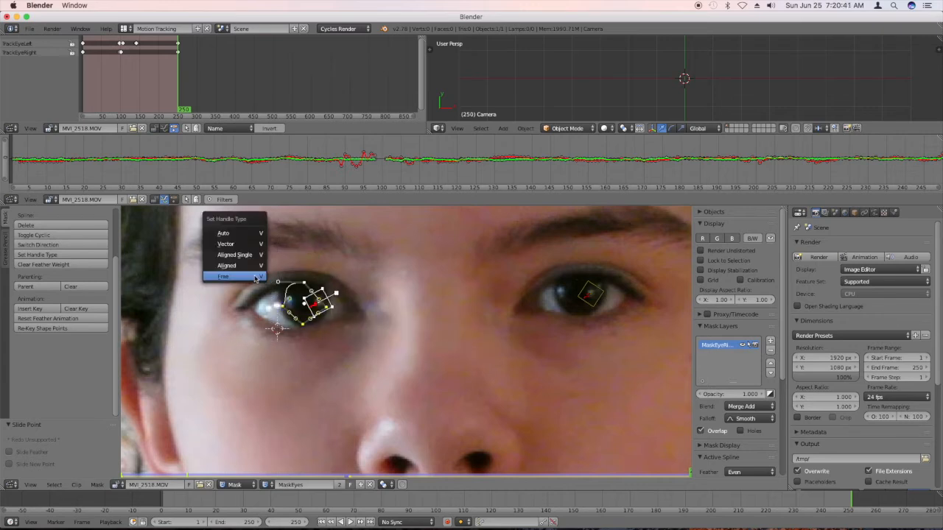
{"action": "left_click", "coordinate": [257, 271]}
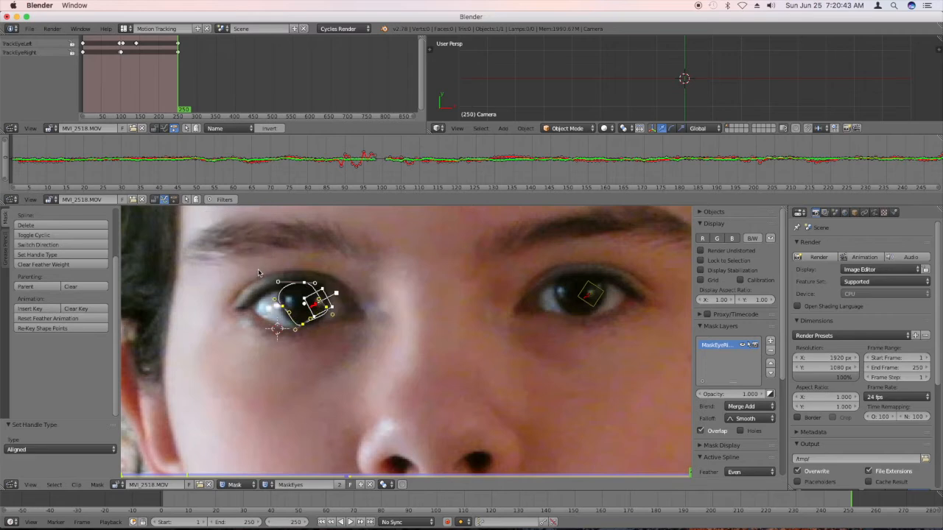
{"action": "left_click_drag", "start_coordinate": [275, 299], "coordinate": [283, 295]}
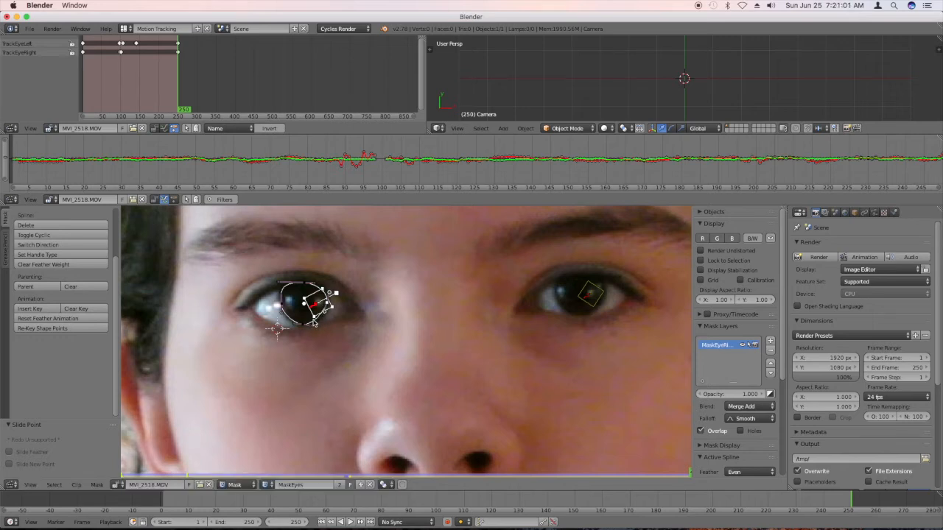
Select all points of the right iris mask and expand their feather outward by a factor of about 1.1.
{"action": "key", "text": "b"}
{"action": "left_click_drag", "start_coordinate": [347, 337], "coordinate": [269, 278]}
{"action": "key", "text": "alt+s"}
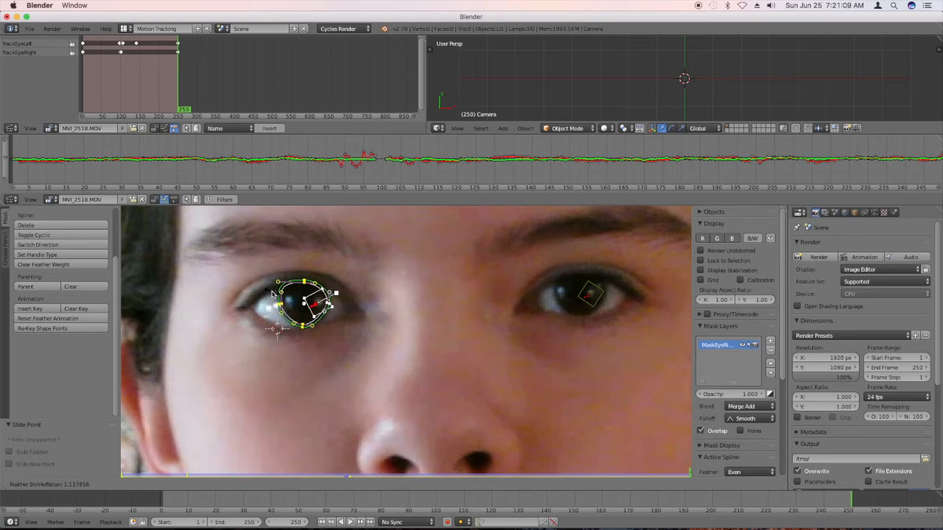
{"action": "left_click", "coordinate": [273, 293]}
Nudge the mask's left and right side points slightly so the outline follows the edges of the iris.
{"action": "scroll", "coordinate": [292, 304], "scroll_direction": "up", "scroll_amount": 4}
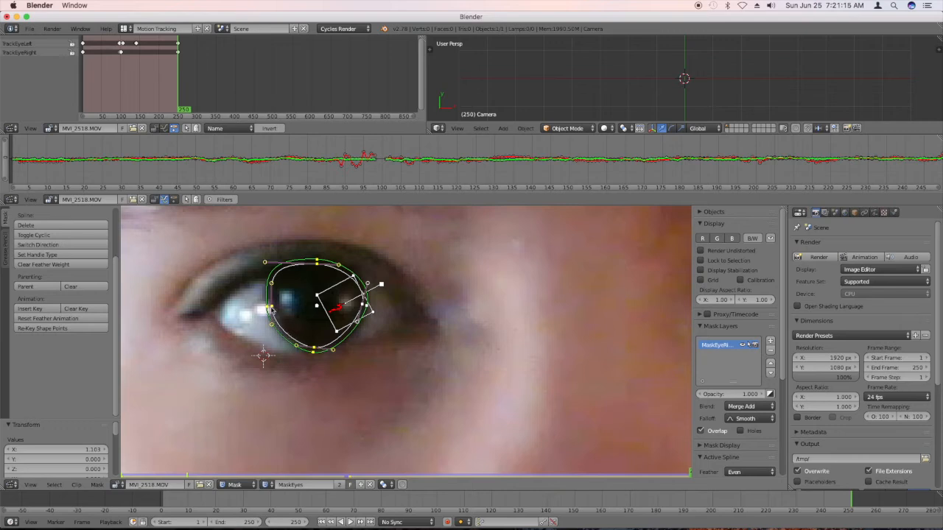
{"action": "right_click", "coordinate": [276, 310]}
{"action": "left_click", "coordinate": [273, 310]}
{"action": "key", "text": "g"}
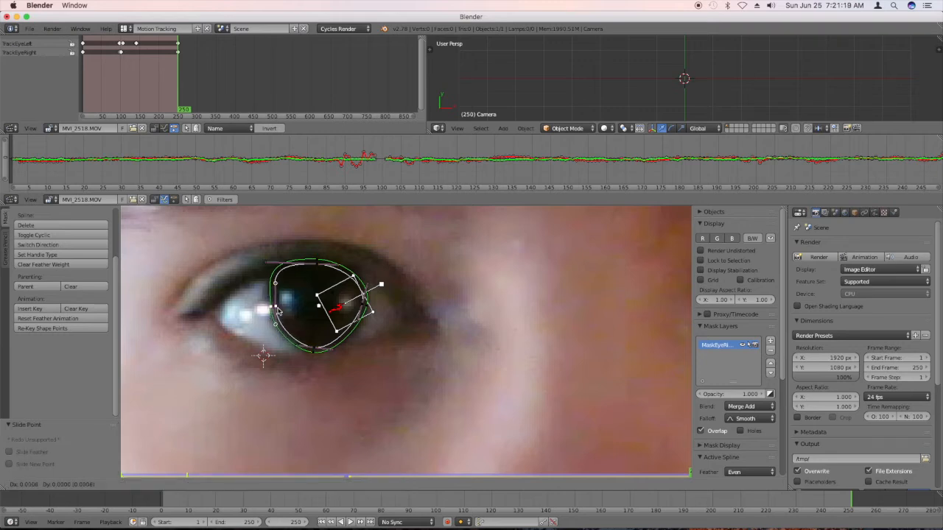
{"action": "left_click", "coordinate": [274, 312]}
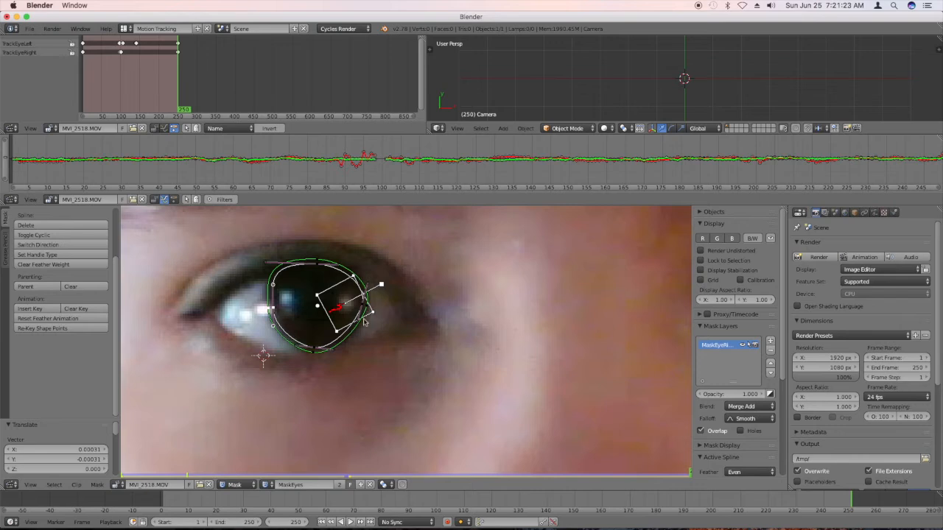
{"action": "right_click", "coordinate": [364, 310]}
{"action": "key", "text": "g"}
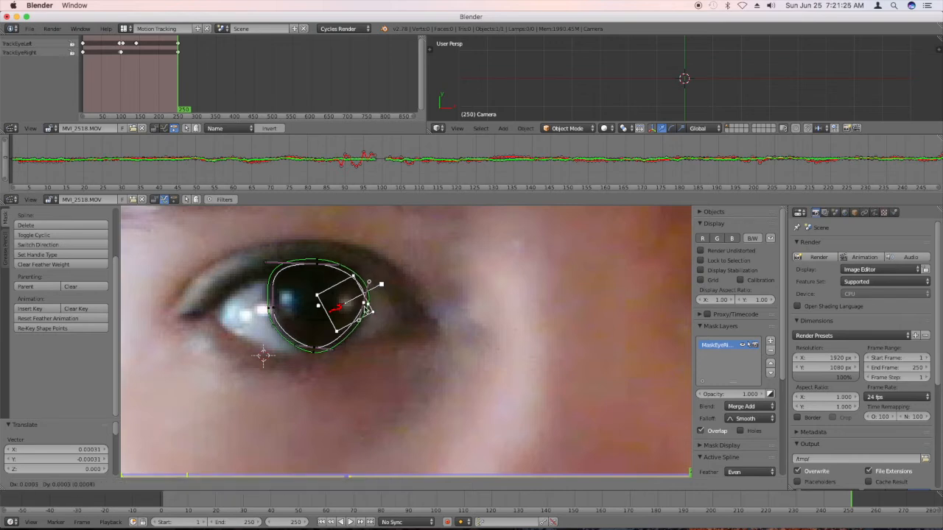
{"action": "left_click", "coordinate": [366, 308]}
Nudge the mask's lowest and uppermost points slightly to the right to fit the iris outline.
{"action": "right_click", "coordinate": [313, 357]}
{"action": "key", "text": "g"}
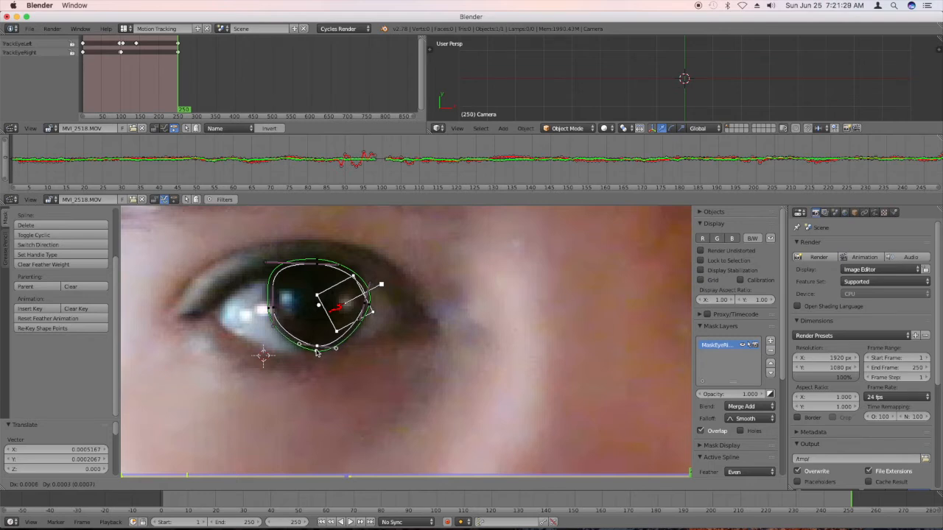
{"action": "right_click", "coordinate": [316, 351]}
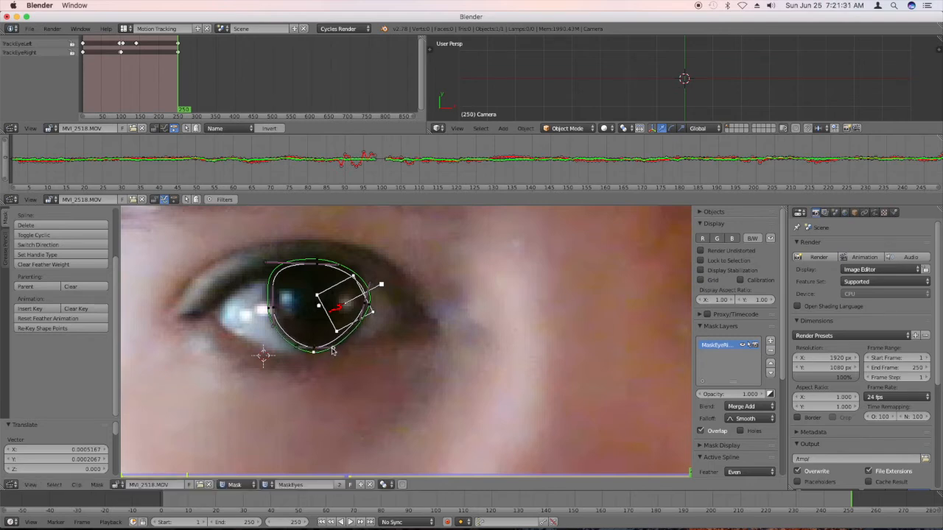
{"action": "left_click", "coordinate": [332, 352]}
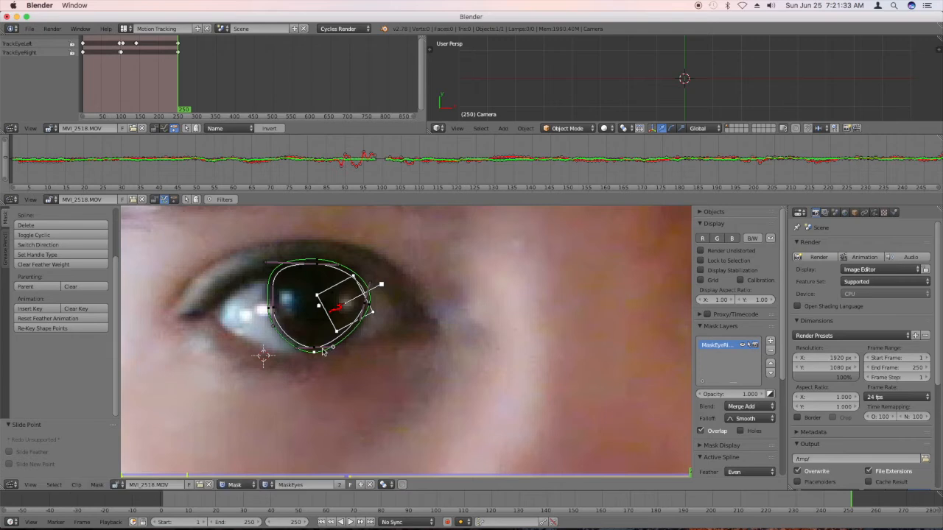
{"action": "key", "text": "g"}
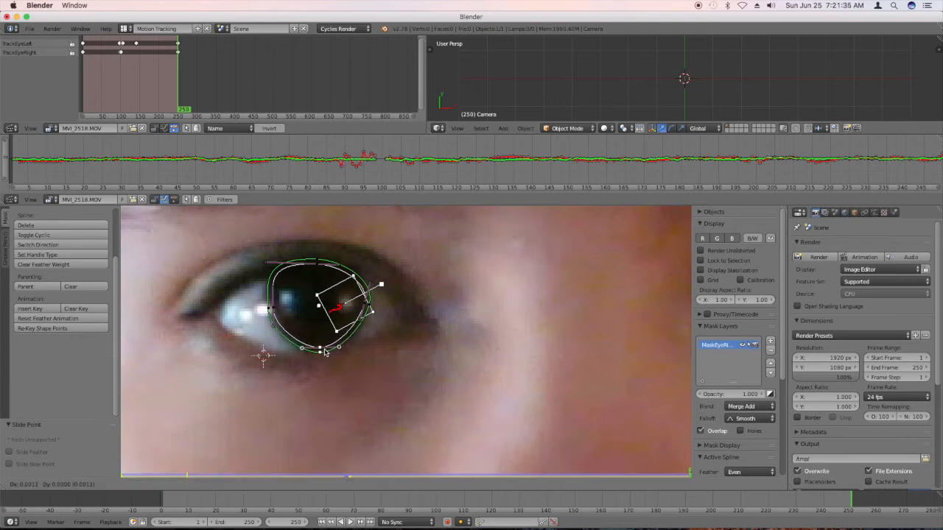
{"action": "left_click", "coordinate": [324, 352]}
{"action": "right_click", "coordinate": [316, 265]}
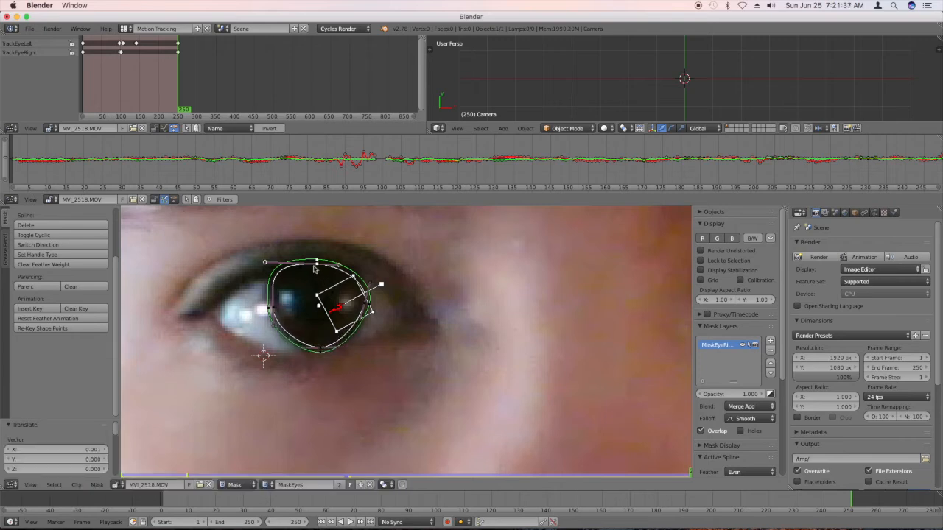
{"action": "key", "text": "g"}
{"action": "left_click", "coordinate": [318, 270]}
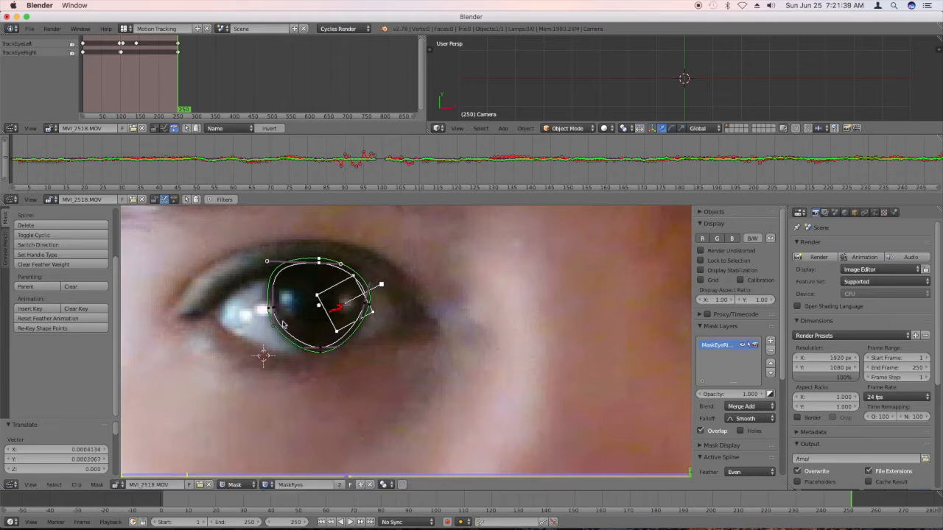
Adjust the curve handles of the mask's left-side and lowest points so the outline follows the iris edge.
{"action": "right_click", "coordinate": [276, 327]}
{"action": "key", "text": "g"}
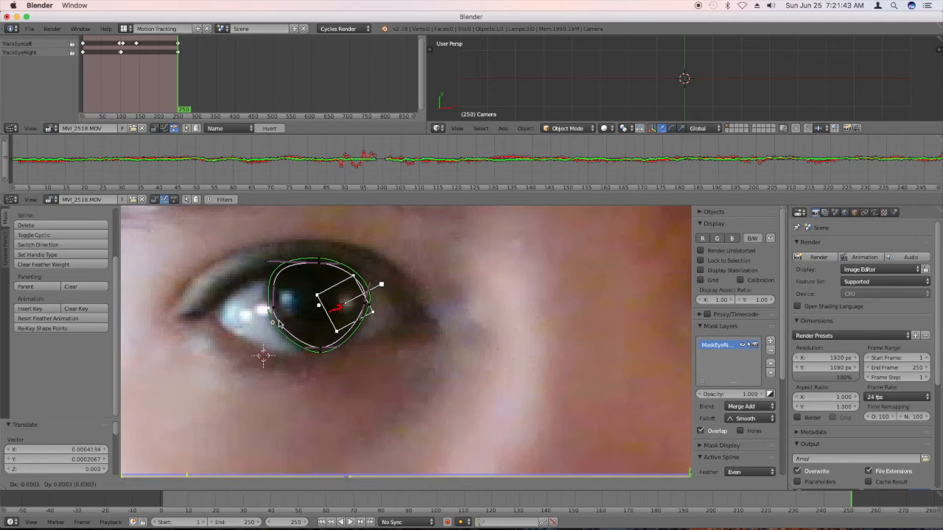
{"action": "left_click", "coordinate": [280, 325]}
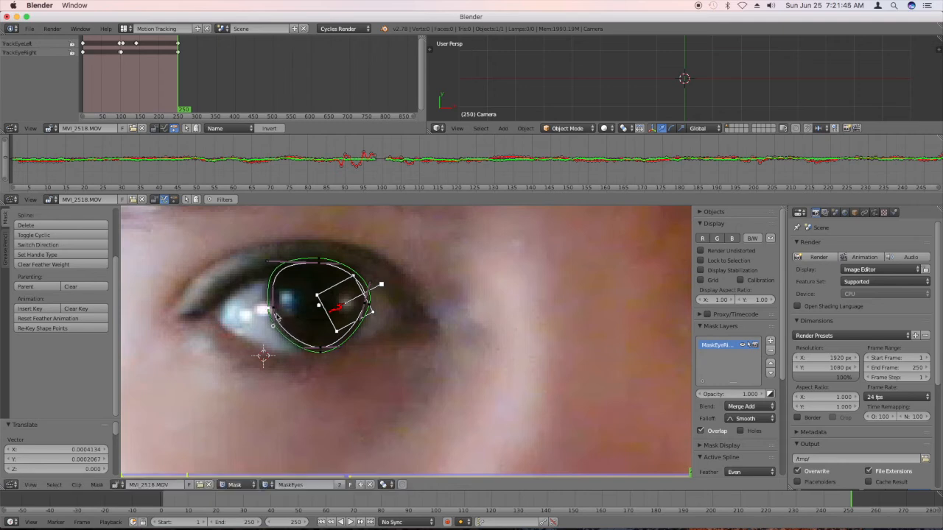
{"action": "left_click", "coordinate": [274, 315]}
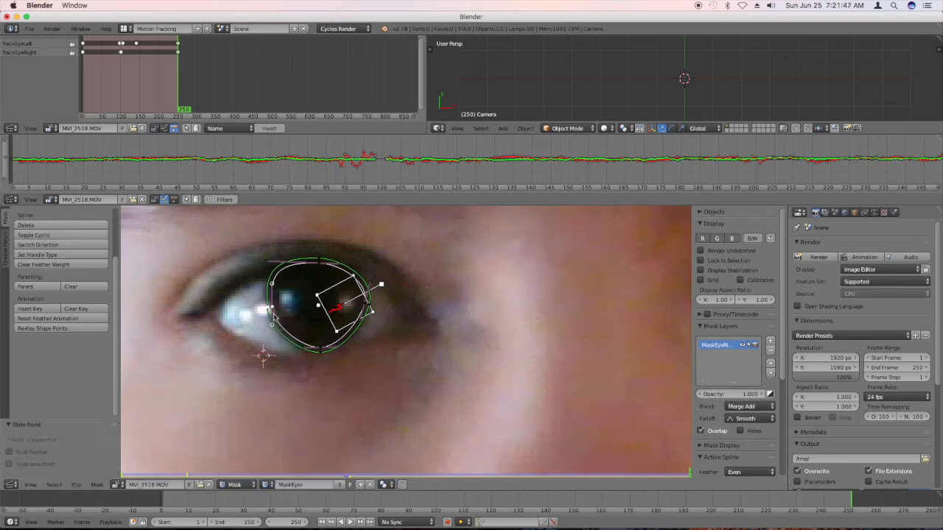
{"action": "key", "text": "g"}
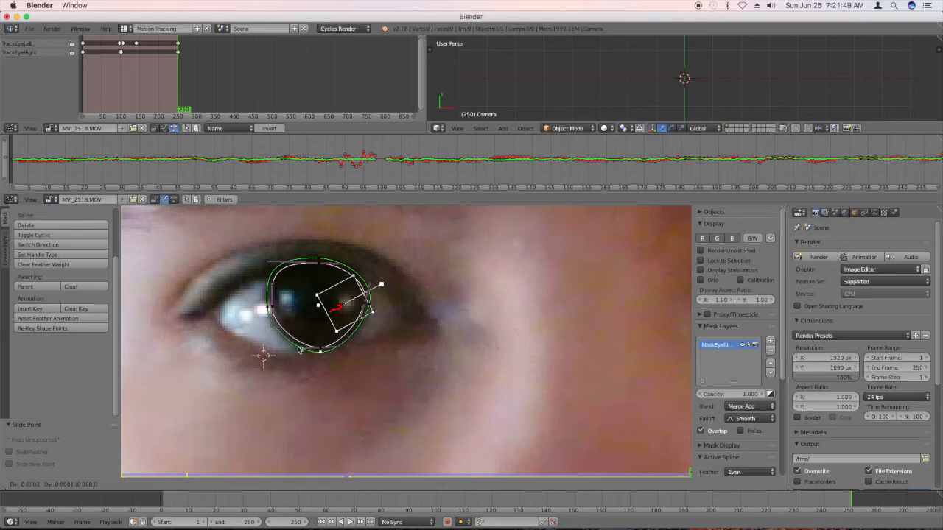
{"action": "left_click", "coordinate": [294, 350]}
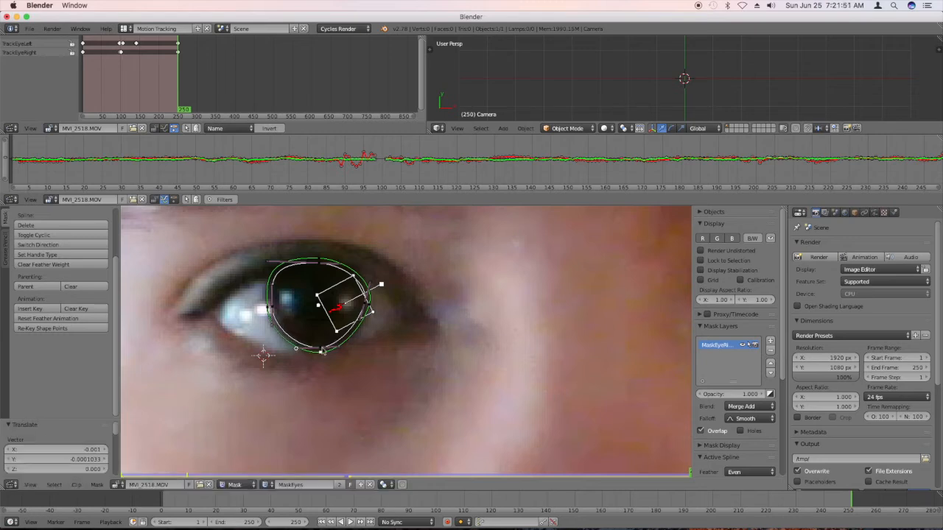
{"action": "key", "text": "g"}
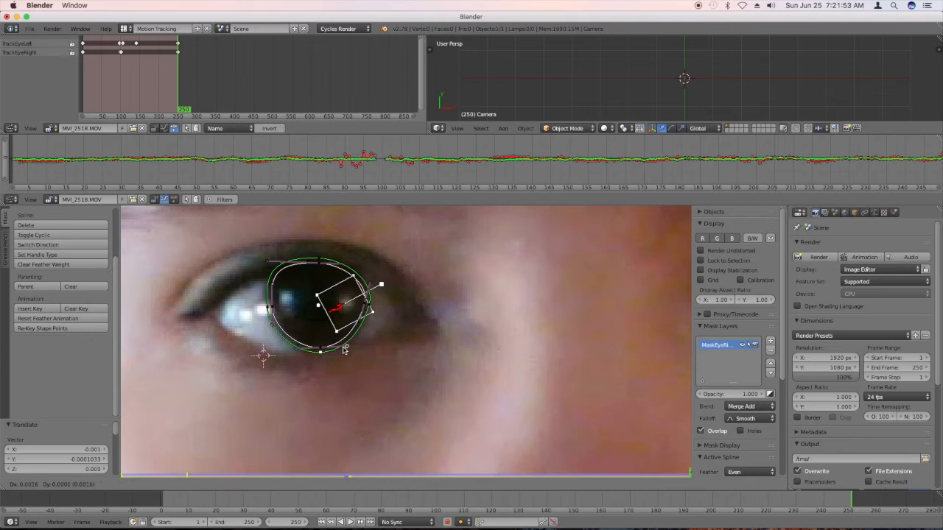
{"action": "left_click", "coordinate": [347, 350]}
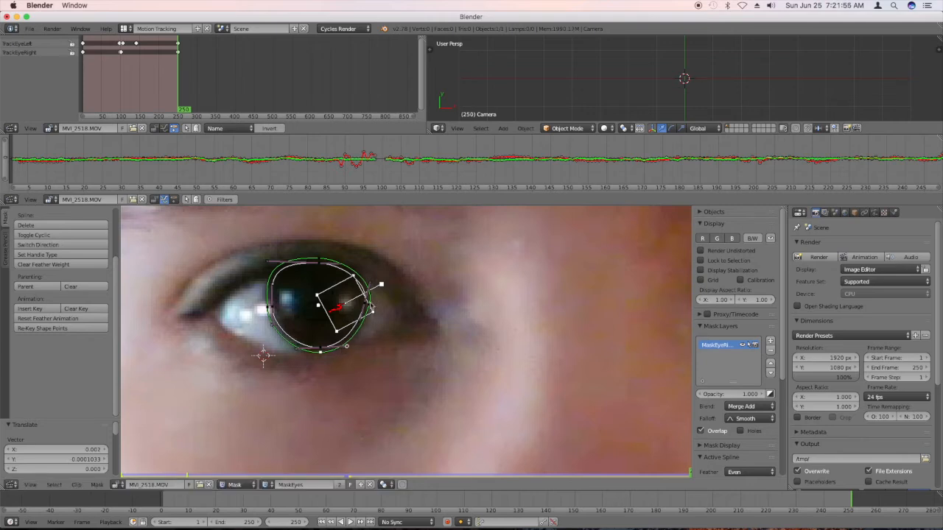
Fine-tune the mask's right-side point and its handles, and the uppermost point's right handle, to round the outline.
{"action": "key", "text": "g"}
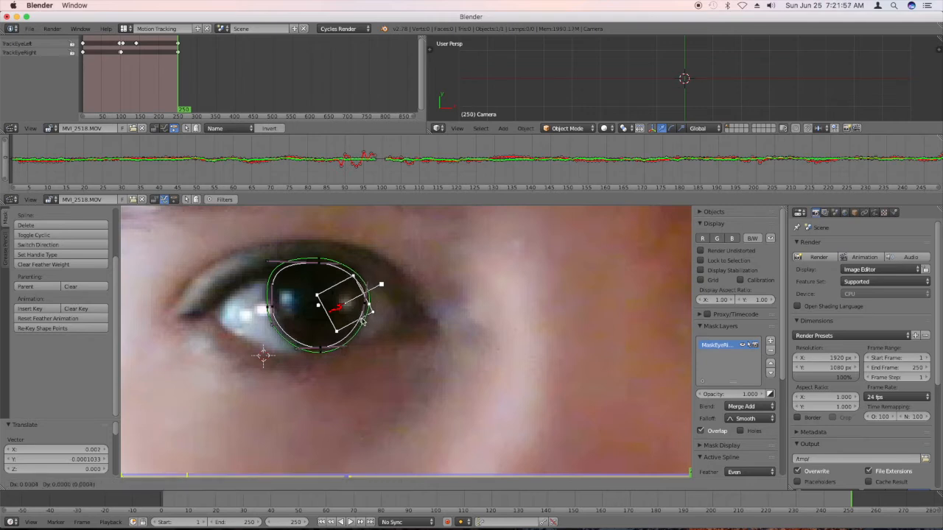
{"action": "left_click", "coordinate": [362, 321]}
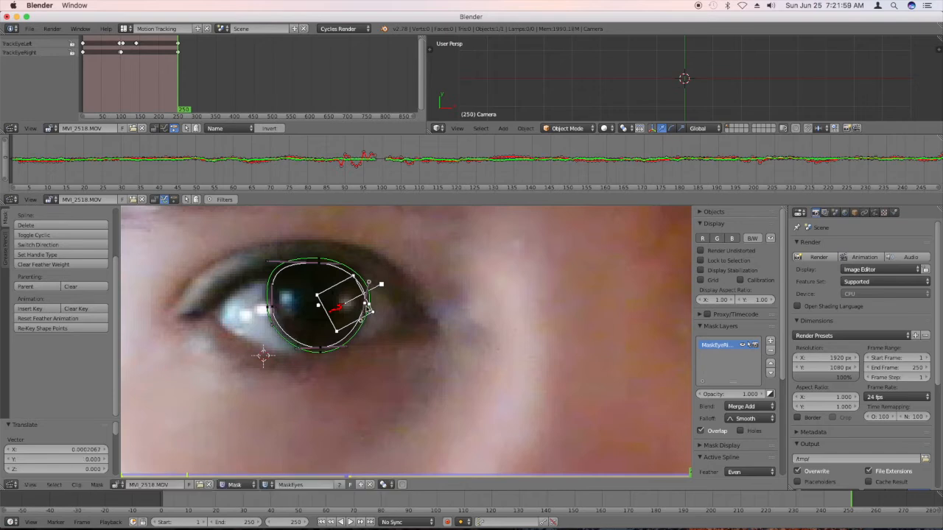
{"action": "key", "text": "g"}
{"action": "left_click", "coordinate": [370, 308]}
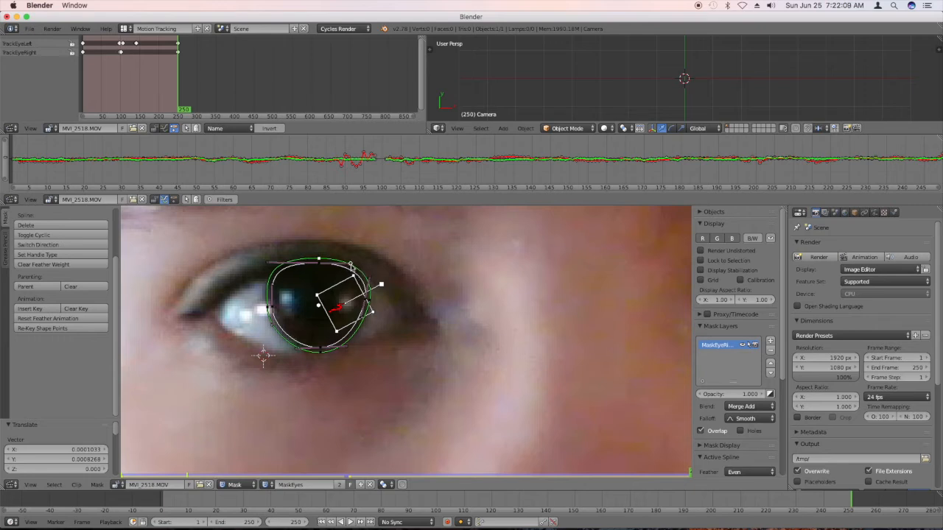
{"action": "left_click", "coordinate": [351, 264]}
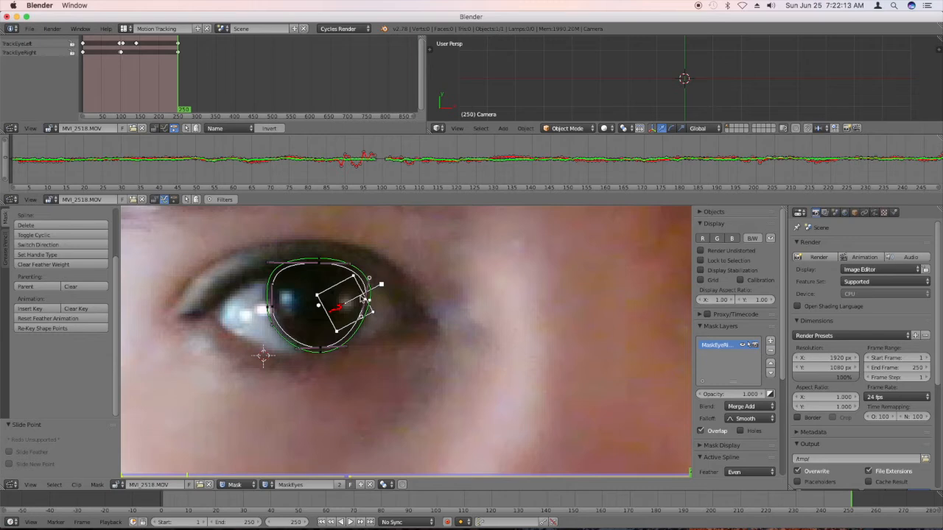
{"action": "key", "text": "g"}
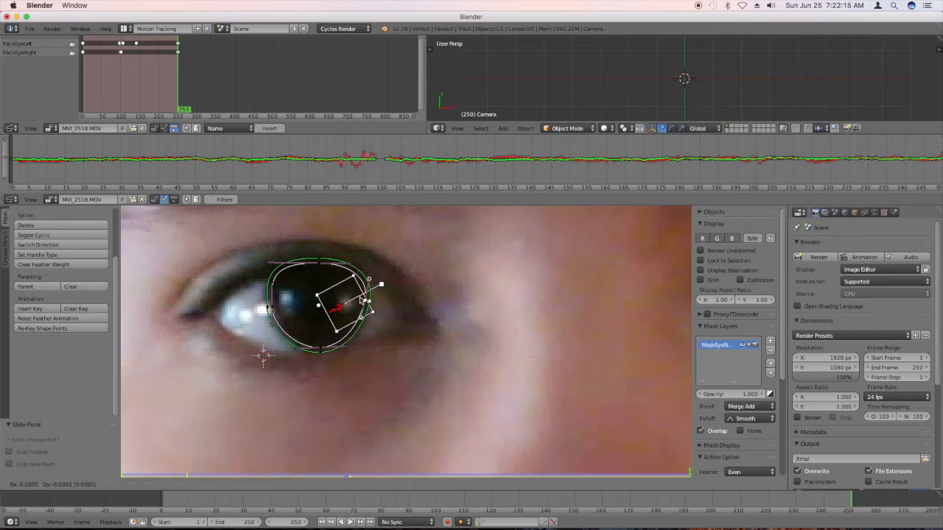
{"action": "left_click", "coordinate": [364, 302]}
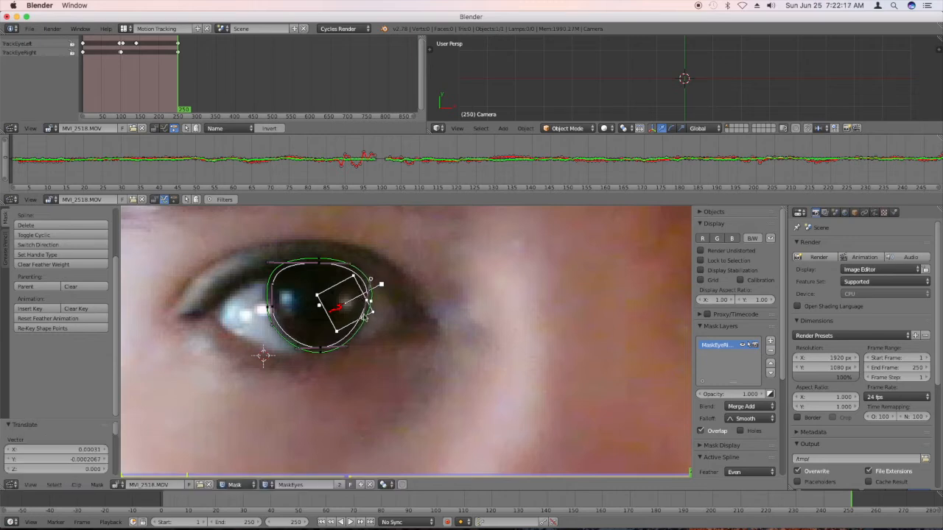
{"action": "key", "text": "g"}
{"action": "left_click", "coordinate": [365, 320]}
Switch to the Compositing screen layout and enable Use Nodes and Backdrop.
{"action": "scroll", "coordinate": [369, 292], "scroll_direction": "down", "scroll_amount": 1}
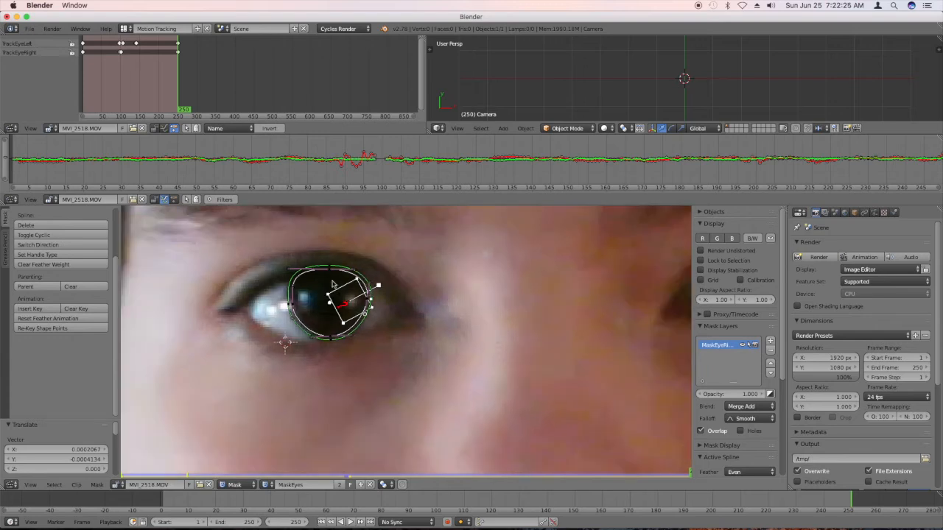
{"action": "scroll", "coordinate": [290, 338], "scroll_direction": "down", "scroll_amount": 1}
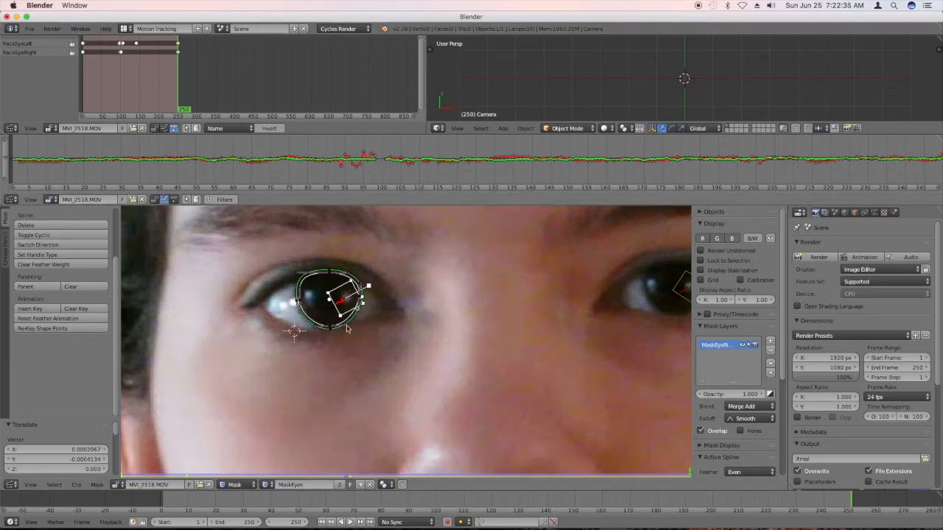
{"action": "left_click", "coordinate": [126, 28]}
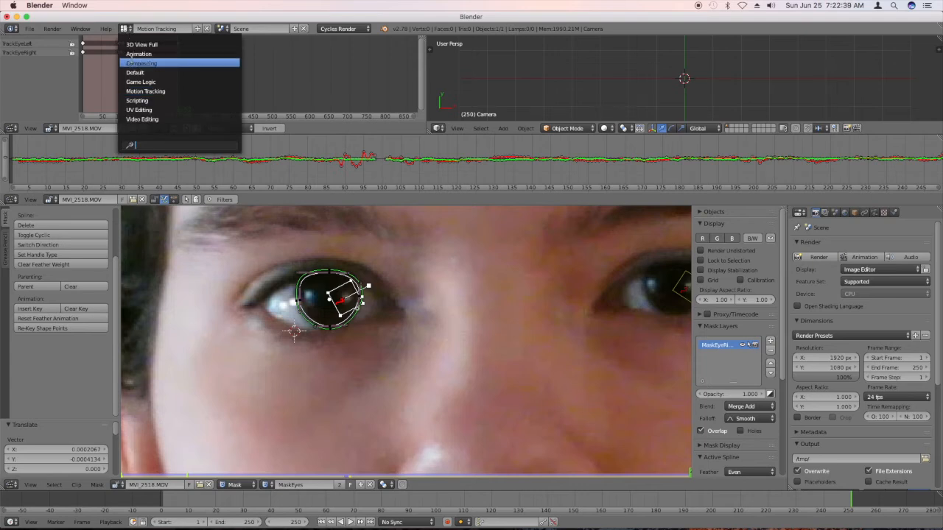
{"action": "left_click", "coordinate": [132, 63]}
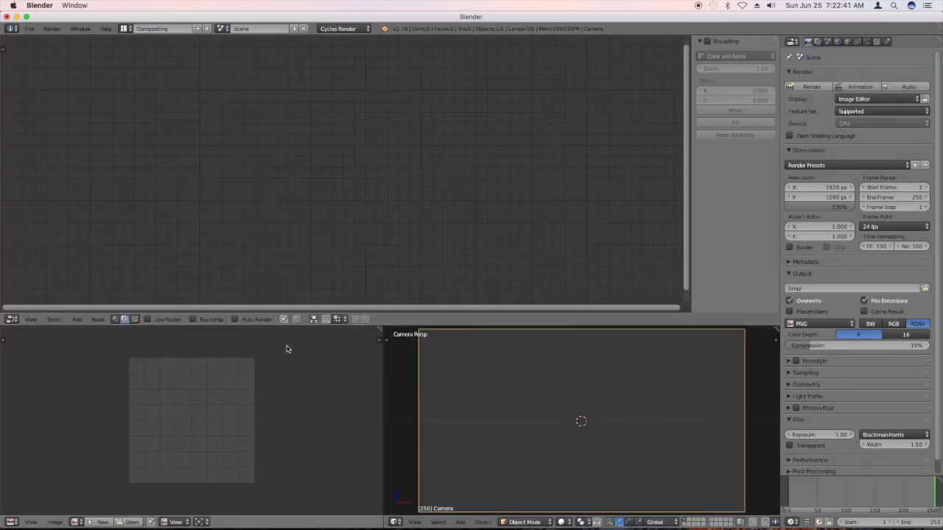
{"action": "left_click", "coordinate": [147, 319]}
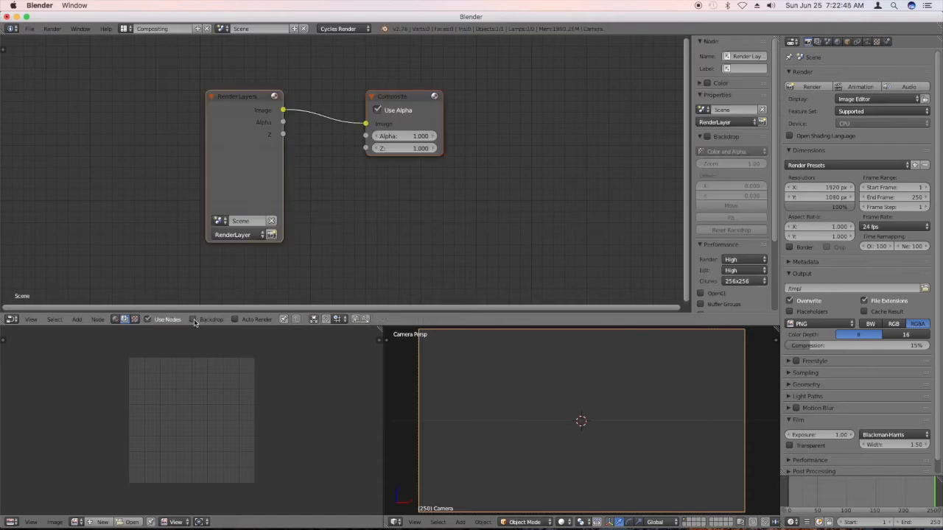
{"action": "left_click", "coordinate": [193, 319]}
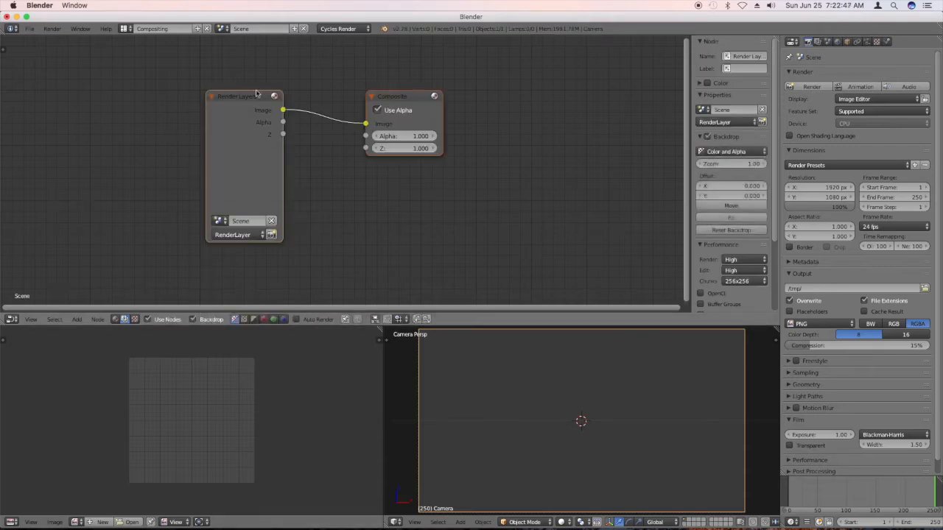
Cut the link between the Render Layers and Composite nodes and move the two nodes apart.
{"action": "left_click_drag", "start_coordinate": [248, 101], "coordinate": [159, 110]}
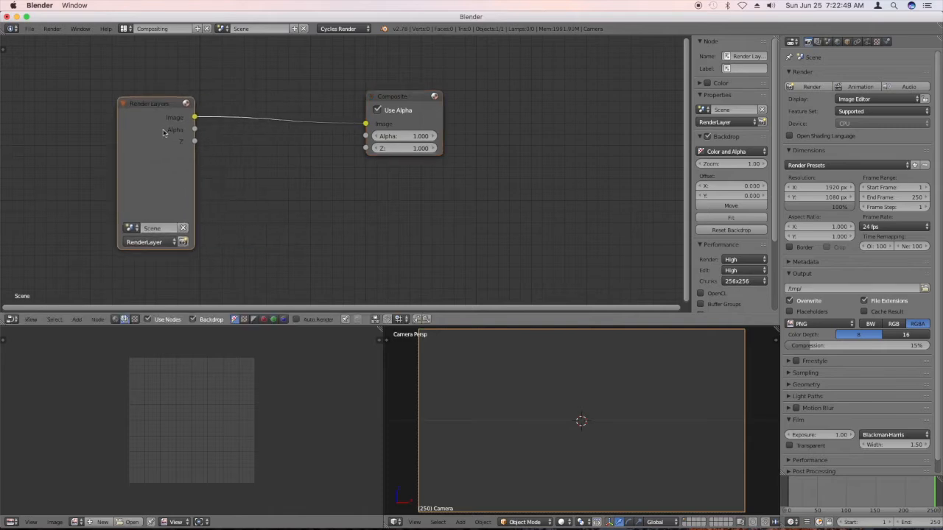
{"action": "right_click_drag", "start_coordinate": [259, 100], "coordinate": [263, 177], "text": "ctrl"}
{"action": "left_click_drag", "start_coordinate": [162, 103], "coordinate": [190, 193]}
{"action": "left_click_drag", "start_coordinate": [413, 95], "coordinate": [504, 77]}
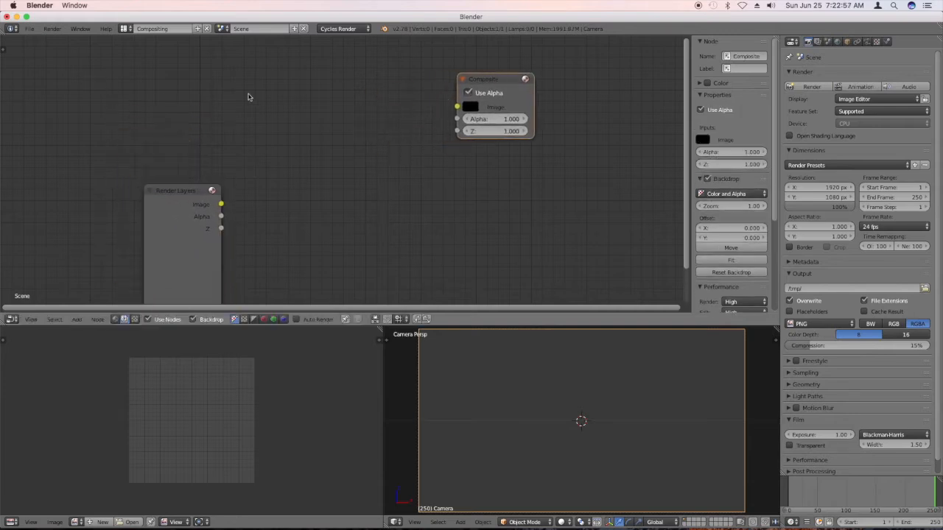
Add a Mix node before the Composite node and connect its output to the Composite's Image input.
{"action": "key", "text": "shift+a"}
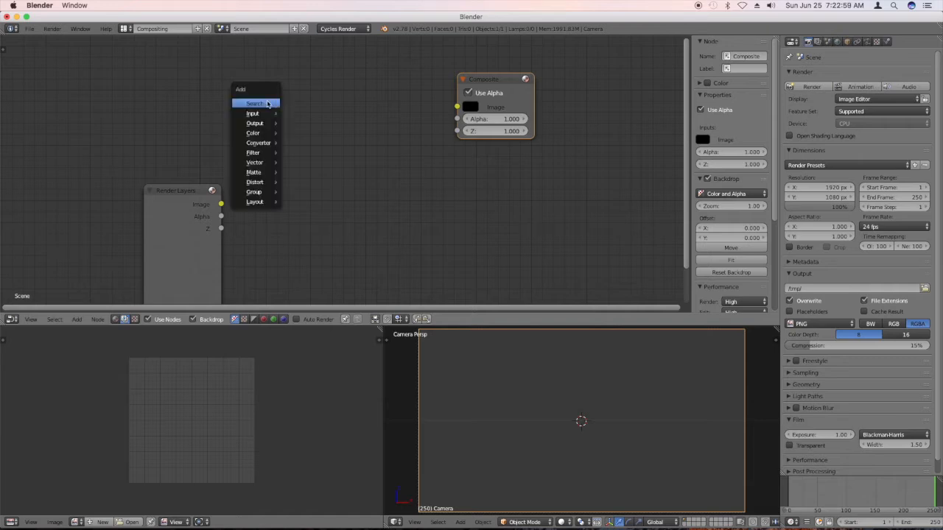
{"action": "mouse_move", "coordinate": [266, 131]}
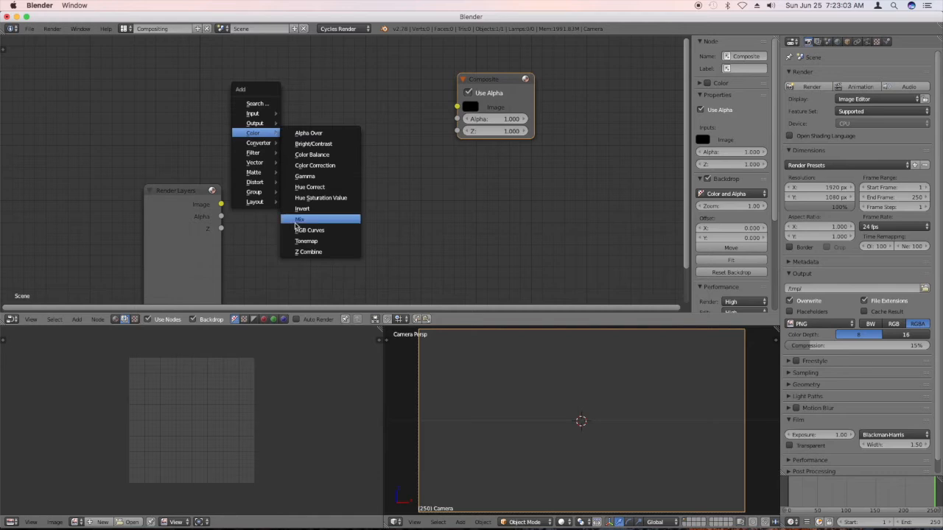
{"action": "left_click", "coordinate": [298, 219]}
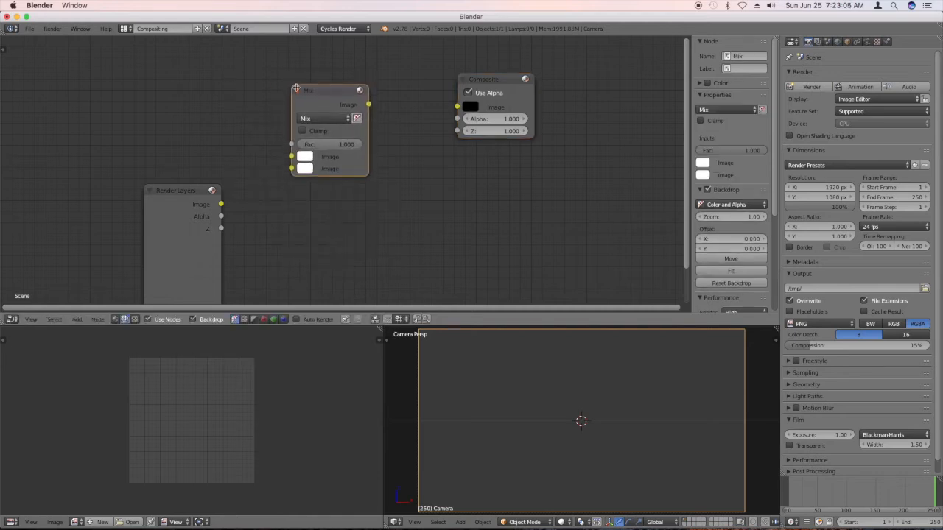
{"action": "left_click", "coordinate": [295, 88]}
{"action": "left_click_drag", "start_coordinate": [368, 104], "coordinate": [456, 107]}
{"action": "left_click_drag", "start_coordinate": [317, 103], "coordinate": [342, 106]}
Add an RGB input node and feed it into the Mix node's second Image input.
{"action": "key", "text": "shift+a"}
{"action": "mouse_move", "coordinate": [212, 104]}
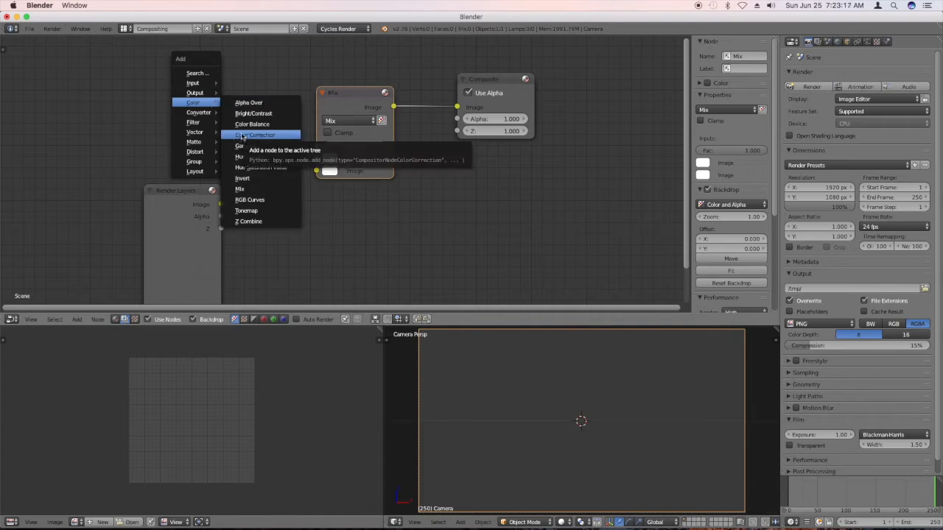
{"action": "mouse_move", "coordinate": [209, 84]}
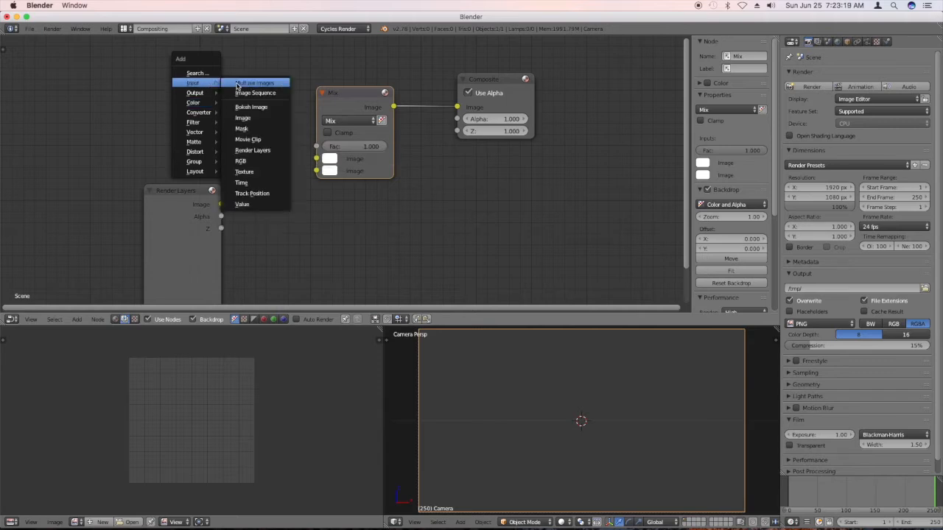
{"action": "left_click", "coordinate": [240, 160]}
{"action": "left_click", "coordinate": [298, 191]}
{"action": "left_click_drag", "start_coordinate": [293, 189], "coordinate": [261, 188]}
Add a Movie Clip node using MVI_2518.MOV, set Render Layers aside, and connect the clip's image to the Mix node's first Image input.
{"action": "key", "text": "shift+a"}
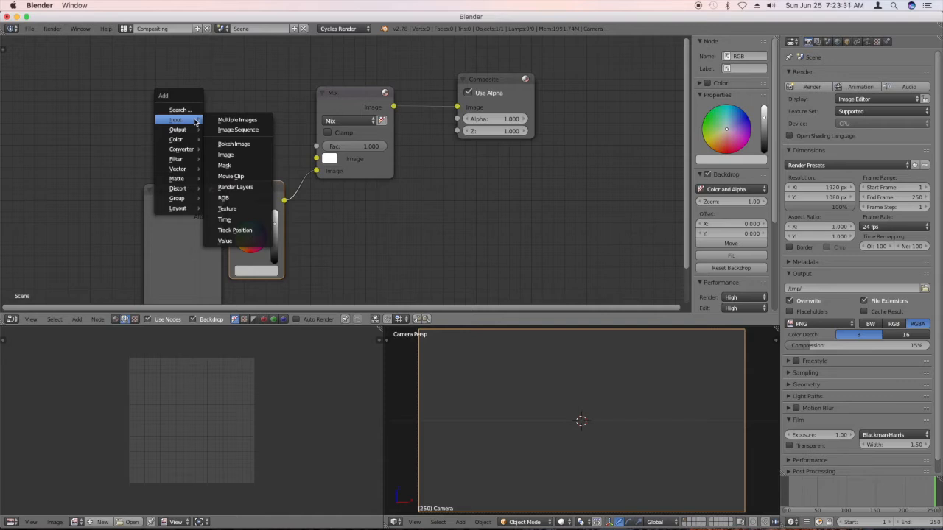
{"action": "left_click", "coordinate": [246, 181]}
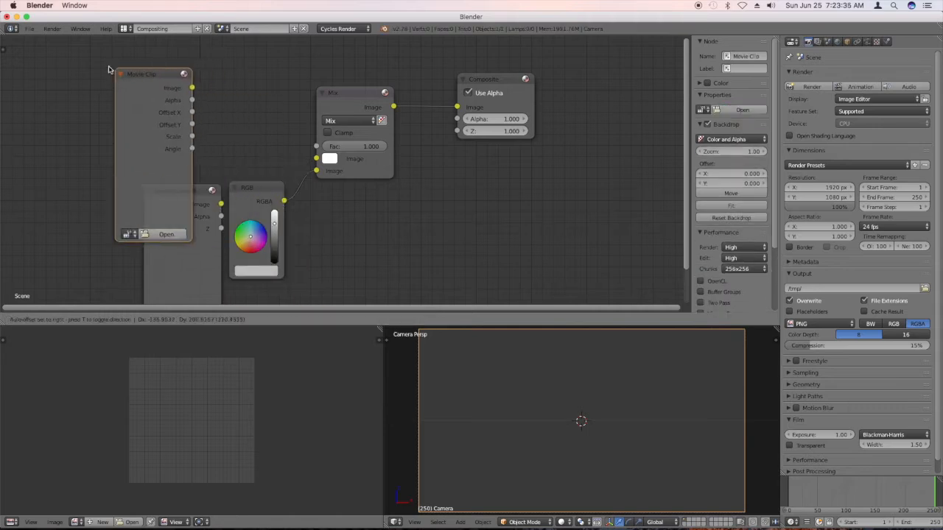
{"action": "left_click", "coordinate": [110, 228]}
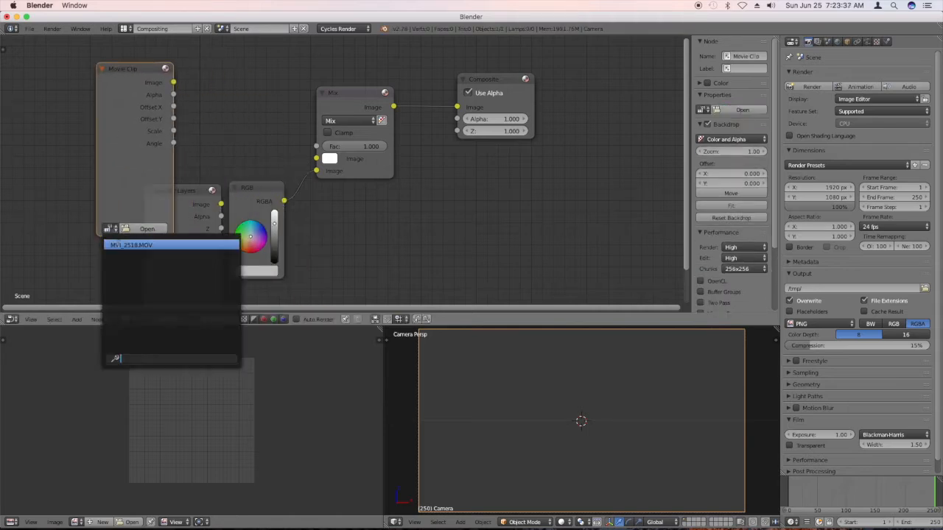
{"action": "left_click", "coordinate": [131, 245]}
{"action": "left_click_drag", "start_coordinate": [194, 199], "coordinate": [480, 255]}
{"action": "left_click_drag", "start_coordinate": [173, 82], "coordinate": [297, 154]}
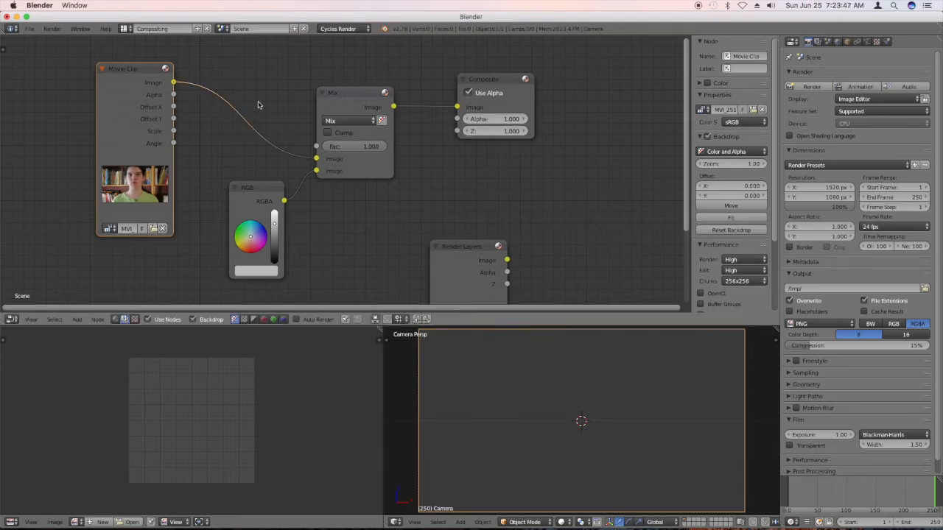
Add a Mask input node using the MaskEyes mask and connect its output to the Mix node's Fac input.
{"action": "key", "text": "shift+a"}
{"action": "mouse_move", "coordinate": [258, 104]}
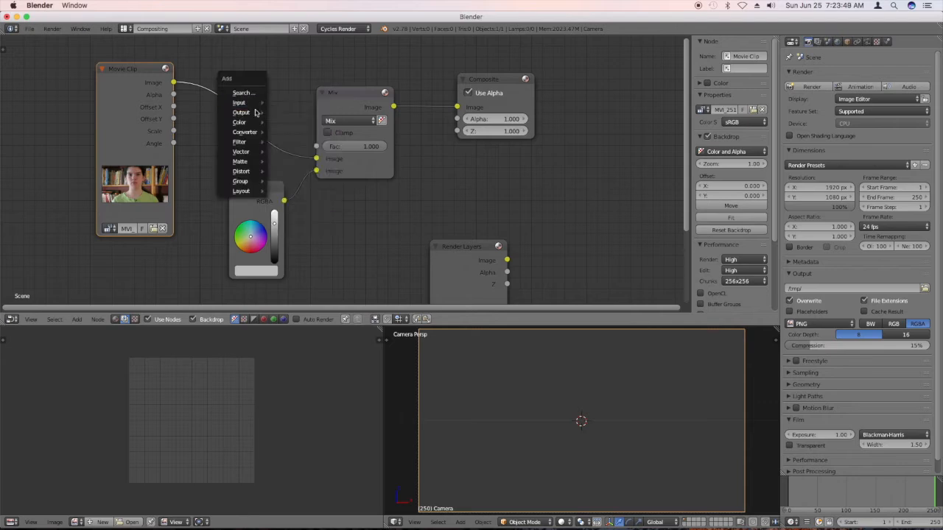
{"action": "mouse_move", "coordinate": [253, 126]}
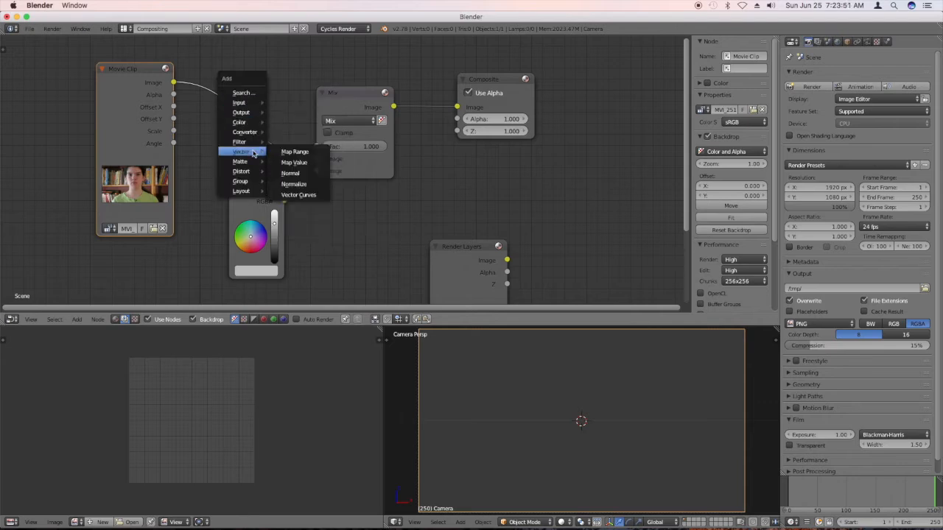
{"action": "mouse_move", "coordinate": [254, 143]}
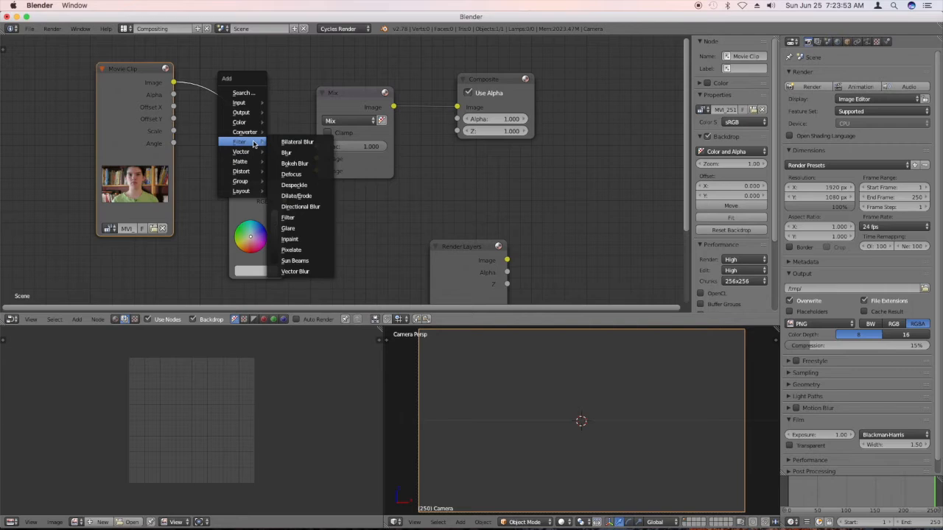
{"action": "mouse_move", "coordinate": [251, 163]}
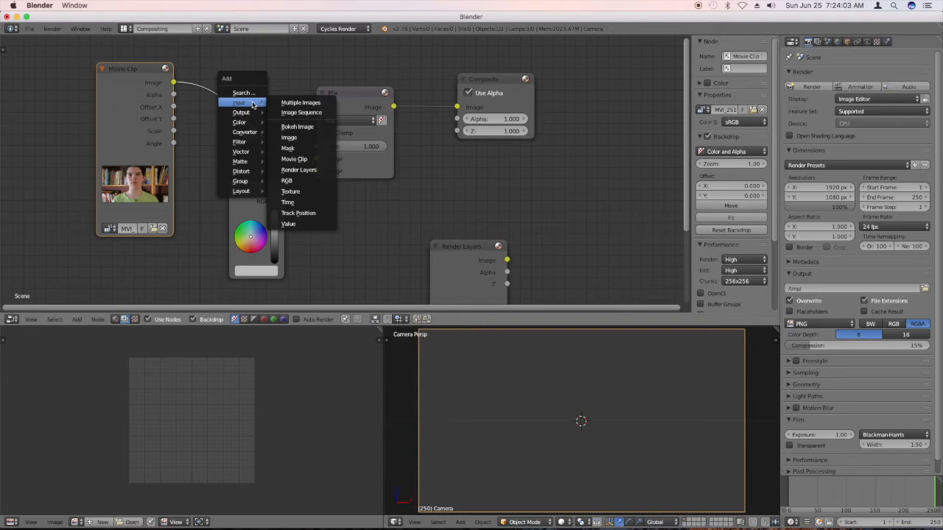
{"action": "left_click", "coordinate": [287, 148]}
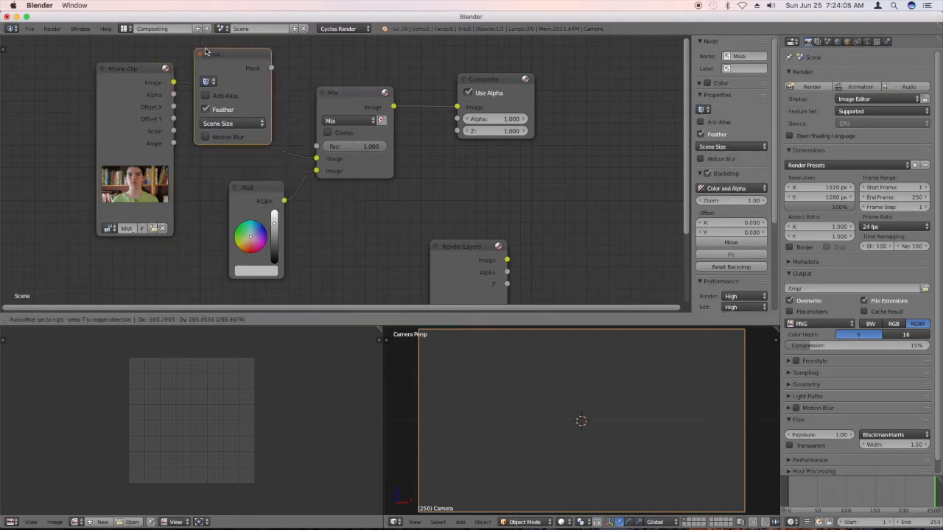
{"action": "left_click", "coordinate": [223, 53]}
{"action": "left_click", "coordinate": [222, 83]}
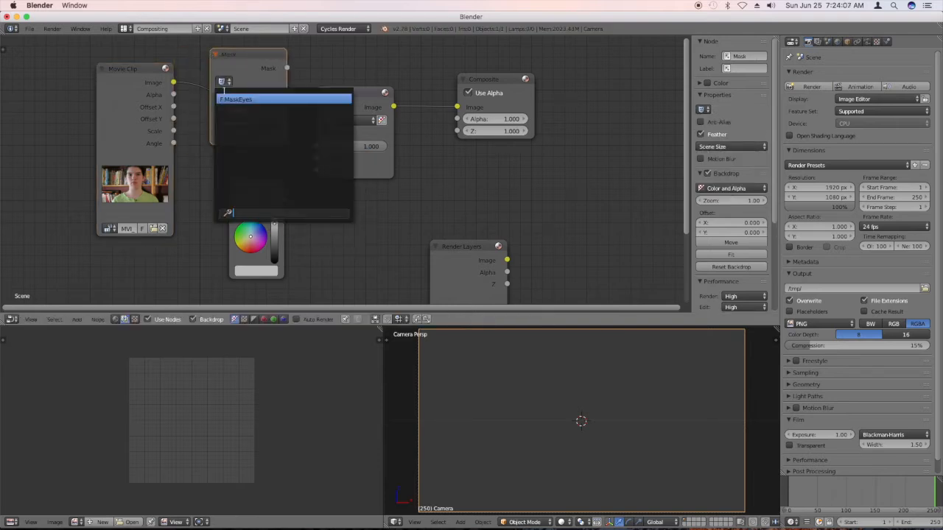
{"action": "left_click", "coordinate": [223, 99]}
{"action": "left_click_drag", "start_coordinate": [287, 68], "coordinate": [304, 146]}
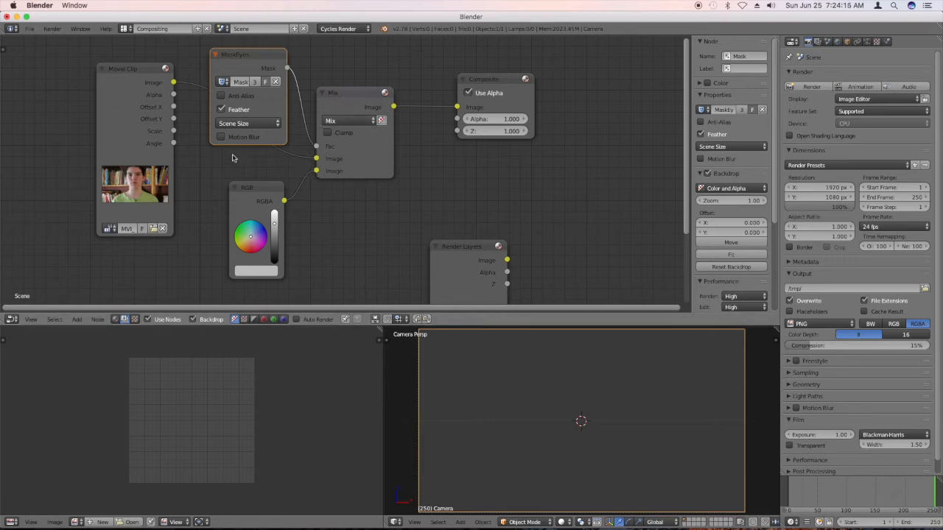
Set the Mix node's blend type to Color and position the node just before the Composite node.
{"action": "left_click", "coordinate": [368, 121]}
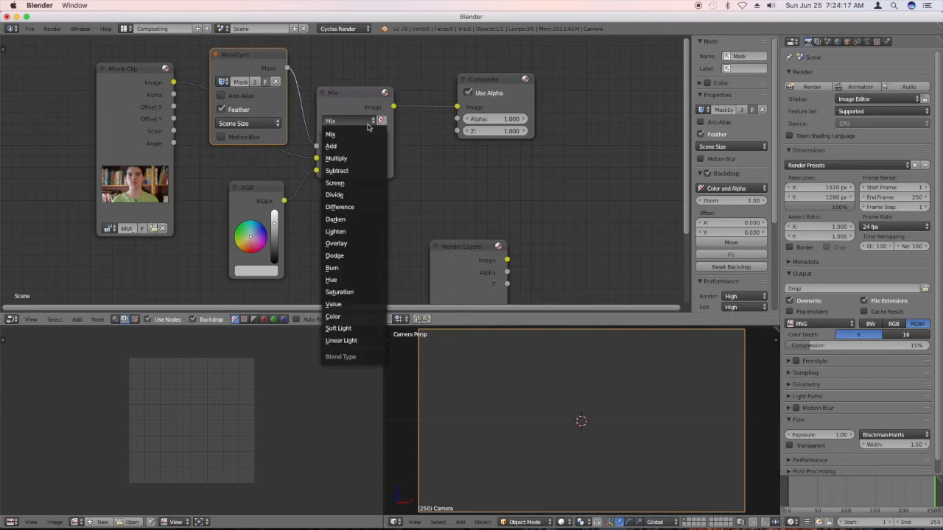
{"action": "left_click", "coordinate": [337, 317]}
{"action": "left_click_drag", "start_coordinate": [341, 97], "coordinate": [376, 99]}
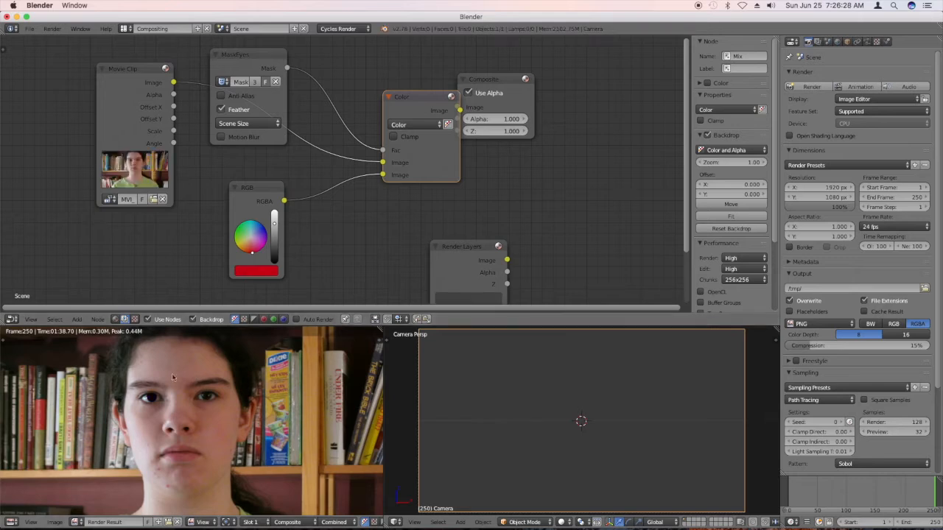
{"action": "left_click_drag", "start_coordinate": [425, 107], "coordinate": [391, 98]}
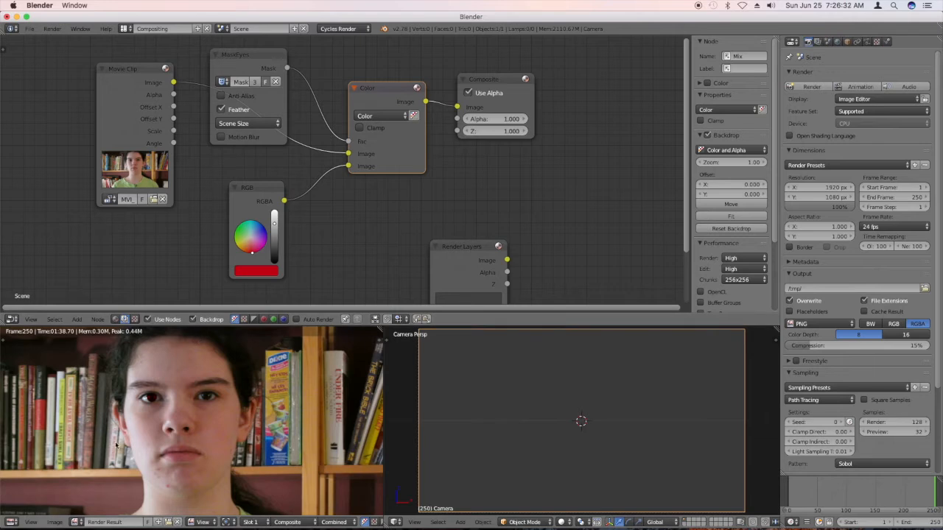
Inspect the tinted iris up close in the render result and switch to the Motion Tracking layout.
{"action": "scroll", "coordinate": [146, 414], "scroll_direction": "up", "scroll_amount": 3}
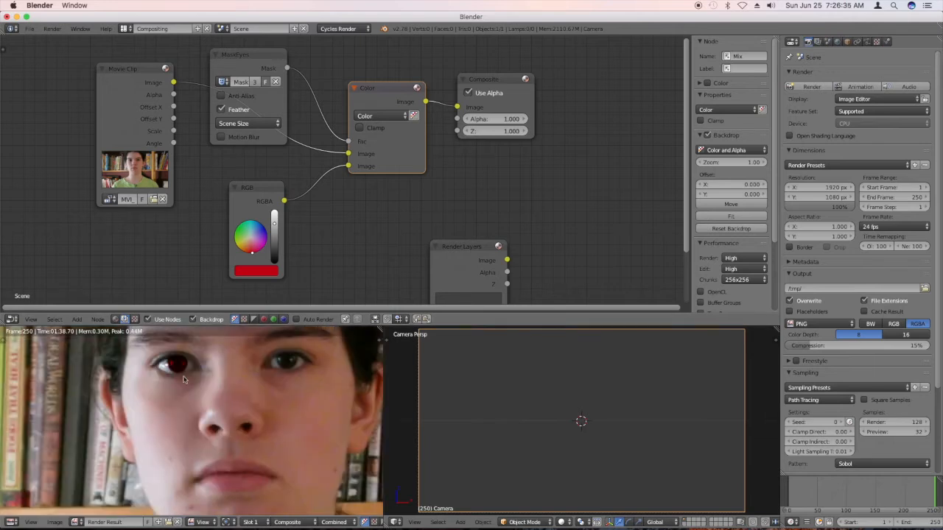
{"action": "scroll", "coordinate": [188, 361], "scroll_direction": "up", "scroll_amount": 4}
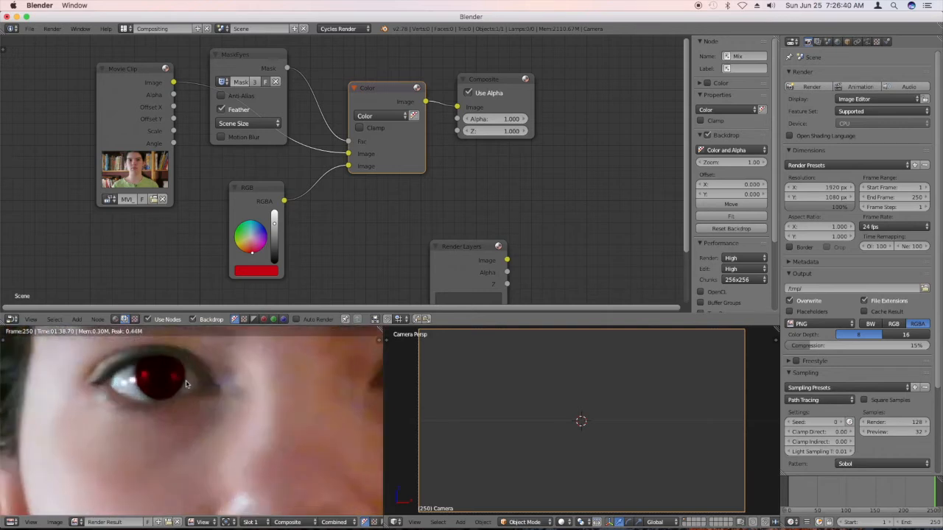
{"action": "scroll", "coordinate": [170, 396], "scroll_direction": "down", "scroll_amount": 3}
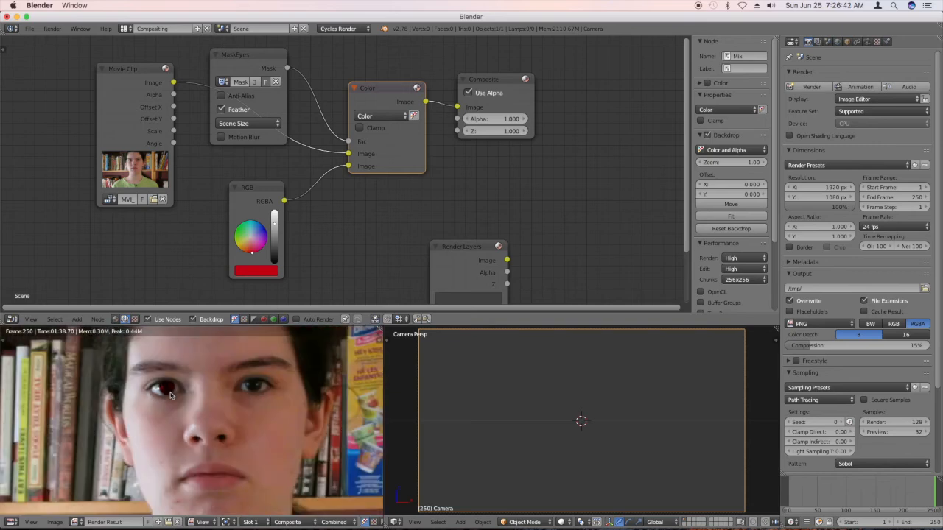
{"action": "scroll", "coordinate": [169, 396], "scroll_direction": "up", "scroll_amount": 4}
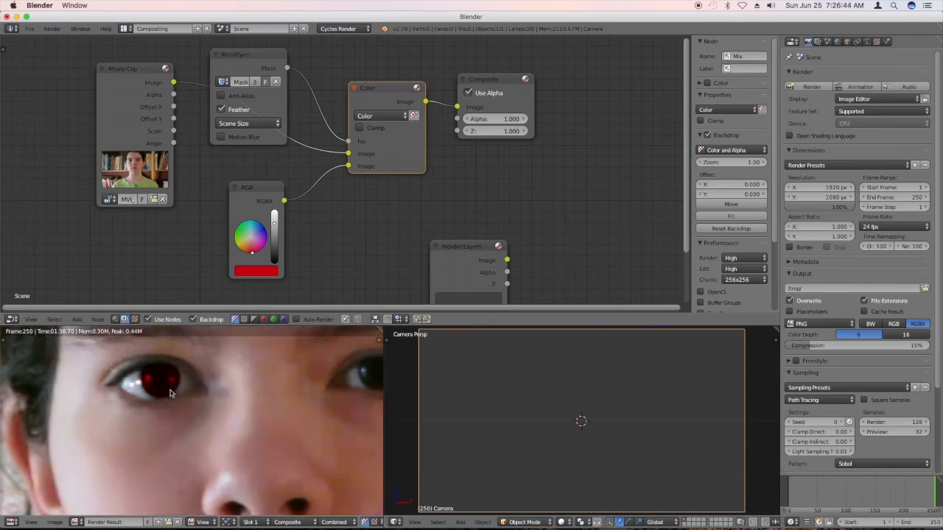
{"action": "scroll", "coordinate": [169, 394], "scroll_direction": "down", "scroll_amount": 4}
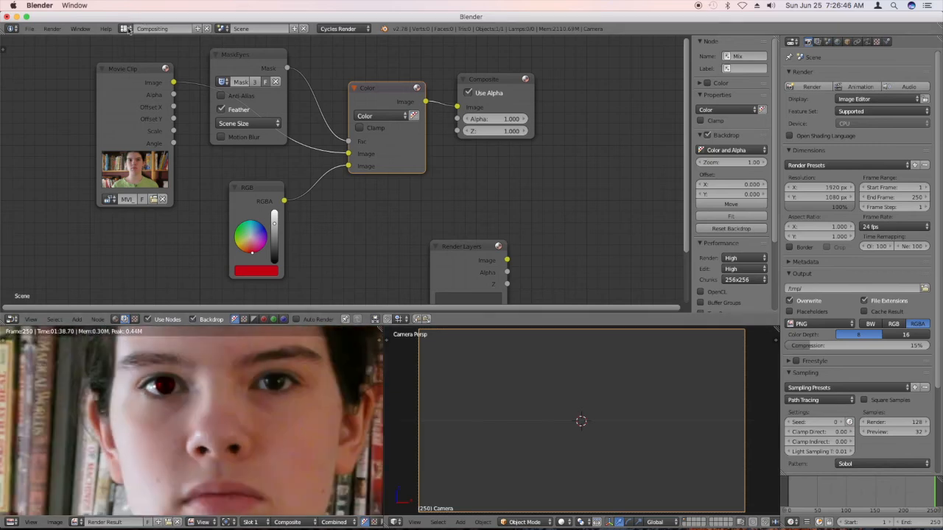
{"action": "left_click", "coordinate": [127, 29]}
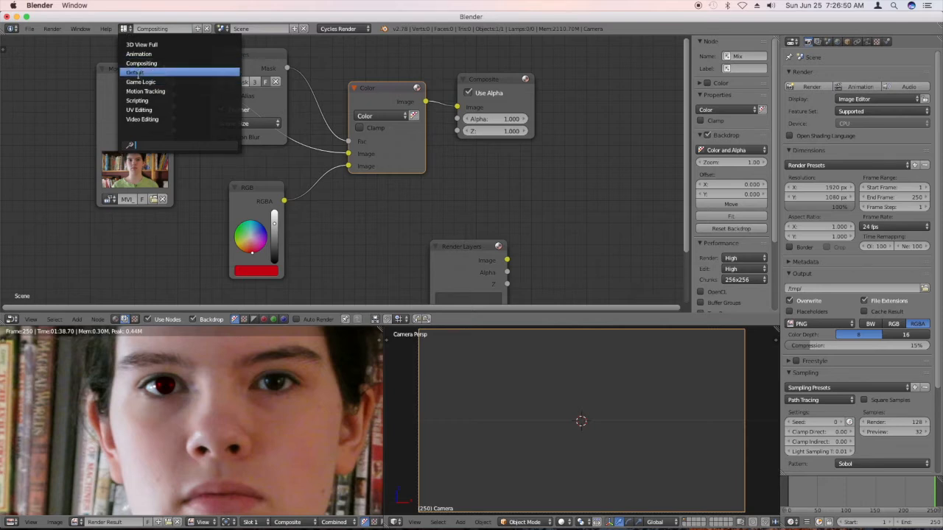
{"action": "left_click", "coordinate": [142, 91]}
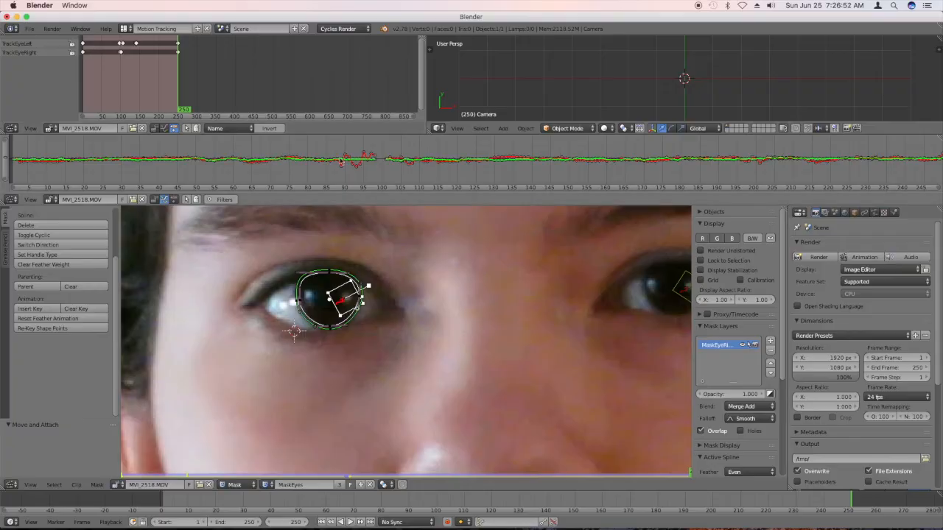
Add a second mask layer to MaskEyes and name it MaskEyeLeft.
{"action": "scroll", "coordinate": [311, 324], "scroll_direction": "down", "scroll_amount": 3}
{"action": "scroll", "coordinate": [311, 324], "scroll_direction": "up", "scroll_amount": 1}
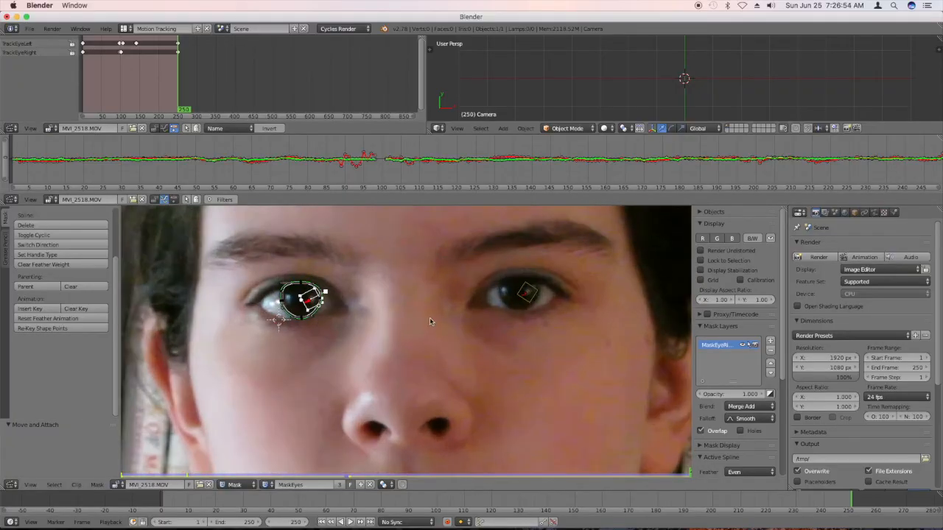
{"action": "left_click", "coordinate": [771, 340]}
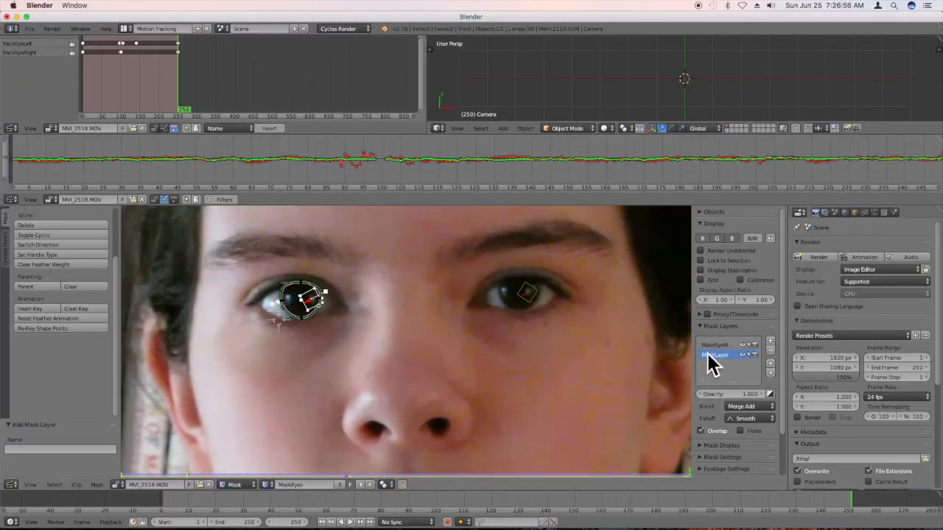
{"action": "mouse_move", "coordinate": [695, 358]}
{"action": "left_mouse_down"}
{"action": "mouse_move", "coordinate": [673, 356]}
{"action": "mouse_move", "coordinate": [710, 355]}
{"action": "mouse_move", "coordinate": [697, 355]}
{"action": "left_mouse_up"}
{"action": "double_click", "coordinate": [711, 357]}
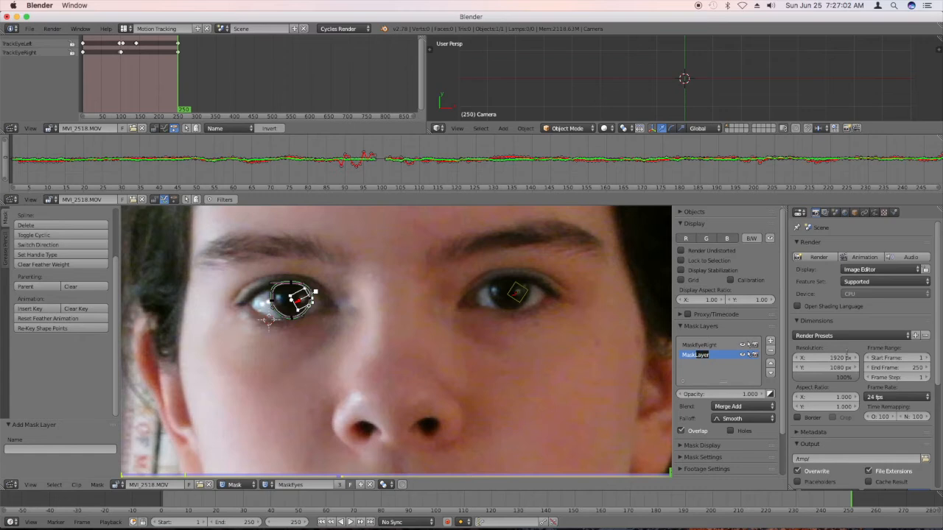
{"action": "type", "text": "EyeLeft"}
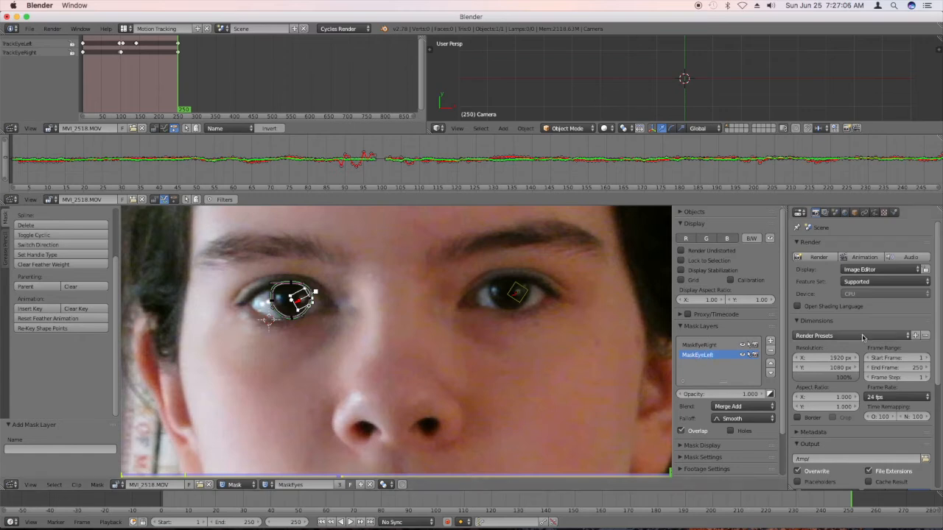
{"action": "type", "text": "b"}
Select all points of the existing iris mask in the MaskEyeRight layer and copy its spline.
{"action": "left_click_drag", "start_coordinate": [325, 330], "coordinate": [245, 275]}
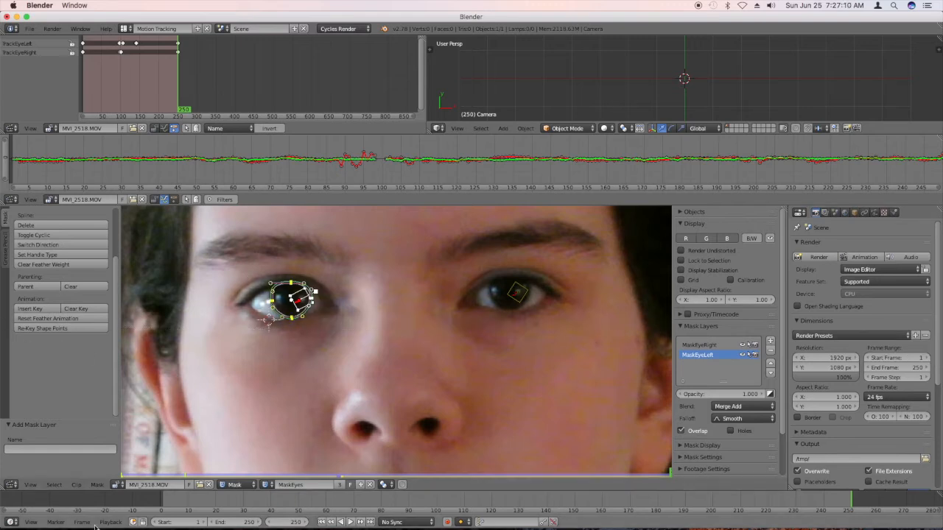
{"action": "left_click", "coordinate": [96, 486]}
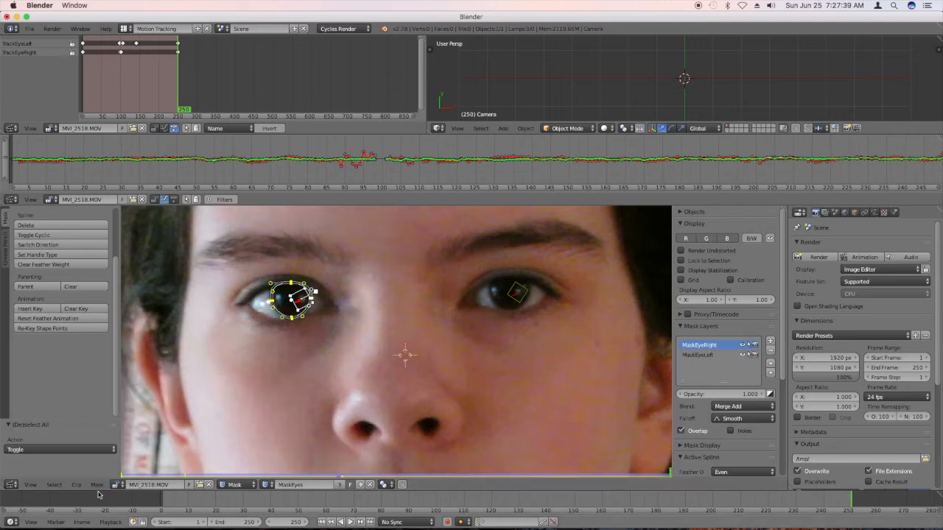
{"action": "left_click", "coordinate": [98, 485]}
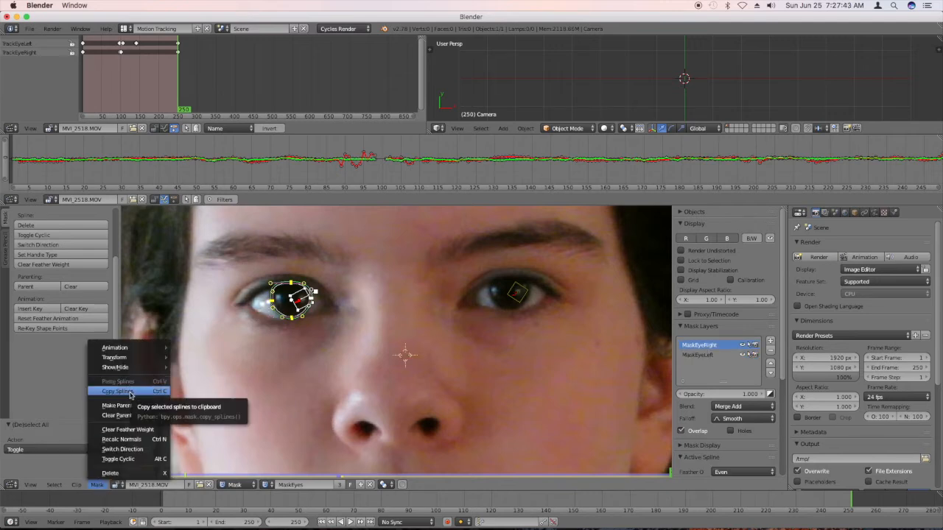
{"action": "left_click", "coordinate": [130, 395]}
Deselect everything and paste the copied spline into the MaskEyeLeft layer.
{"action": "left_click", "coordinate": [713, 355]}
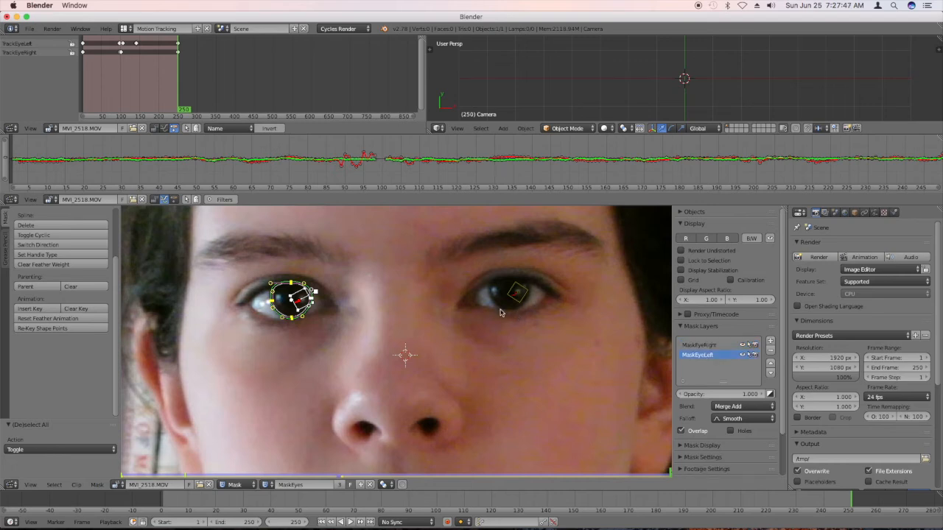
{"action": "key", "text": "a"}
{"action": "left_click", "coordinate": [97, 486]}
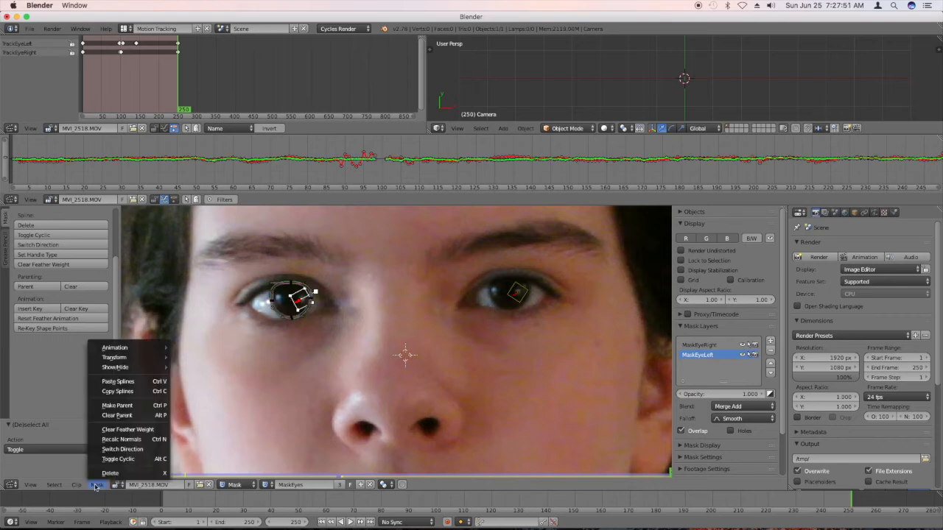
{"action": "left_click", "coordinate": [127, 381]}
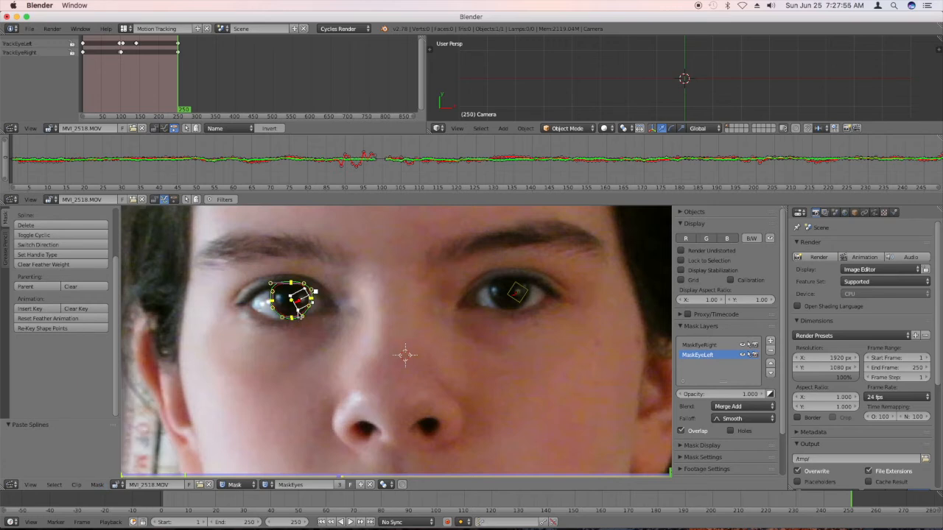
Move the pasted spline about 0.116 in X and 0.003 in Y onto the unmasked iris, and raise its lowest point slightly.
{"action": "key", "text": "g"}
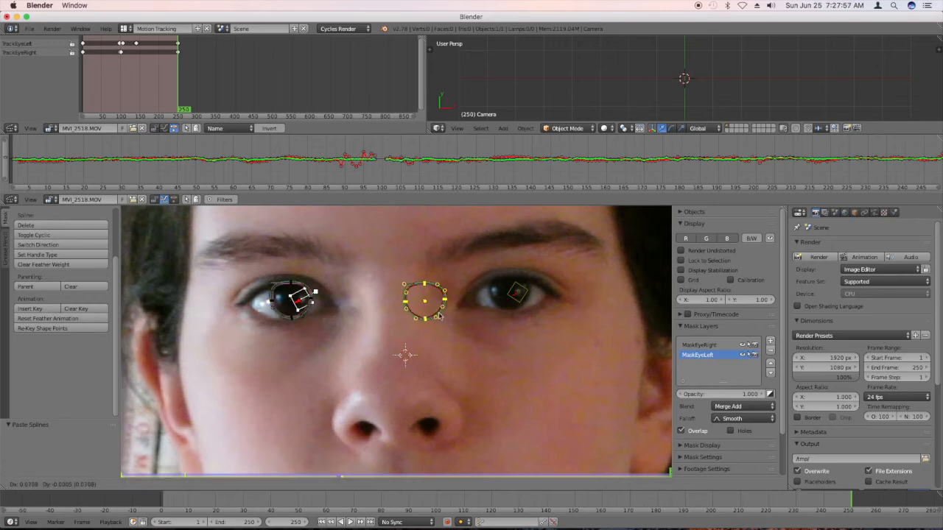
{"action": "left_click", "coordinate": [508, 310]}
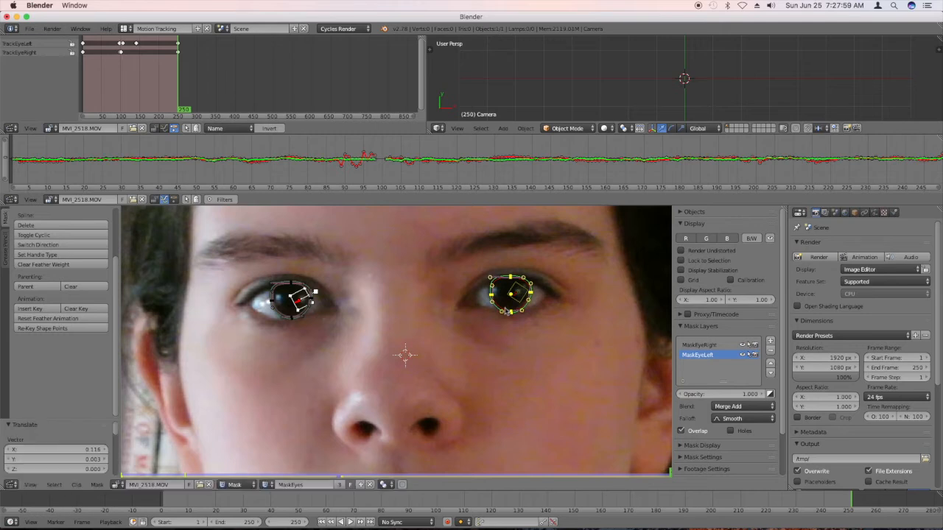
{"action": "scroll", "coordinate": [508, 310], "scroll_direction": "up", "scroll_amount": 3}
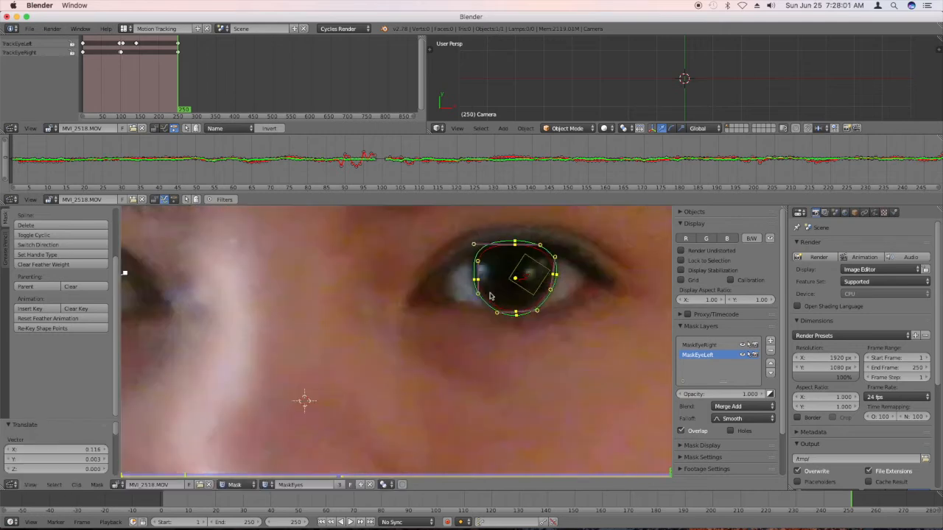
{"action": "key", "text": "g"}
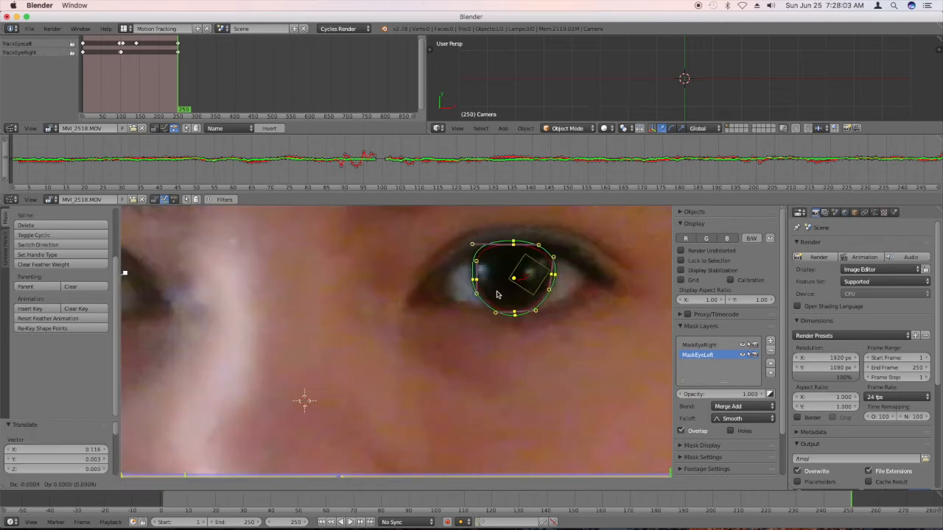
{"action": "right_click", "coordinate": [496, 295]}
{"action": "left_click", "coordinate": [507, 336]}
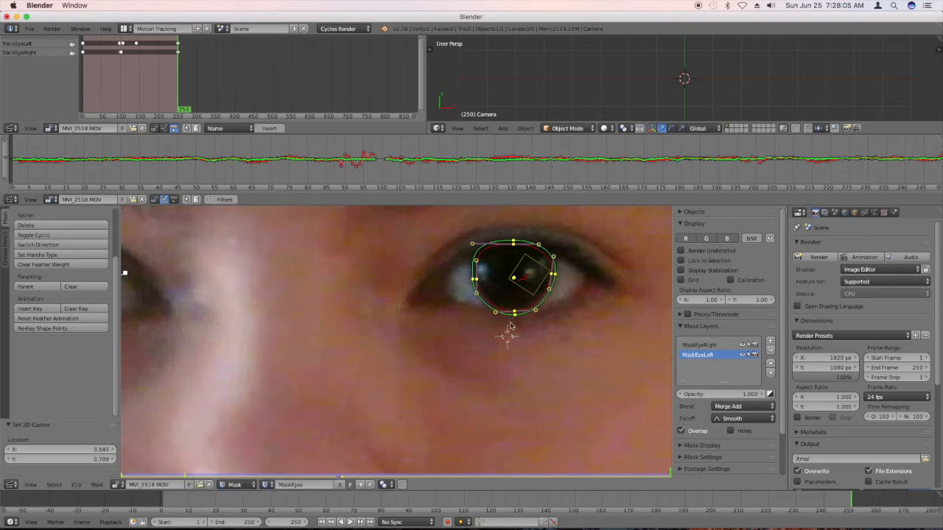
{"action": "left_click_drag", "start_coordinate": [514, 314], "coordinate": [514, 310]}
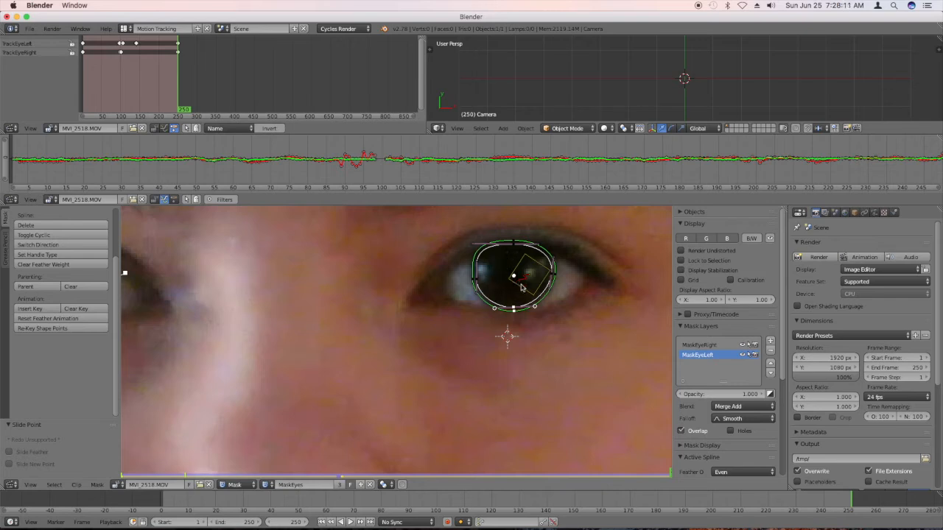
Return to the Compositing layout.
{"action": "scroll", "coordinate": [520, 291], "scroll_direction": "down", "scroll_amount": 3}
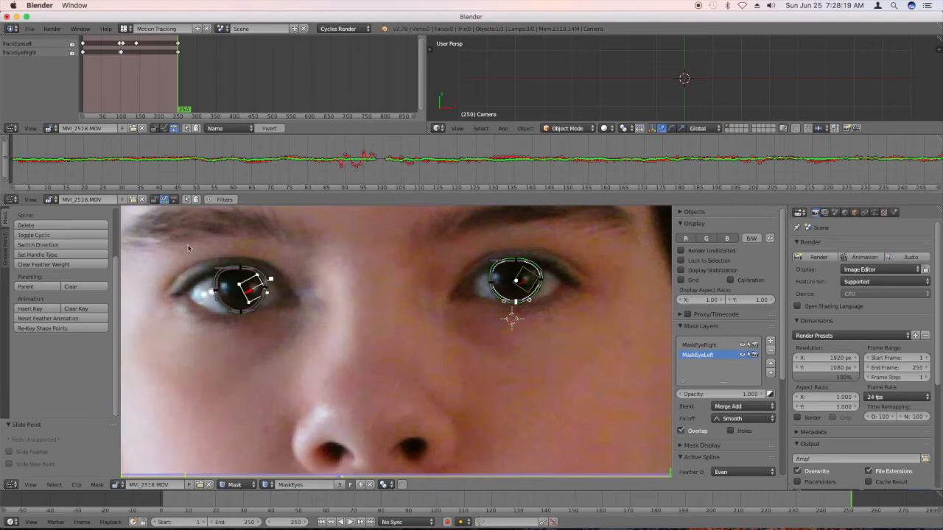
{"action": "left_click", "coordinate": [132, 31]}
{"action": "left_click", "coordinate": [140, 63]}
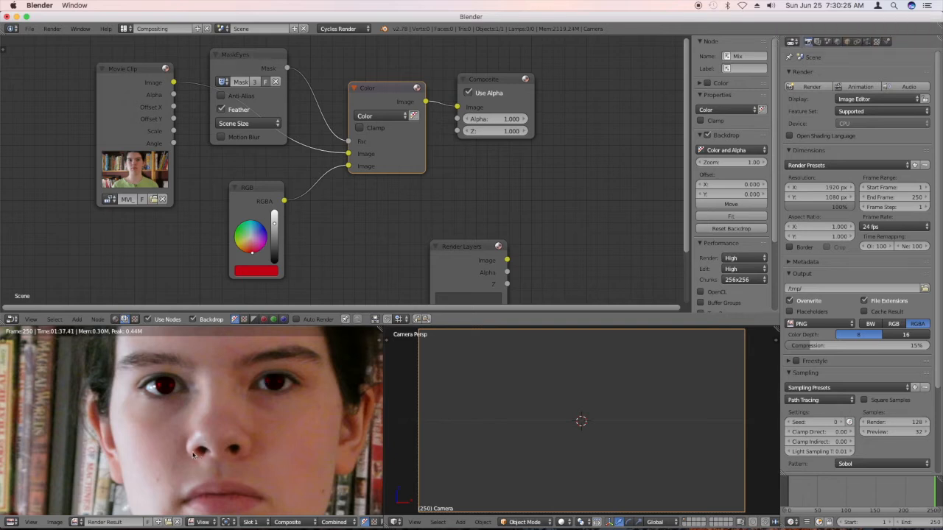
Inspect the red irises up close in the render result and switch to the Motion Tracking layout.
{"action": "scroll", "coordinate": [196, 440], "scroll_direction": "up", "scroll_amount": 2}
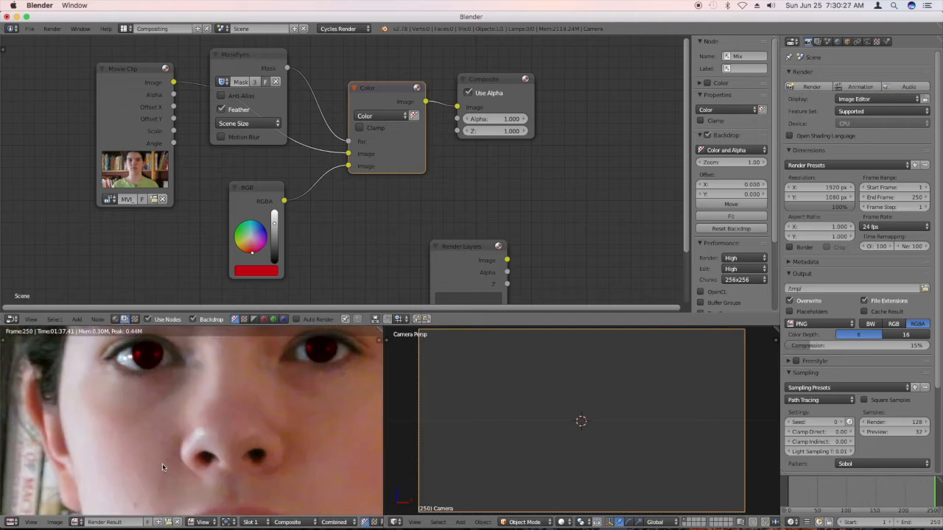
{"action": "scroll", "coordinate": [204, 423], "scroll_direction": "down", "scroll_amount": 3}
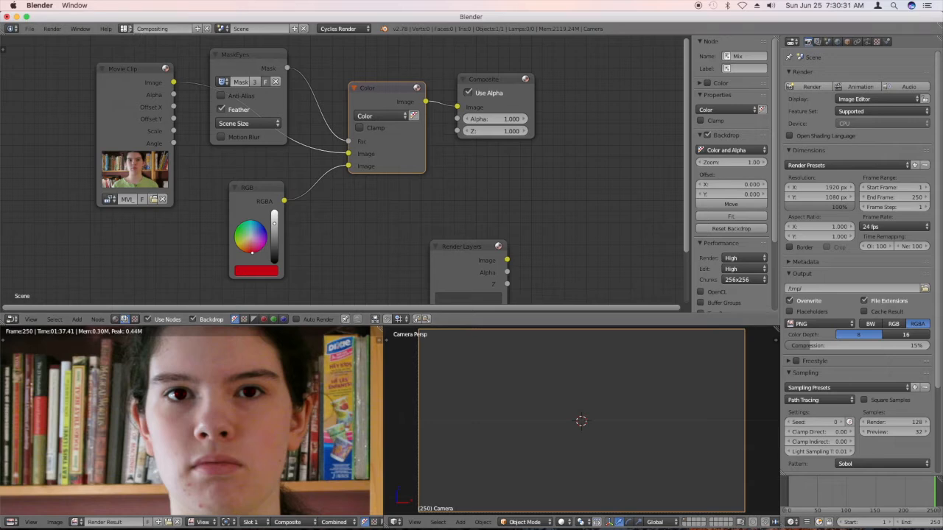
{"action": "left_click", "coordinate": [129, 30]}
{"action": "left_click", "coordinate": [145, 93]}
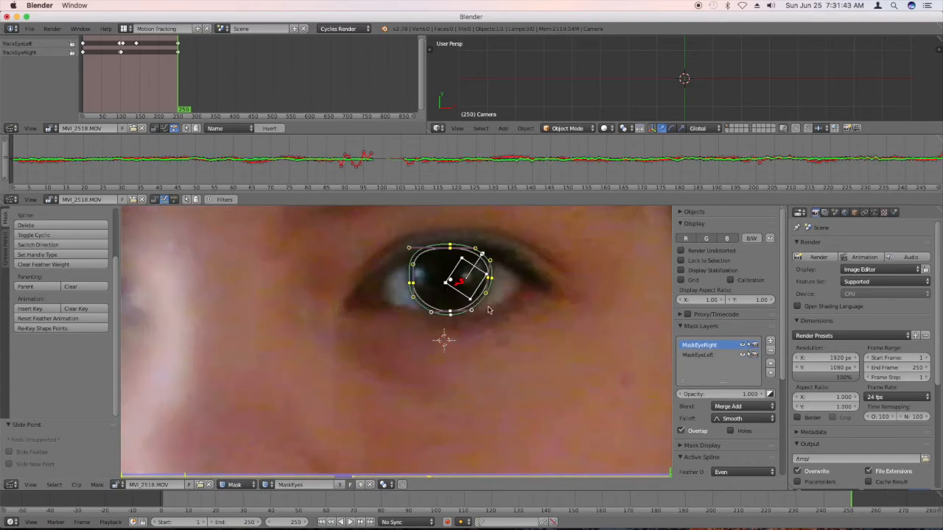
Select every point of the zoomed-in iris mask spline plus the tracking marker inside it, and parent the spline to that marker.
{"action": "left_click_drag", "start_coordinate": [521, 357], "coordinate": [394, 228]}
{"action": "right_click", "coordinate": [462, 259], "text": "shift"}
{"action": "key", "text": "ctrl+p"}
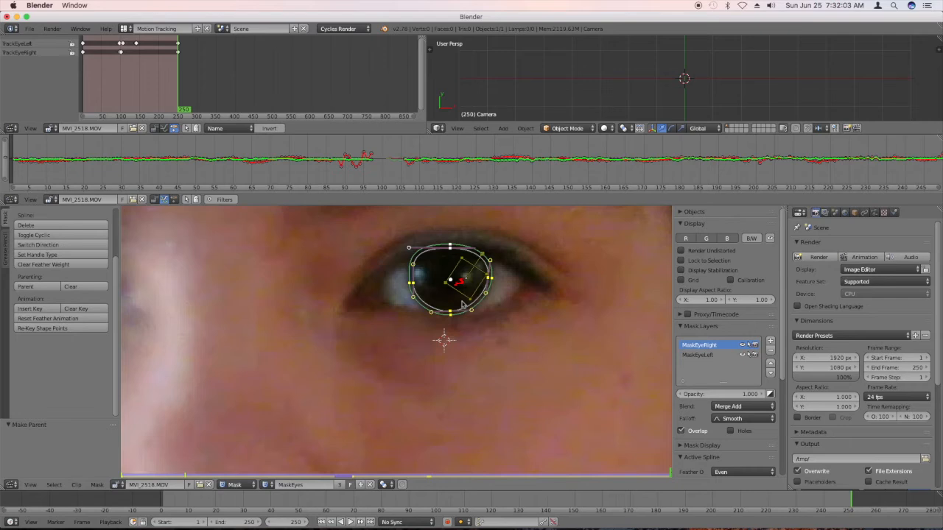
{"action": "scroll", "coordinate": [468, 287], "scroll_direction": "down", "scroll_amount": 4}
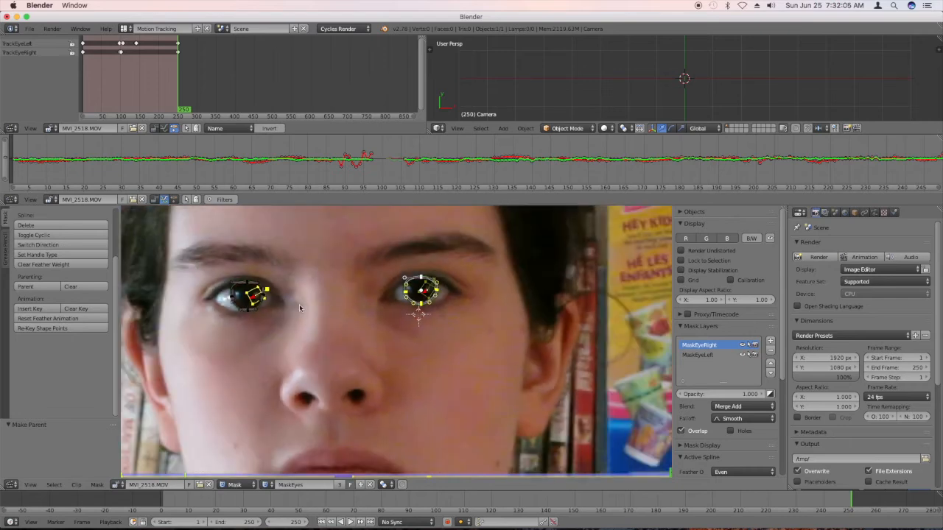
{"action": "scroll", "coordinate": [299, 308], "scroll_direction": "up", "scroll_amount": 2}
{"action": "right_click", "coordinate": [256, 307]}
{"action": "left_click", "coordinate": [259, 309]}
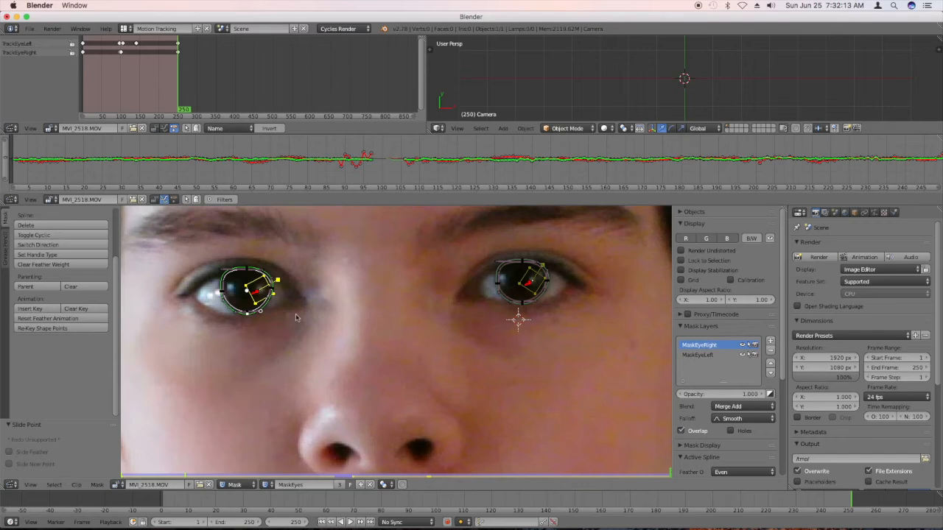
{"action": "right_click", "coordinate": [478, 315]}
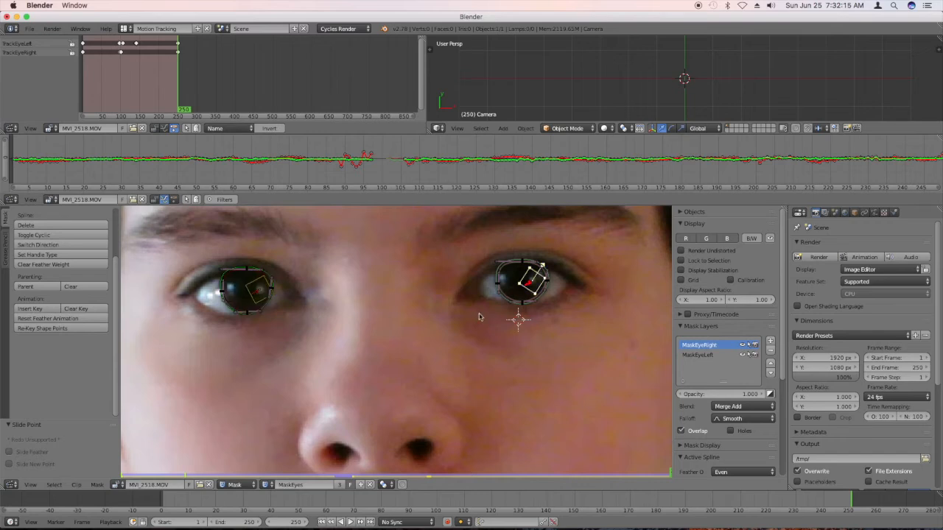
{"action": "right_click", "coordinate": [532, 298]}
Check in Tracking mode which marker is TrackEyeLeft and which is TrackEyeRight, and return to Mask mode with TrackEyeLeft selected.
{"action": "left_click", "coordinate": [229, 485]}
{"action": "left_click", "coordinate": [237, 473]}
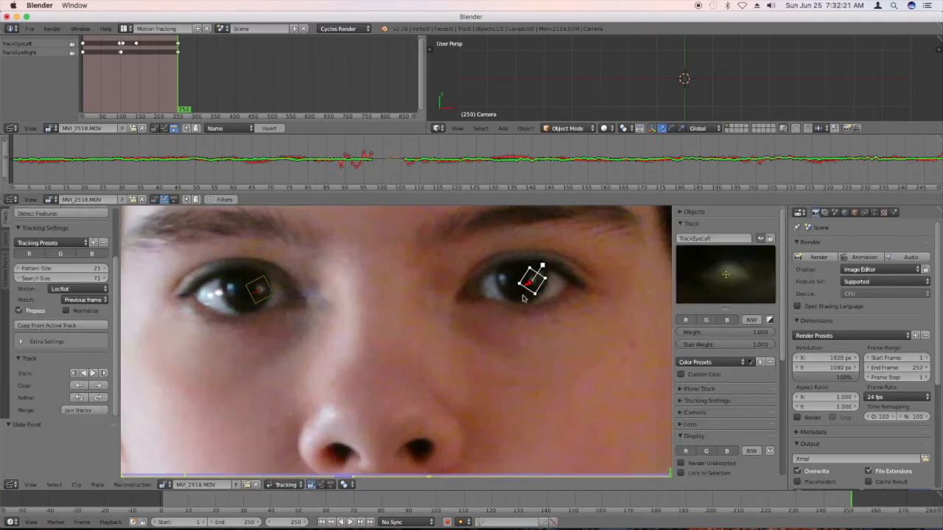
{"action": "right_click", "coordinate": [275, 297]}
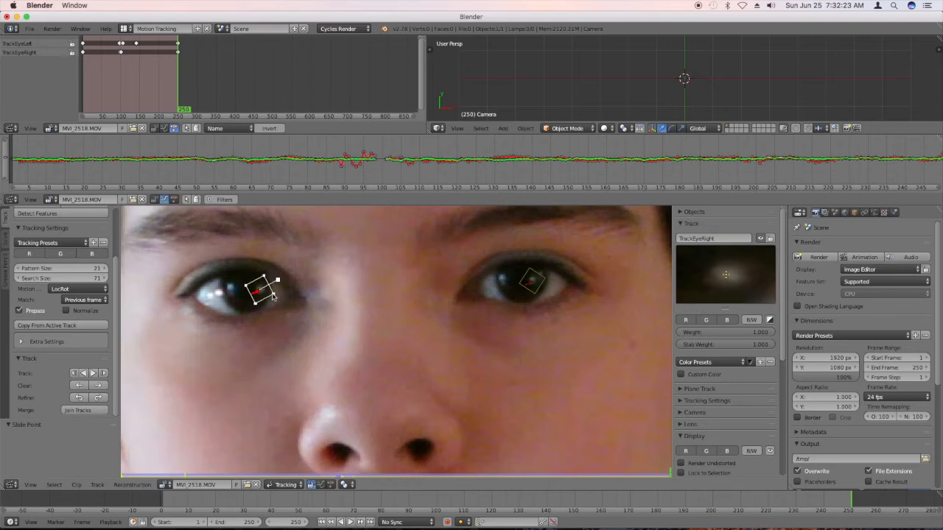
{"action": "right_click", "coordinate": [551, 288]}
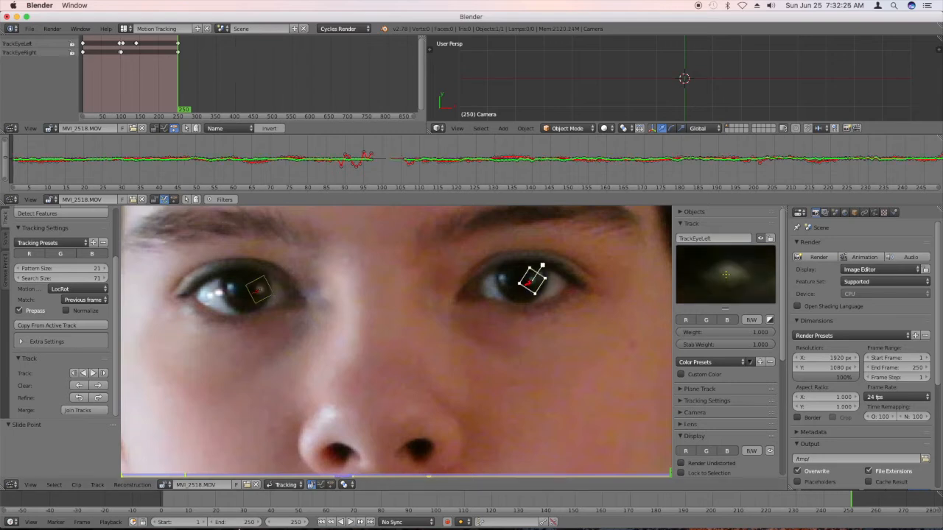
{"action": "left_click", "coordinate": [271, 485]}
{"action": "left_click", "coordinate": [282, 462]}
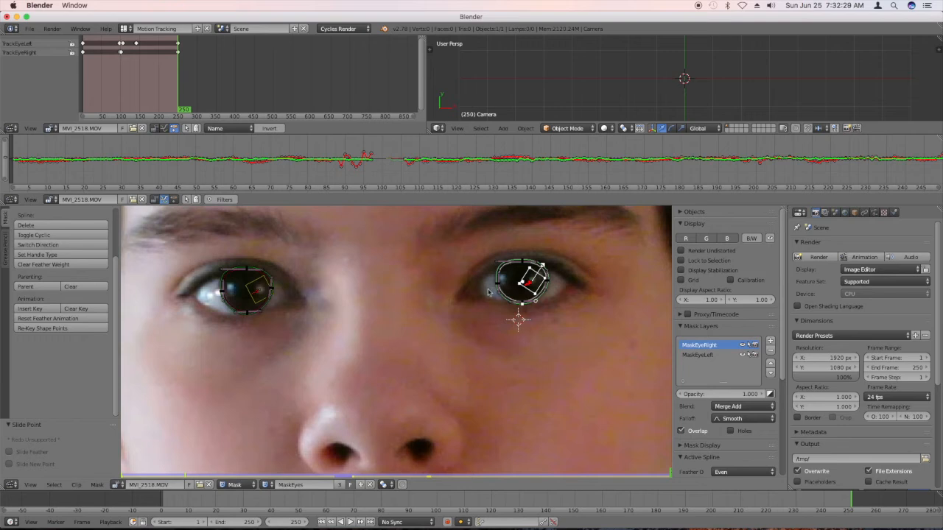
Box-select all points of the mask spline around the TrackEyeLeft marker and parent them to that track.
{"action": "key", "text": "b"}
{"action": "left_click_drag", "start_coordinate": [555, 319], "coordinate": [483, 252]}
{"action": "key", "text": "ctrl+p"}
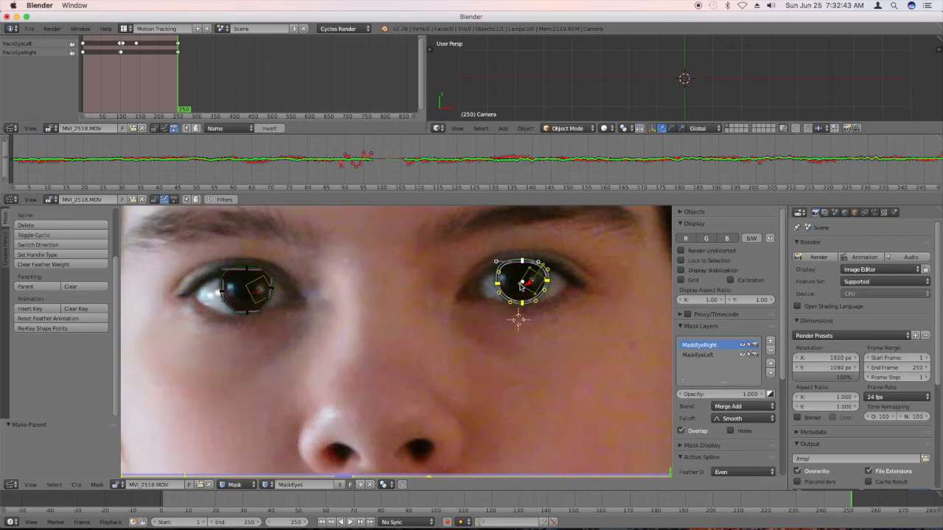
Select all points of the other iris's mask spline and parent them to the TrackEyeRight marker.
{"action": "left_click", "coordinate": [259, 310]}
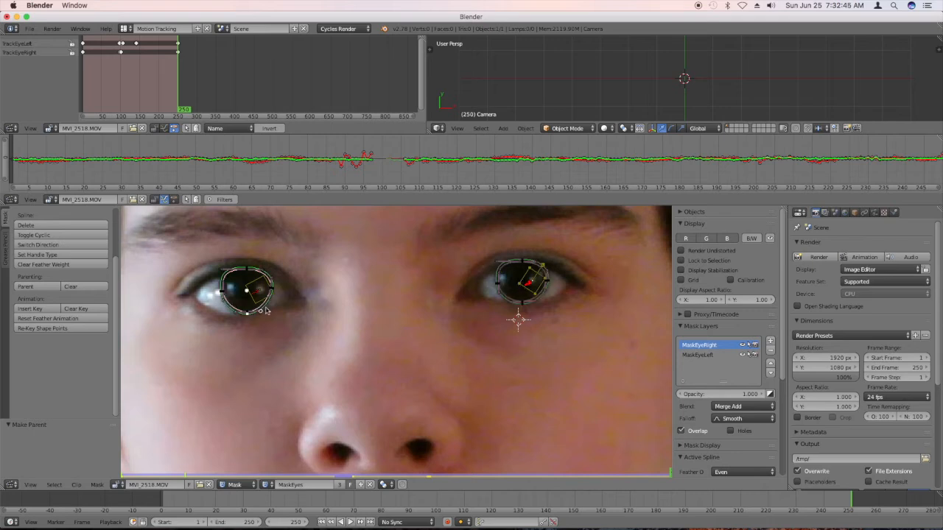
{"action": "key", "text": "b"}
{"action": "left_click_drag", "start_coordinate": [287, 333], "coordinate": [184, 230]}
{"action": "scroll", "coordinate": [274, 295], "scroll_direction": "up", "scroll_amount": 2}
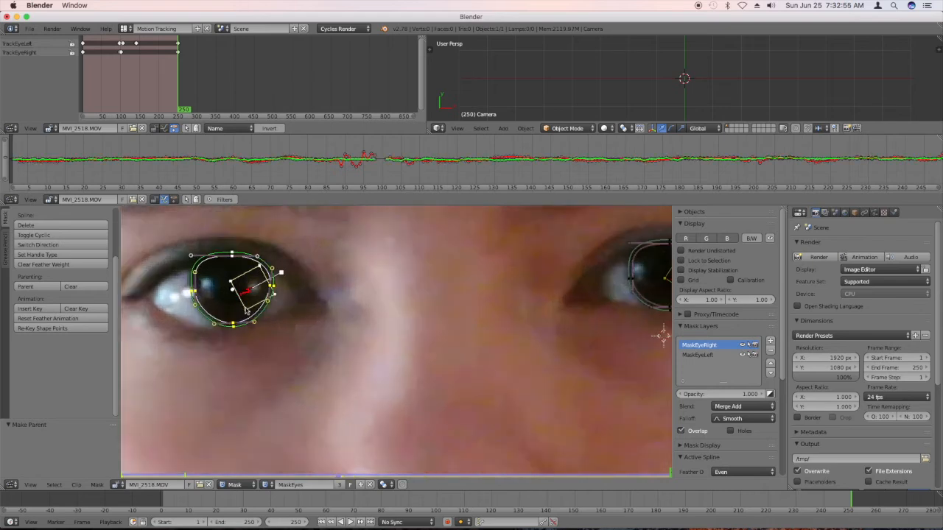
{"action": "right_click", "coordinate": [246, 311], "text": "shift"}
{"action": "left_click", "coordinate": [286, 291]}
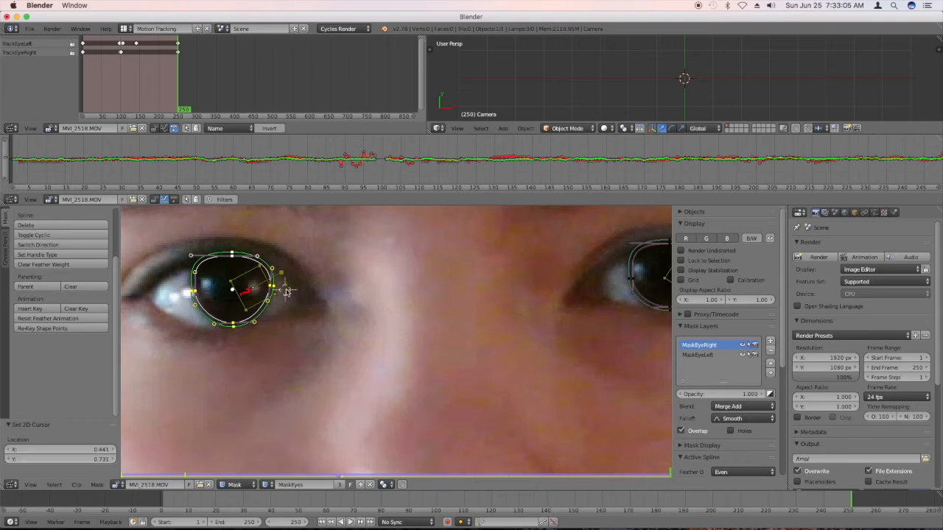
Go back to frame 0 and switch to the Compositing layout.
{"action": "left_click_drag", "start_coordinate": [660, 498], "coordinate": [157, 496]}
{"action": "scroll", "coordinate": [296, 348], "scroll_direction": "down", "scroll_amount": 4}
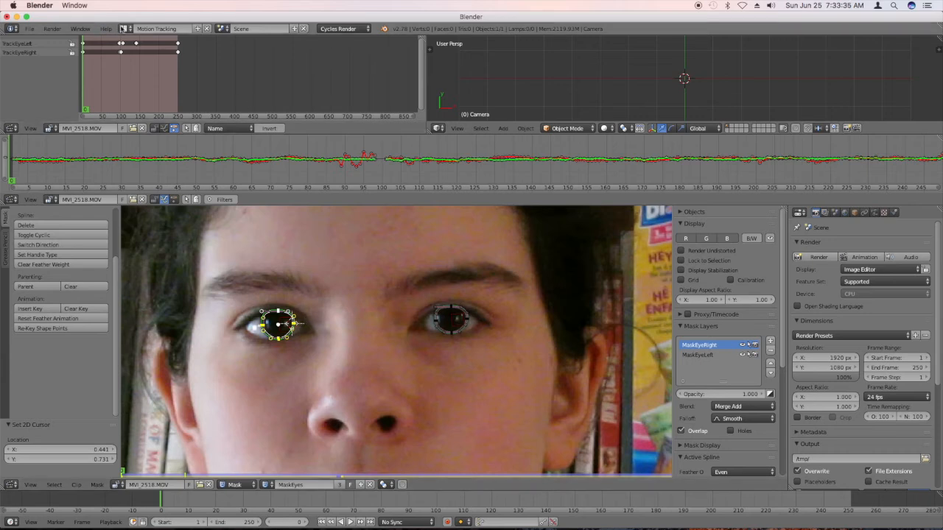
{"action": "left_click", "coordinate": [123, 28]}
{"action": "left_click", "coordinate": [126, 63]}
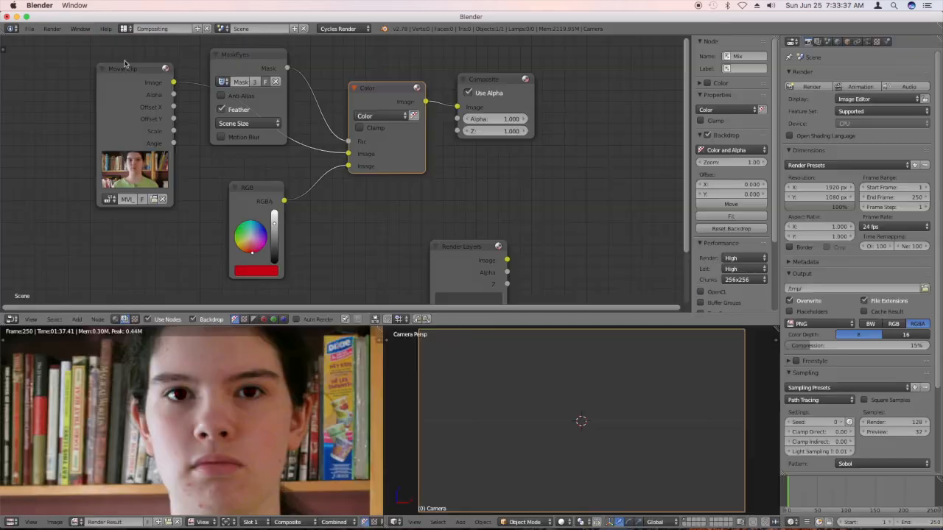
Look closely at the red eyes in the existing render and go back to the Motion Tracking layout.
{"action": "scroll", "coordinate": [224, 386], "scroll_direction": "up", "scroll_amount": 4}
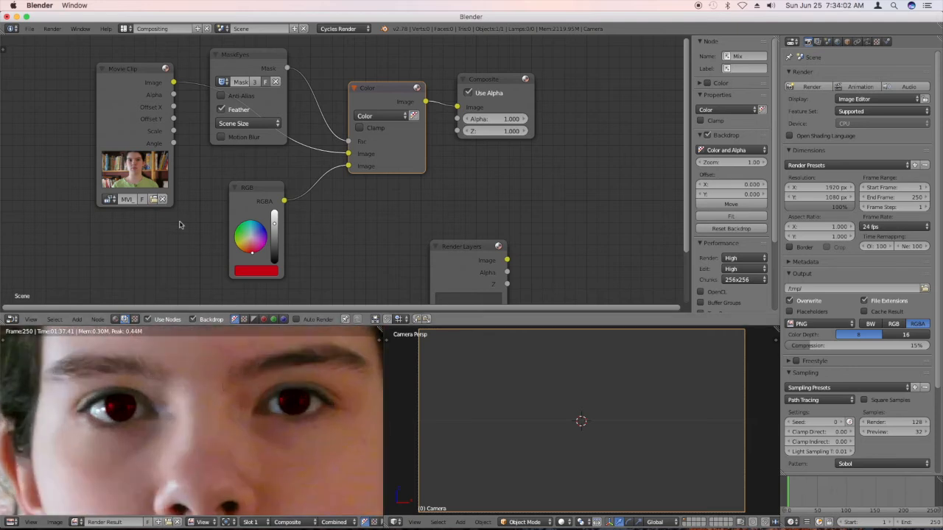
{"action": "left_click", "coordinate": [30, 29]}
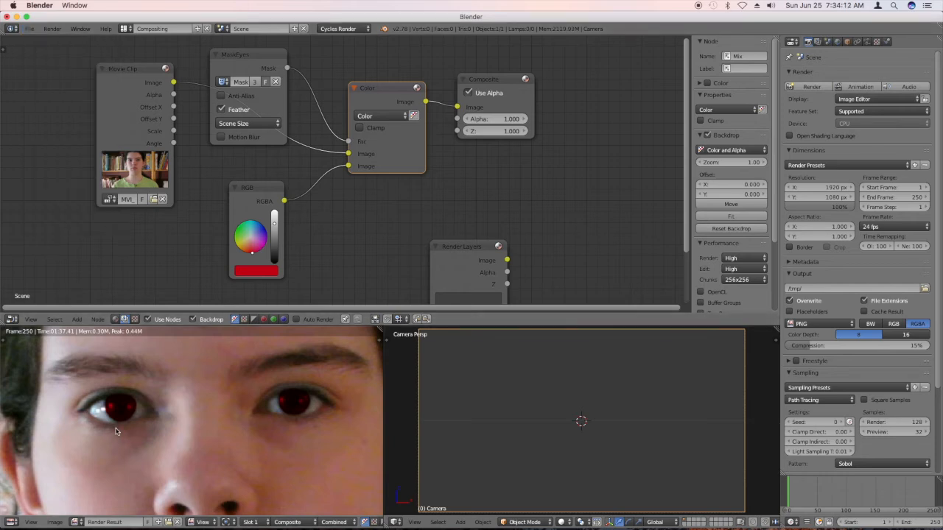
{"action": "left_click", "coordinate": [123, 29]}
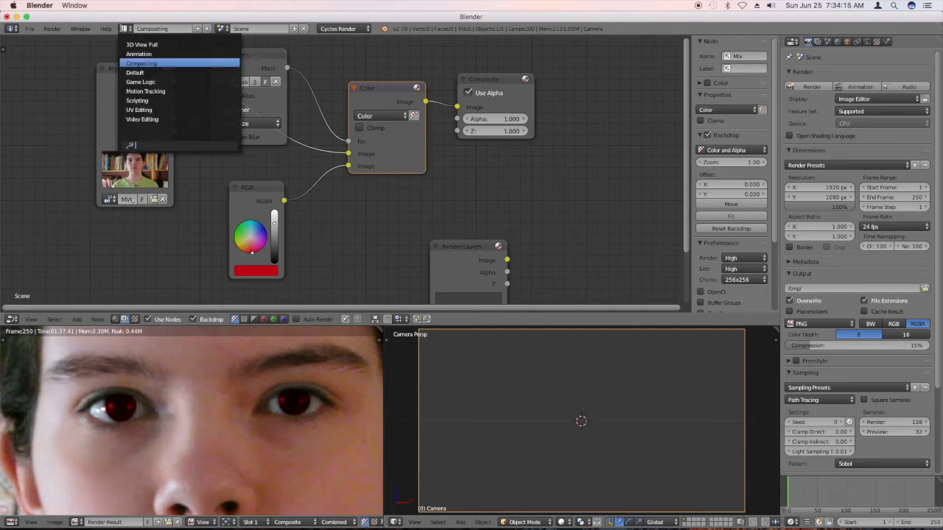
{"action": "left_click", "coordinate": [131, 91]}
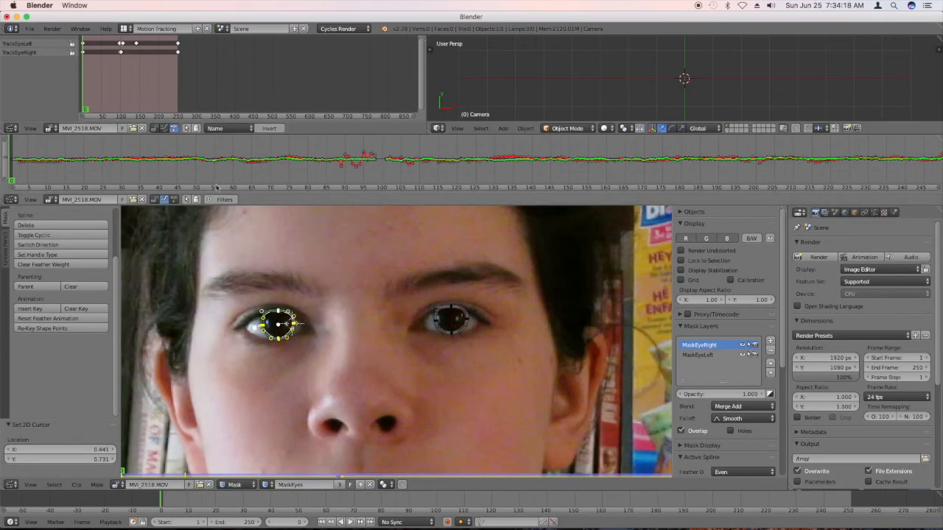
Change the track dope sheet area to the UV/Image Editor.
{"action": "scroll", "coordinate": [266, 381], "scroll_direction": "up", "scroll_amount": 2}
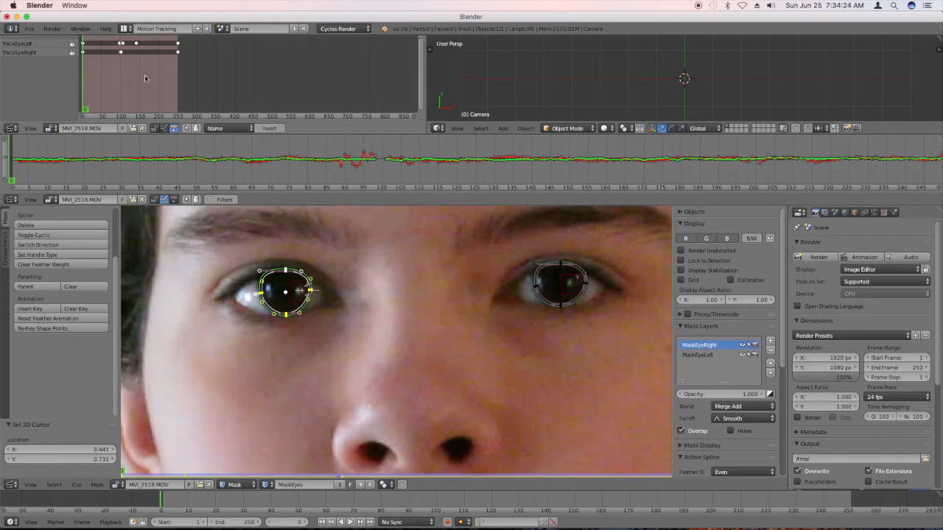
{"action": "left_click", "coordinate": [11, 129]}
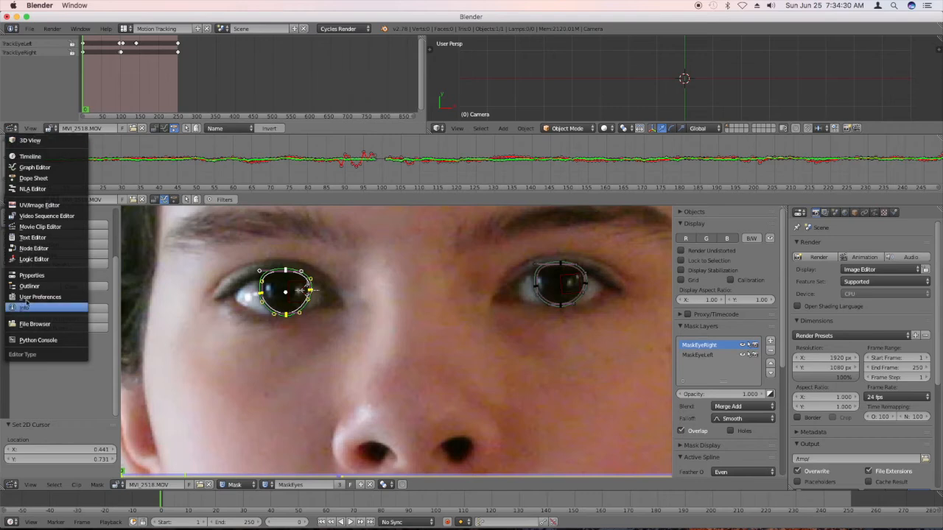
{"action": "left_click", "coordinate": [38, 207]}
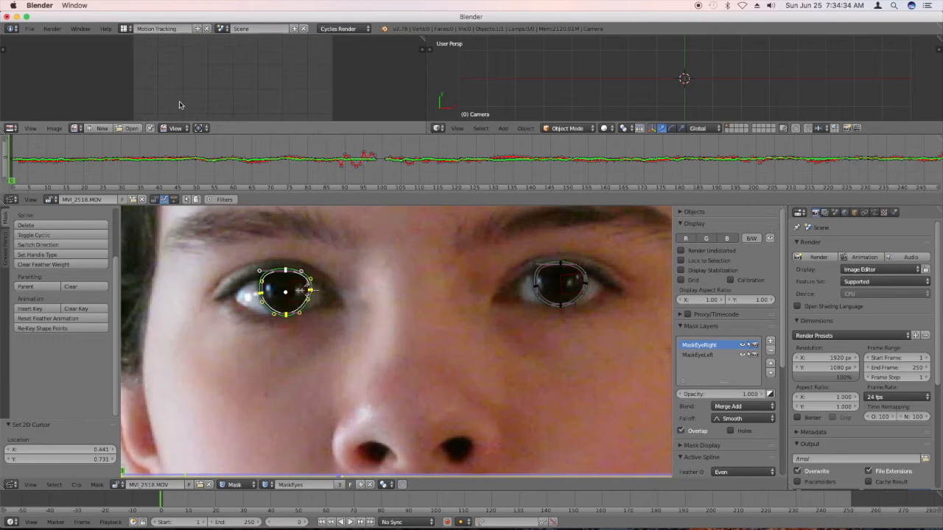
{"action": "scroll", "coordinate": [180, 103], "scroll_direction": "up", "scroll_amount": 1}
{"action": "scroll", "coordinate": [52, 79], "scroll_direction": "down", "scroll_amount": 2}
{"action": "scroll", "coordinate": [201, 72], "scroll_direction": "up", "scroll_amount": 1}
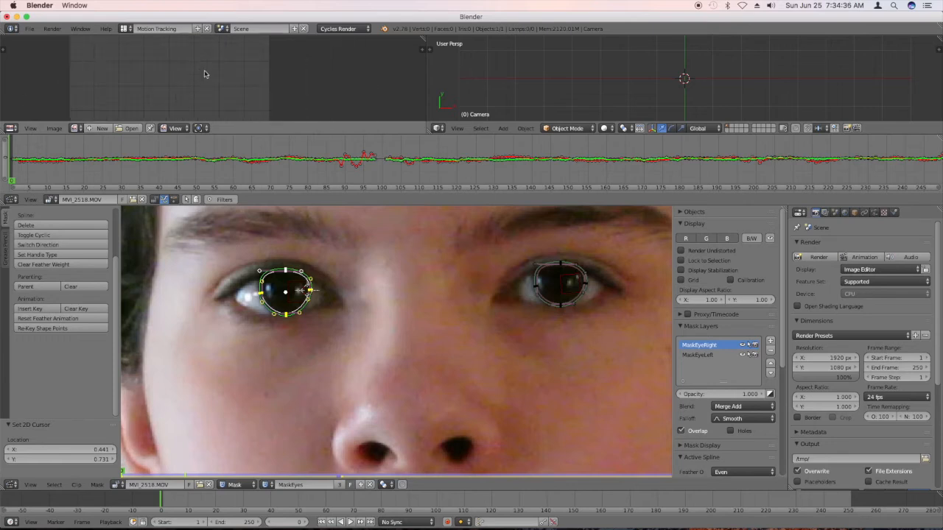
{"action": "scroll", "coordinate": [328, 73], "scroll_direction": "down", "scroll_amount": 1}
{"action": "scroll", "coordinate": [286, 76], "scroll_direction": "up", "scroll_amount": 1}
{"action": "scroll", "coordinate": [317, 78], "scroll_direction": "down", "scroll_amount": 1}
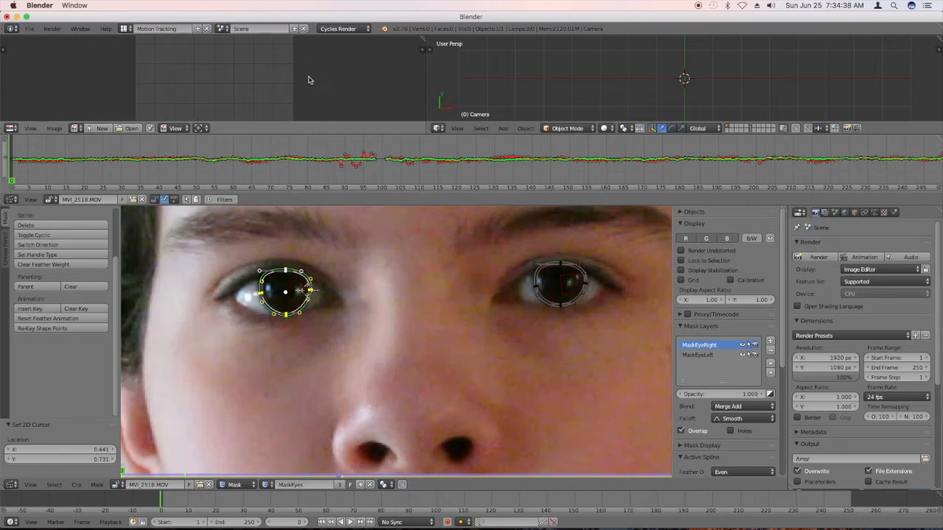
{"action": "scroll", "coordinate": [237, 79], "scroll_direction": "up", "scroll_amount": 2}
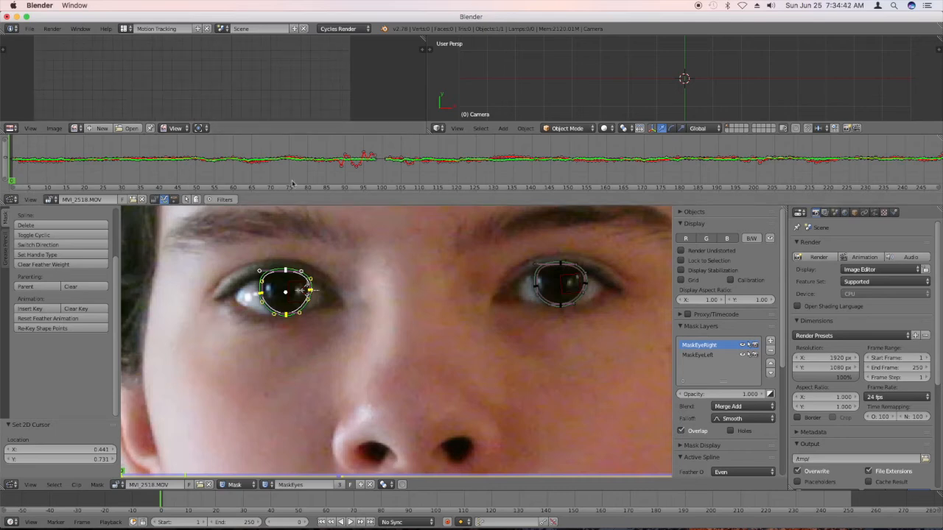
Scrub and play the clip from frame 10 to frame 108 to check how both masks follow the irises, including during the blink.
{"action": "left_click", "coordinate": [188, 503]}
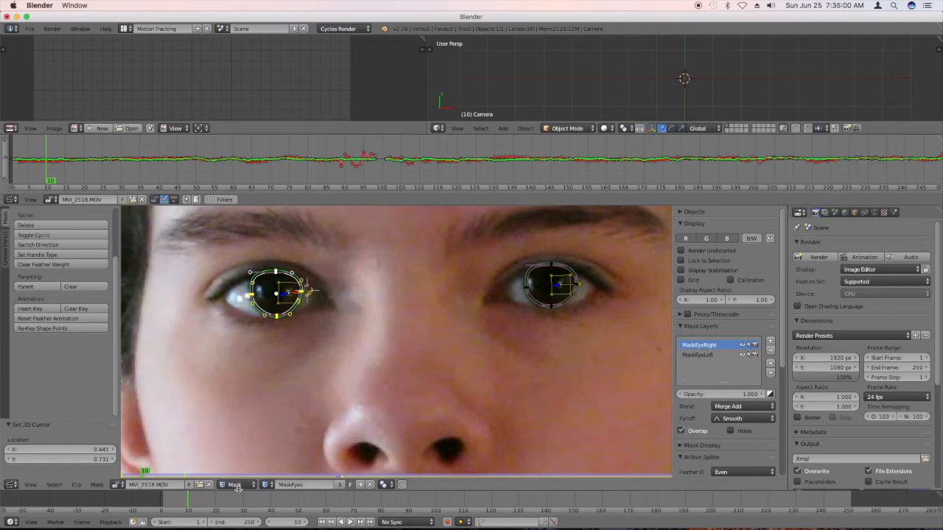
{"action": "left_click", "coordinate": [215, 502]}
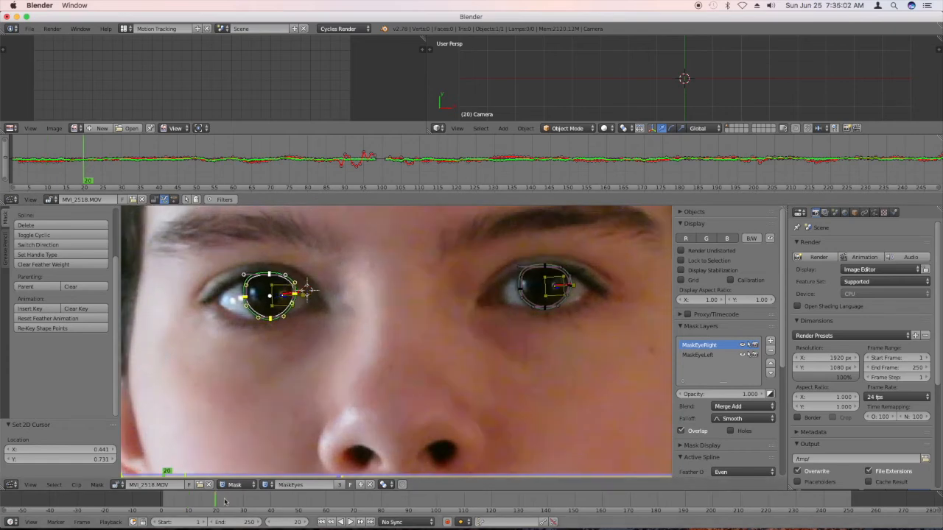
{"action": "left_click_drag", "start_coordinate": [244, 503], "coordinate": [410, 506]}
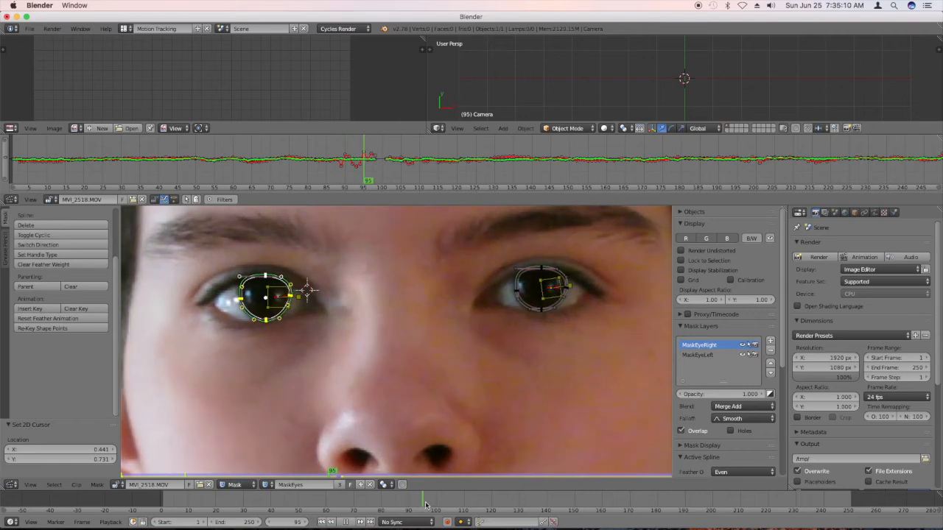
{"action": "key", "text": "alt+a"}
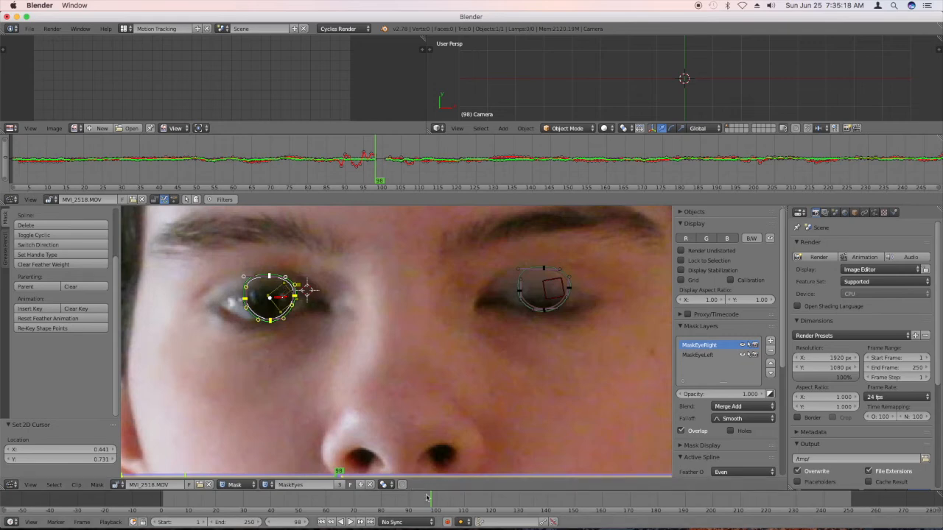
{"action": "key", "text": "alt+a"}
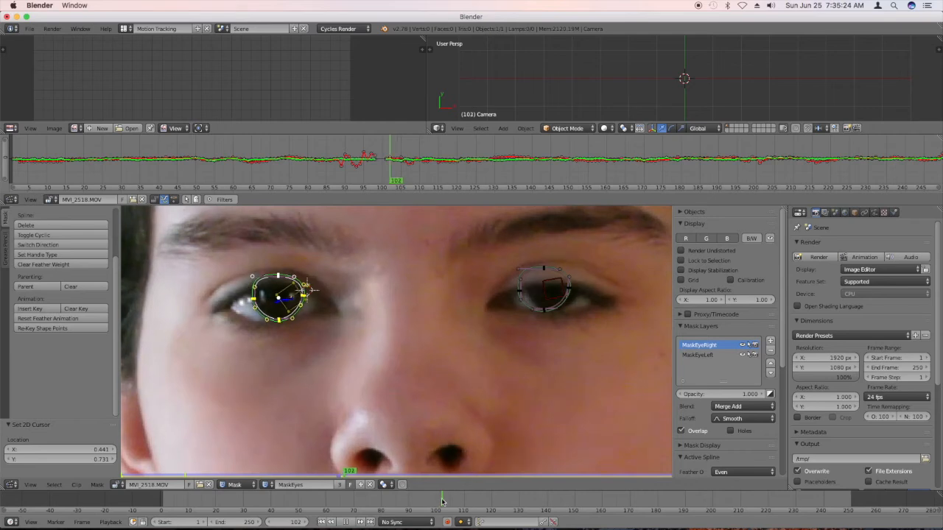
{"action": "key", "text": "alt+a"}
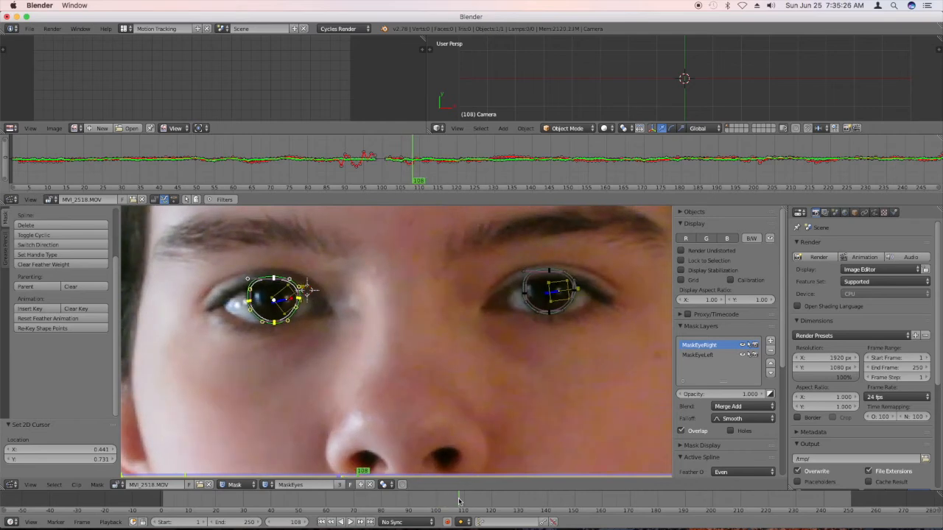
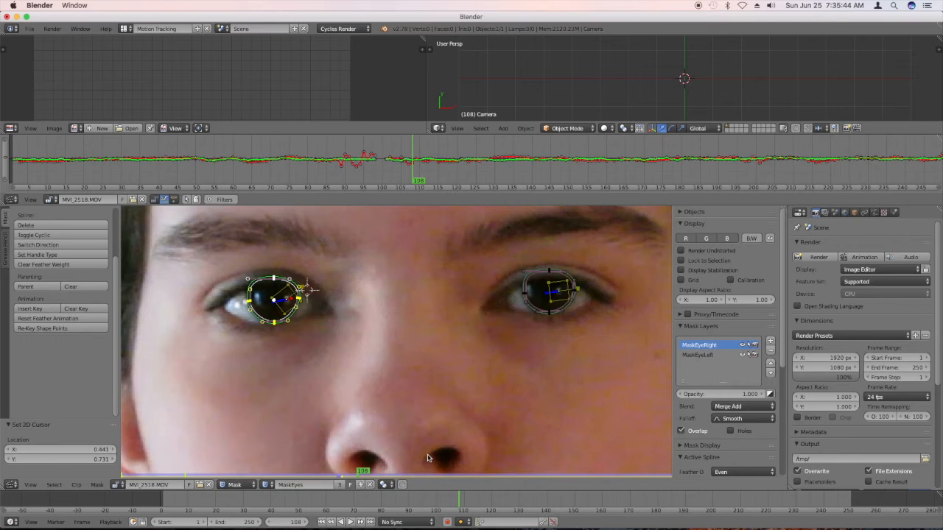
Select all points of both eye masks and insert shape keys at frames 108 and 96.
{"action": "key", "text": "b"}
{"action": "left_click_drag", "start_coordinate": [318, 325], "coordinate": [199, 258]}
{"action": "key", "text": "b"}
{"action": "left_click_drag", "start_coordinate": [586, 342], "coordinate": [478, 244]}
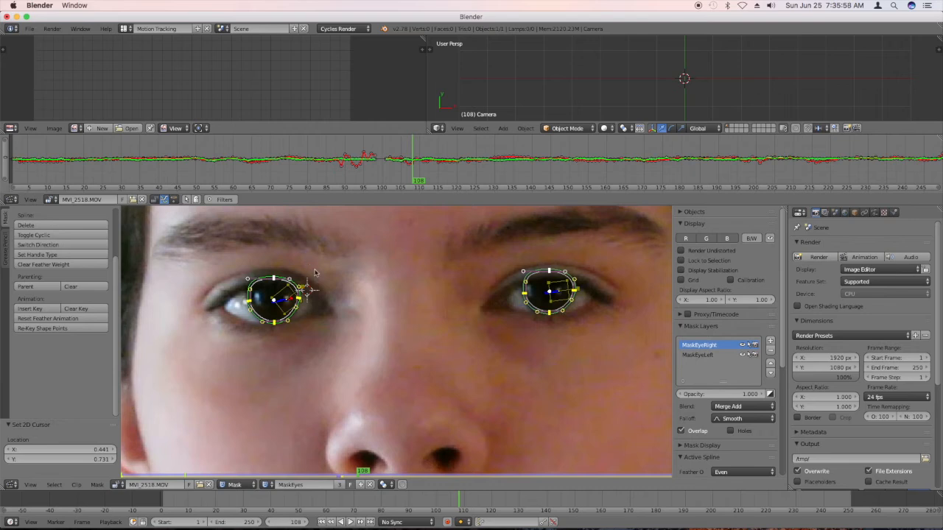
{"action": "key", "text": "i"}
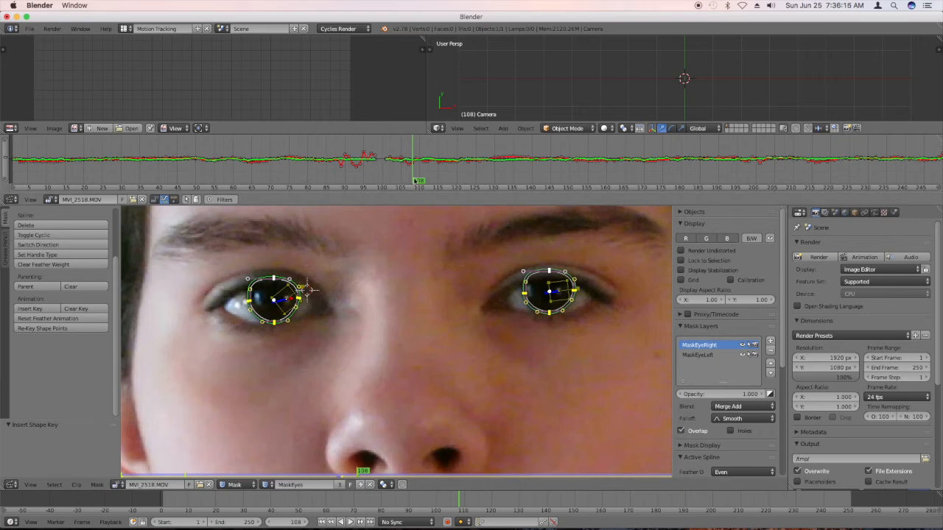
{"action": "left_click_drag", "start_coordinate": [417, 179], "coordinate": [367, 179]}
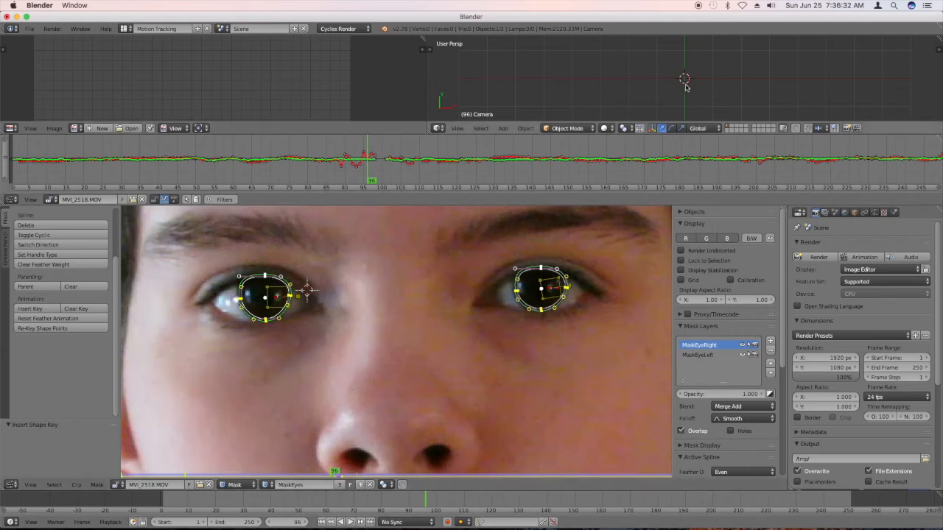
{"action": "key", "text": "i"}
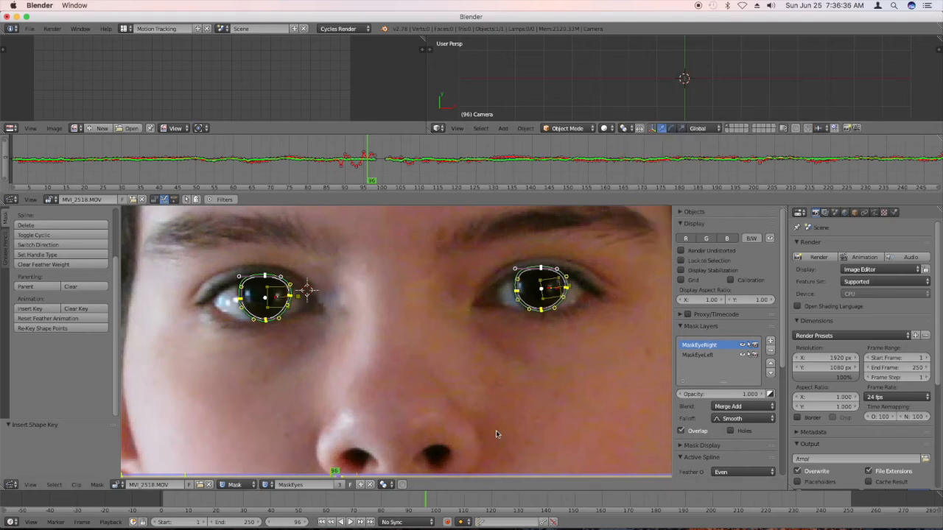
Set the active keying set to LocRot and insert a keyframe for the camera at frame 96.
{"action": "left_click", "coordinate": [498, 523]}
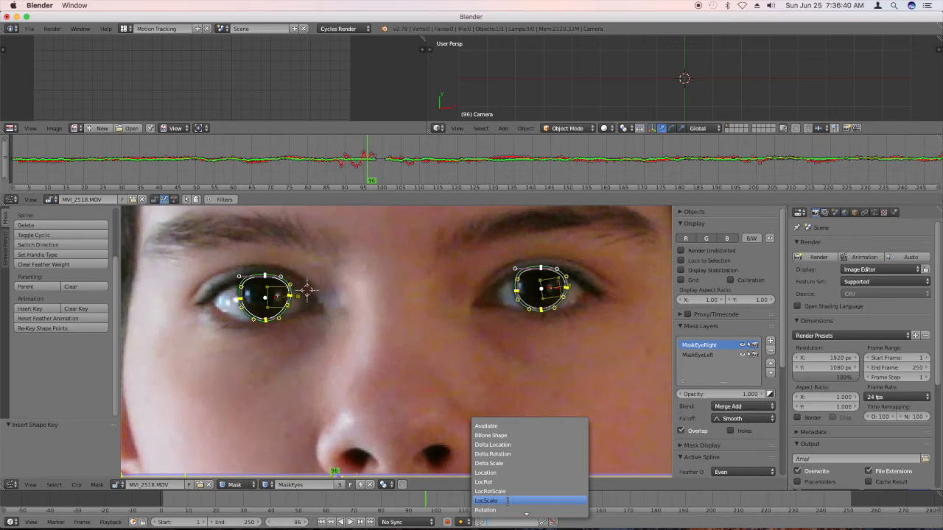
{"action": "left_click", "coordinate": [504, 484]}
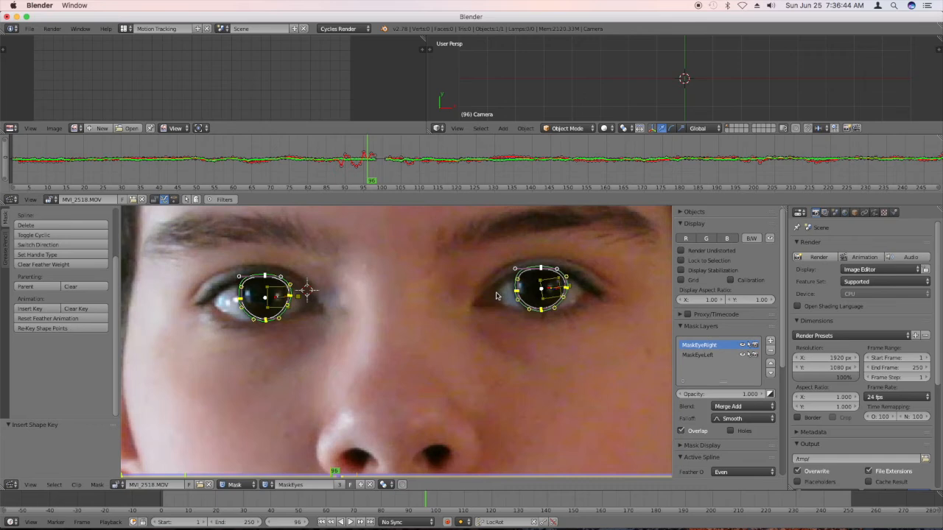
{"action": "key", "text": "i"}
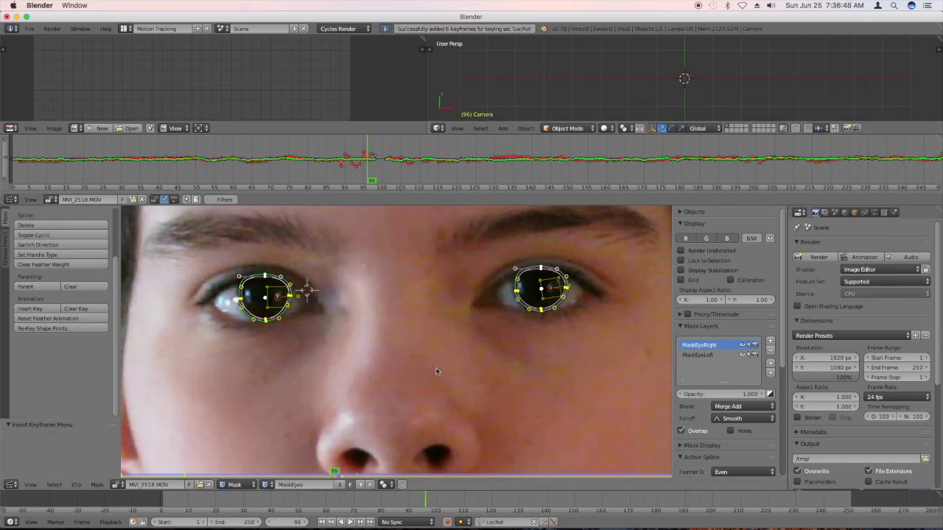
Go to frame 108, insert a LocRot keyframe for the camera, and turn on automatic keyframing.
{"action": "key", "text": "alt+a"}
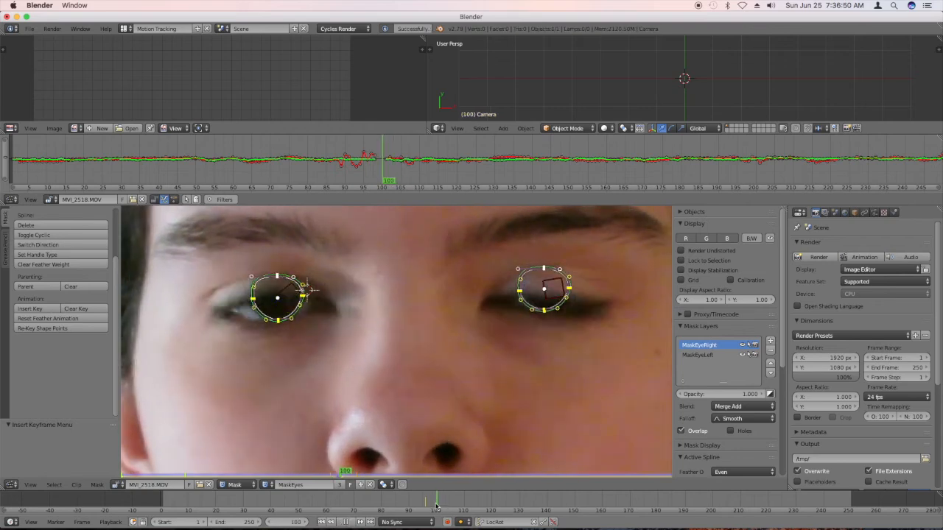
{"action": "left_click_drag", "start_coordinate": [461, 503], "coordinate": [459, 503]}
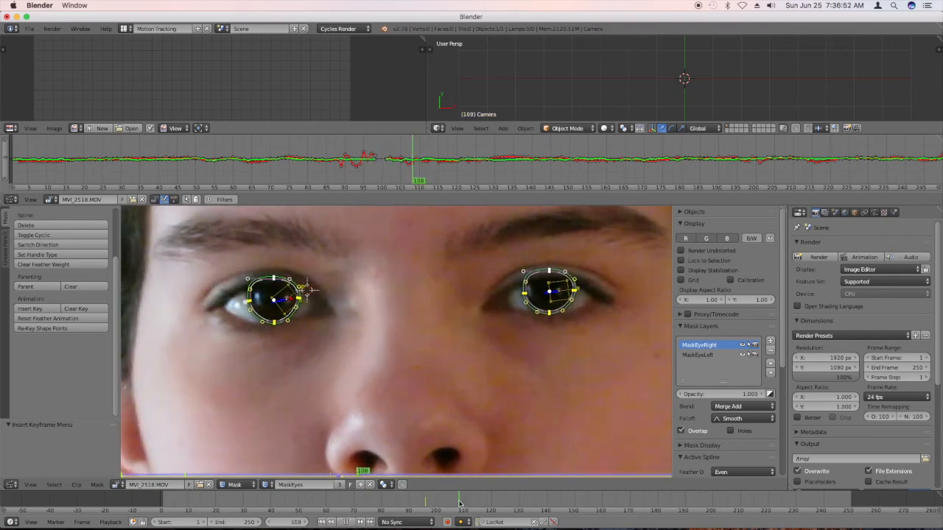
{"action": "key", "text": "alt+a"}
{"action": "left_click", "coordinate": [445, 522]}
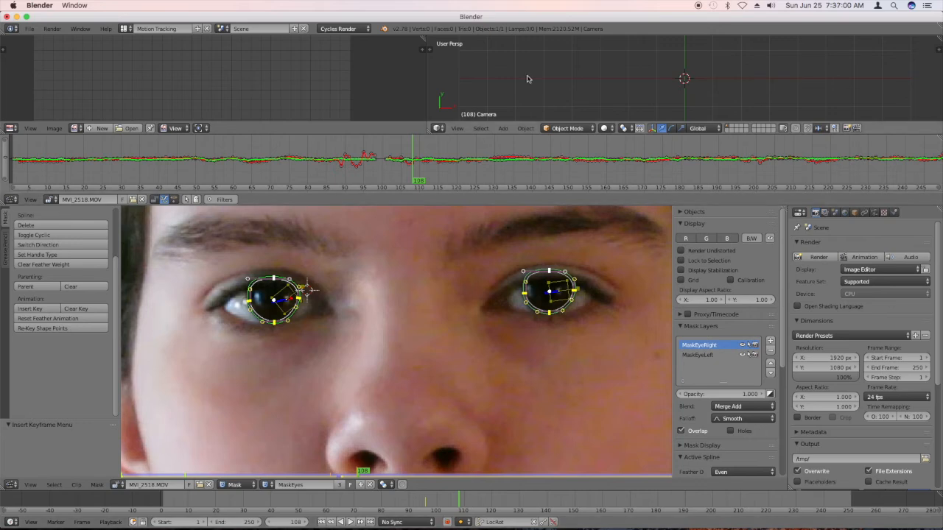
{"action": "key", "text": "i"}
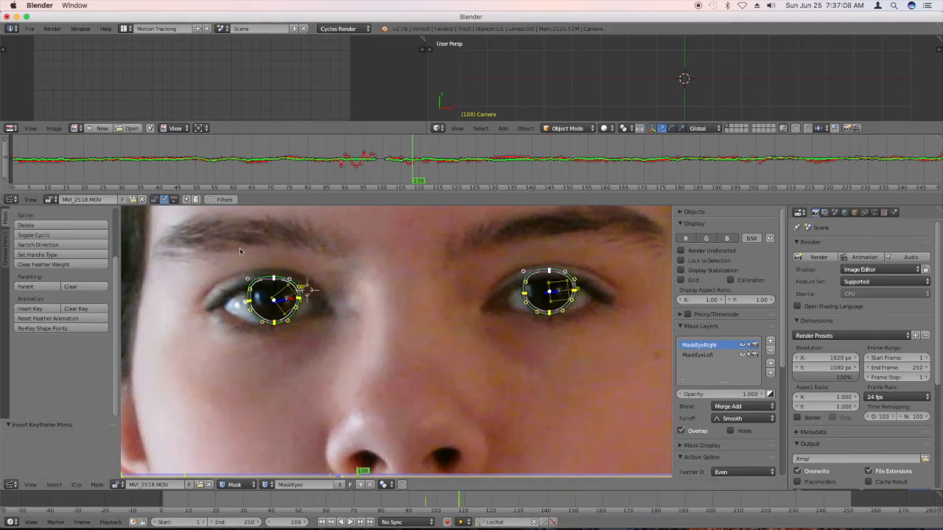
{"action": "left_click", "coordinate": [448, 523]}
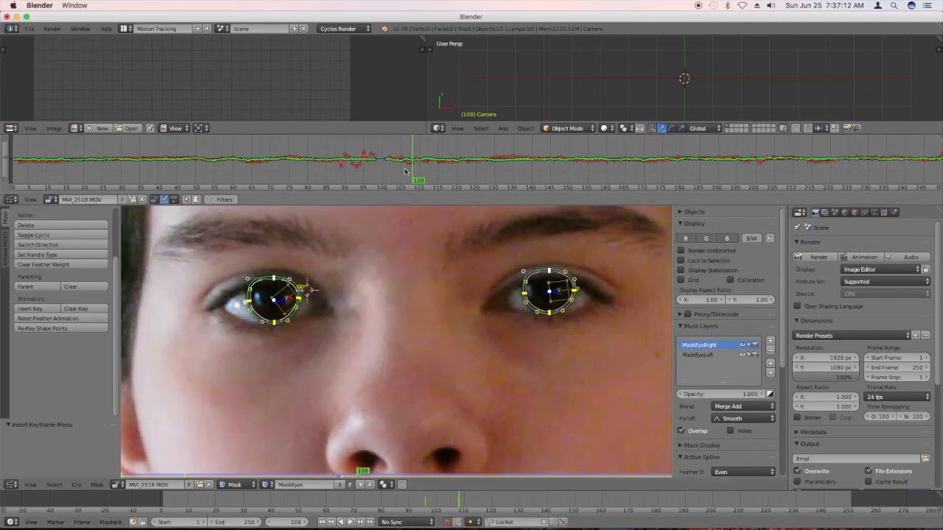
At frame 98, move the whole mask of the closed eye on the image's right side up above the footage.
{"action": "left_click", "coordinate": [425, 506]}
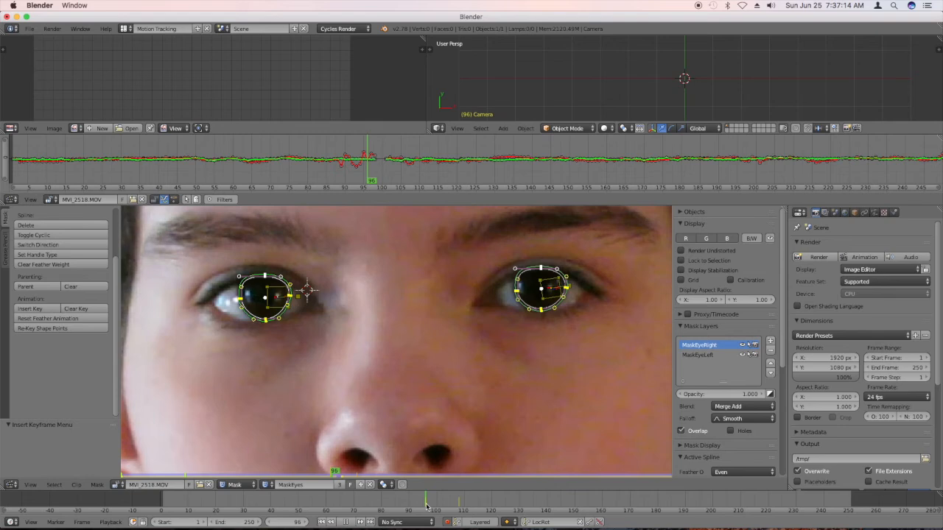
{"action": "key", "text": "Right"}
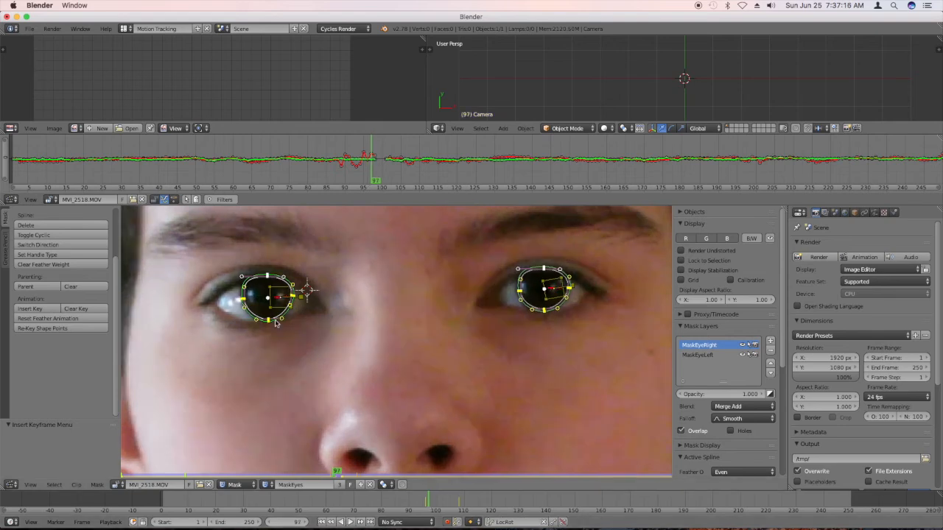
{"action": "key", "text": "Right"}
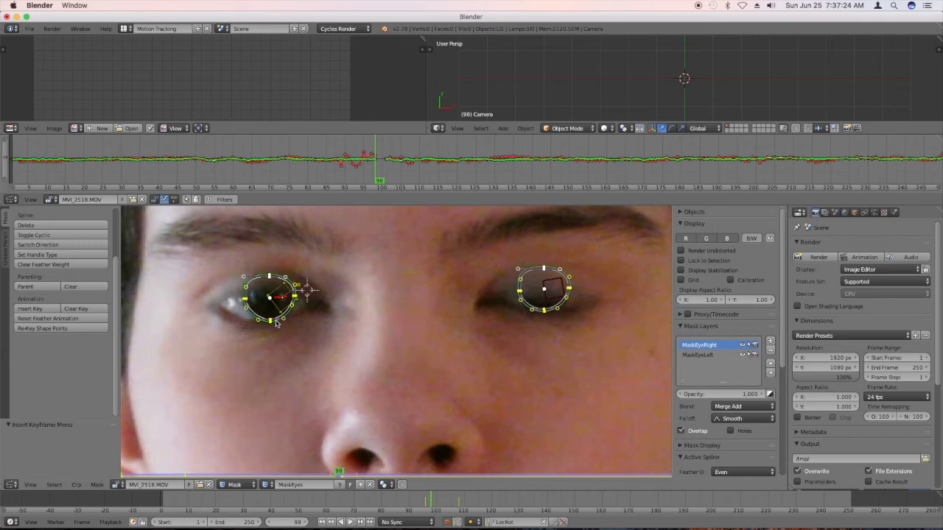
{"action": "scroll", "coordinate": [542, 357], "scroll_direction": "down", "scroll_amount": 6}
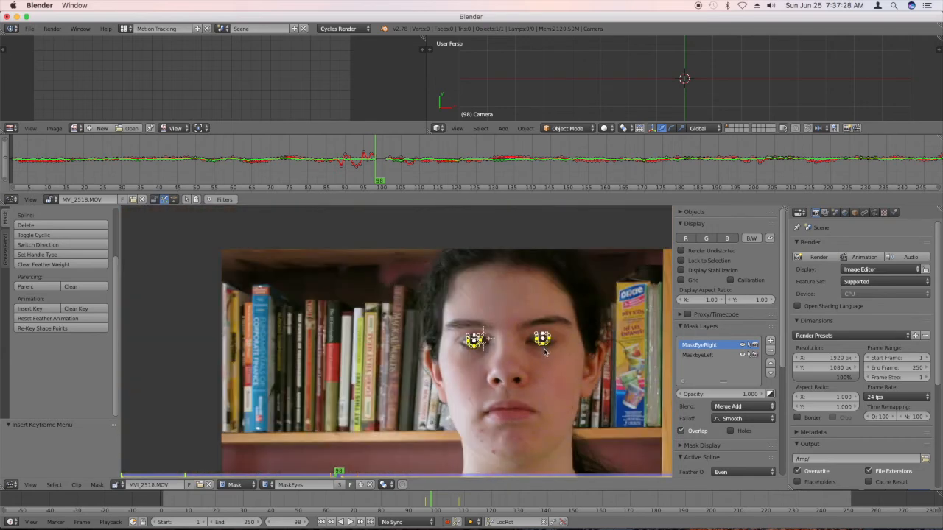
{"action": "key", "text": "a"}
{"action": "key", "text": "b"}
{"action": "left_click_drag", "start_coordinate": [560, 361], "coordinate": [520, 323]}
{"action": "key", "text": "g"}
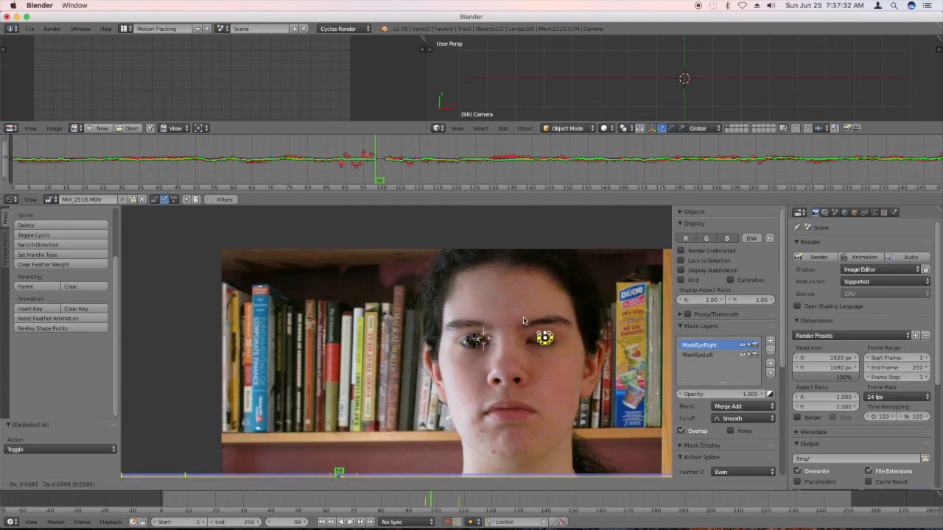
{"action": "left_click", "coordinate": [527, 216]}
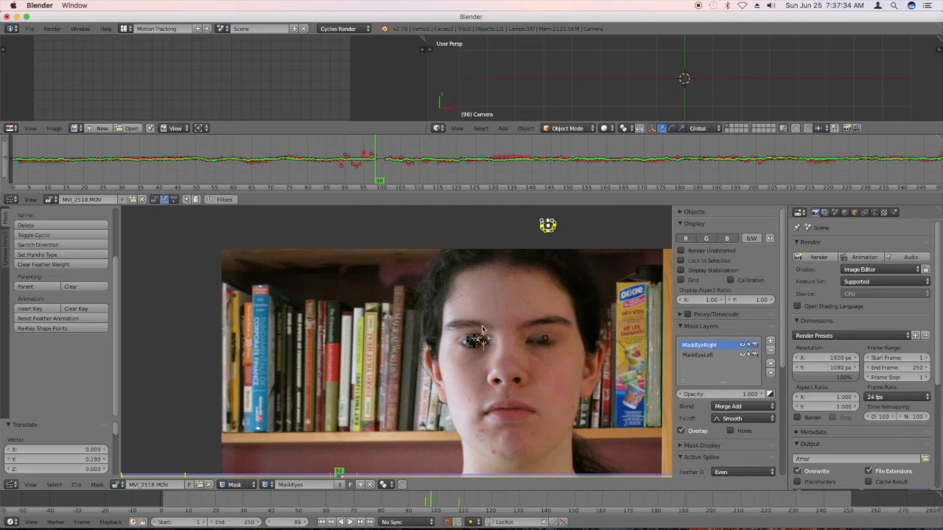
Lower the top point of the mask on the half-closed eye to the edge of the upper eyelid at frame 98.
{"action": "scroll", "coordinate": [466, 337], "scroll_direction": "up", "scroll_amount": 3}
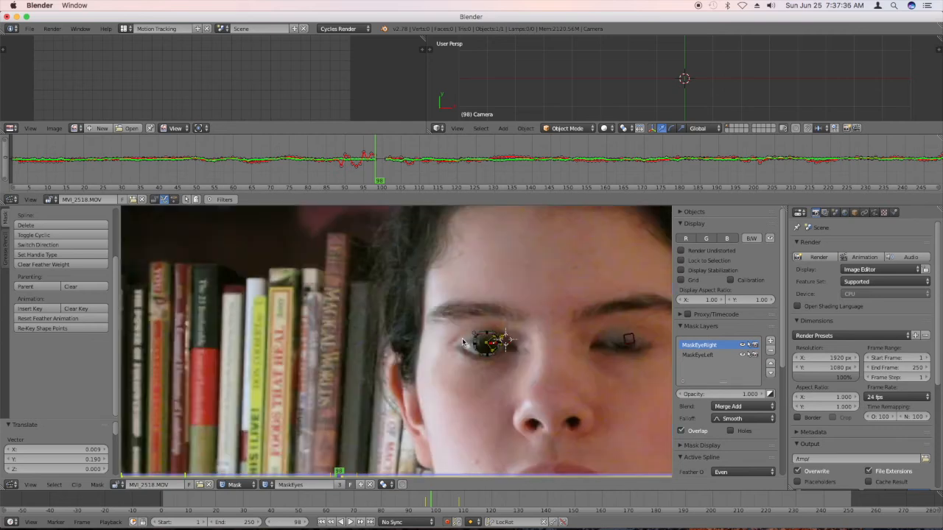
{"action": "scroll", "coordinate": [496, 336], "scroll_direction": "up", "scroll_amount": 3}
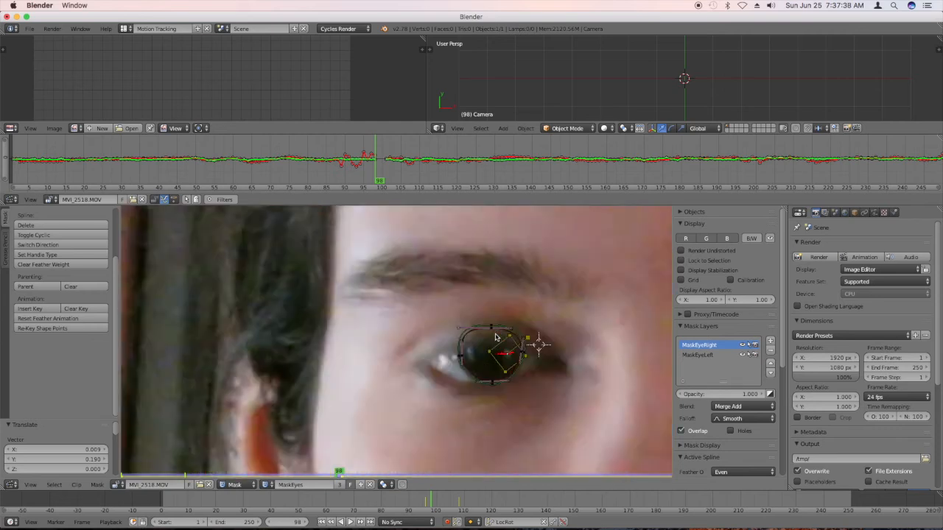
{"action": "scroll", "coordinate": [489, 336], "scroll_direction": "up", "scroll_amount": 1}
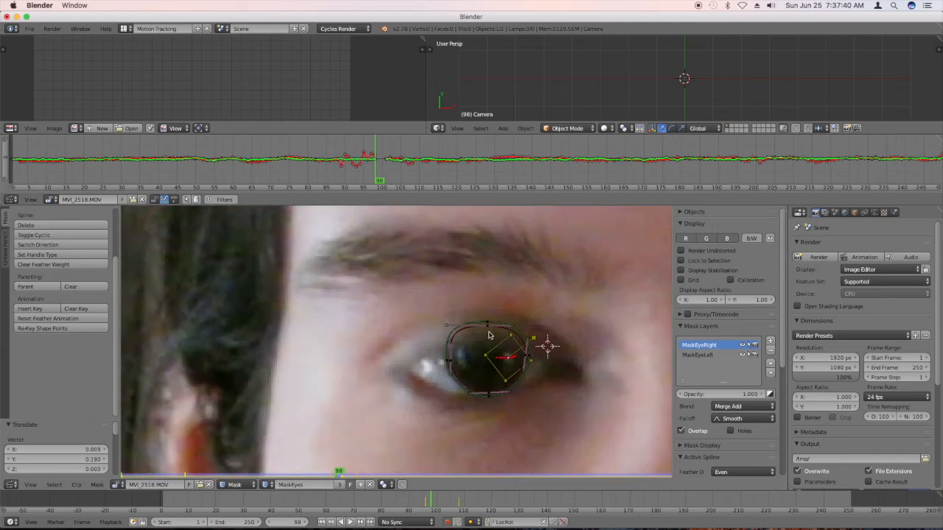
{"action": "left_click", "coordinate": [488, 328]}
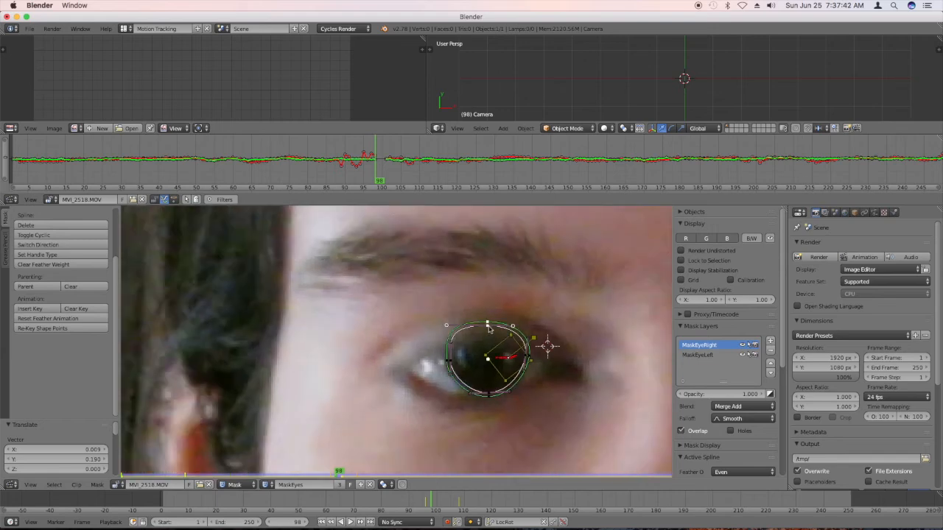
{"action": "key", "text": "Home"}
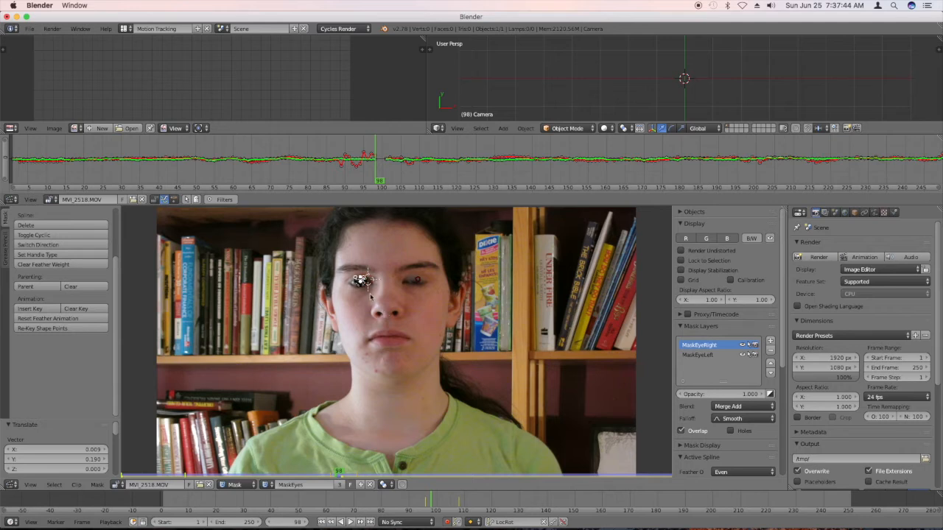
{"action": "scroll", "coordinate": [369, 297], "scroll_direction": "up", "scroll_amount": 3}
{"action": "scroll", "coordinate": [360, 295], "scroll_direction": "up", "scroll_amount": 3}
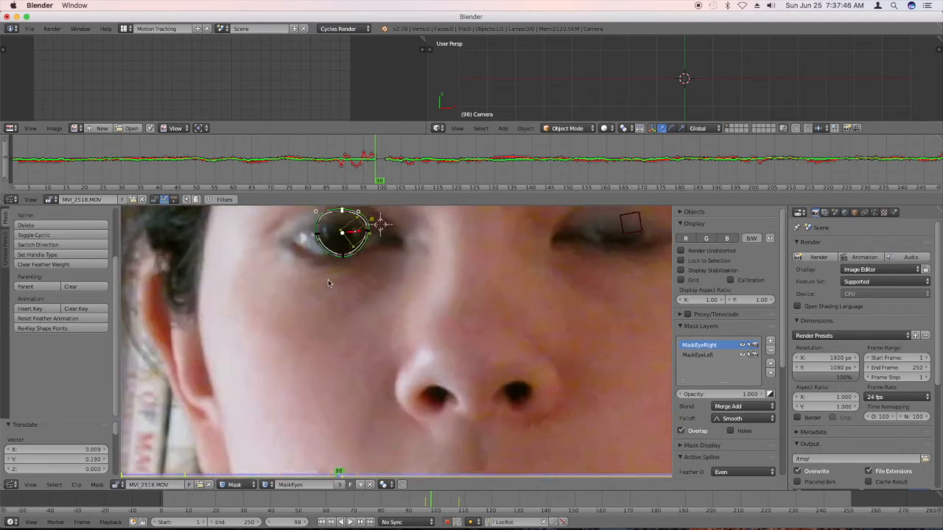
{"action": "scroll", "coordinate": [329, 282], "scroll_direction": "down", "scroll_amount": 5}
{"action": "scroll", "coordinate": [310, 264], "scroll_direction": "up", "scroll_amount": 5}
{"action": "scroll", "coordinate": [305, 261], "scroll_direction": "up", "scroll_amount": 3}
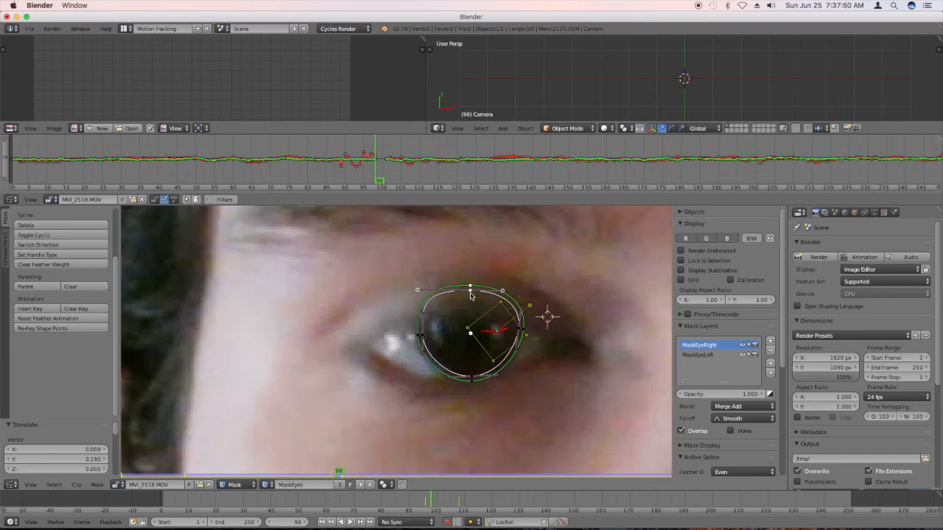
{"action": "key", "text": "g"}
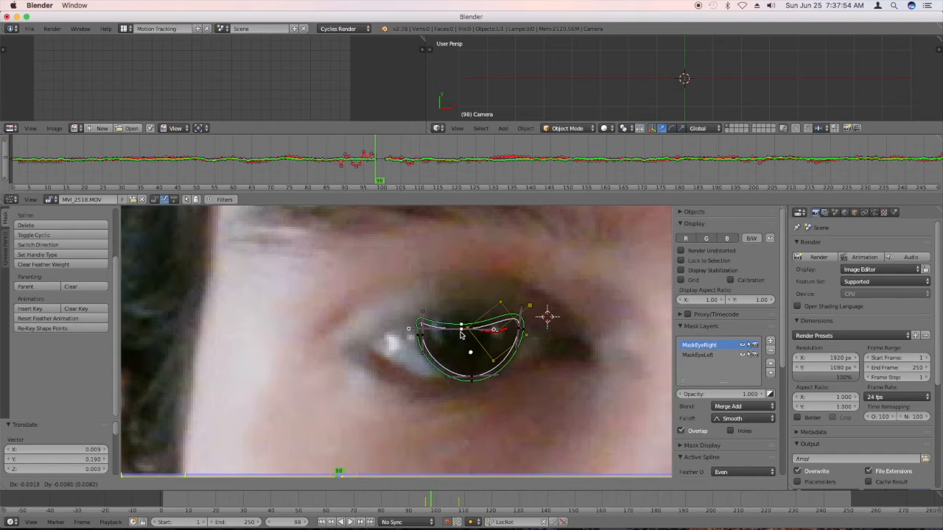
{"action": "left_click", "coordinate": [463, 333]}
Move both side points of the half-closed eye's mask down and adjust the outer point's handle to follow the iris edge.
{"action": "right_click", "coordinate": [520, 332]}
{"action": "key", "text": "g"}
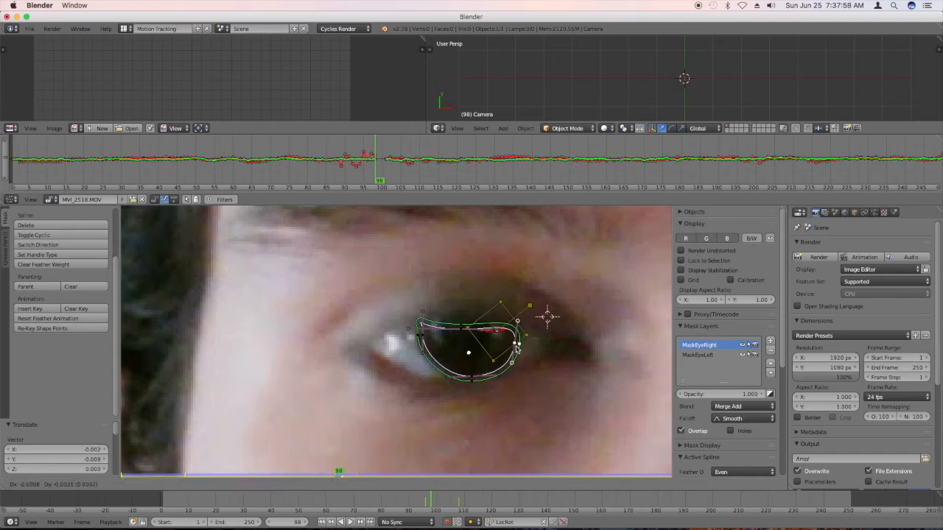
{"action": "left_click", "coordinate": [546, 317]}
{"action": "right_click", "coordinate": [421, 344]}
{"action": "key", "text": "g"}
{"action": "left_click", "coordinate": [428, 366]}
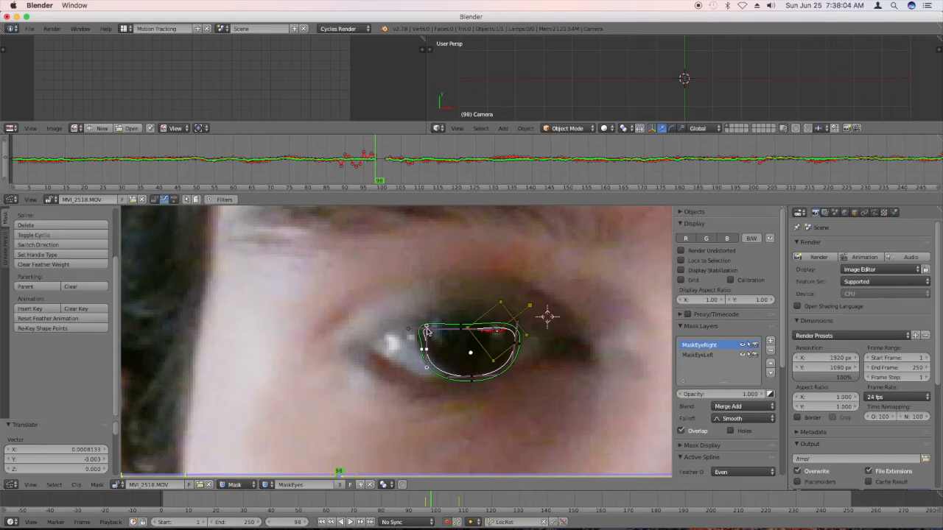
{"action": "left_click", "coordinate": [431, 365]}
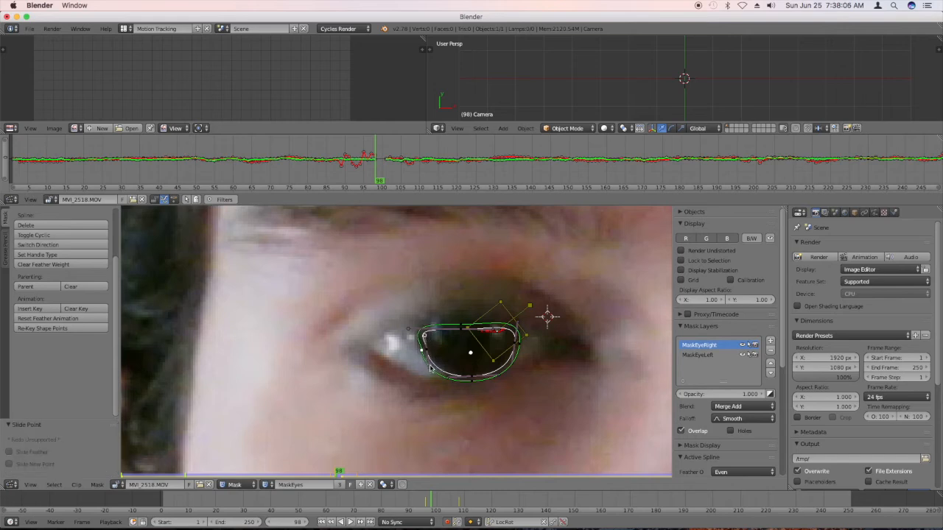
Fine-tune the inner side, top and bottom points of the half-closed eye's mask to fit the visible iris.
{"action": "right_click", "coordinate": [517, 344]}
{"action": "key", "text": "g"}
{"action": "left_click", "coordinate": [513, 352]}
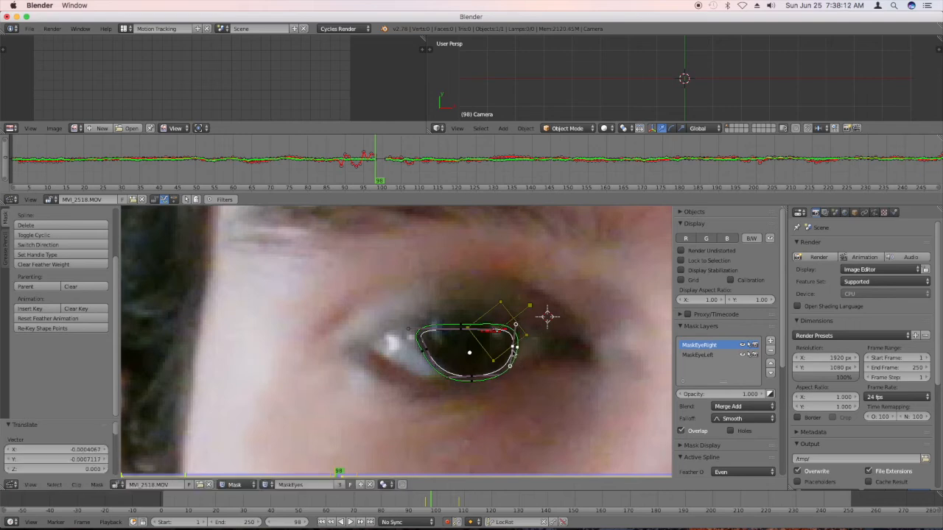
{"action": "right_click", "coordinate": [462, 327]}
{"action": "key", "text": "g"}
{"action": "left_click", "coordinate": [462, 328]}
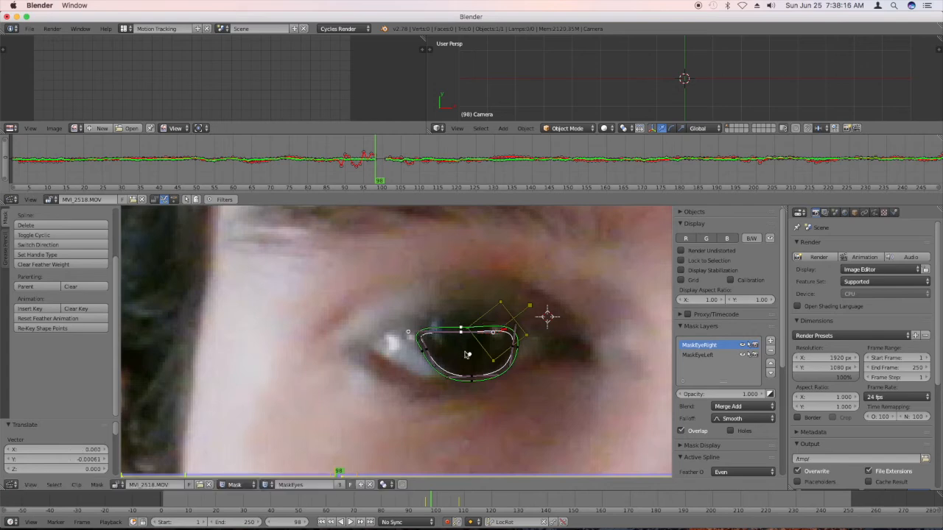
{"action": "right_click", "coordinate": [469, 377]}
{"action": "key", "text": "g"}
{"action": "left_click", "coordinate": [470, 374]}
Step through the frames around frame 98 to check the reshaped mask against the blink, stopping at frame 99.
{"action": "left_click_drag", "start_coordinate": [436, 493], "coordinate": [432, 501]}
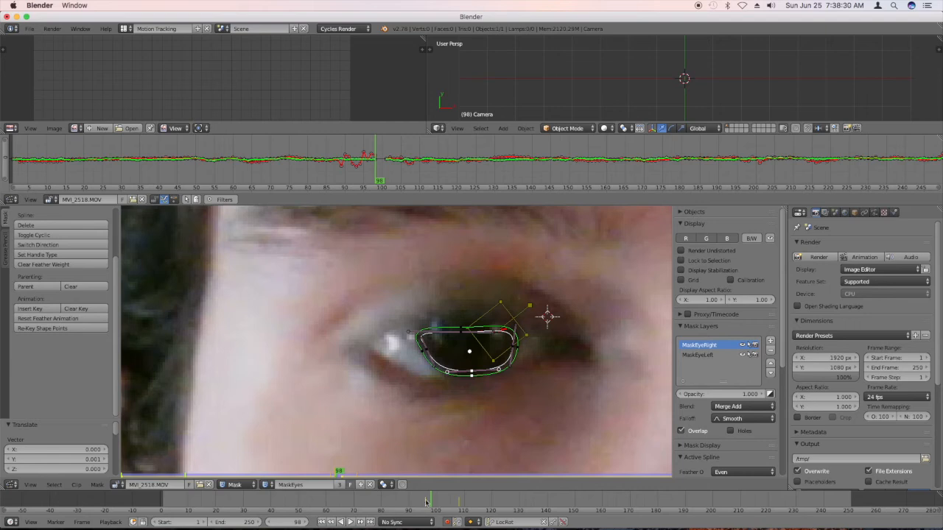
{"action": "mouse_move", "coordinate": [439, 504]}
{"action": "left_mouse_down"}
{"action": "mouse_move", "coordinate": [430, 503]}
{"action": "mouse_move", "coordinate": [439, 504]}
{"action": "left_mouse_up"}
{"action": "key", "text": "Right"}
{"action": "key", "text": "Left"}
{"action": "key", "text": "Left"}
{"action": "key", "text": "Right"}
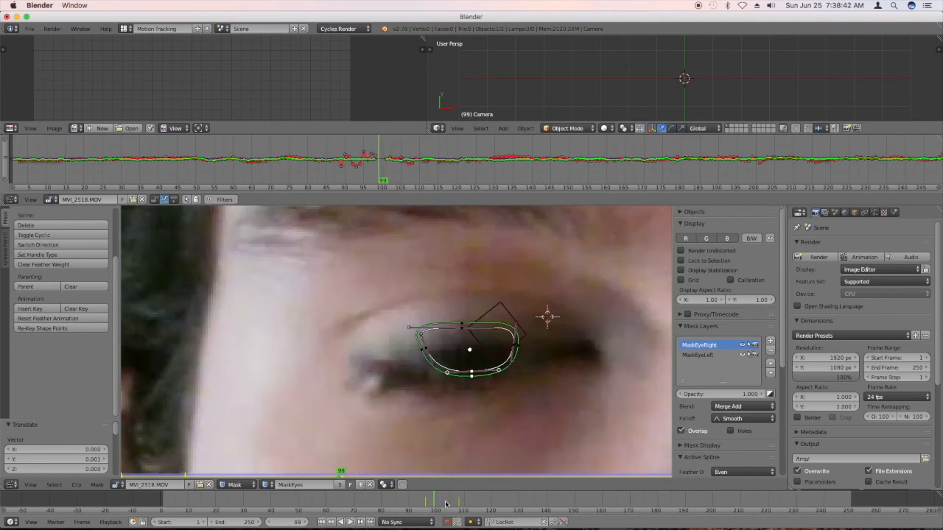
{"action": "scroll", "coordinate": [445, 504], "scroll_direction": "down", "scroll_amount": 2}
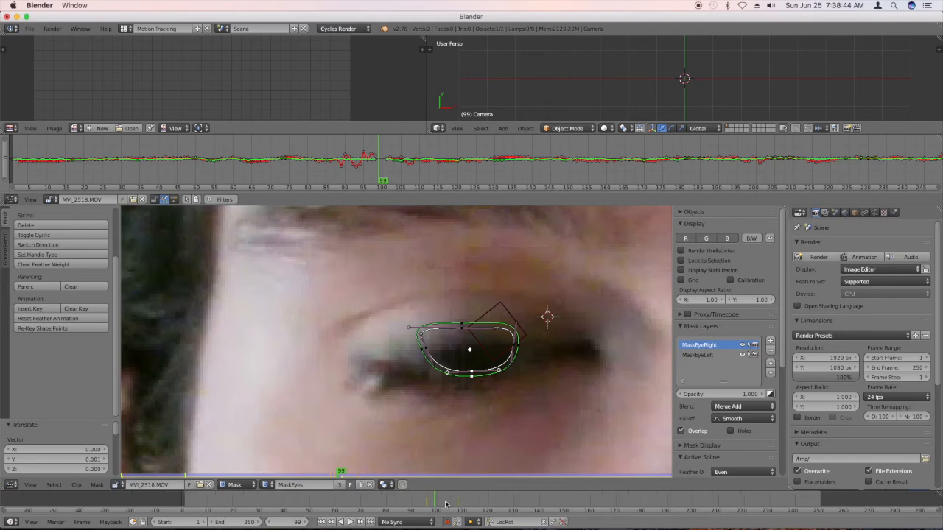
{"action": "scroll", "coordinate": [322, 353], "scroll_direction": "down", "scroll_amount": 5}
{"action": "scroll", "coordinate": [366, 339], "scroll_direction": "down", "scroll_amount": 4}
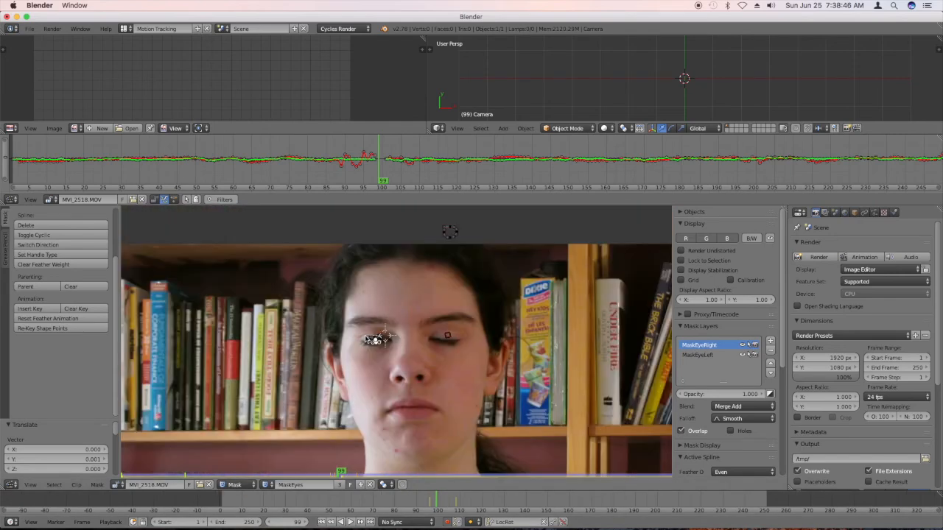
At frame 99, select the whole mask on the closed eye at image left and move it above the footage, outside the picture.
{"action": "scroll", "coordinate": [372, 343], "scroll_direction": "up", "scroll_amount": 4}
{"action": "key", "text": "b"}
{"action": "left_click_drag", "start_coordinate": [418, 357], "coordinate": [362, 329]}
{"action": "scroll", "coordinate": [360, 332], "scroll_direction": "down", "scroll_amount": 2}
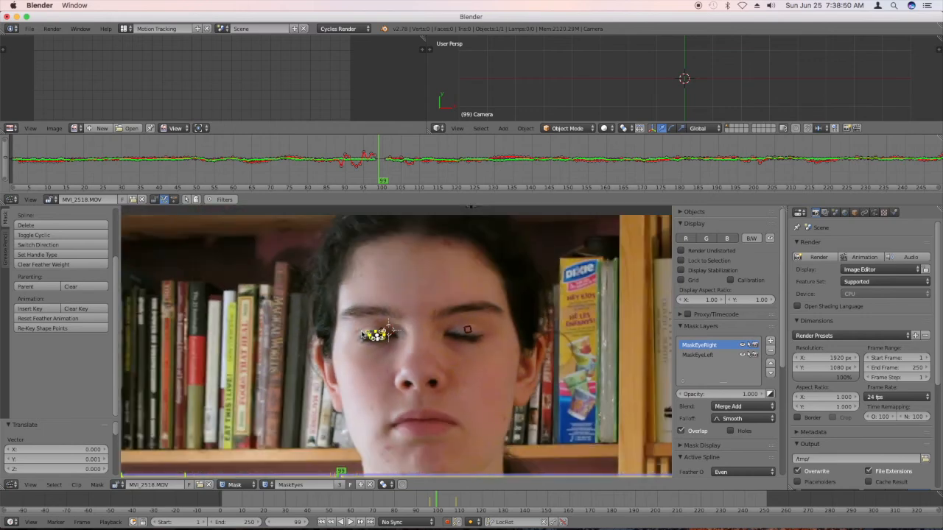
{"action": "scroll", "coordinate": [362, 336], "scroll_direction": "down", "scroll_amount": 2}
{"action": "key", "text": "g"}
{"action": "left_click", "coordinate": [373, 248]}
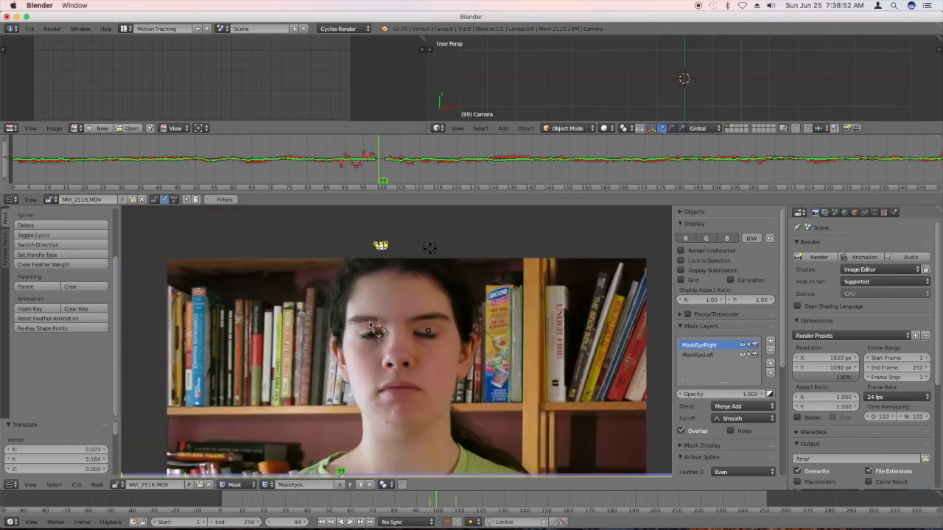
At frame 100, move the off-picture mask back down over the reopening eye at image left.
{"action": "scroll", "coordinate": [373, 329], "scroll_direction": "up", "scroll_amount": 4}
{"action": "scroll", "coordinate": [372, 329], "scroll_direction": "up", "scroll_amount": 2}
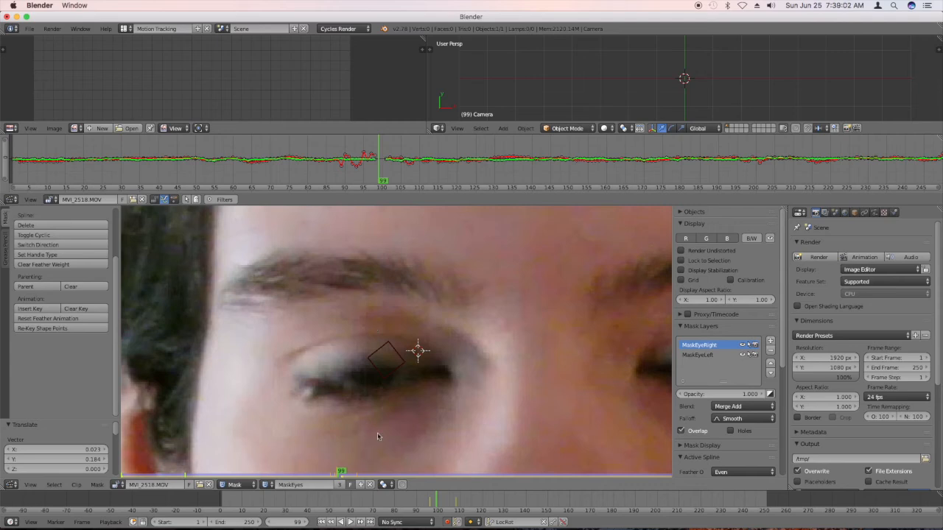
{"action": "key", "text": "Right"}
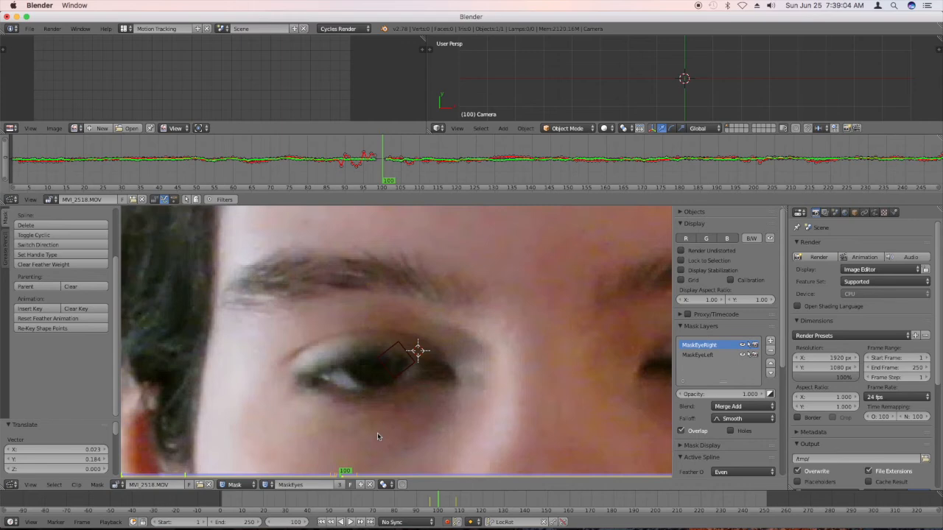
{"action": "scroll", "coordinate": [353, 358], "scroll_direction": "down", "scroll_amount": 2}
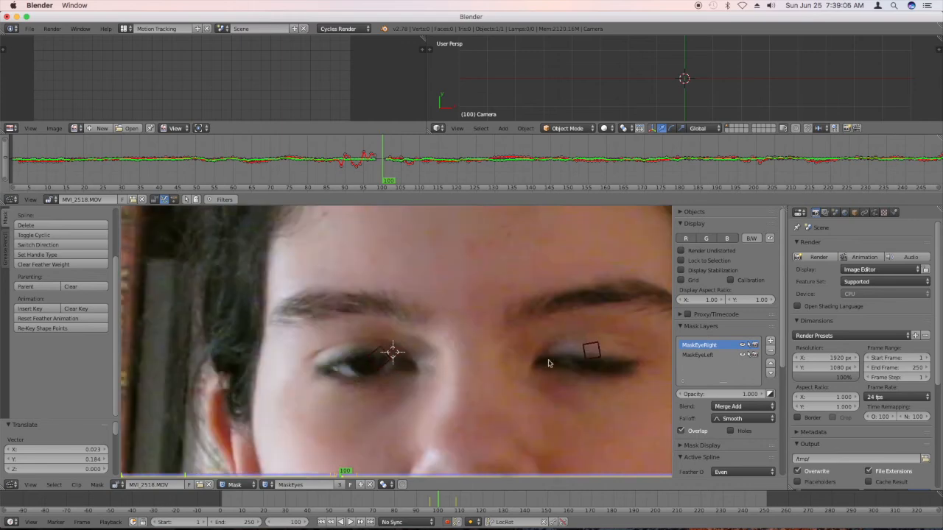
{"action": "key", "text": "Right"}
{"action": "key", "text": "Left"}
{"action": "scroll", "coordinate": [549, 363], "scroll_direction": "down", "scroll_amount": 5}
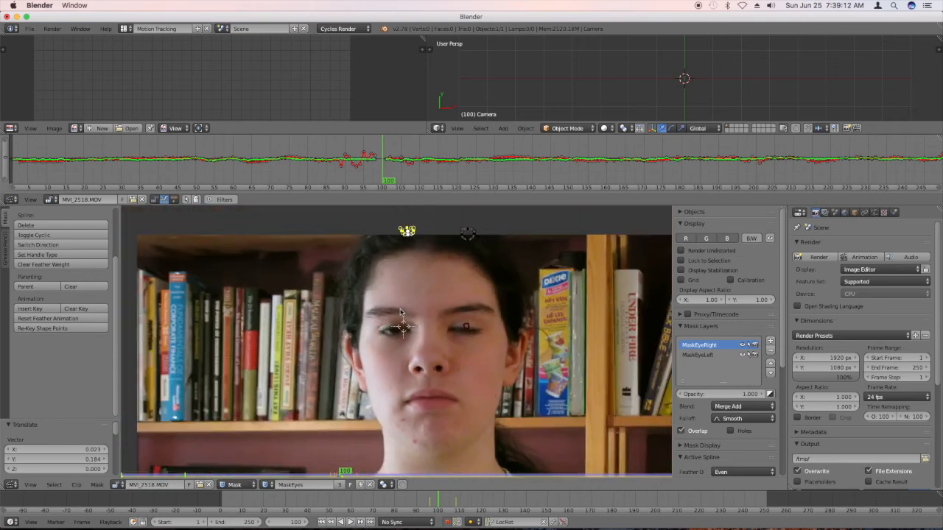
{"action": "key", "text": "g"}
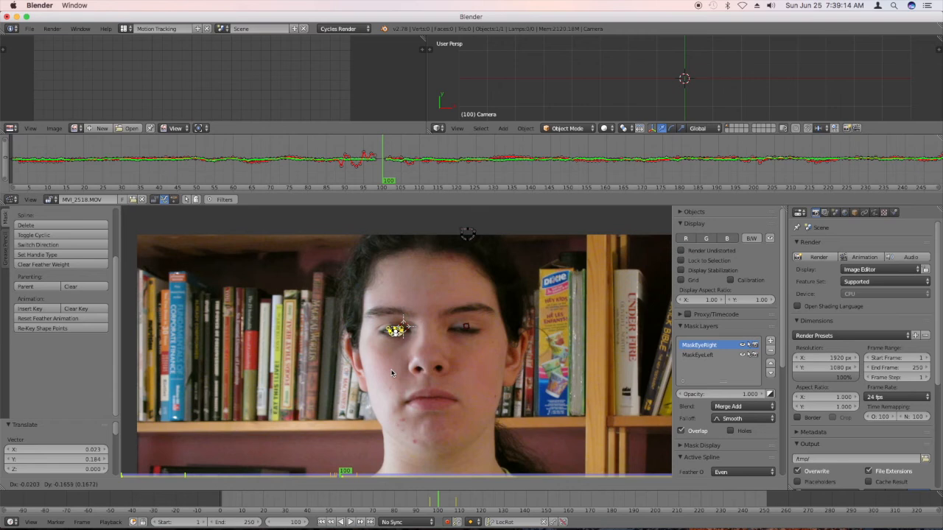
{"action": "left_click", "coordinate": [392, 373]}
Nudge the mask onto the iris of the image-left eye and raise its bottom point and lower handle to the lower eyelid.
{"action": "scroll", "coordinate": [394, 342], "scroll_direction": "up", "scroll_amount": 5}
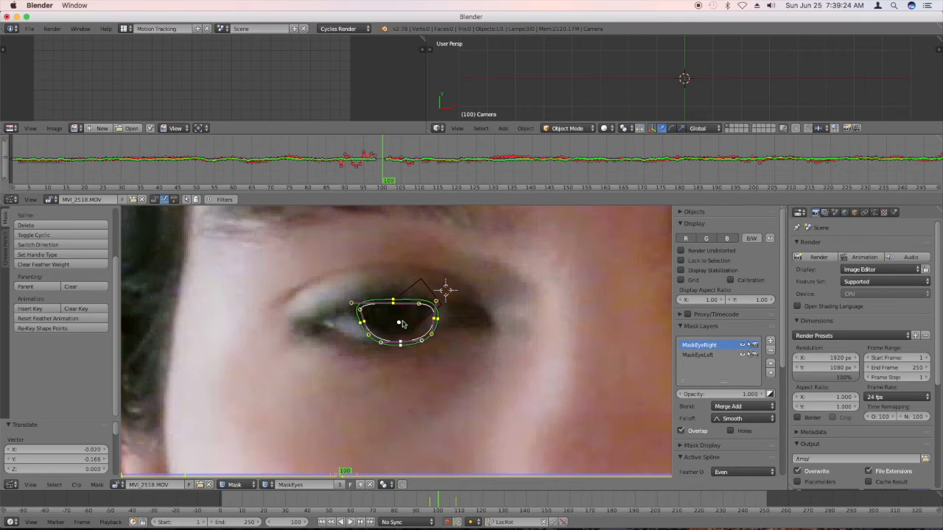
{"action": "key", "text": "g"}
{"action": "left_click", "coordinate": [405, 327]}
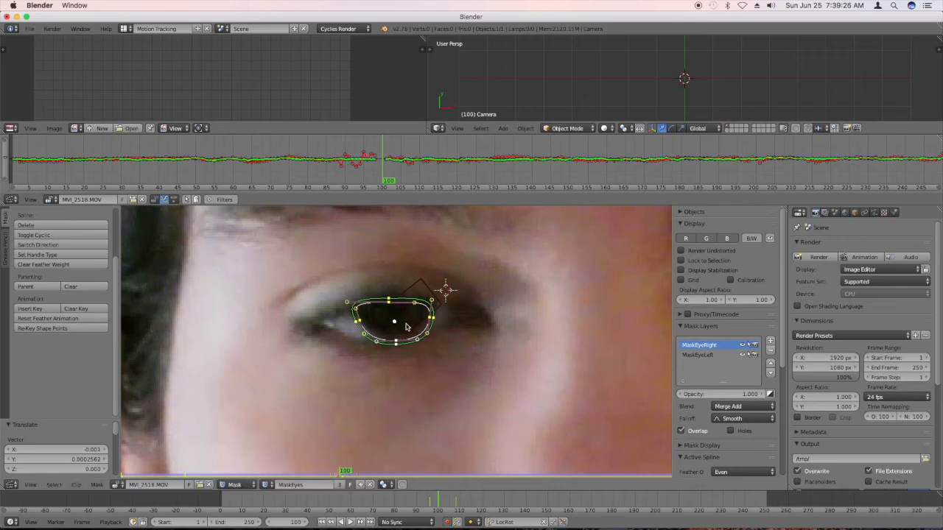
{"action": "right_click", "coordinate": [397, 343]}
{"action": "left_click_drag", "start_coordinate": [397, 343], "coordinate": [359, 327]}
{"action": "left_click_drag", "start_coordinate": [426, 336], "coordinate": [426, 330]}
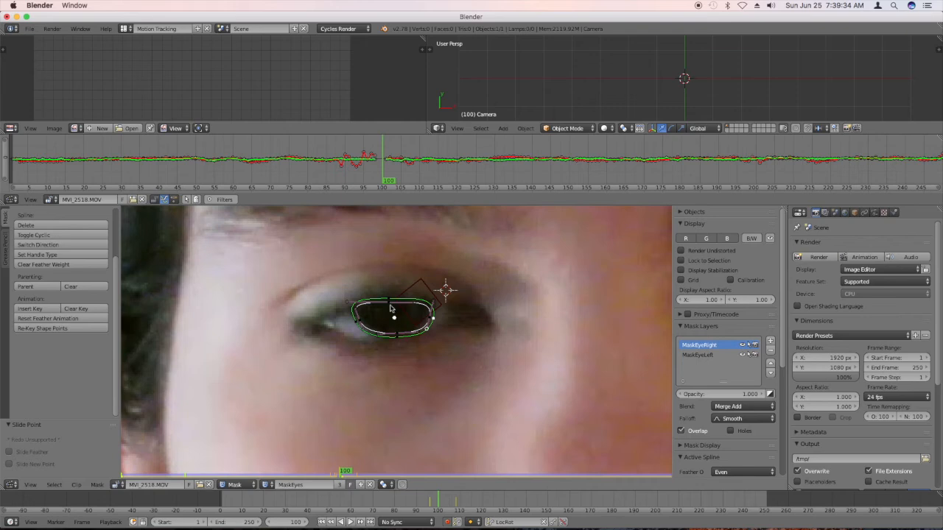
Adjust the upper part of the image-left mask, shifting its top point slightly toward the nose to fit the visible iris.
{"action": "left_click", "coordinate": [355, 316]}
{"action": "left_click", "coordinate": [433, 309]}
{"action": "key", "text": "g"}
{"action": "left_click", "coordinate": [393, 306]}
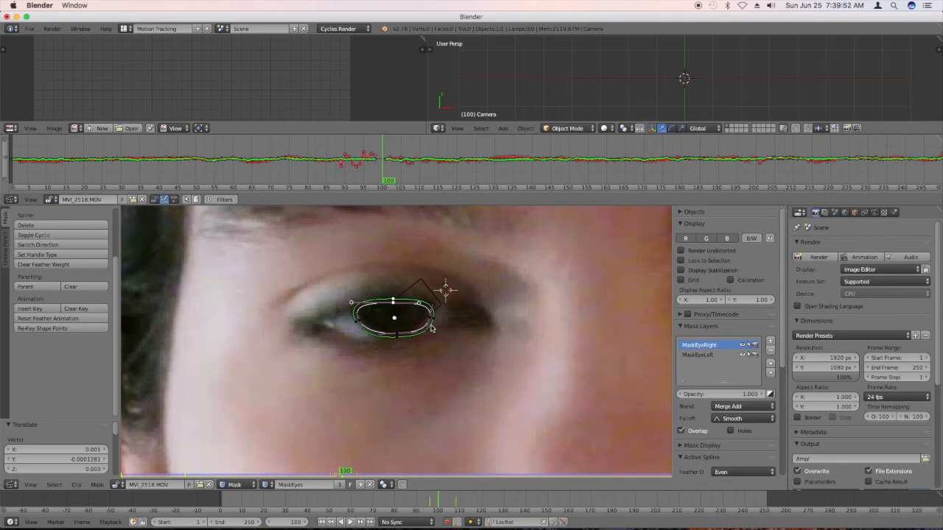
At frame 101, raise the top point of the image-left mask to the edge of the opening upper eyelid.
{"action": "scroll", "coordinate": [324, 402], "scroll_direction": "down", "scroll_amount": 4}
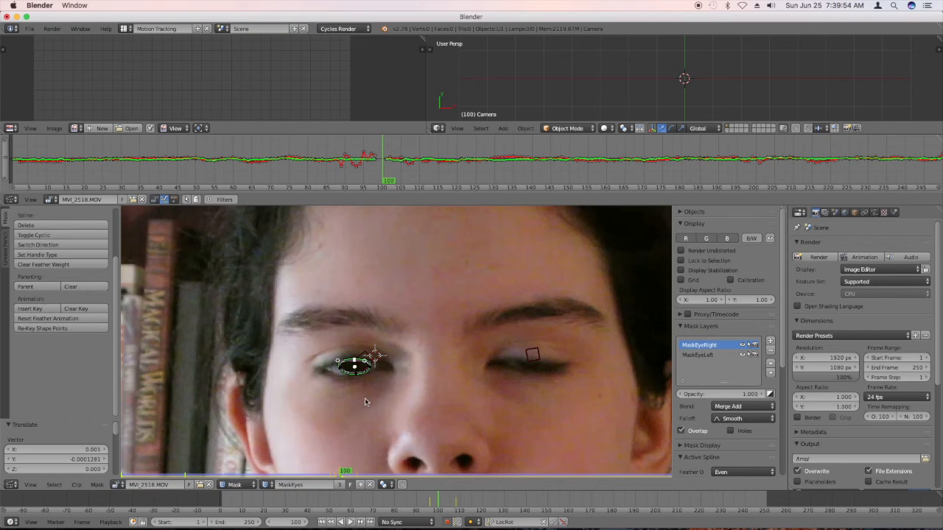
{"action": "scroll", "coordinate": [367, 398], "scroll_direction": "up", "scroll_amount": 4}
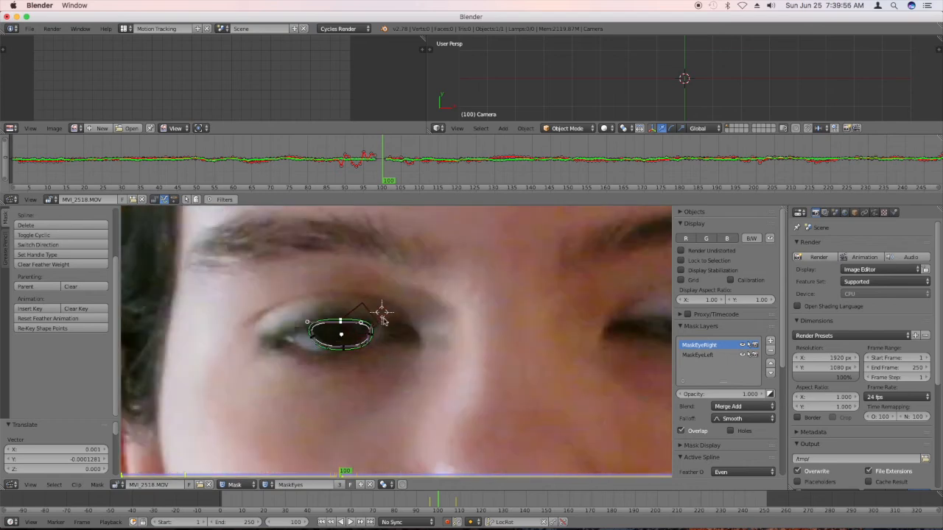
{"action": "key", "text": "Right"}
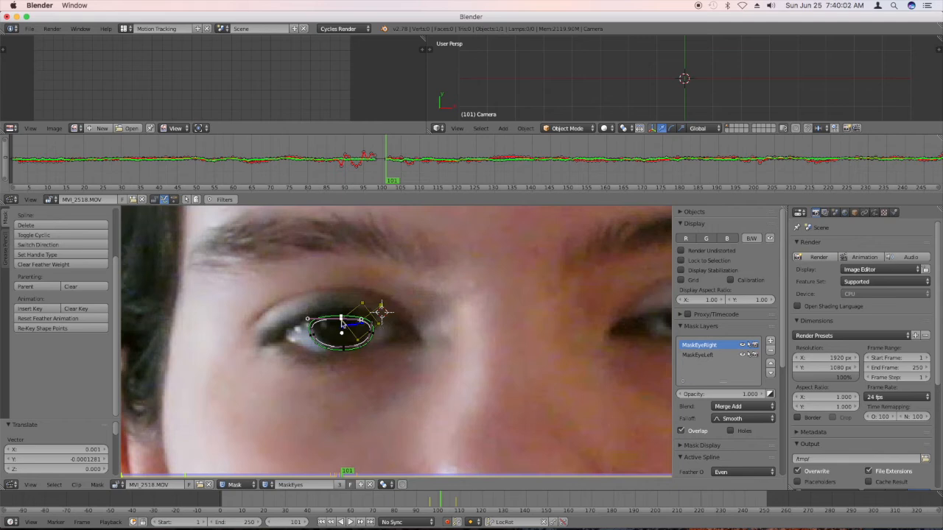
{"action": "key", "text": "g"}
{"action": "left_click", "coordinate": [344, 318]}
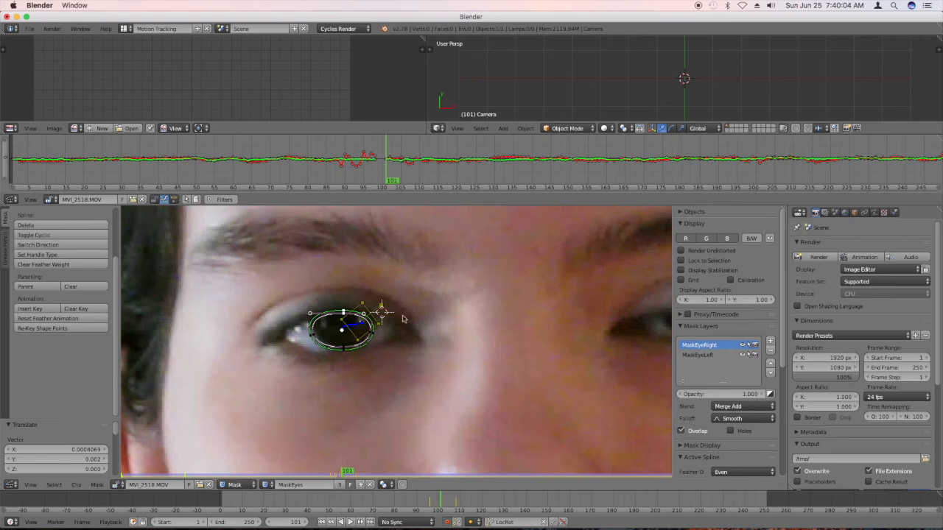
At frame 100, select the whole mask belonging to the image-right eye and move it farther above the picture.
{"action": "scroll", "coordinate": [403, 319], "scroll_direction": "down", "scroll_amount": 5}
{"action": "scroll", "coordinate": [476, 315], "scroll_direction": "up", "scroll_amount": 3}
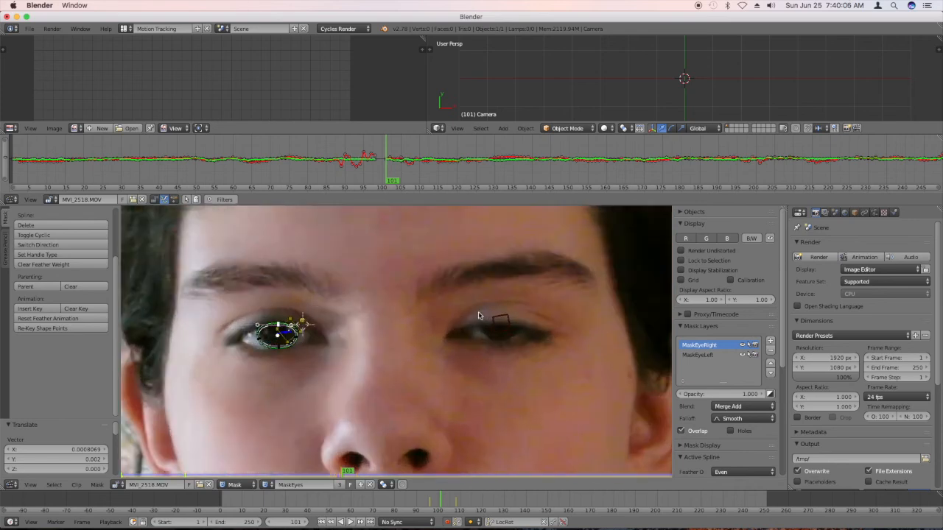
{"action": "scroll", "coordinate": [483, 302], "scroll_direction": "down", "scroll_amount": 4}
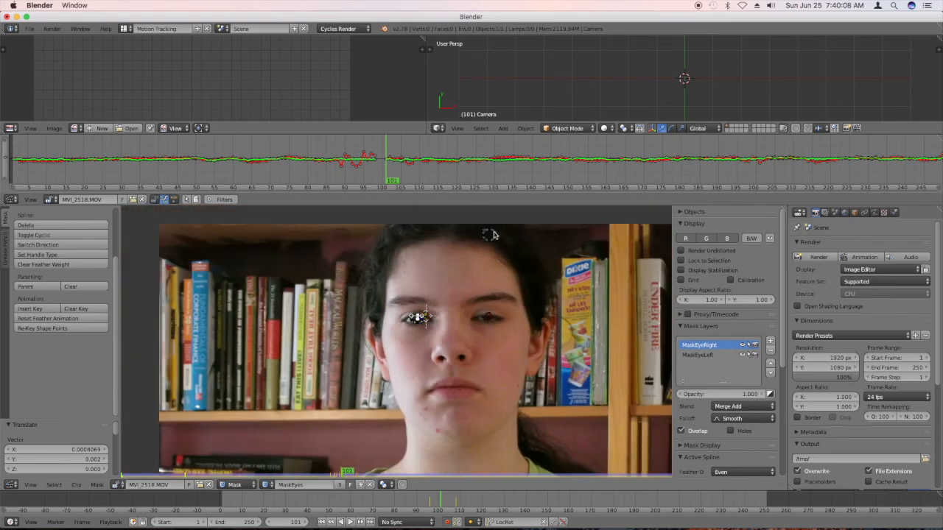
{"action": "right_click", "coordinate": [491, 234]}
{"action": "scroll", "coordinate": [490, 358], "scroll_direction": "down", "scroll_amount": 2}
{"action": "scroll", "coordinate": [487, 356], "scroll_direction": "up", "scroll_amount": 1}
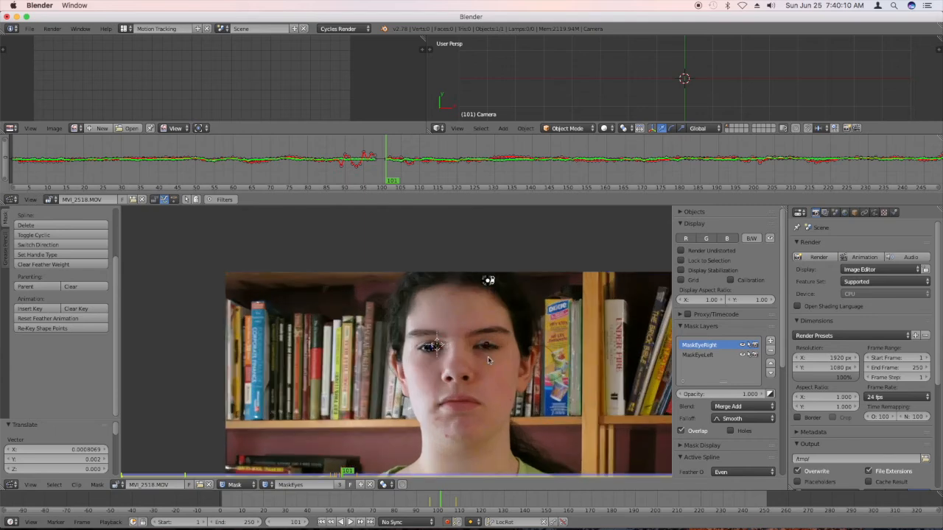
{"action": "key", "text": "Left"}
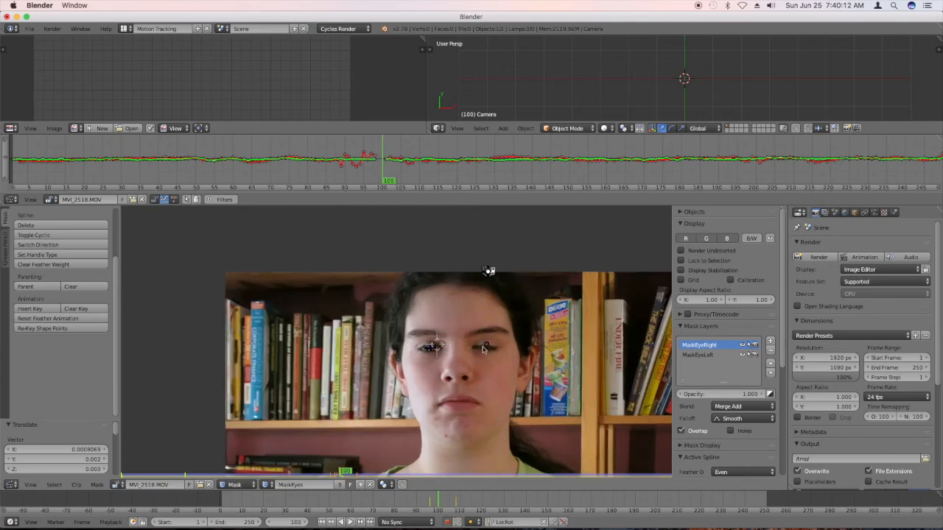
{"action": "key", "text": "a"}
{"action": "key", "text": "b"}
{"action": "left_click_drag", "start_coordinate": [511, 309], "coordinate": [473, 266]}
{"action": "key", "text": "g"}
{"action": "left_click", "coordinate": [464, 286]}
At frame 101, bring the image-right eye's mask back down from above the picture onto the opening eye.
{"action": "key", "text": "Right"}
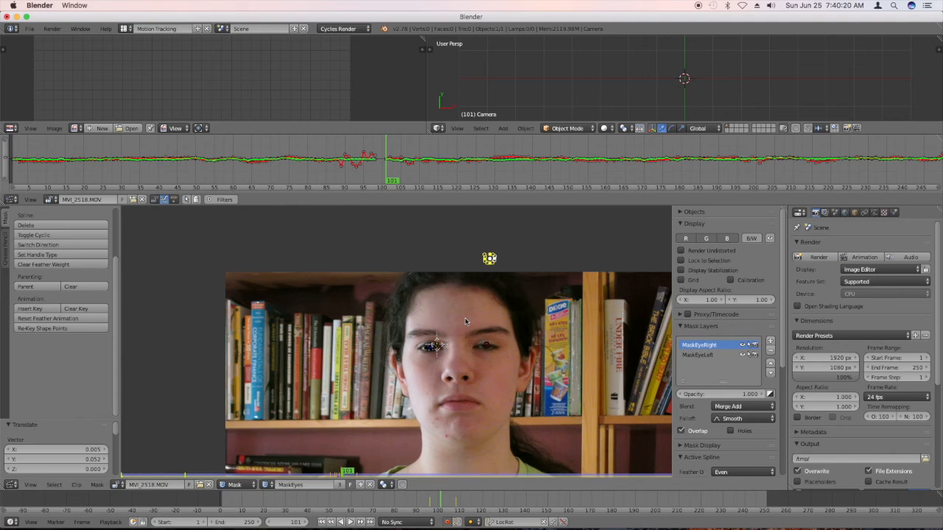
{"action": "key", "text": "Right"}
{"action": "key", "text": "Left"}
{"action": "key", "text": "Left"}
{"action": "key", "text": "Right"}
{"action": "key", "text": "g"}
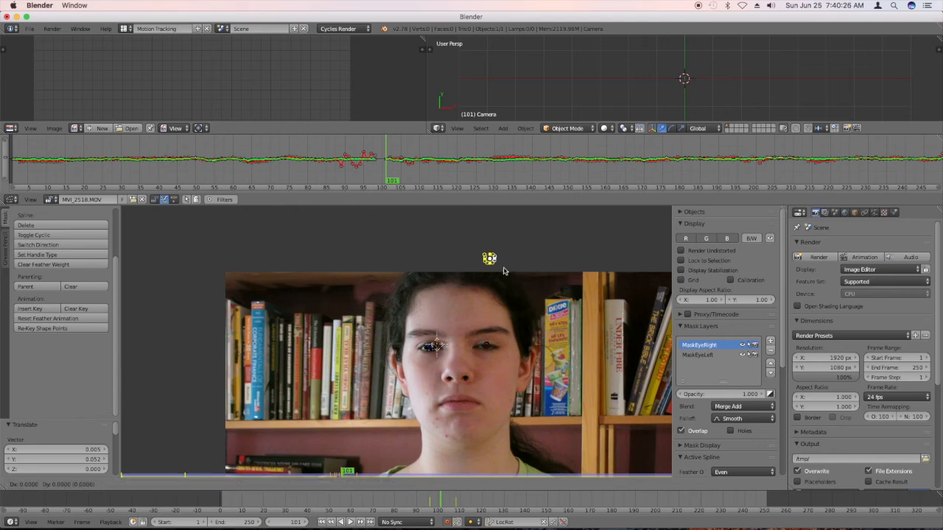
{"action": "left_click", "coordinate": [500, 353]}
Lower the top point of the image-right mask to the upper eyelid and raise its bottom point to the lower eyelid.
{"action": "scroll", "coordinate": [468, 345], "scroll_direction": "up", "scroll_amount": 5}
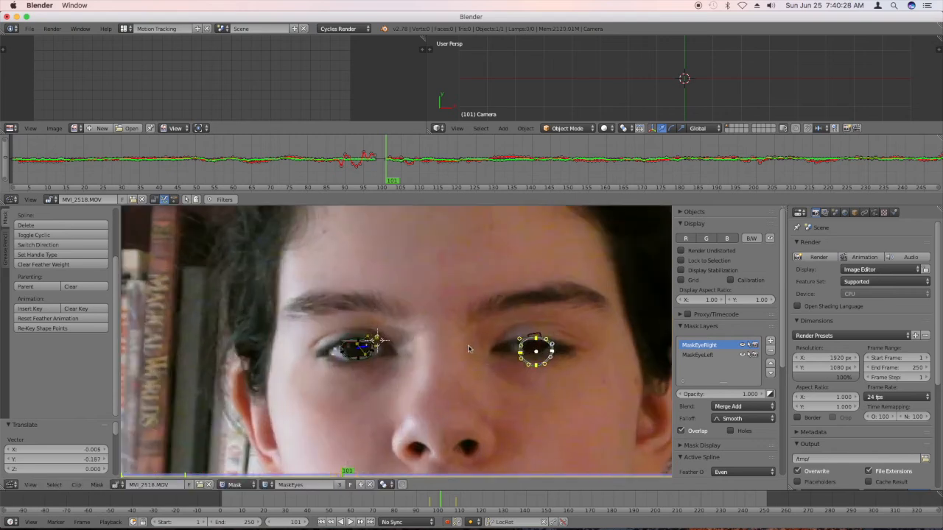
{"action": "key", "text": "g"}
{"action": "left_click", "coordinate": [543, 340]}
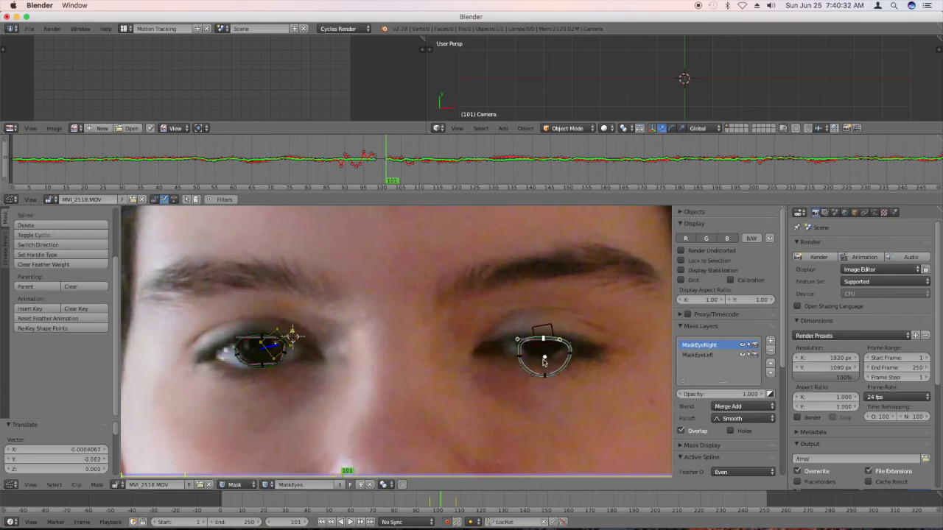
{"action": "left_click", "coordinate": [545, 375]}
{"action": "key", "text": "g"}
{"action": "left_click", "coordinate": [545, 361]}
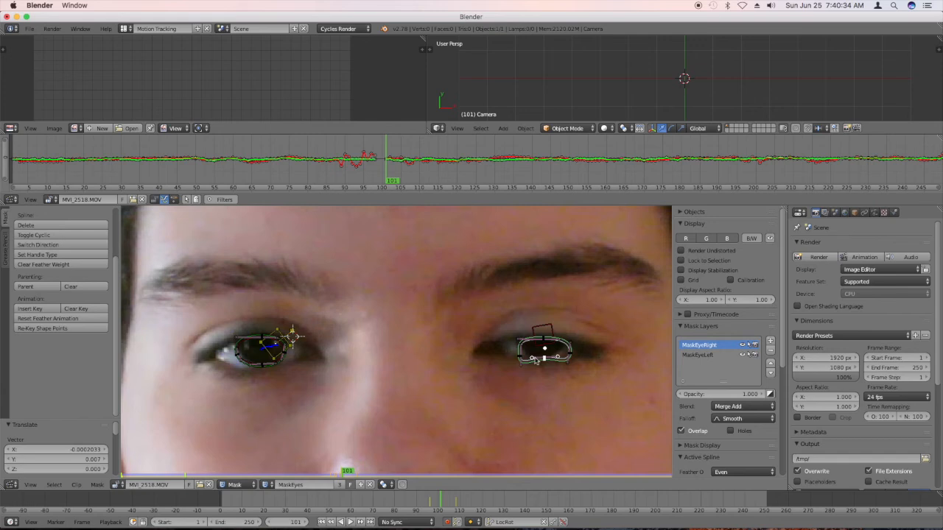
Reposition both side points of the image-right mask and adjust their handles to follow the edges of the partly covered iris.
{"action": "right_click", "coordinate": [521, 358]}
{"action": "key", "text": "g"}
{"action": "right_click", "coordinate": [524, 354]}
{"action": "key", "text": "g"}
{"action": "left_click", "coordinate": [521, 359]}
{"action": "left_click_drag", "start_coordinate": [523, 361], "coordinate": [528, 360]}
{"action": "right_click", "coordinate": [569, 357]}
{"action": "key", "text": "g"}
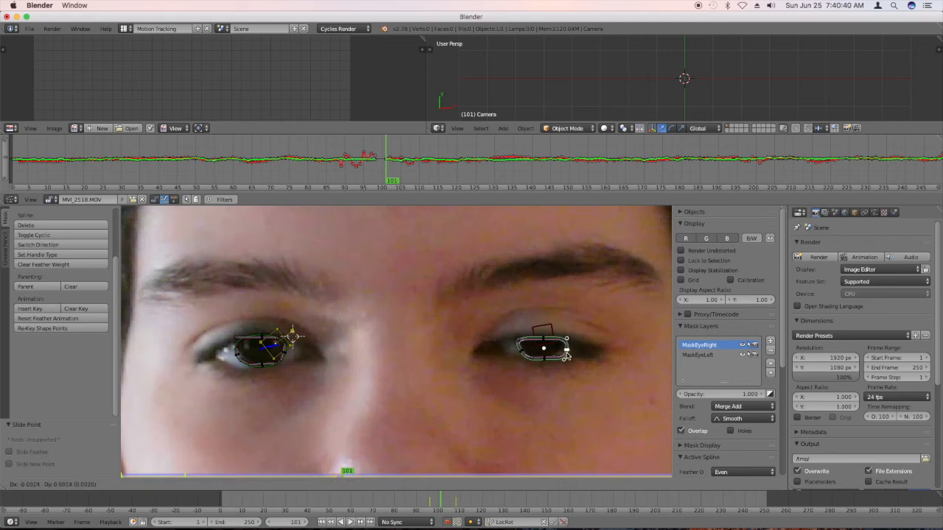
{"action": "left_click", "coordinate": [567, 349]}
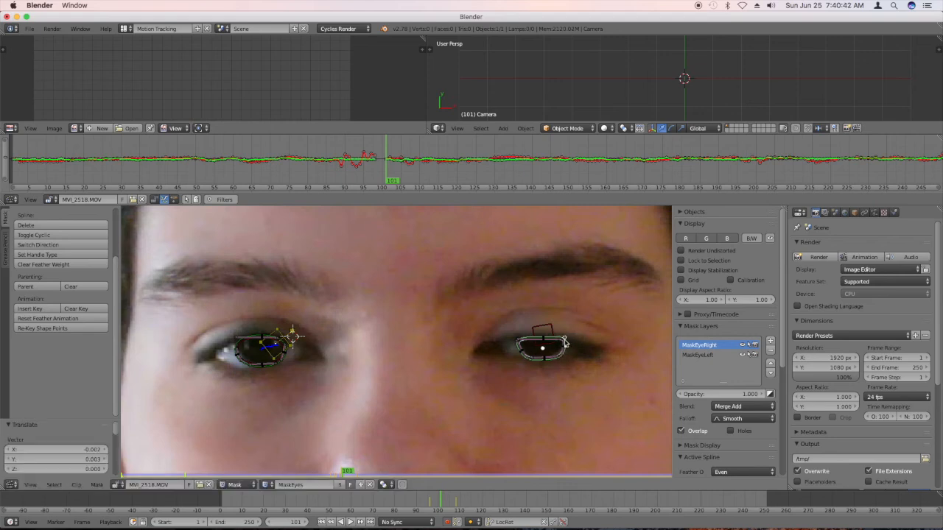
{"action": "left_click_drag", "start_coordinate": [565, 341], "coordinate": [564, 345]}
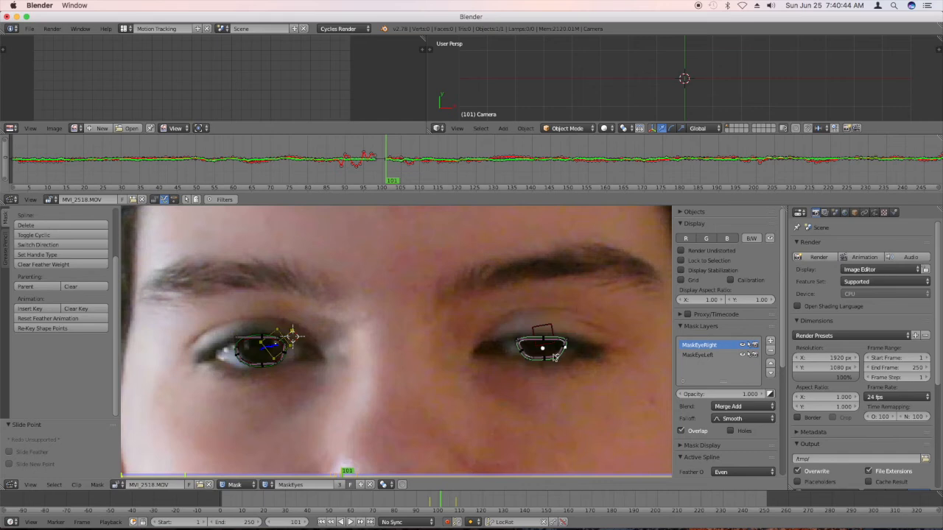
Raise the bottom handle and bottom point of the image-right mask slightly to match the lower edge of the visible iris.
{"action": "scroll", "coordinate": [546, 355], "scroll_direction": "up", "scroll_amount": 3}
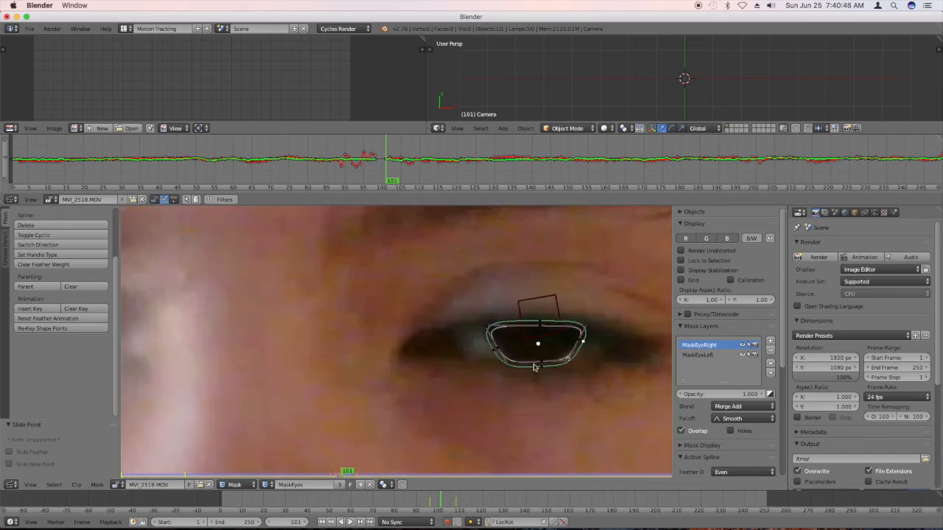
{"action": "left_click_drag", "start_coordinate": [505, 364], "coordinate": [505, 360]}
{"action": "key", "text": "g"}
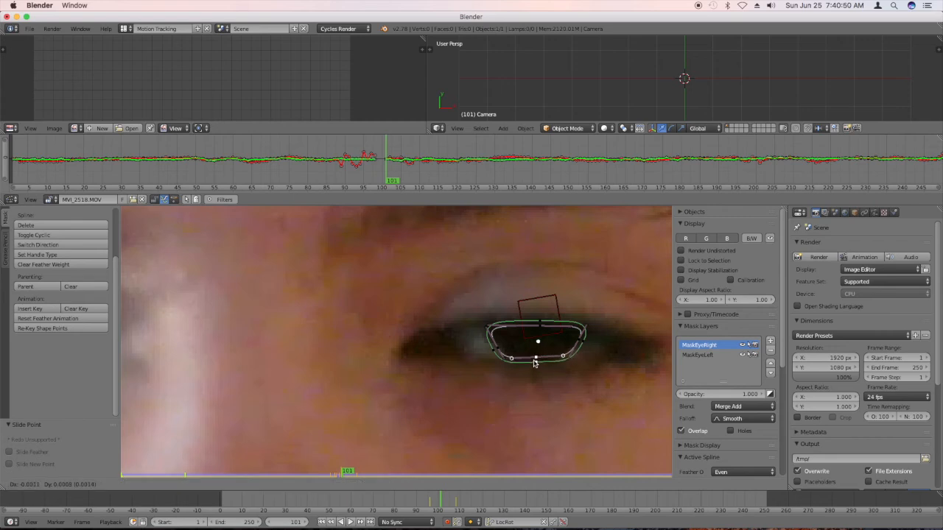
{"action": "left_click", "coordinate": [539, 361]}
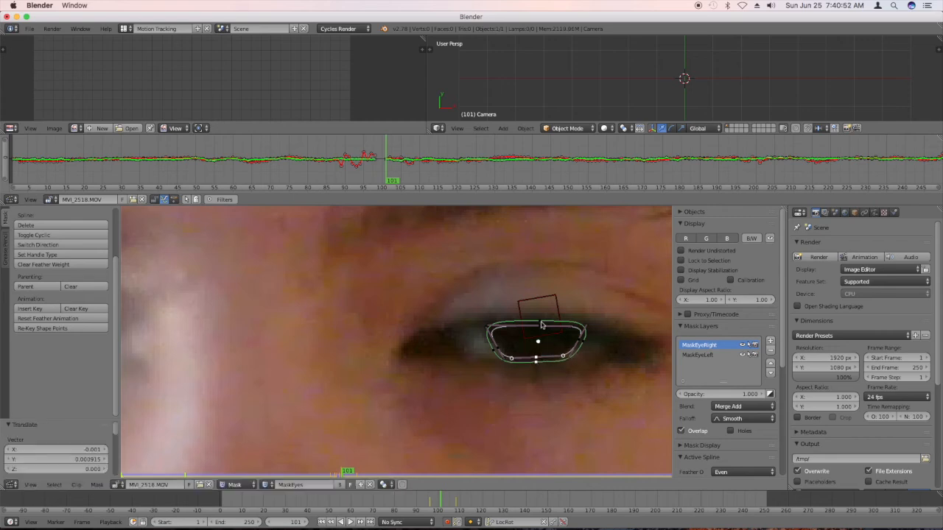
At frame 104, select all points of the image-right mask and shift it slightly so it sits centred on the iris.
{"action": "scroll", "coordinate": [536, 343], "scroll_direction": "down", "scroll_amount": 1}
{"action": "scroll", "coordinate": [536, 343], "scroll_direction": "down", "scroll_amount": 3}
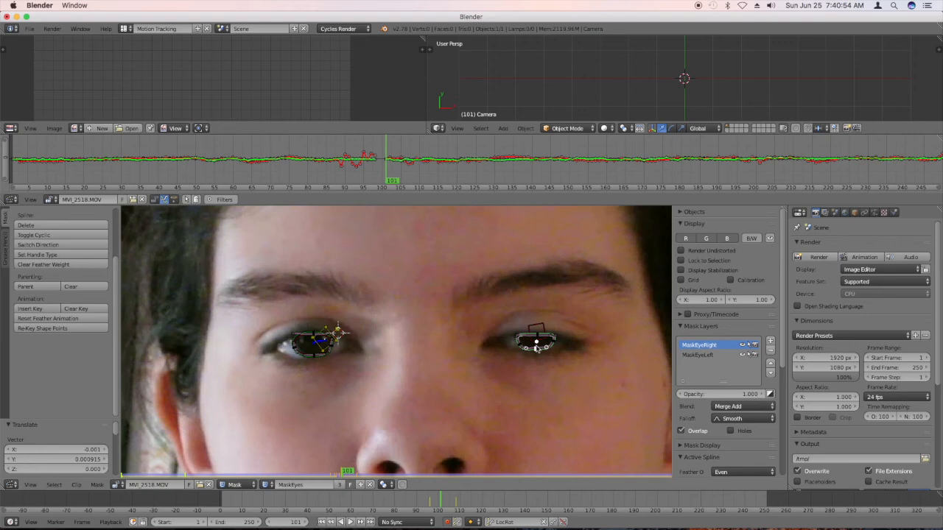
{"action": "key", "text": "Right"}
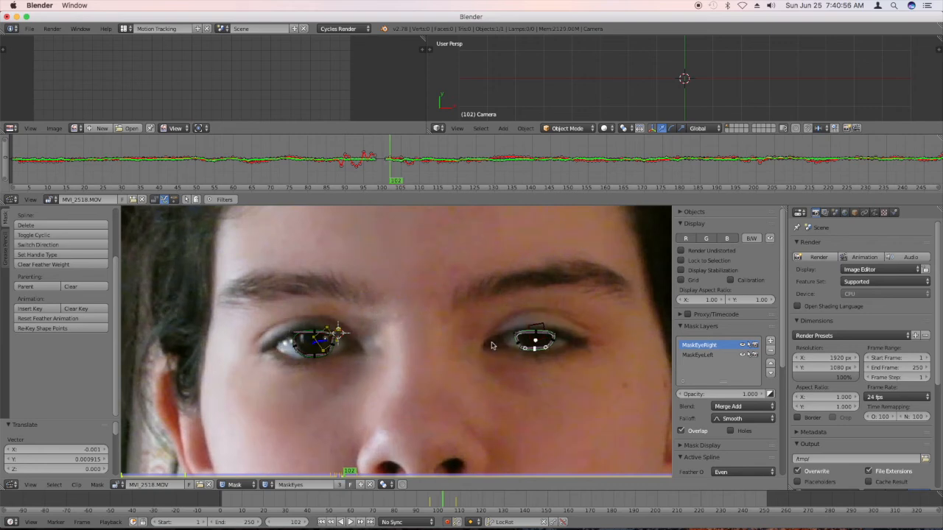
{"action": "key", "text": "Right"}
{"action": "key", "text": "Right"}
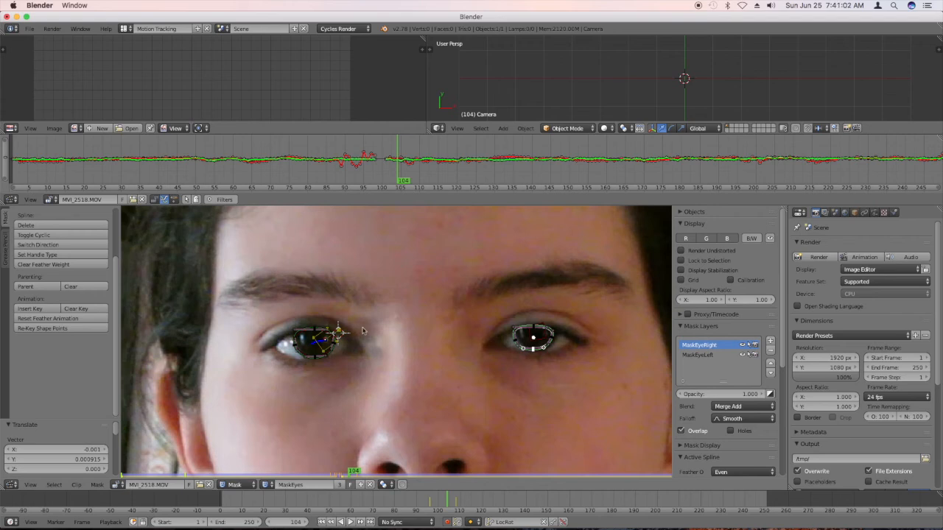
{"action": "scroll", "coordinate": [326, 341], "scroll_direction": "up", "scroll_amount": 3}
{"action": "scroll", "coordinate": [333, 344], "scroll_direction": "down", "scroll_amount": 3}
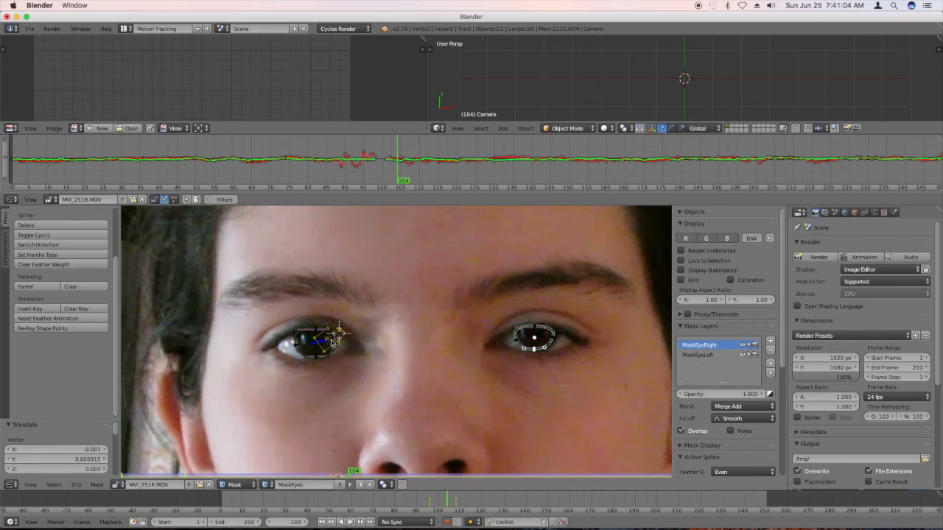
{"action": "scroll", "coordinate": [561, 346], "scroll_direction": "up", "scroll_amount": 4}
{"action": "key", "text": "b"}
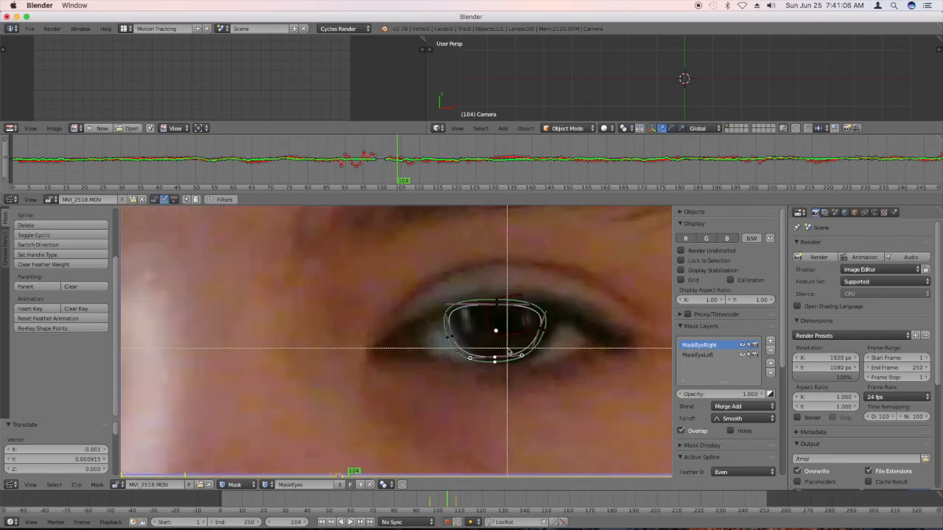
{"action": "left_click_drag", "start_coordinate": [558, 378], "coordinate": [418, 295]}
{"action": "key", "text": "a"}
{"action": "key", "text": "b"}
{"action": "left_click_drag", "start_coordinate": [558, 378], "coordinate": [416, 293]}
{"action": "key", "text": "g"}
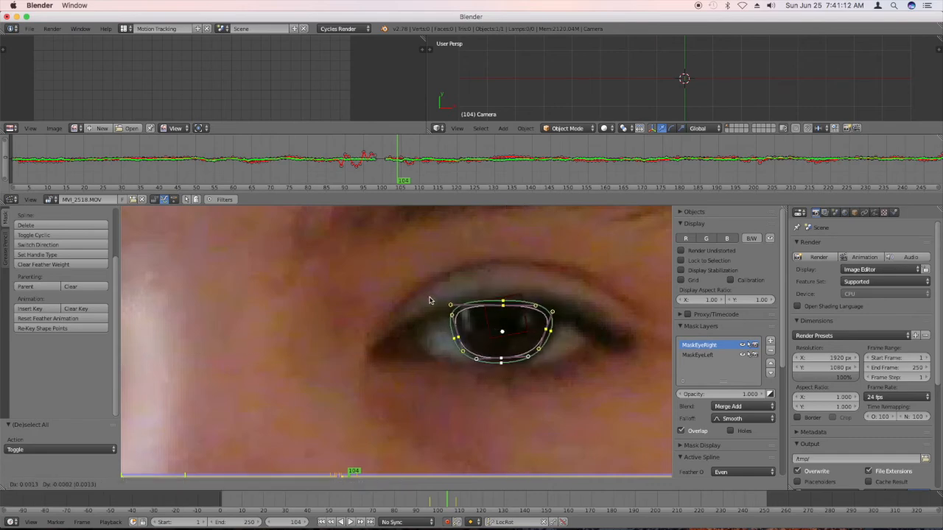
{"action": "left_click", "coordinate": [427, 301]}
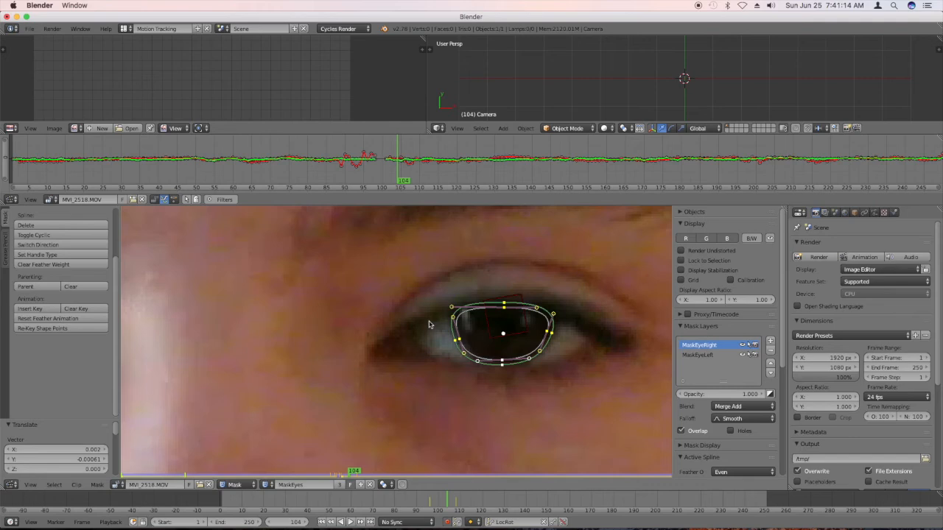
At frame 105, move the whole image-right mask back over the iris.
{"action": "key", "text": "Right"}
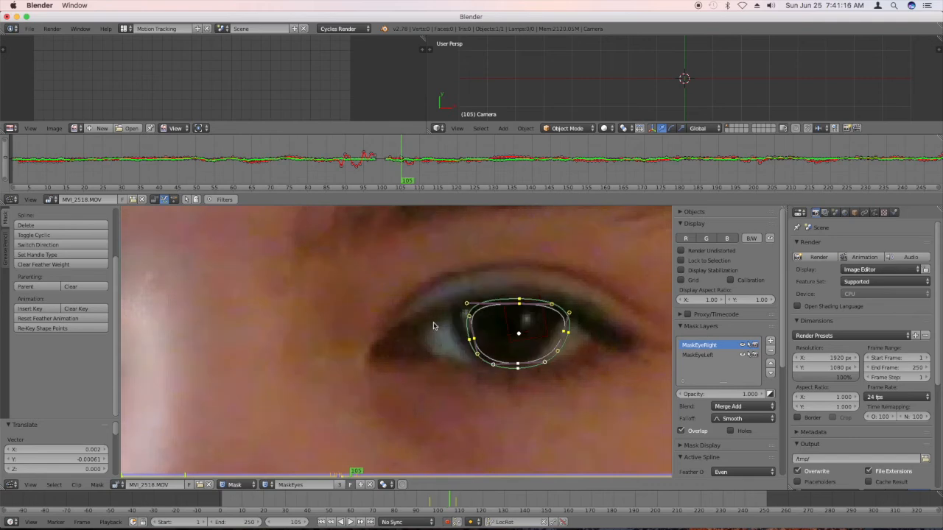
{"action": "key", "text": "b"}
{"action": "left_click_drag", "start_coordinate": [570, 383], "coordinate": [421, 263]}
{"action": "key", "text": "g"}
{"action": "left_click", "coordinate": [415, 263]}
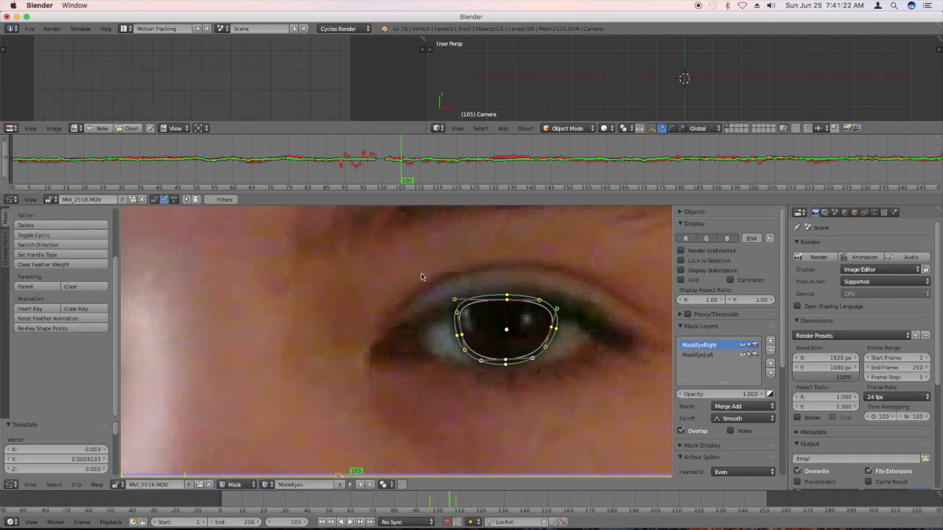
Step forward to frame 113 and back to frame 108 to check the image-right mask against the fully opened eye.
{"action": "key", "text": "Right"}
{"action": "key", "text": "Right"}
{"action": "key", "text": "Right"}
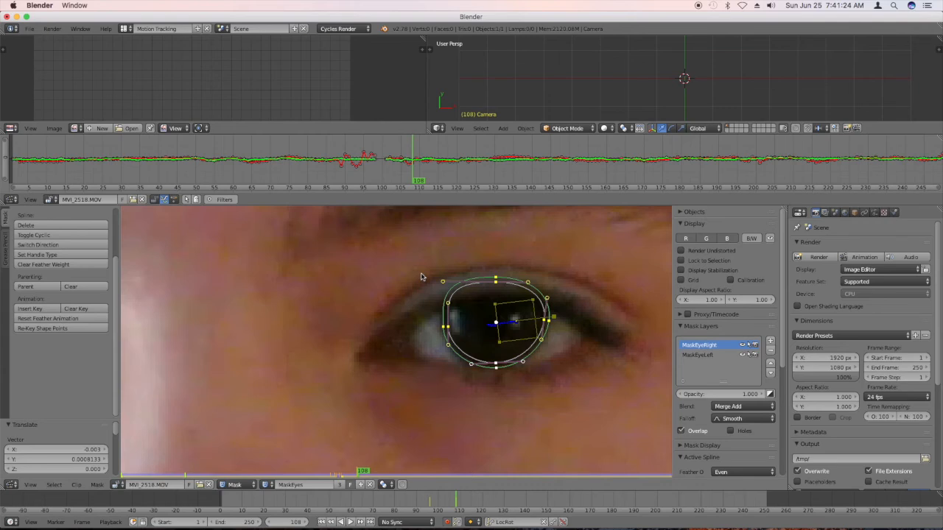
{"action": "key", "text": "Right"}
{"action": "key", "text": "Right"}
{"action": "key", "text": "Right"}
{"action": "key", "text": "Right"}
{"action": "key", "text": "Right"}
{"action": "key", "text": "Right"}
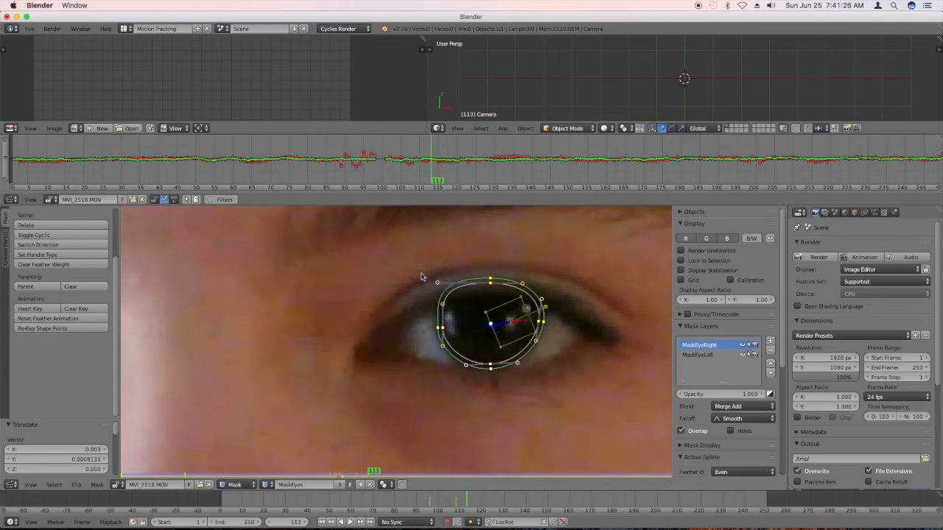
{"action": "key", "text": "Left"}
{"action": "key", "text": "Left"}
{"action": "key", "text": "Left"}
{"action": "key", "text": "Left"}
{"action": "key", "text": "Left"}
{"action": "key", "text": "Left"}
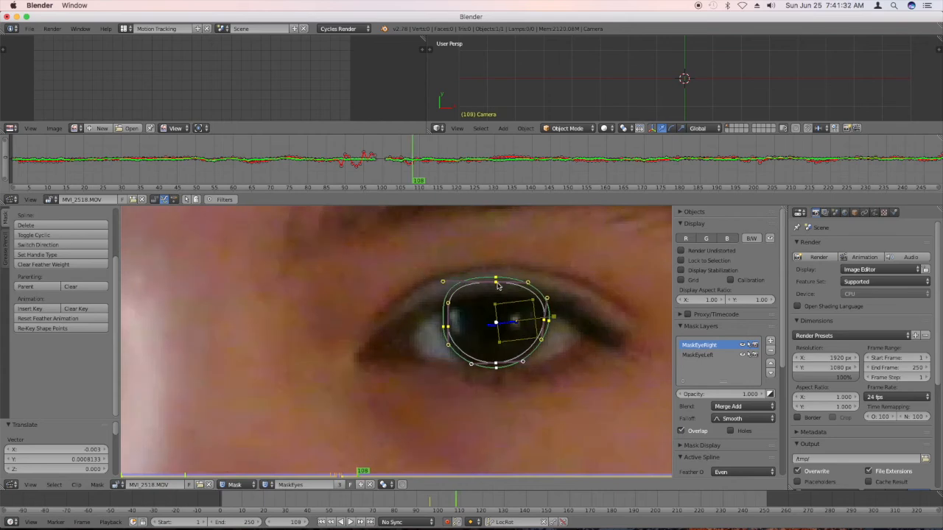
At frame 108, lower the image-right mask's top point to the upper eyelid and adjust the upper handles of both side points.
{"action": "left_click_drag", "start_coordinate": [497, 286], "coordinate": [500, 287]}
{"action": "key", "text": "g"}
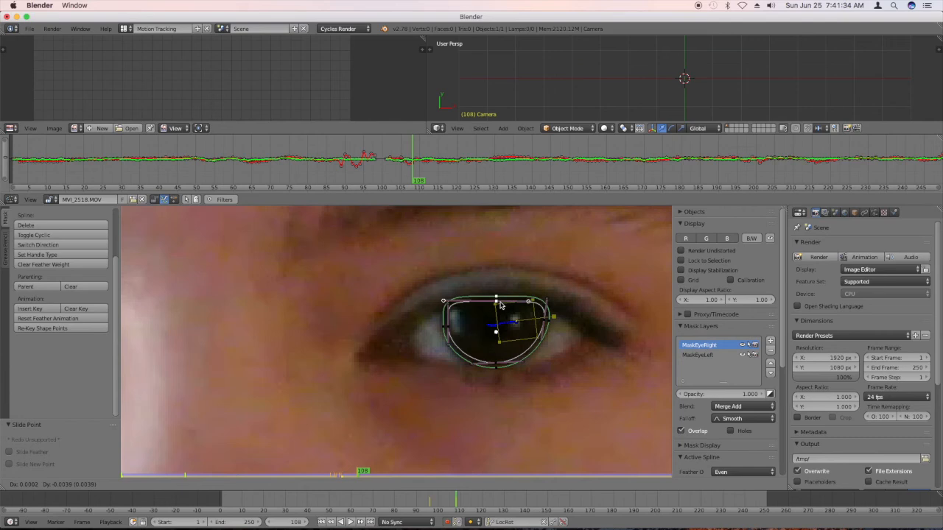
{"action": "left_click", "coordinate": [499, 302]}
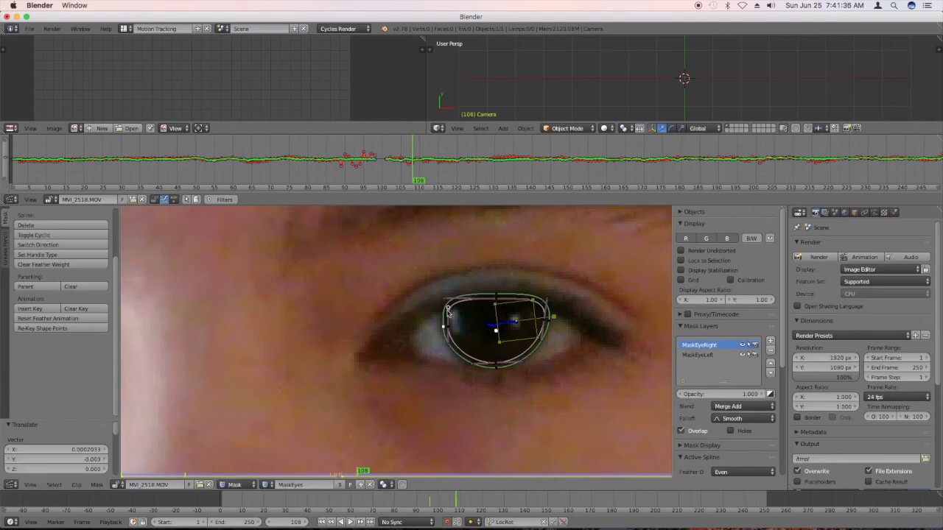
{"action": "left_click_drag", "start_coordinate": [447, 310], "coordinate": [453, 315]}
{"action": "left_click_drag", "start_coordinate": [547, 301], "coordinate": [548, 306]}
Step forward through the frames to around frame 140 to examine how well the image-right mask follows the iris and eyelid.
{"action": "key", "text": "Right"}
{"action": "key", "text": "Right"}
{"action": "key", "text": "Right"}
{"action": "key", "text": "Right"}
{"action": "key", "text": "Right"}
{"action": "key", "text": "Right"}
{"action": "key", "text": "Right"}
{"action": "key", "text": "Right"}
{"action": "key", "text": "Right"}
{"action": "key", "text": "Right"}
{"action": "key", "text": "Right"}
{"action": "key", "text": "Right"}
{"action": "key", "text": "Right"}
{"action": "key", "text": "Right"}
{"action": "key", "text": "Right"}
{"action": "key", "text": "Right"}
{"action": "key", "text": "Right"}
{"action": "key", "text": "Right"}
{"action": "key", "text": "Right"}
{"action": "key", "text": "Right"}
{"action": "key", "text": "Right"}
{"action": "key", "text": "Right"}
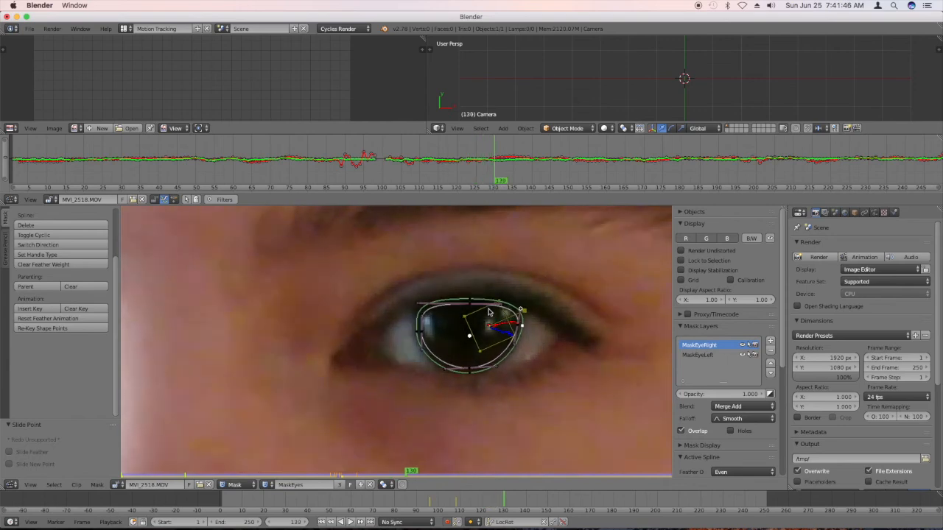
{"action": "key", "text": "Right"}
{"action": "key", "text": "Right"}
{"action": "key", "text": "Right"}
{"action": "key", "text": "Right"}
{"action": "key", "text": "Right"}
{"action": "key", "text": "Right"}
{"action": "key", "text": "Right"}
{"action": "key", "text": "Right"}
{"action": "key", "text": "Right"}
{"action": "key", "text": "Right"}
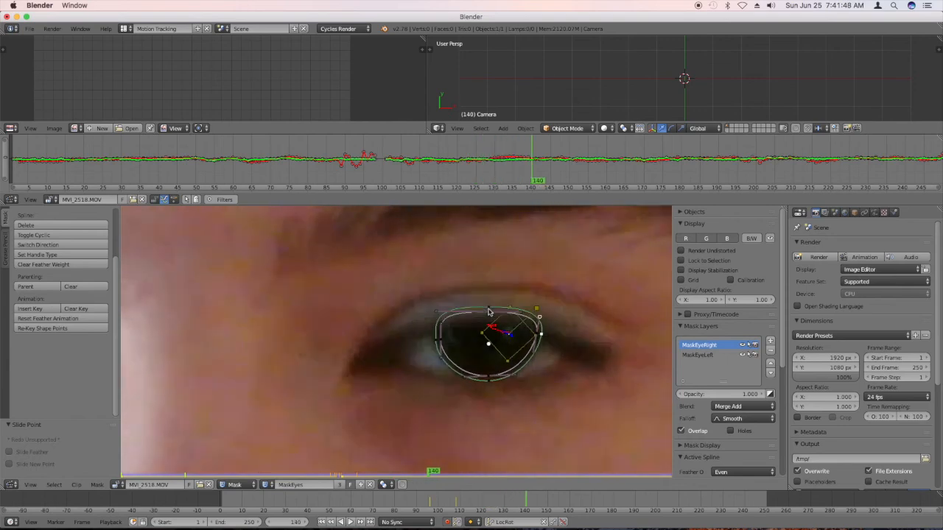
{"action": "key", "text": "Right"}
{"action": "key", "text": "Right"}
{"action": "key", "text": "Right"}
{"action": "key", "text": "Left"}
{"action": "key", "text": "Left"}
{"action": "key", "text": "Left"}
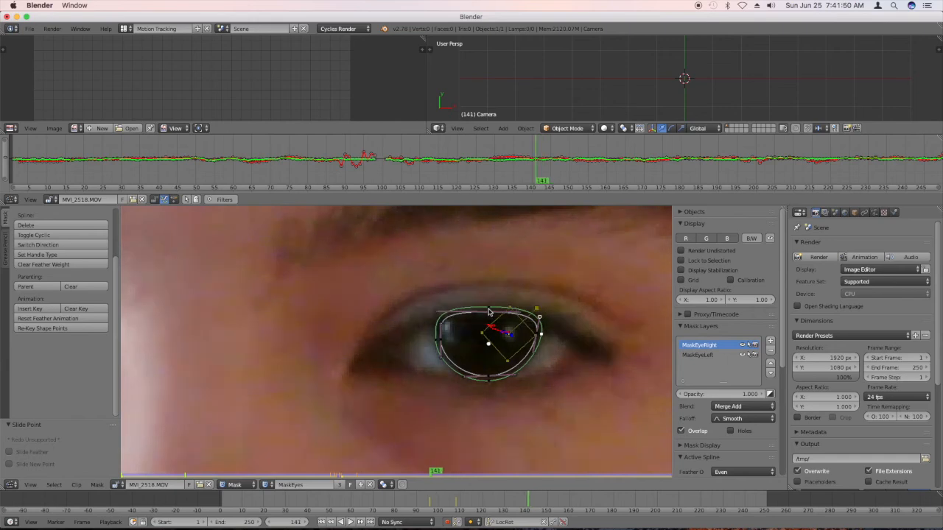
{"action": "key", "text": "Left"}
{"action": "key", "text": "Right"}
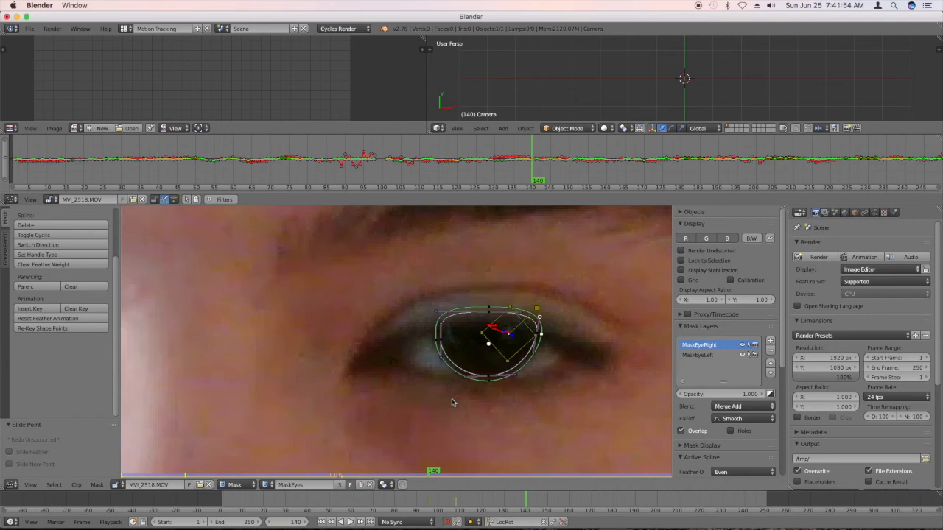
At frame 140, adjust the handles of the image-right mask's inner side point and lower its top point to the drooping eyelid.
{"action": "right_click_drag", "start_coordinate": [441, 360], "coordinate": [448, 362]}
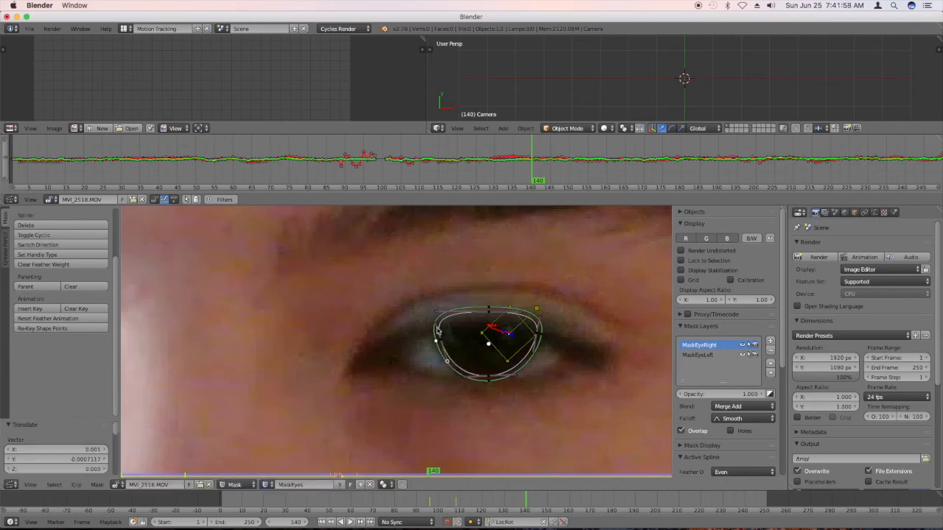
{"action": "left_click_drag", "start_coordinate": [437, 327], "coordinate": [438, 330]}
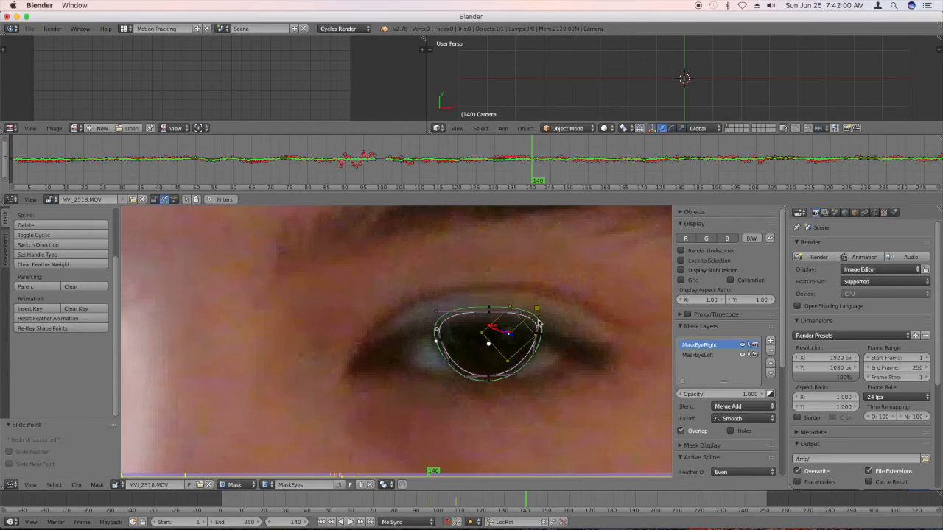
{"action": "right_click", "coordinate": [490, 313]}
{"action": "key", "text": "g"}
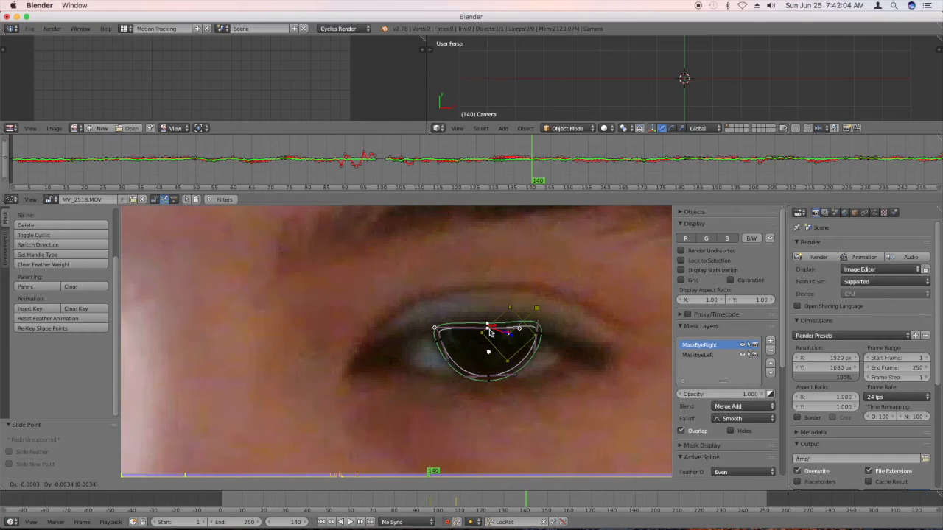
{"action": "left_click", "coordinate": [490, 332]}
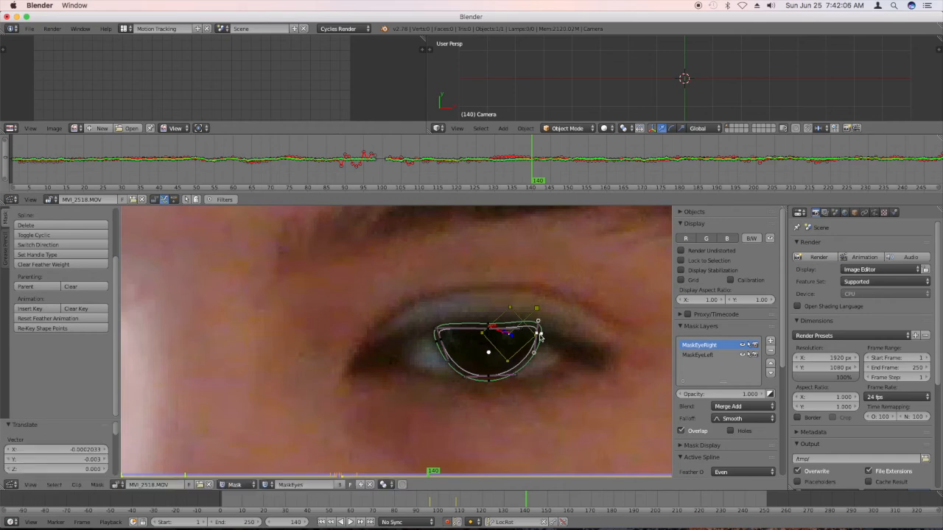
Pull both side points of the image-right mask inward and down and adjust their handles to fit the partly covered iris.
{"action": "key", "text": "g"}
{"action": "left_click", "coordinate": [537, 344]}
{"action": "left_click_drag", "start_coordinate": [530, 364], "coordinate": [531, 350]}
{"action": "left_click_drag", "start_coordinate": [442, 344], "coordinate": [450, 359]}
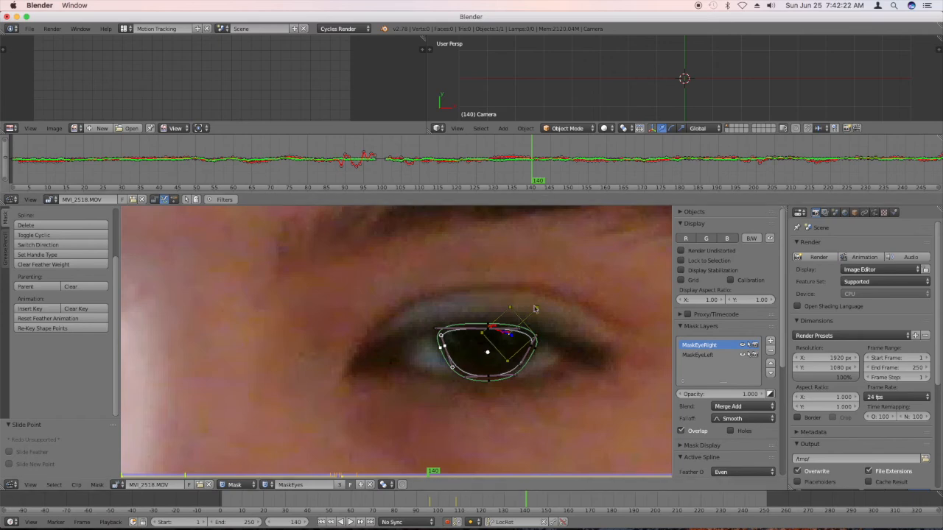
At frame 115, raise the image-right mask's top point slightly to the upper eyelid and insert a shape key.
{"action": "left_click", "coordinate": [551, 183]}
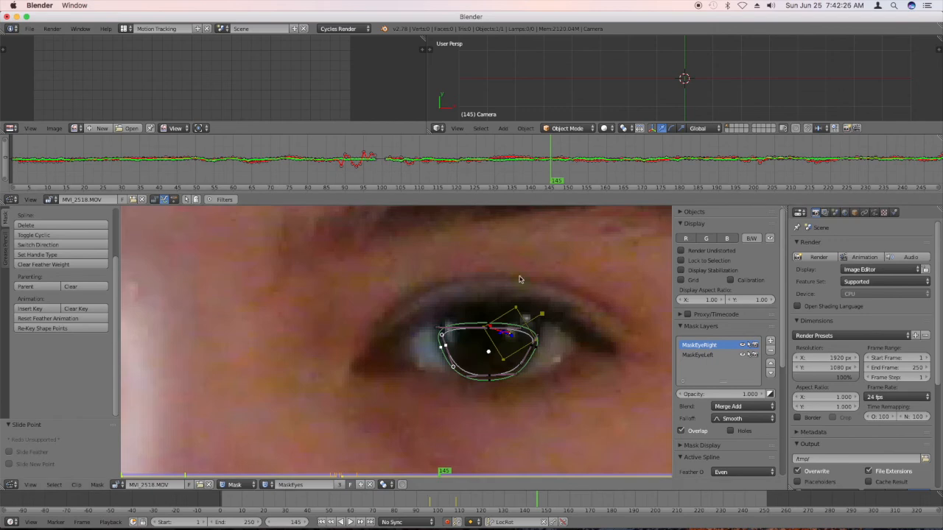
{"action": "left_click_drag", "start_coordinate": [544, 182], "coordinate": [456, 181]}
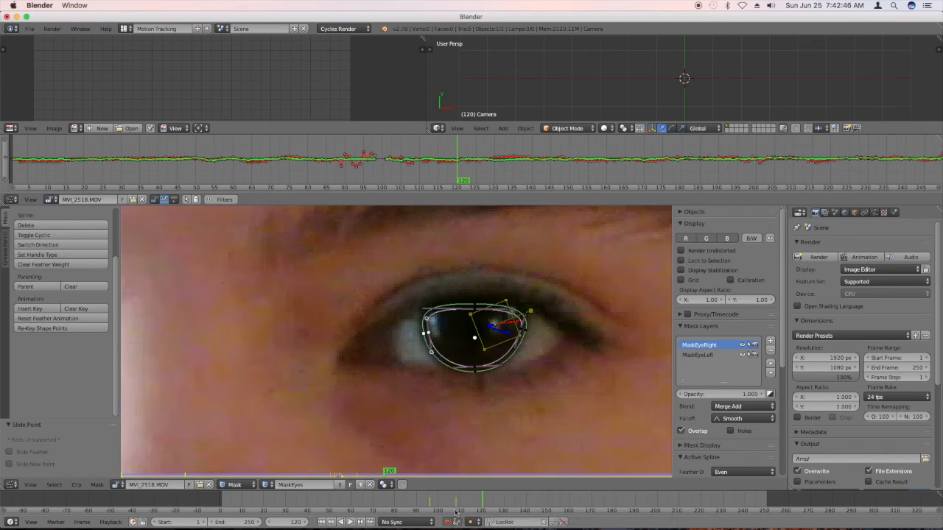
{"action": "scroll", "coordinate": [460, 397], "scroll_direction": "down", "scroll_amount": 5}
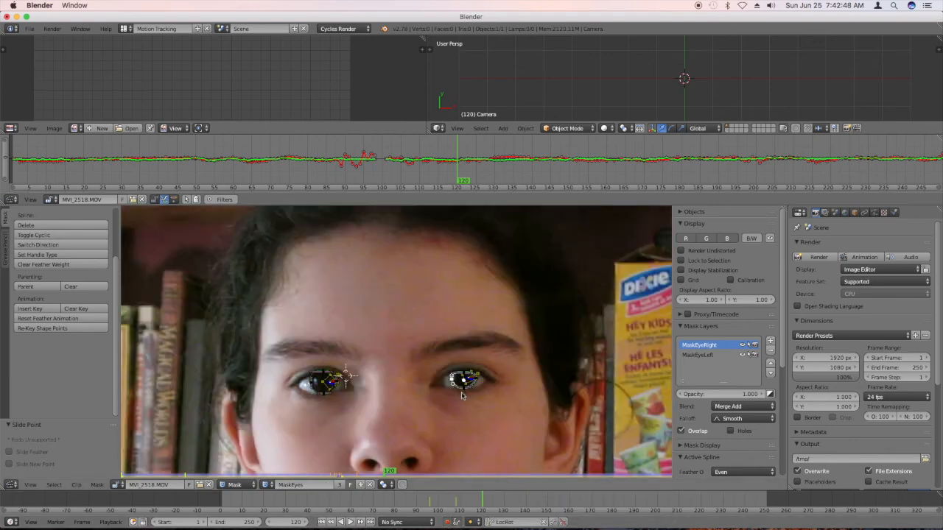
{"action": "scroll", "coordinate": [461, 396], "scroll_direction": "up", "scroll_amount": 2}
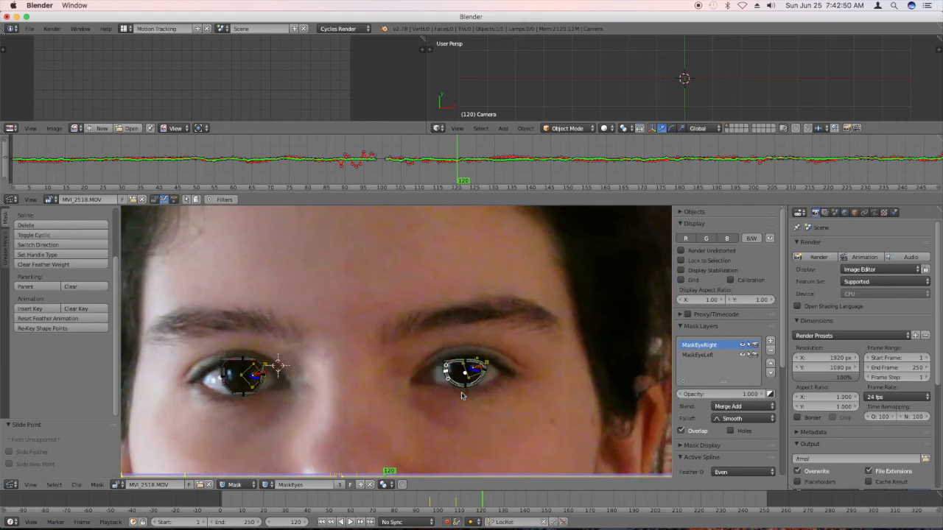
{"action": "scroll", "coordinate": [461, 396], "scroll_direction": "up", "scroll_amount": 2}
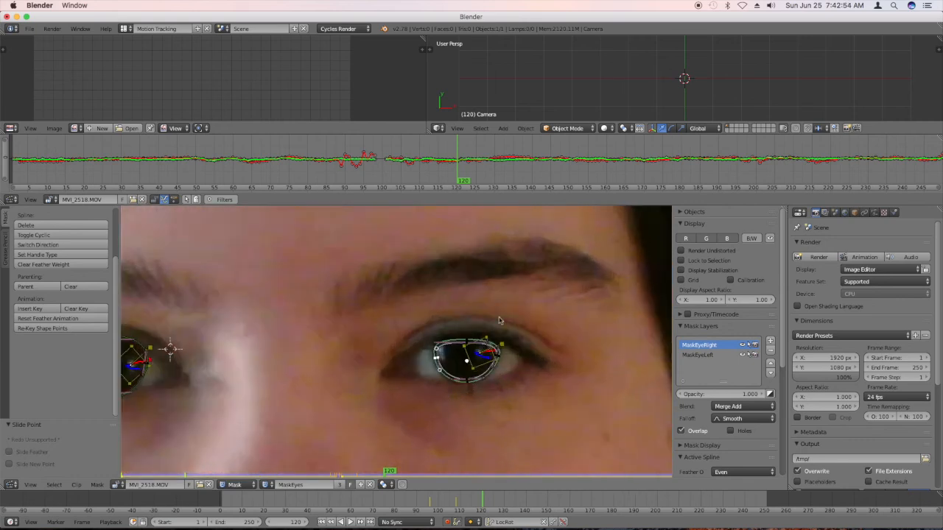
{"action": "scroll", "coordinate": [477, 341], "scroll_direction": "up", "scroll_amount": 2}
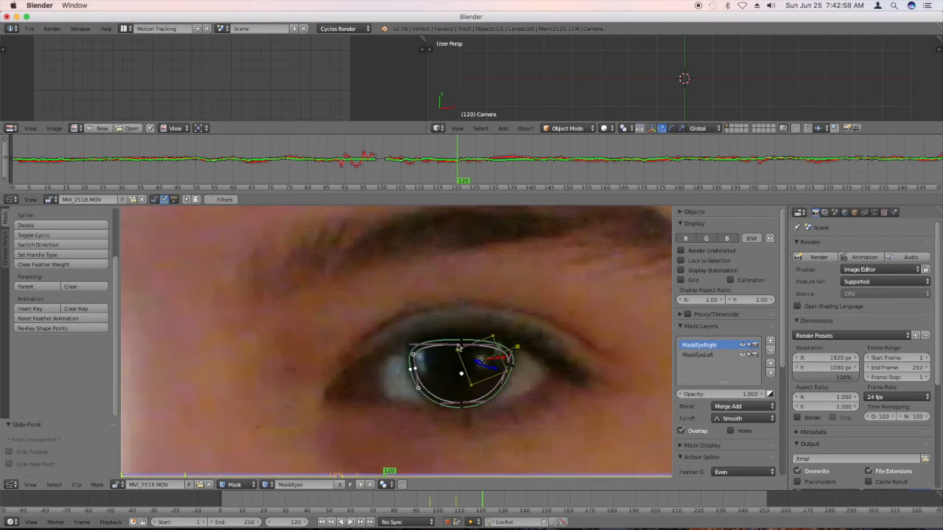
{"action": "left_click", "coordinate": [462, 343]}
{"action": "mouse_move", "coordinate": [462, 183]}
{"action": "left_mouse_down"}
{"action": "mouse_move", "coordinate": [430, 182]}
{"action": "mouse_move", "coordinate": [875, 182]}
{"action": "mouse_move", "coordinate": [400, 193]}
{"action": "mouse_move", "coordinate": [452, 194]}
{"action": "left_mouse_up"}
{"action": "left_click_drag", "start_coordinate": [445, 194], "coordinate": [437, 194]}
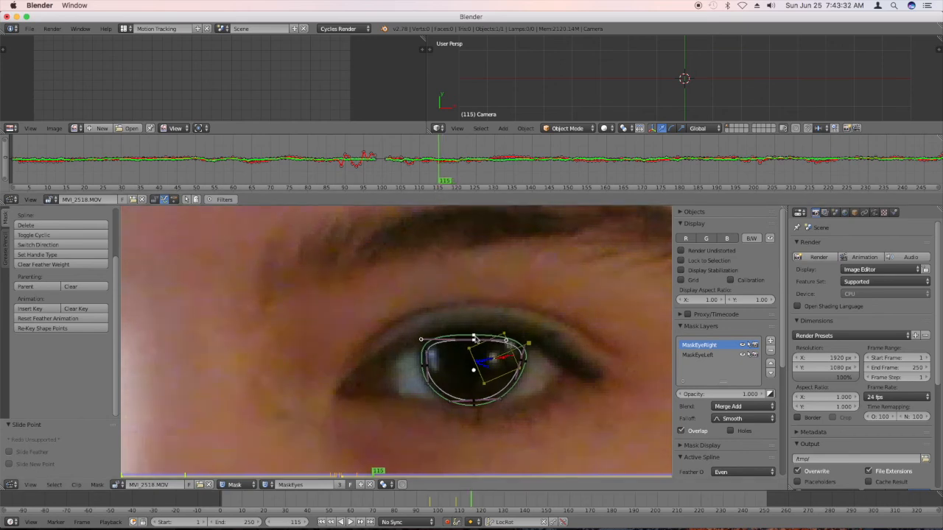
{"action": "key", "text": "g"}
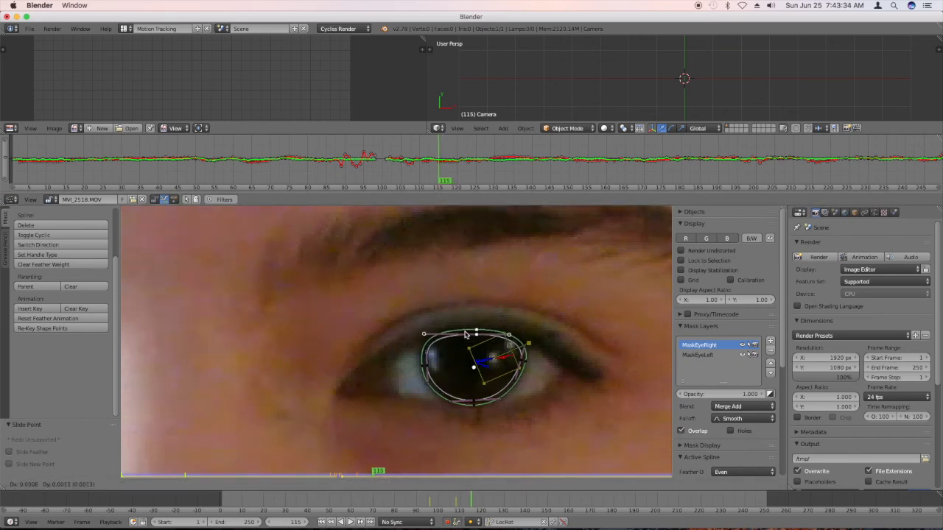
{"action": "left_click", "coordinate": [460, 341]}
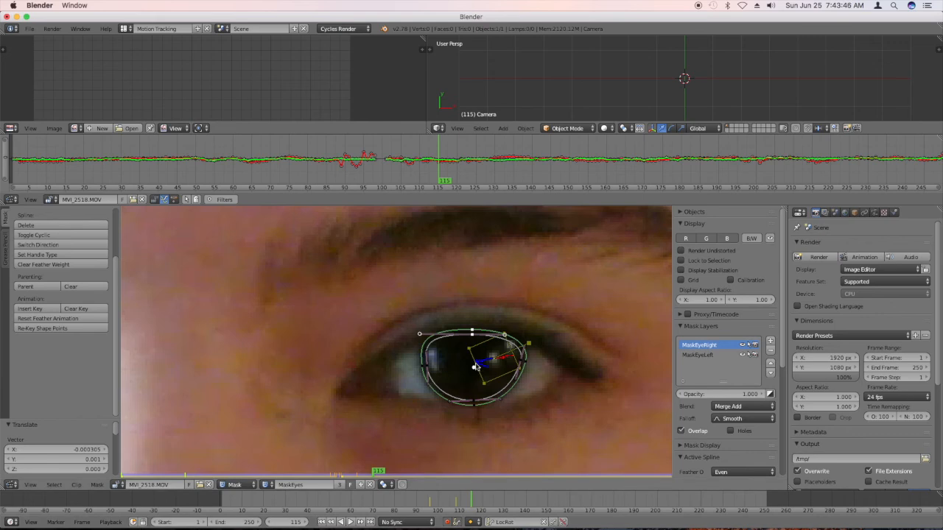
{"action": "key", "text": "i"}
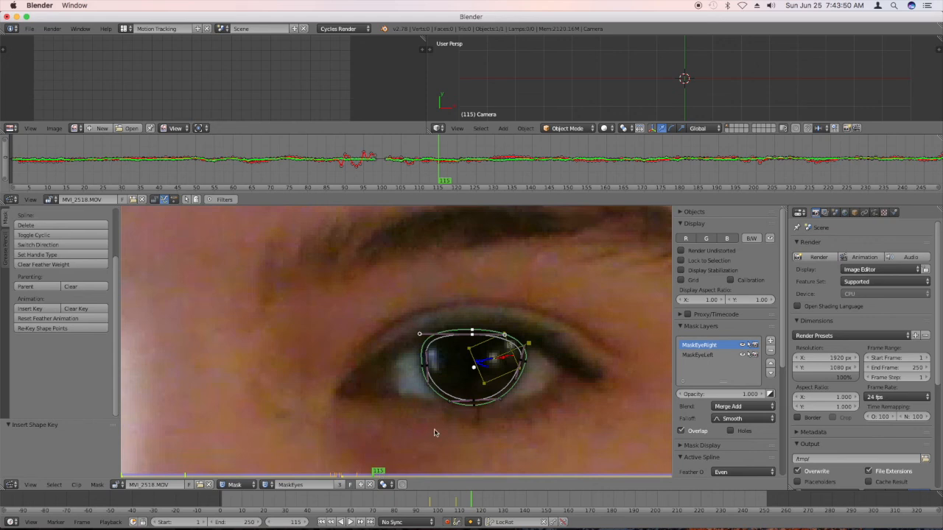
At frame 127, insert a shape key and raise the image-right mask's top point to the upper eyelid.
{"action": "left_click", "coordinate": [377, 466]}
{"action": "key", "text": "Right"}
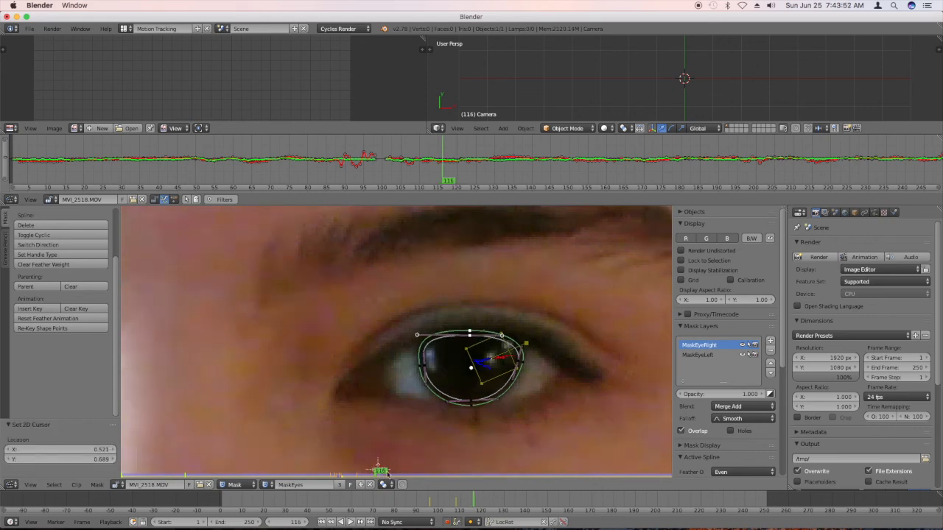
{"action": "mouse_move", "coordinate": [376, 476]}
{"action": "left_mouse_down"}
{"action": "mouse_move", "coordinate": [361, 476]}
{"action": "mouse_move", "coordinate": [400, 475]}
{"action": "left_mouse_up"}
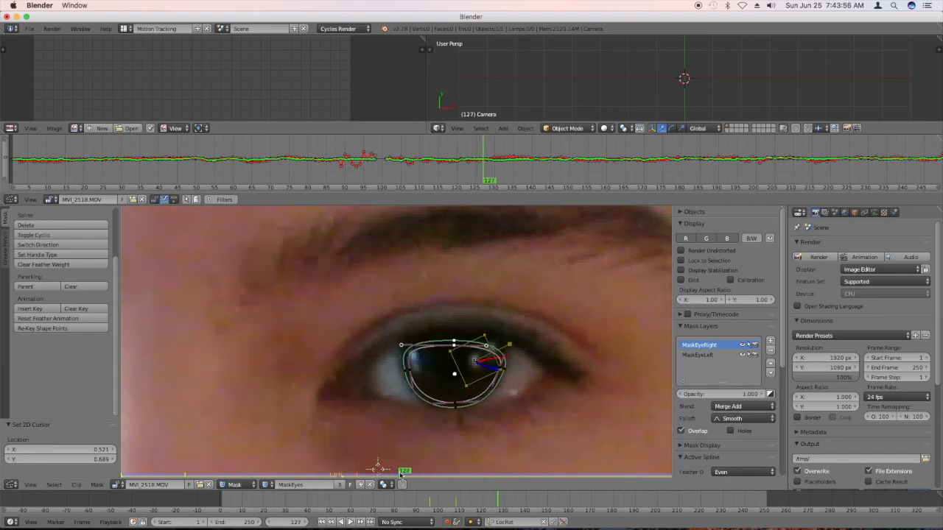
{"action": "key", "text": "i"}
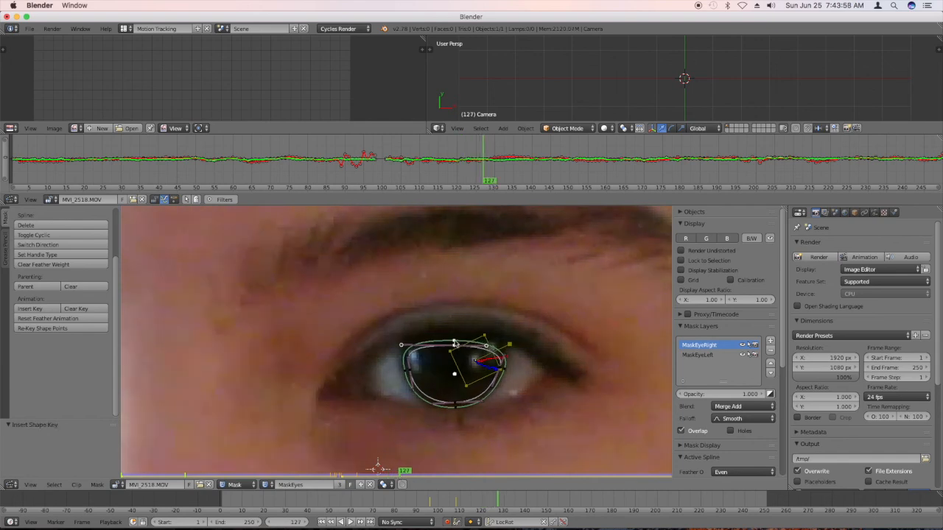
{"action": "key", "text": "g"}
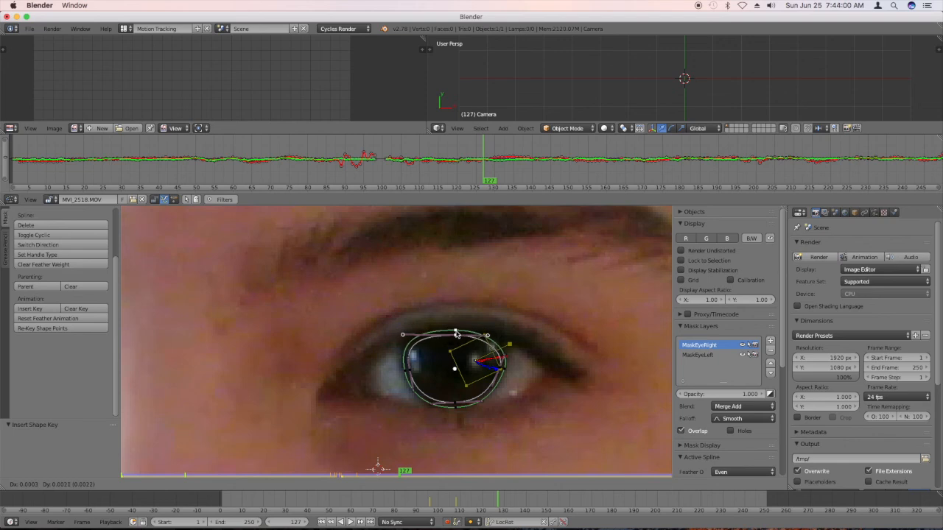
{"action": "left_click", "coordinate": [456, 332]}
Nudge both side points of the image-right mask upward and slightly outward at frame 127, and insert a shape key for the whole mask.
{"action": "left_click", "coordinate": [502, 370]}
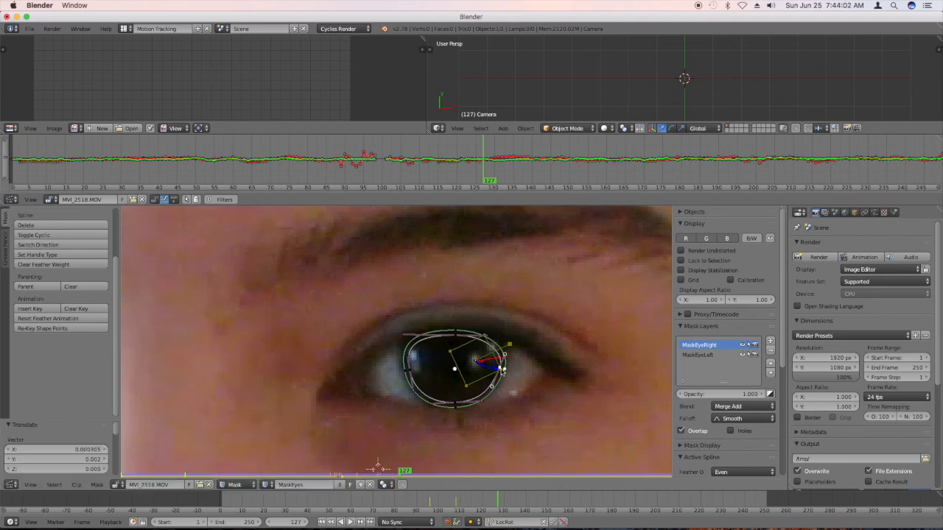
{"action": "key", "text": "g"}
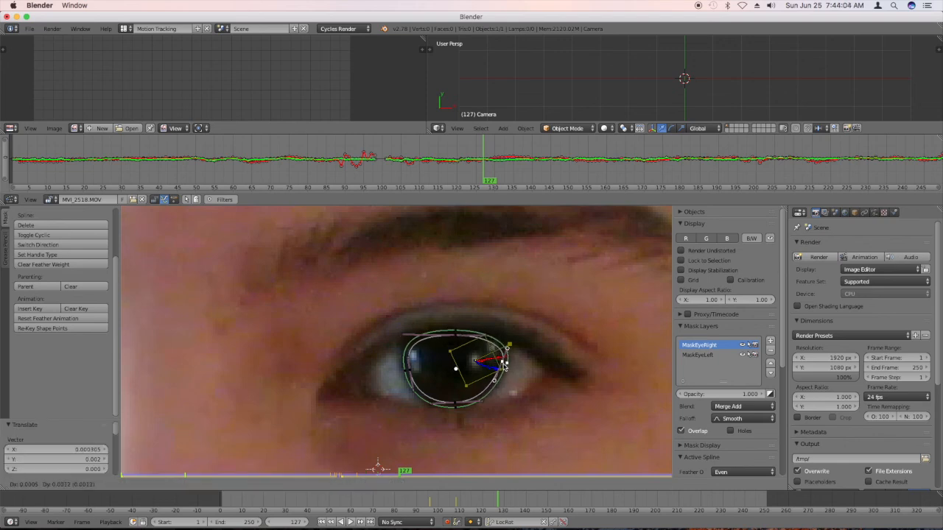
{"action": "left_click", "coordinate": [504, 368]}
{"action": "left_click", "coordinate": [405, 368]}
{"action": "key", "text": "g"}
{"action": "left_click", "coordinate": [404, 367]}
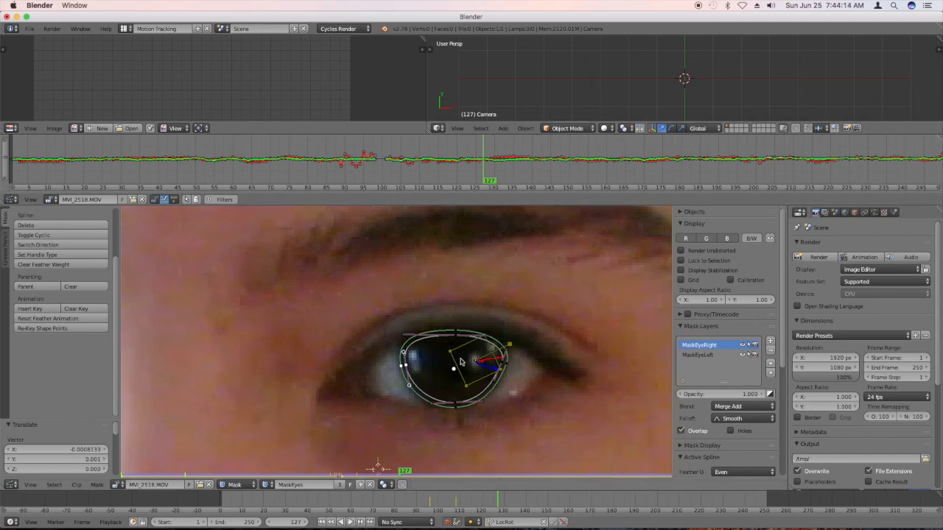
{"action": "key", "text": "b"}
{"action": "left_click_drag", "start_coordinate": [508, 429], "coordinate": [344, 301]}
{"action": "key", "text": "i"}
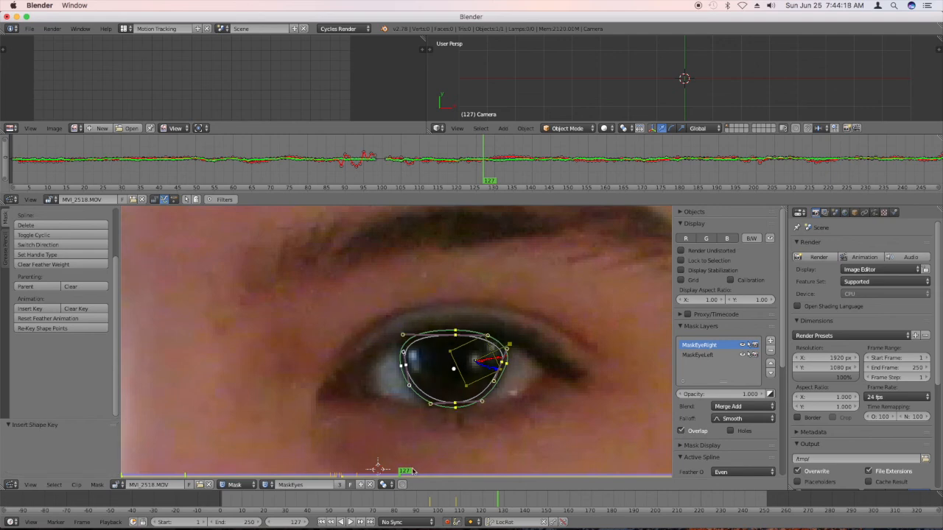
Play and scrub the clip up to frame 139 to check how the image-right mask follows the iris.
{"action": "key", "text": "alt+a"}
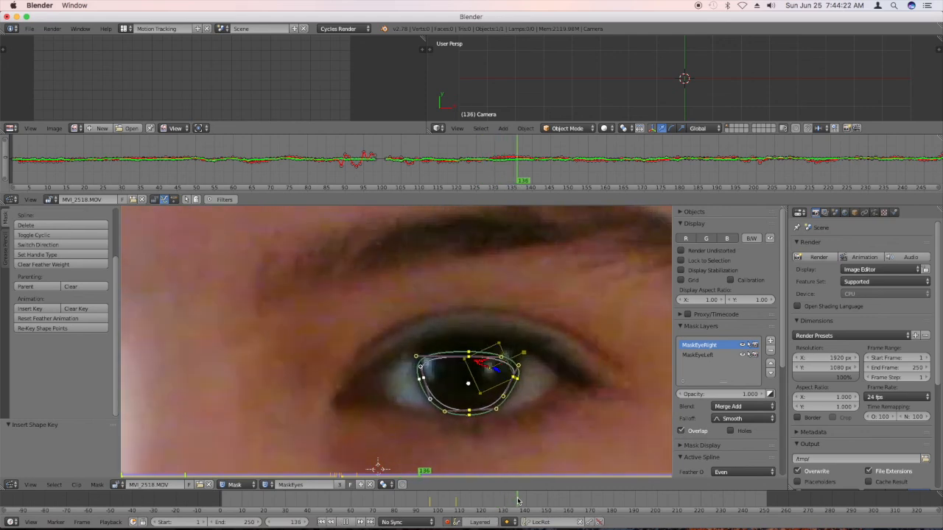
{"action": "left_click_drag", "start_coordinate": [526, 502], "coordinate": [525, 502]}
{"action": "key", "text": "alt+a"}
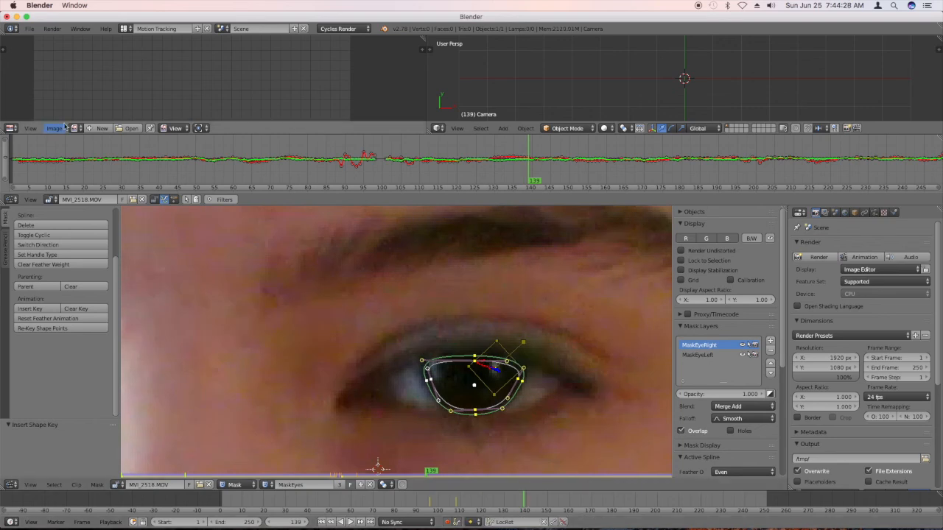
Turn the empty image editor into a Dope Sheet in Mask mode and go to the mask keyframe at frame 140.
{"action": "left_click", "coordinate": [10, 128]}
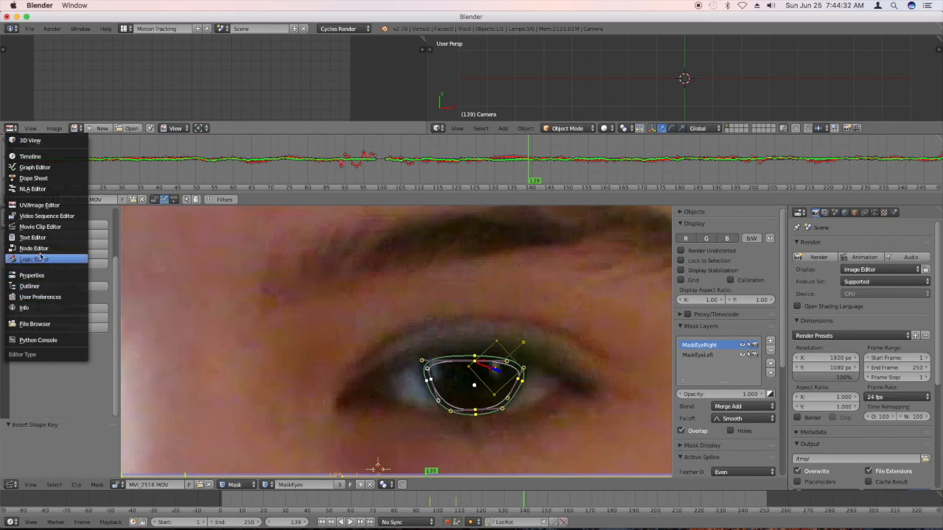
{"action": "left_click", "coordinate": [33, 178]}
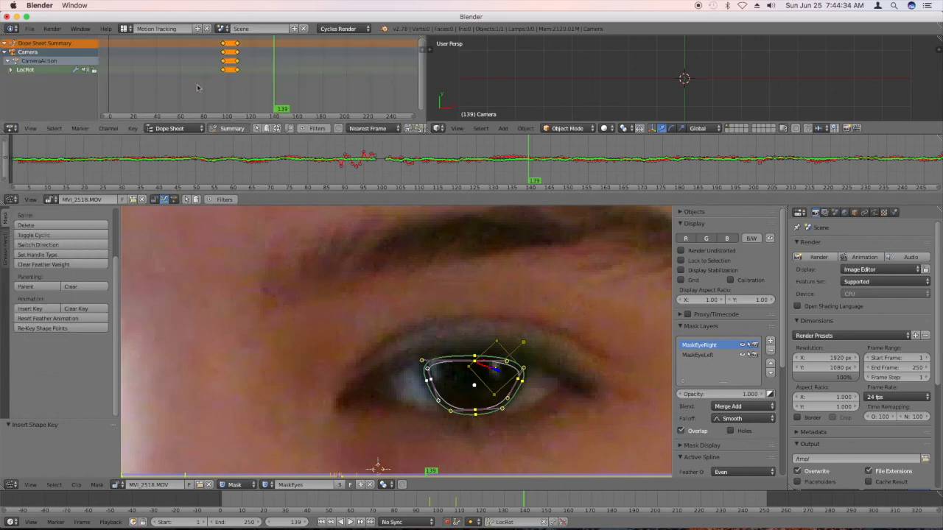
{"action": "scroll", "coordinate": [201, 82], "scroll_direction": "up", "scroll_amount": 5}
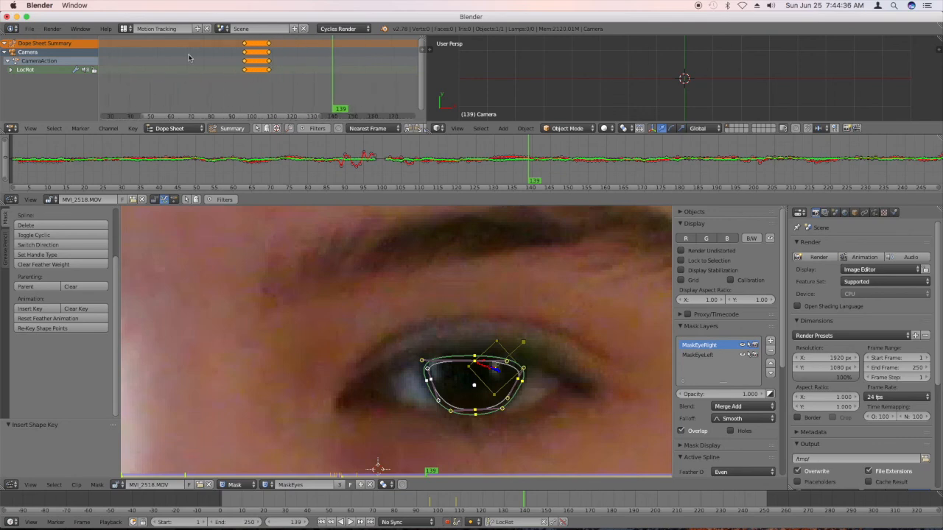
{"action": "left_click", "coordinate": [214, 129]}
{"action": "left_click", "coordinate": [214, 130]}
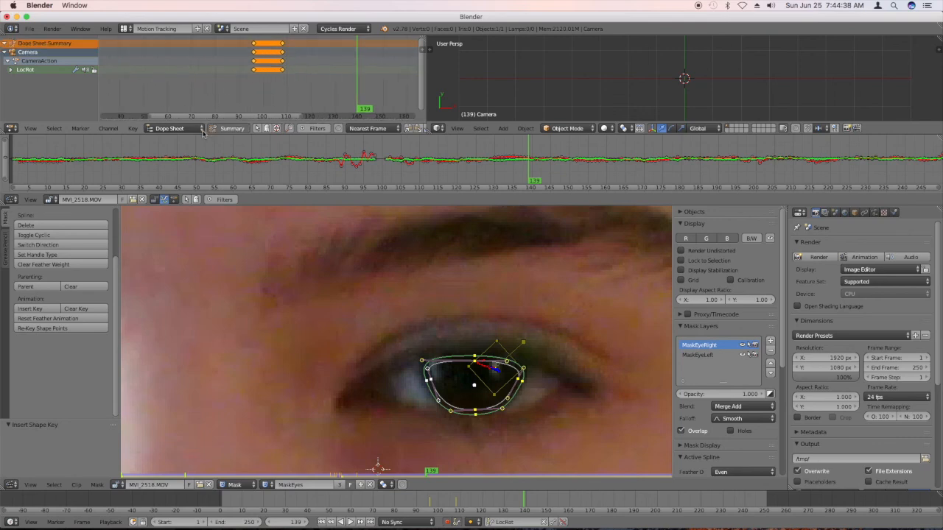
{"action": "left_click", "coordinate": [193, 130]}
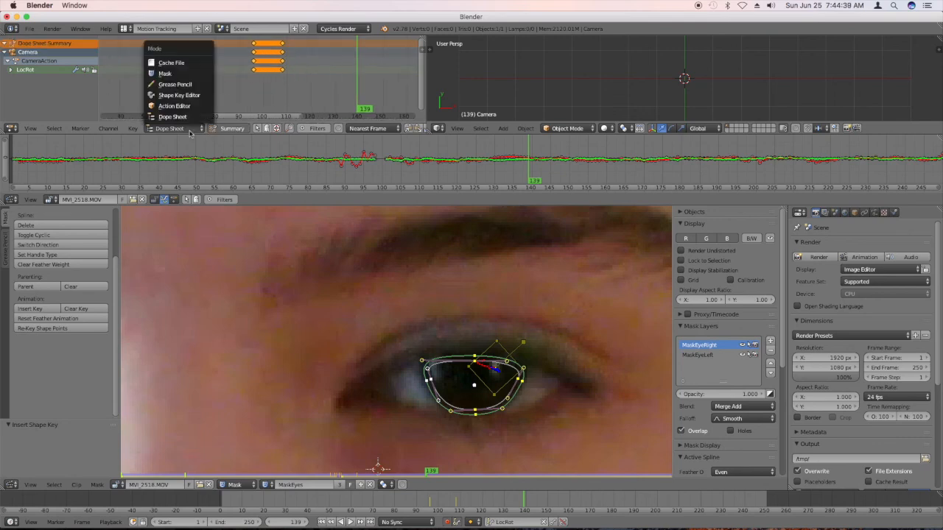
{"action": "left_click", "coordinate": [191, 74]}
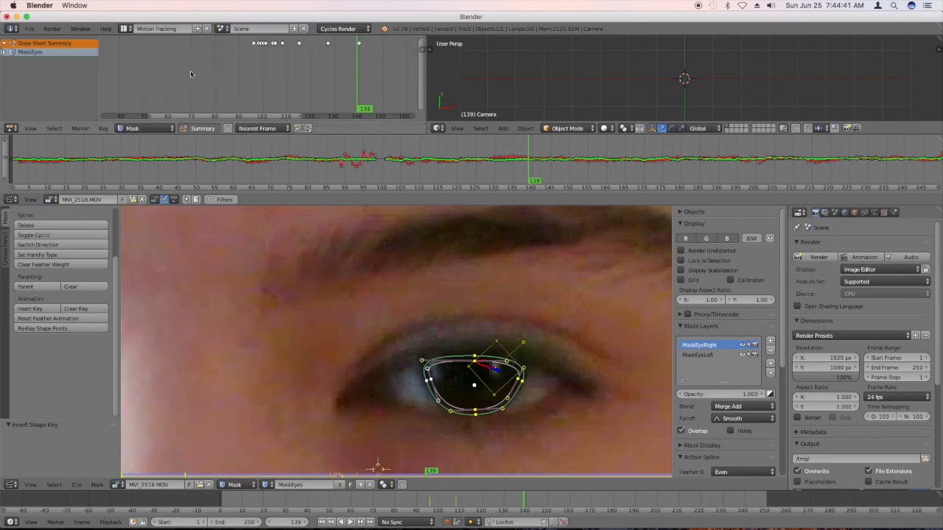
{"action": "left_click", "coordinate": [360, 104]}
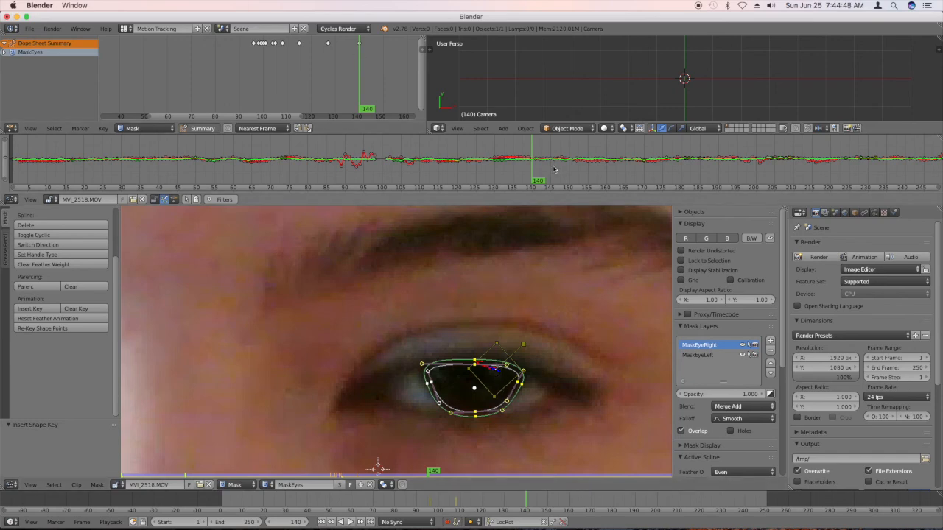
At frame 135, insert a shape key and raise the image-right mask's top point to the upper eyelid.
{"action": "left_click_drag", "start_coordinate": [508, 168], "coordinate": [512, 166]}
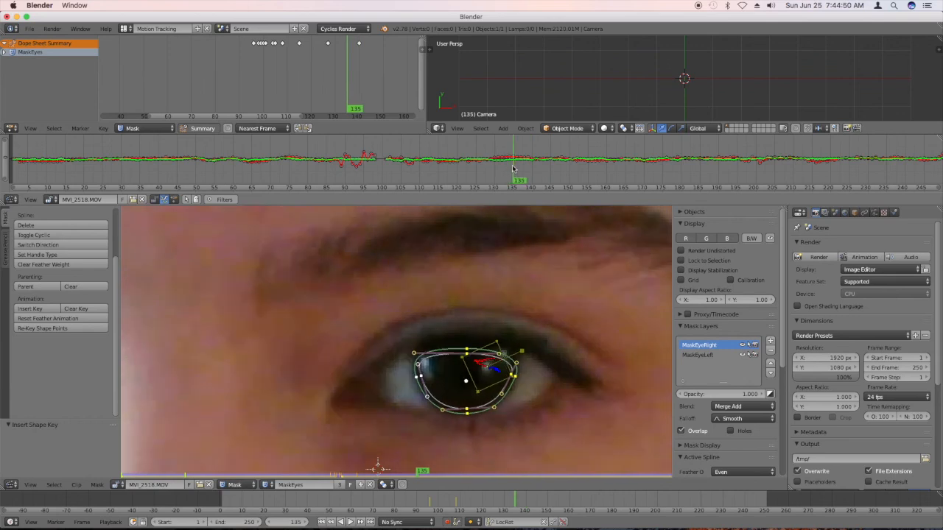
{"action": "key", "text": "i"}
{"action": "key", "text": "a"}
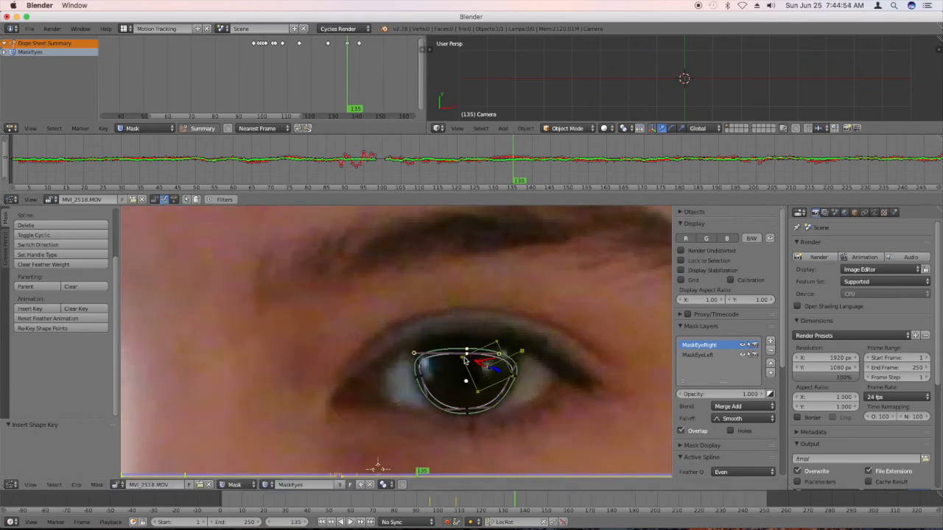
{"action": "key", "text": "g"}
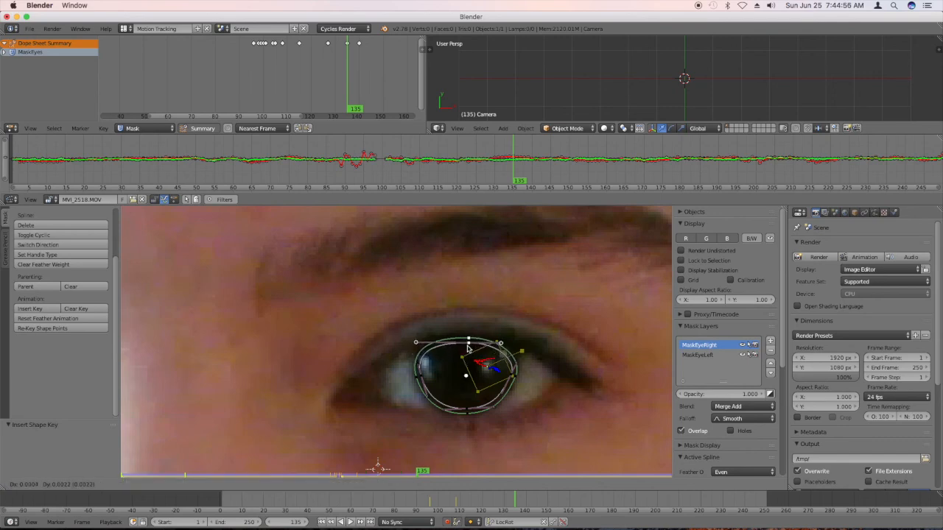
{"action": "left_click", "coordinate": [467, 349]}
Move both side points of the image-right mask slightly up and outward at frame 135 and adjust their lower handles to the iris edge.
{"action": "right_click", "coordinate": [515, 378]}
{"action": "key", "text": "g"}
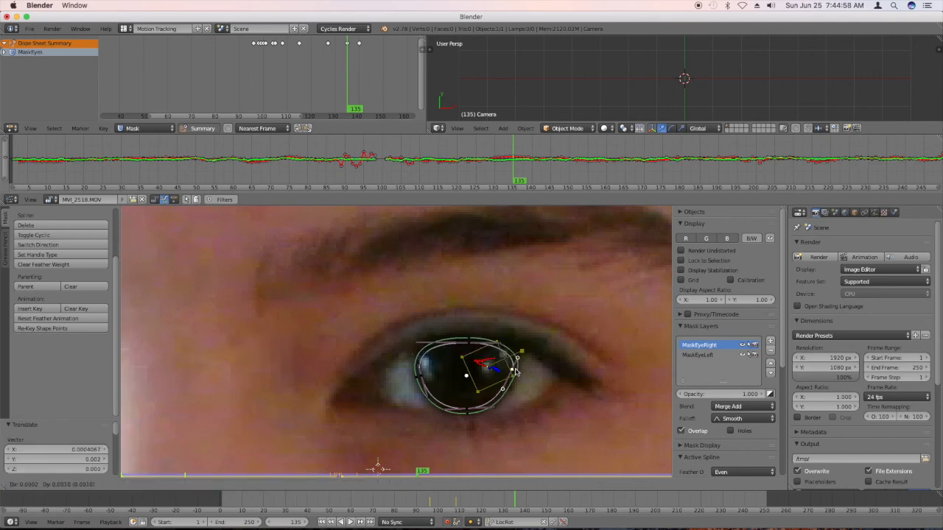
{"action": "left_click", "coordinate": [519, 369]}
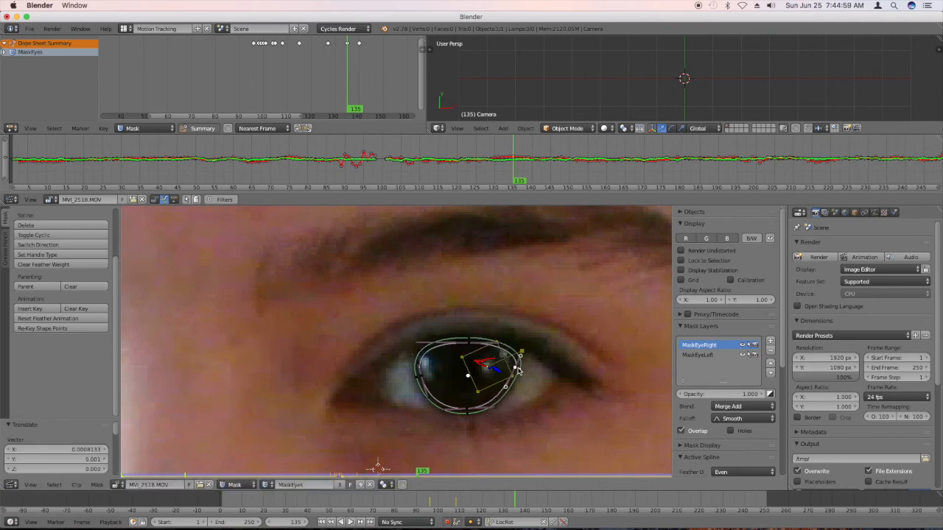
{"action": "right_click", "coordinate": [414, 379]}
{"action": "key", "text": "g"}
{"action": "left_click", "coordinate": [414, 378]}
{"action": "right_click", "coordinate": [513, 397]}
{"action": "key", "text": "g"}
{"action": "left_click", "coordinate": [514, 395]}
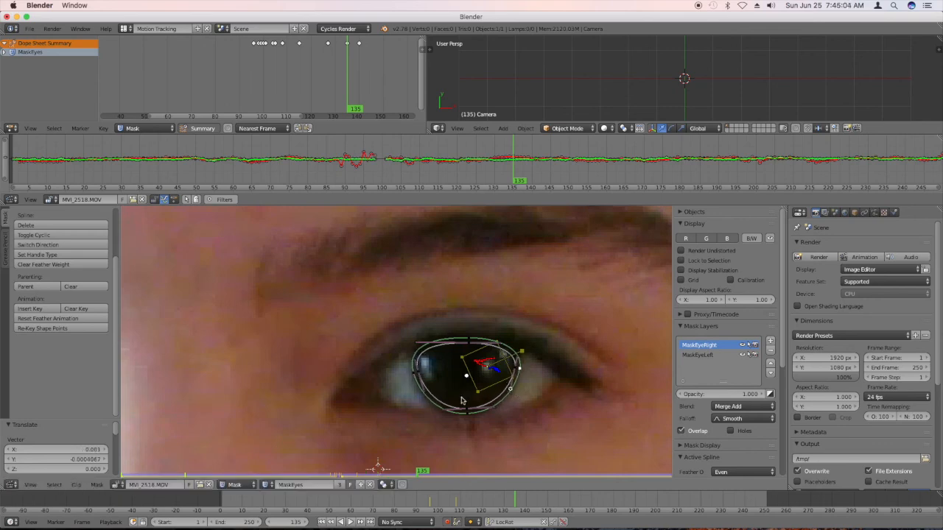
{"action": "key", "text": "g"}
{"action": "left_click", "coordinate": [428, 397]}
Lower the image-right mask's bottom point slightly and fine-tune its top point at frame 135.
{"action": "right_click", "coordinate": [466, 410]}
{"action": "key", "text": "g"}
{"action": "left_click", "coordinate": [466, 412]}
{"action": "right_click", "coordinate": [469, 338]}
{"action": "key", "text": "g"}
{"action": "left_click", "coordinate": [471, 343]}
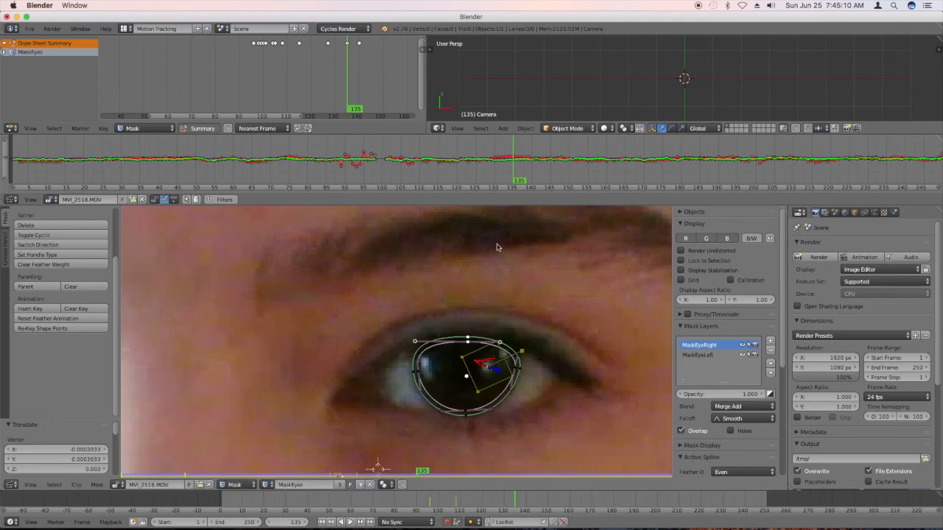
At frame 145, raise the image-right mask's top point and move its outer side point and lower handle out to the iris edge.
{"action": "left_click", "coordinate": [533, 183]}
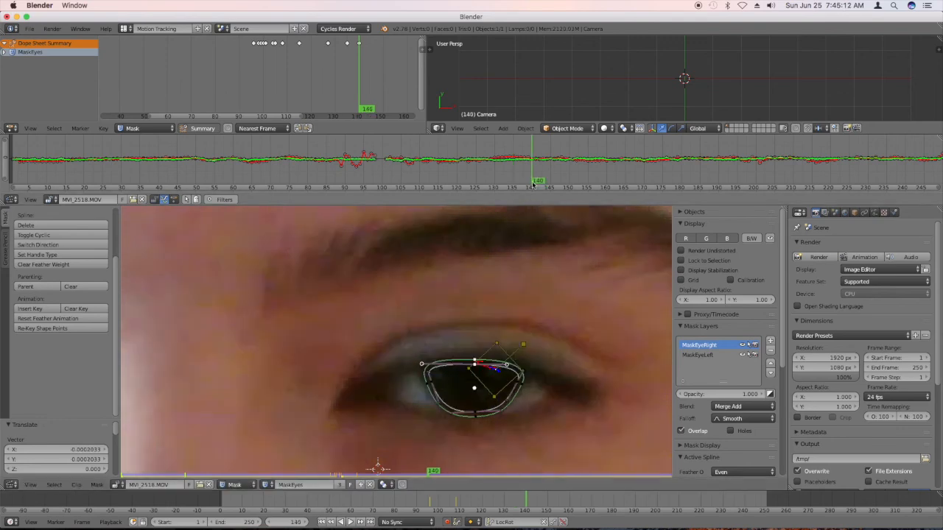
{"action": "left_click", "coordinate": [552, 179]}
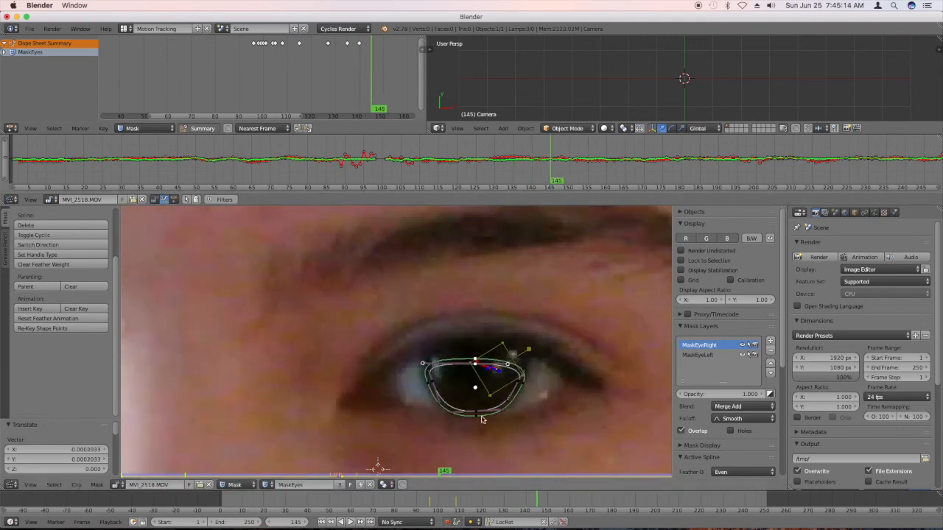
{"action": "key", "text": "g"}
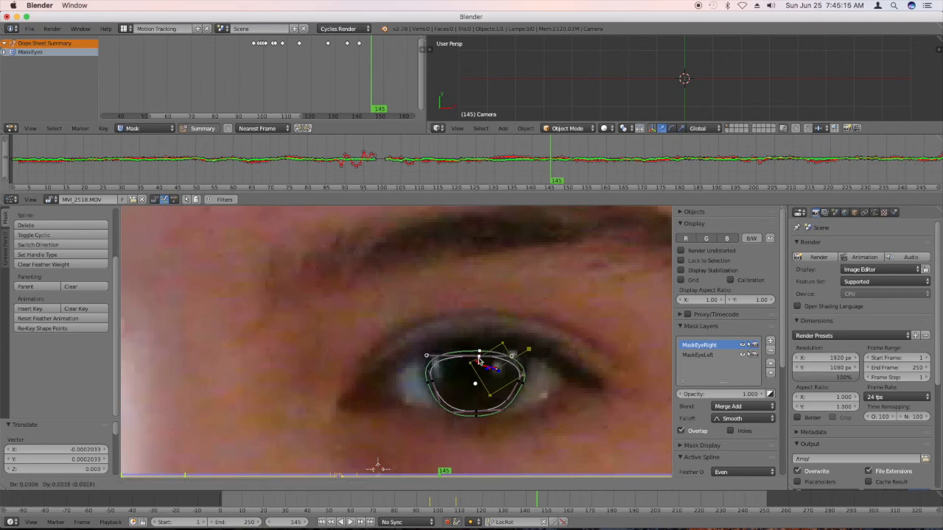
{"action": "left_click", "coordinate": [515, 373]}
{"action": "right_click", "coordinate": [517, 378]}
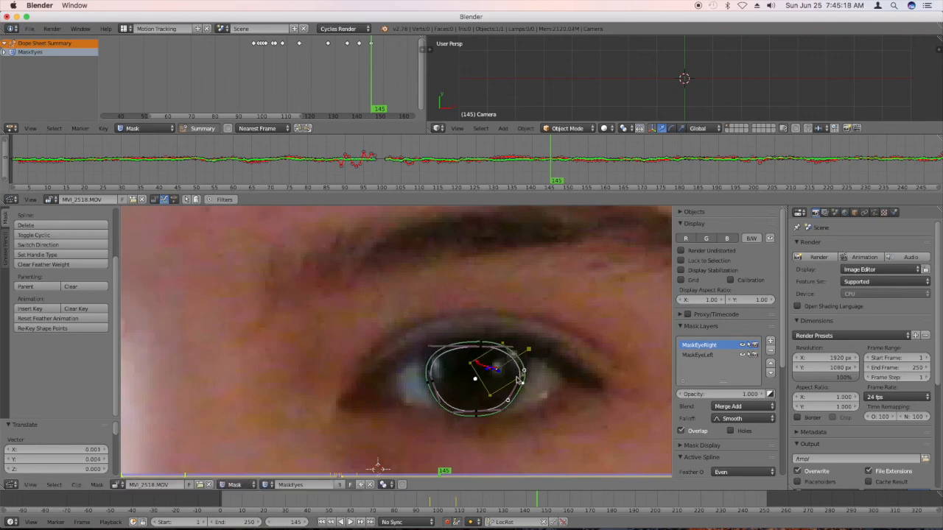
{"action": "key", "text": "g"}
{"action": "left_click", "coordinate": [521, 369]}
{"action": "left_click_drag", "start_coordinate": [516, 394], "coordinate": [519, 395]}
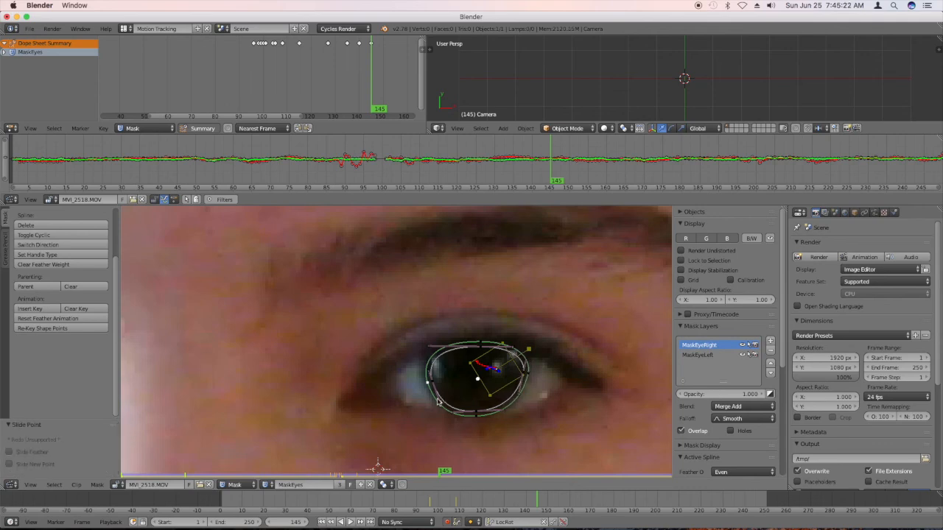
Move the image-right mask's inner side point and handle outward and raise its bottom point slightly at frame 145.
{"action": "key", "text": "g"}
{"action": "left_click", "coordinate": [435, 404]}
{"action": "right_click", "coordinate": [432, 385]}
{"action": "key", "text": "g"}
{"action": "left_click", "coordinate": [430, 378]}
{"action": "right_click", "coordinate": [473, 415]}
{"action": "key", "text": "g"}
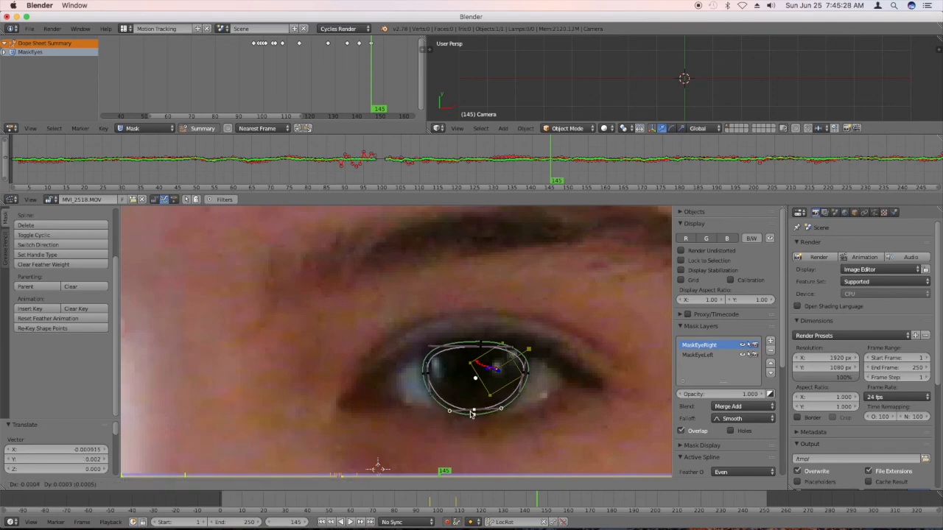
{"action": "left_click", "coordinate": [471, 415]}
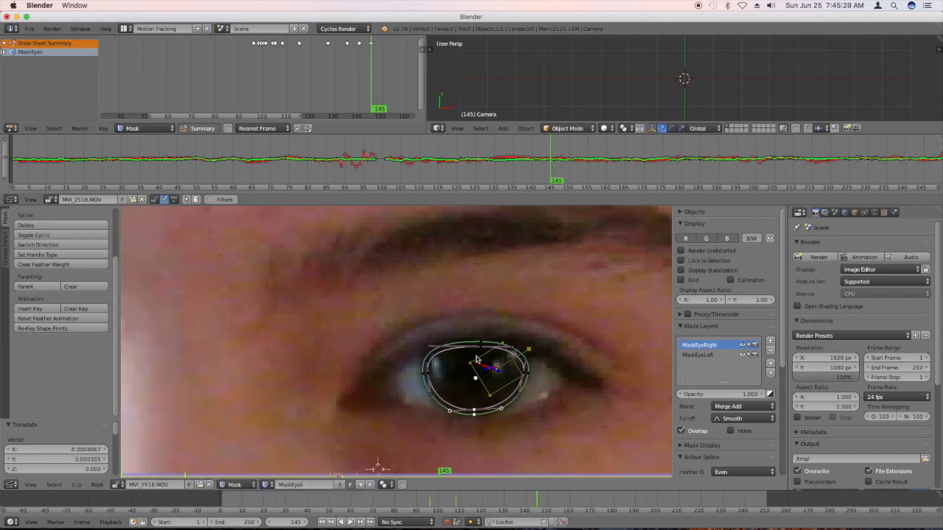
At frame 155, raise the image-right mask's top point to the eyelid and nudge its inner side point to the iris edge.
{"action": "left_click", "coordinate": [570, 174]}
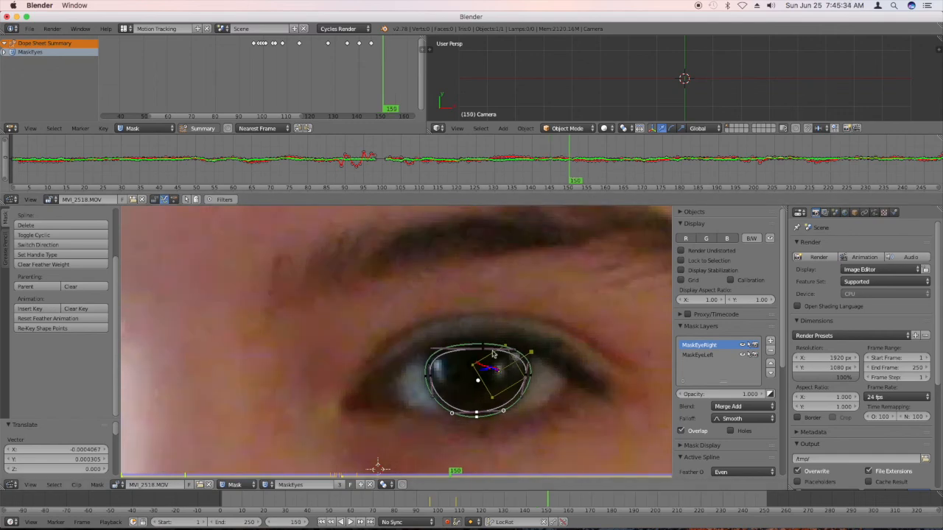
{"action": "left_click", "coordinate": [589, 174]}
{"action": "left_click_drag", "start_coordinate": [590, 174], "coordinate": [588, 175]}
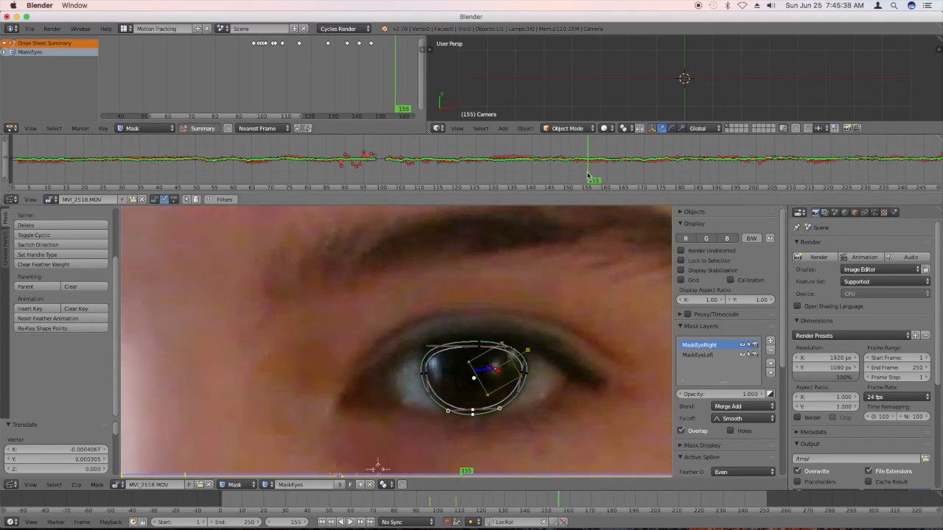
{"action": "right_click", "coordinate": [479, 352]}
{"action": "key", "text": "g"}
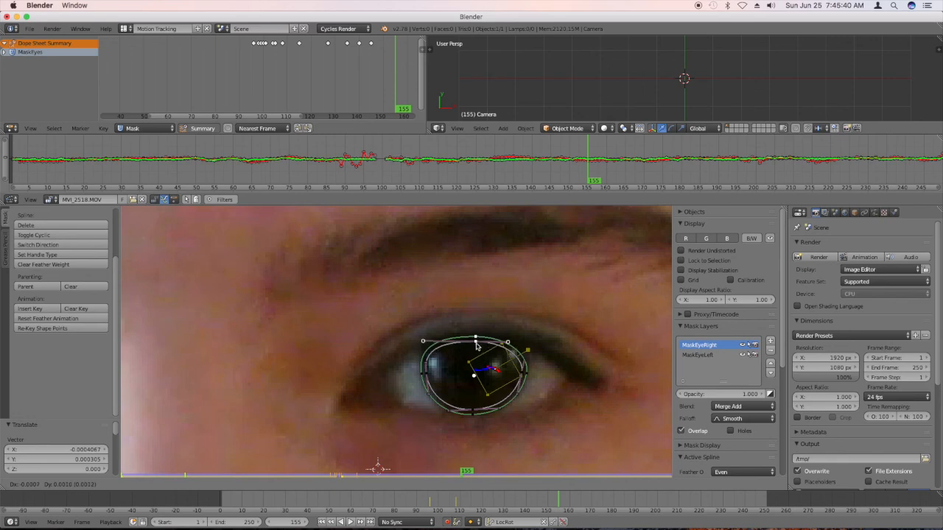
{"action": "left_click", "coordinate": [478, 346]}
{"action": "right_click", "coordinate": [425, 373]}
{"action": "key", "text": "g"}
{"action": "left_click", "coordinate": [428, 374]}
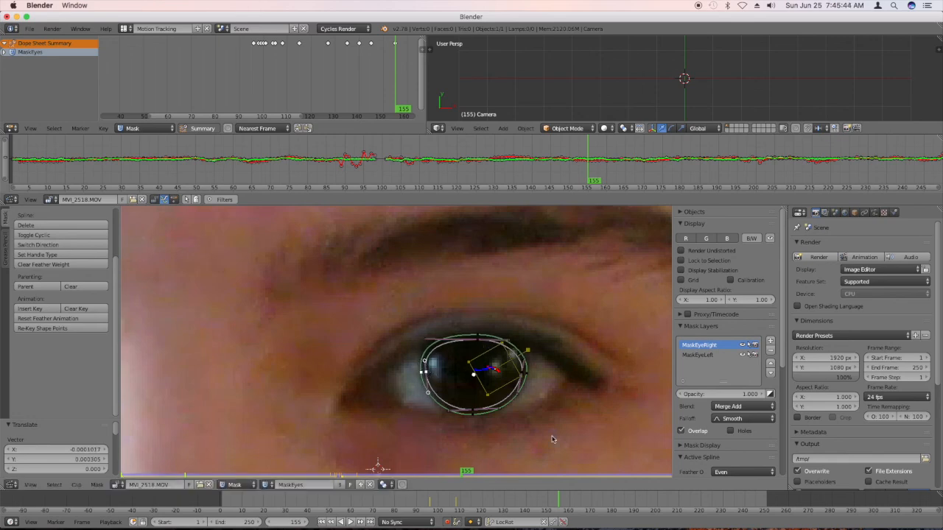
Hide the clip editor's side regions and frame both eyes together at frame 105.
{"action": "left_click", "coordinate": [607, 177]}
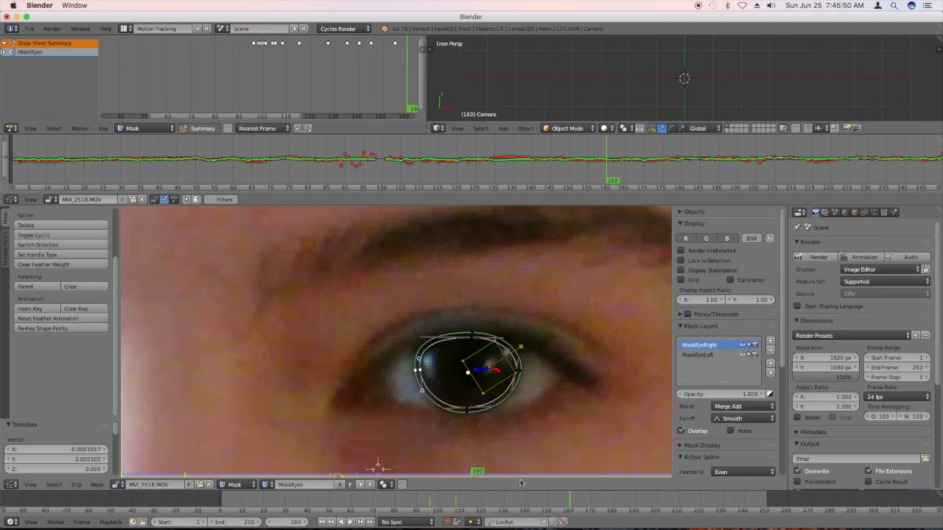
{"action": "scroll", "coordinate": [362, 390], "scroll_direction": "down", "scroll_amount": 3}
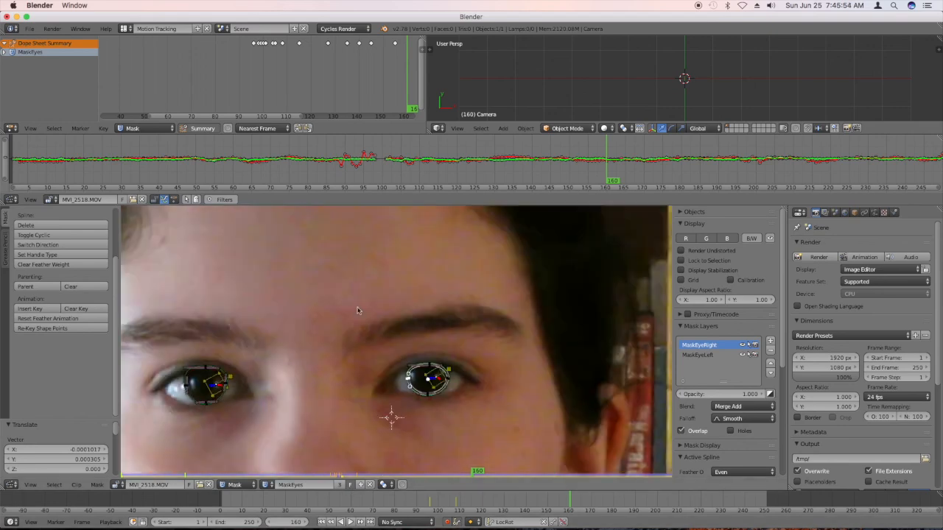
{"action": "left_click", "coordinate": [402, 182]}
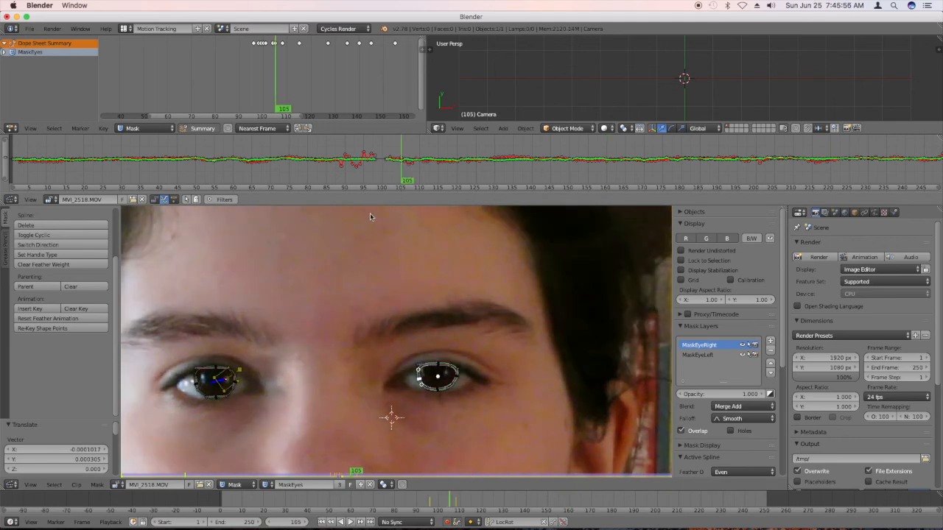
{"action": "scroll", "coordinate": [190, 361], "scroll_direction": "up", "scroll_amount": 2}
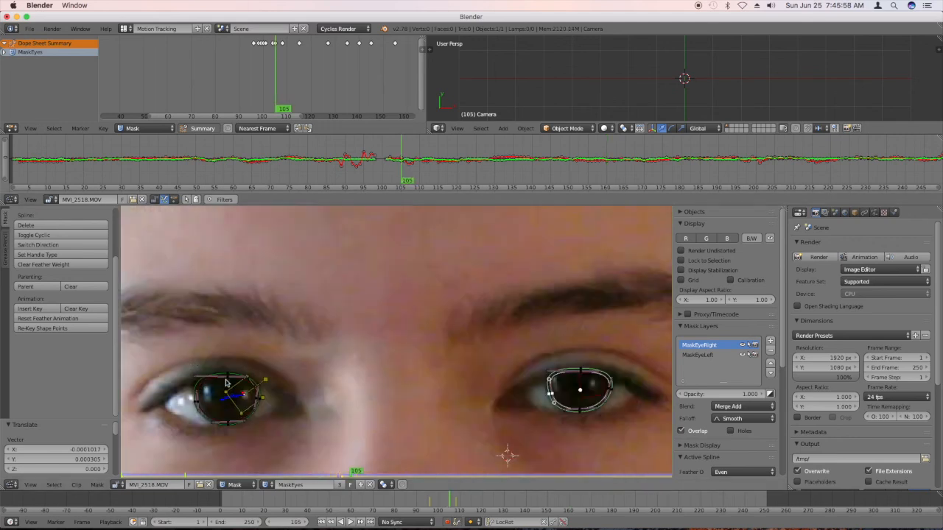
{"action": "key", "text": "n"}
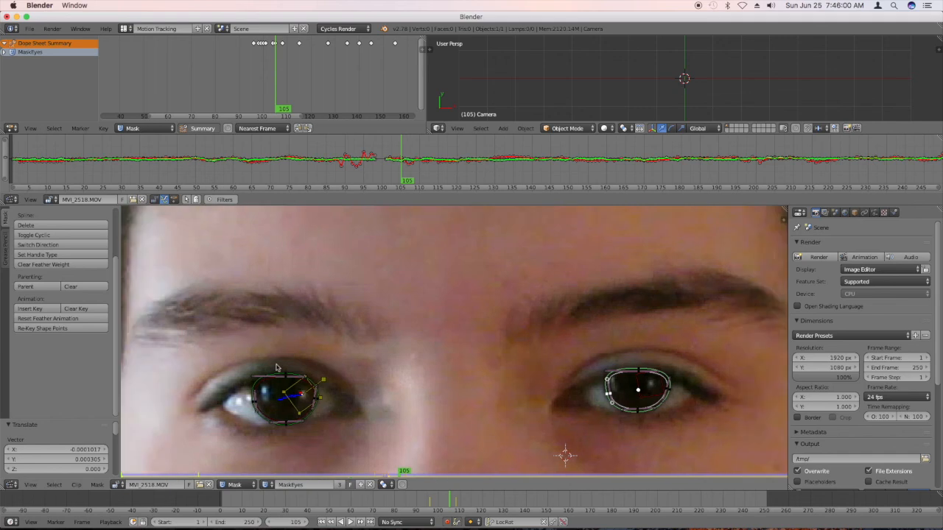
{"action": "key", "text": "t"}
{"action": "scroll", "coordinate": [272, 332], "scroll_direction": "down", "scroll_amount": 1}
{"action": "scroll", "coordinate": [269, 402], "scroll_direction": "up", "scroll_amount": 2}
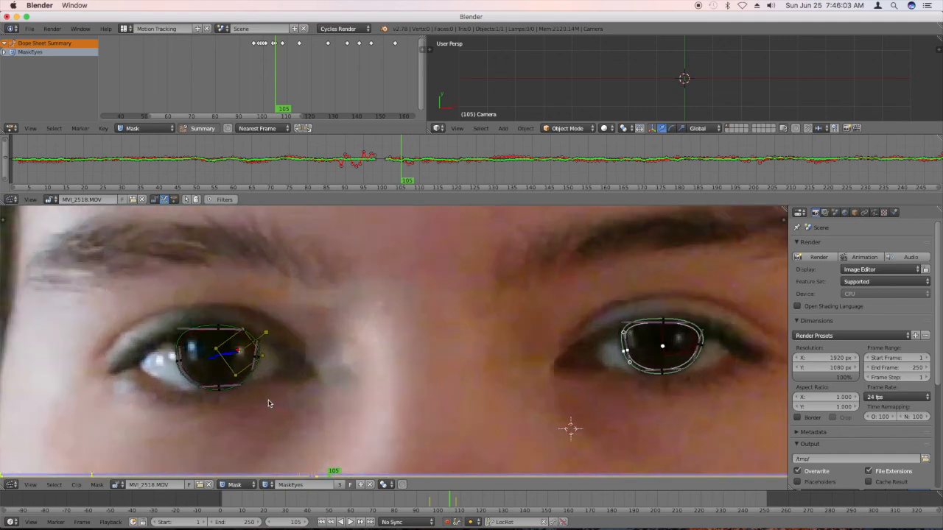
At frame 110, lower the image-left mask's top point to the upper eyelid edge.
{"action": "left_click", "coordinate": [421, 172]}
{"action": "right_click", "coordinate": [212, 325]}
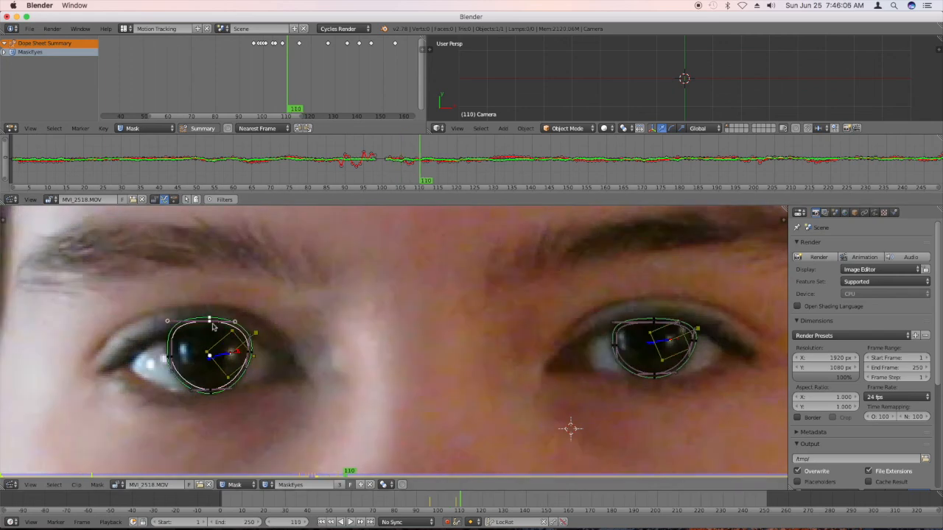
{"action": "key", "text": "g"}
{"action": "left_click", "coordinate": [211, 335]}
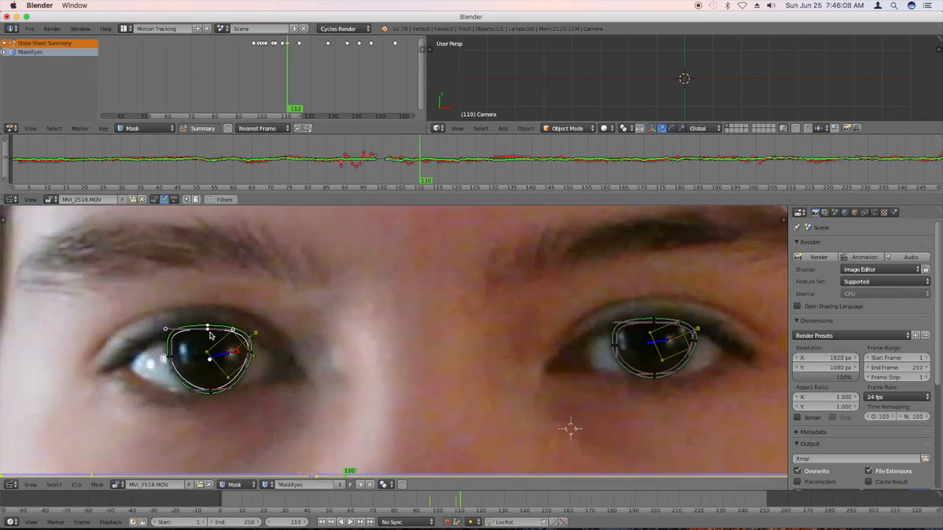
Check how both masks fit the irises from frame 115 to frame 136.
{"action": "left_click", "coordinate": [440, 176]}
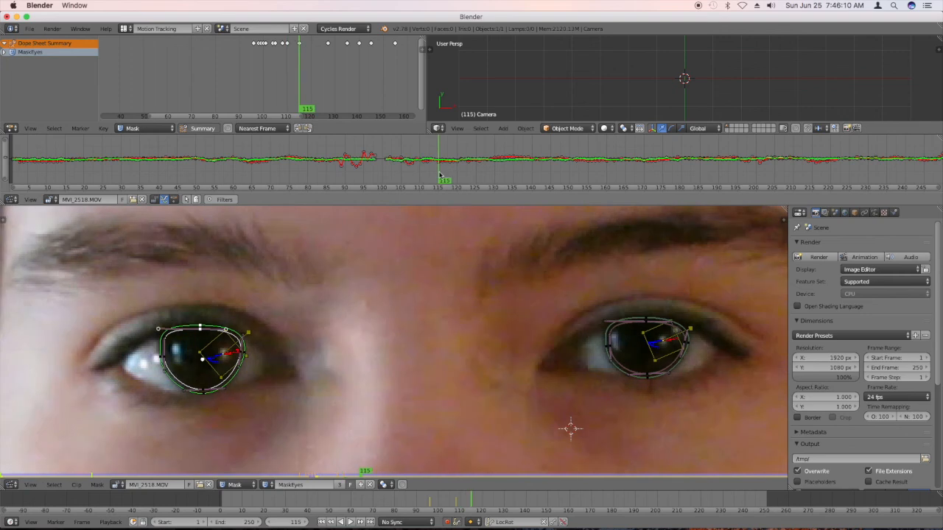
{"action": "left_click", "coordinate": [459, 176]}
{"action": "left_click", "coordinate": [456, 175]}
{"action": "left_click", "coordinate": [474, 175]}
{"action": "left_click", "coordinate": [495, 176]}
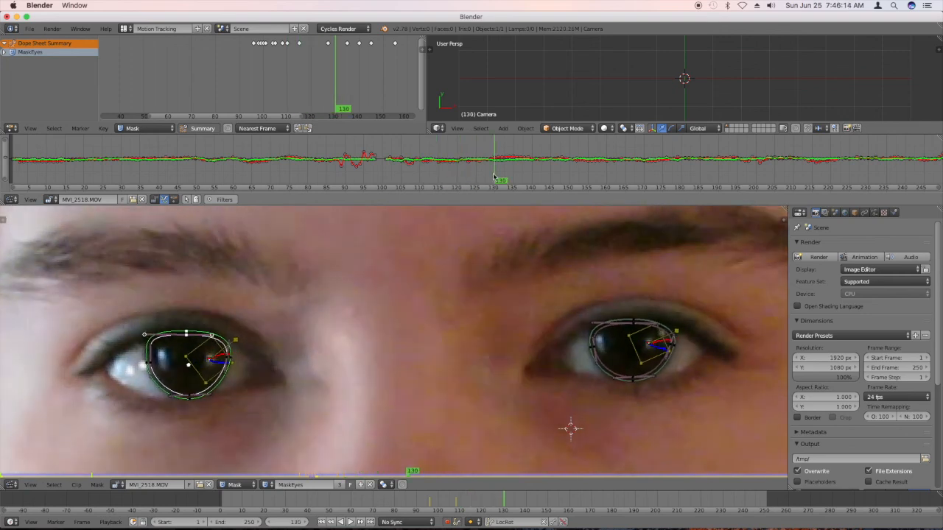
{"action": "left_click", "coordinate": [510, 176]}
{"action": "left_click", "coordinate": [516, 179]}
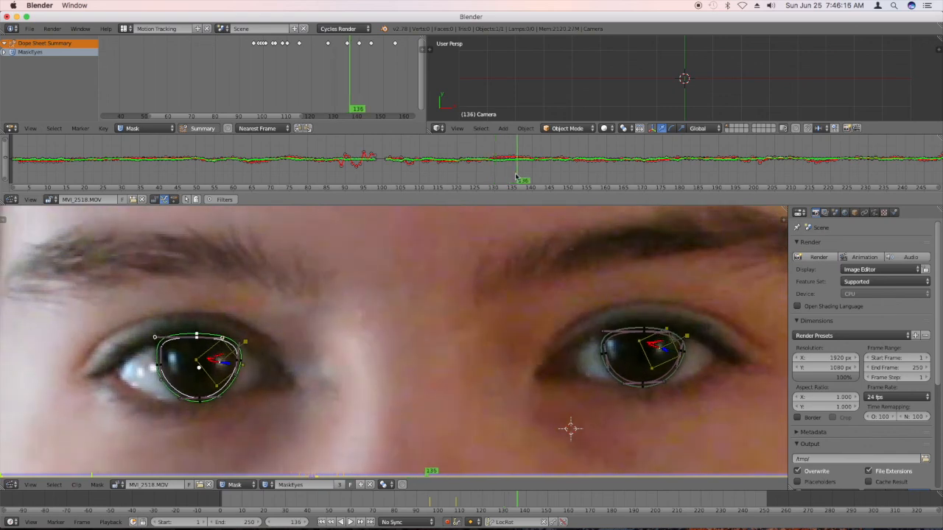
At frame 140, lower the image-left mask's top point to the eyelid and shift both side points slightly down.
{"action": "left_click", "coordinate": [531, 178]}
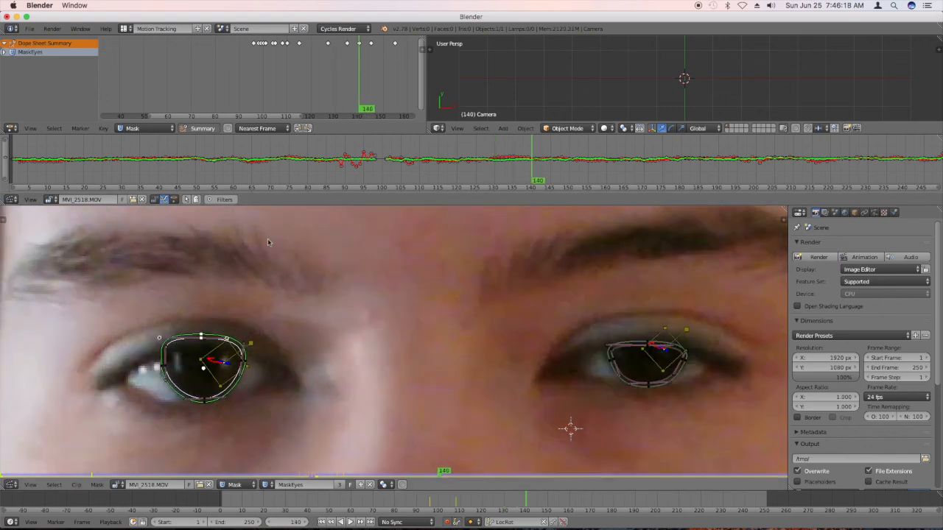
{"action": "key", "text": "g"}
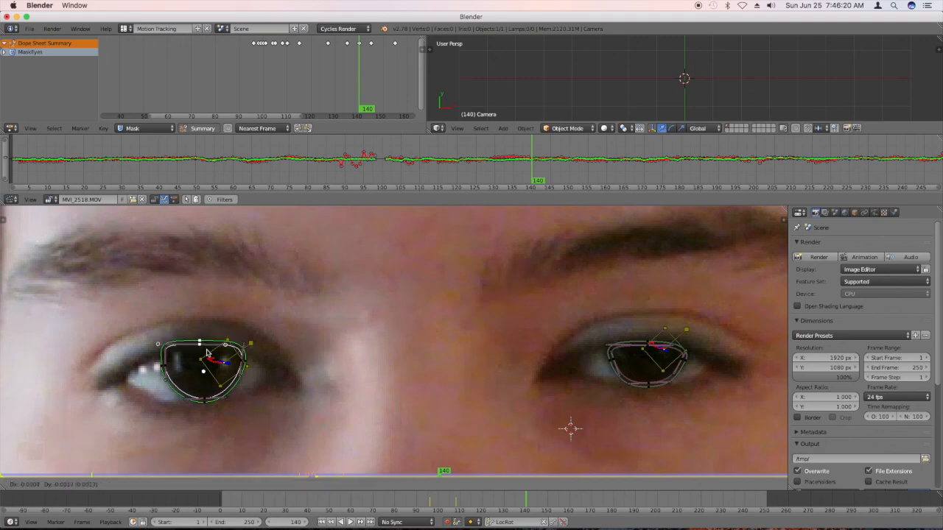
{"action": "left_click", "coordinate": [191, 358]}
{"action": "right_click", "coordinate": [163, 369]}
{"action": "key", "text": "g"}
{"action": "left_click", "coordinate": [166, 374]}
{"action": "right_click", "coordinate": [243, 369]}
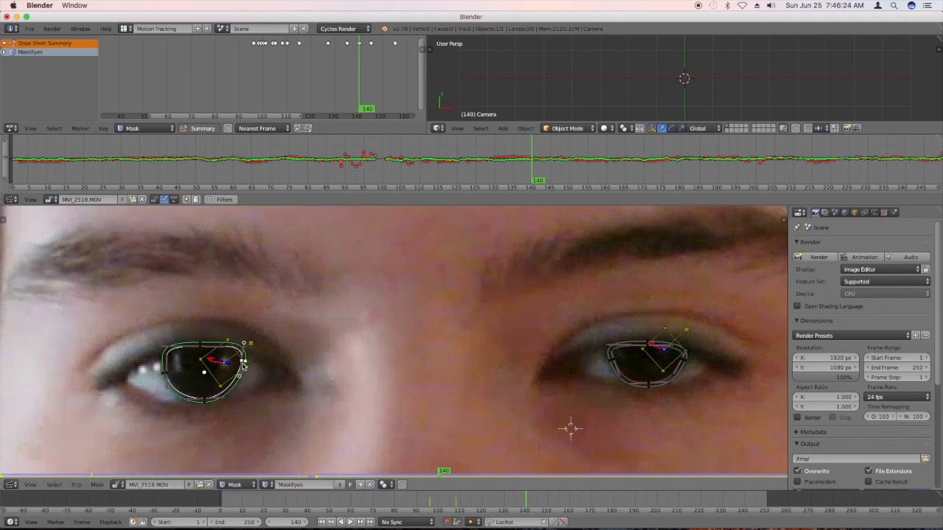
{"action": "key", "text": "g"}
{"action": "left_click", "coordinate": [243, 372]}
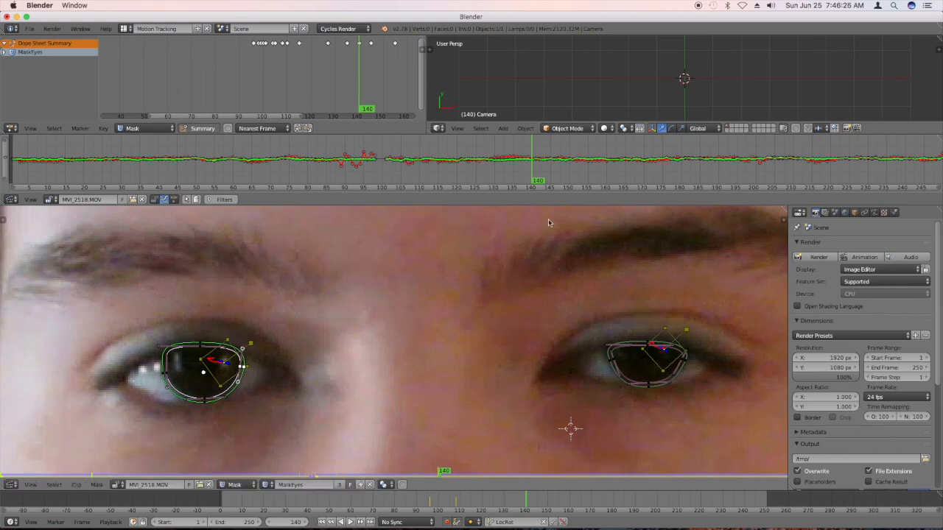
At frame 145, raise the image-left mask's top point to the opening eyelid.
{"action": "left_click_drag", "start_coordinate": [543, 182], "coordinate": [550, 180]}
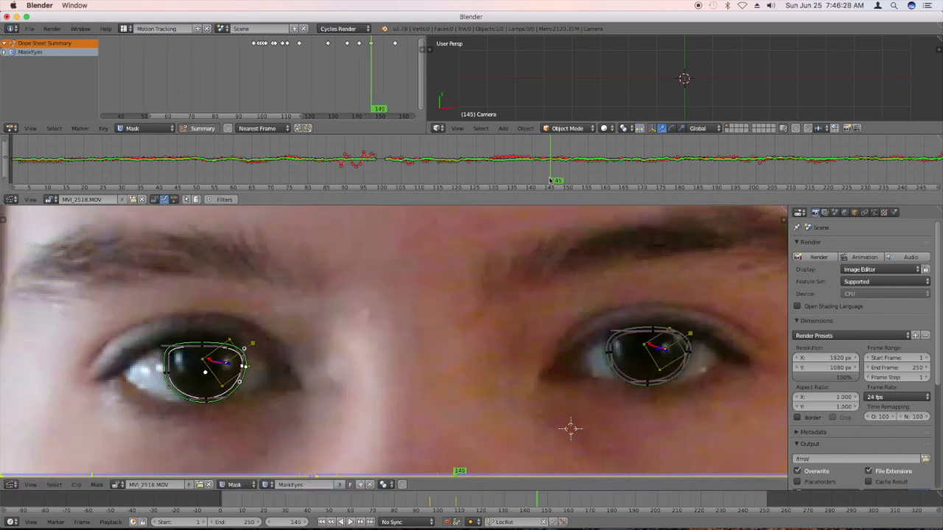
{"action": "right_click", "coordinate": [192, 348]}
{"action": "right_click", "coordinate": [196, 347]}
{"action": "key", "text": "g"}
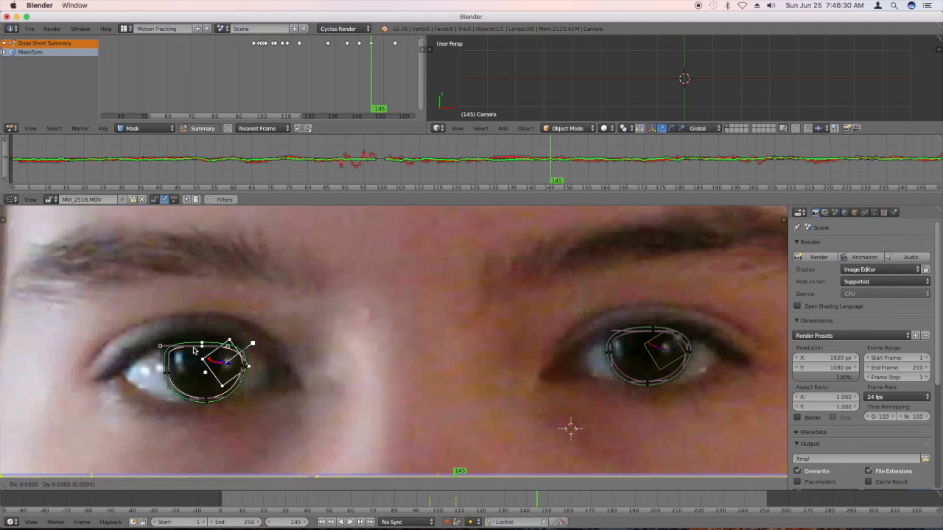
{"action": "left_click", "coordinate": [193, 342]}
Nudge the image-left mask's outer and inner side points slightly up to the iris edges at frame 145.
{"action": "right_click", "coordinate": [168, 385]}
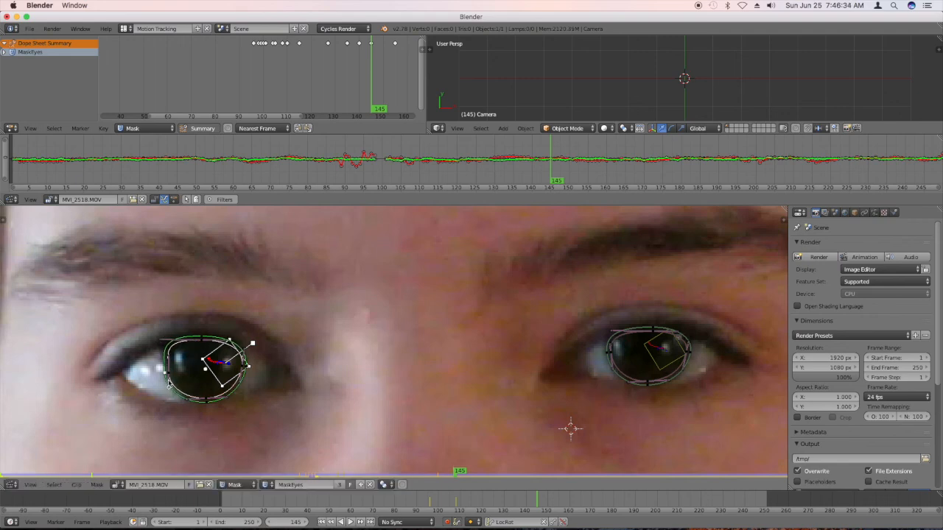
{"action": "key", "text": "g"}
{"action": "left_click", "coordinate": [168, 373]}
{"action": "right_click", "coordinate": [243, 368]}
{"action": "key", "text": "g"}
{"action": "left_click", "coordinate": [244, 366]}
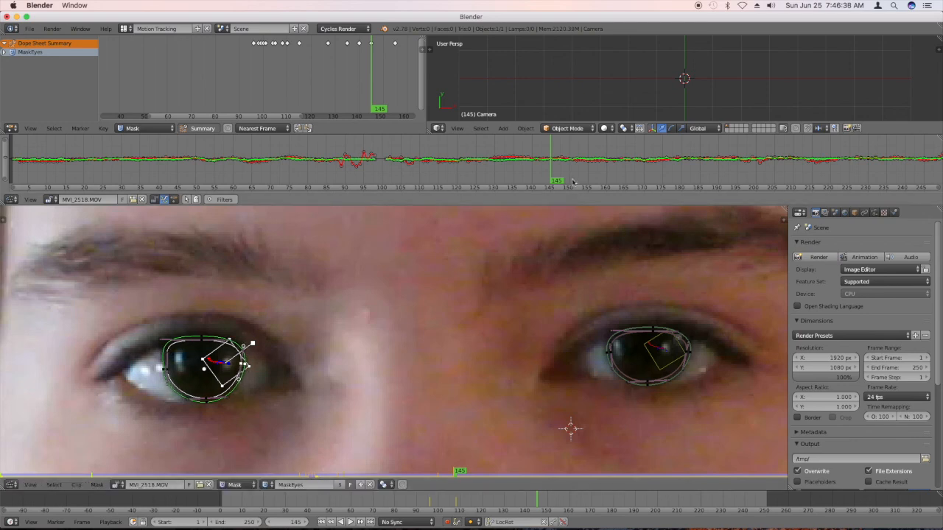
At frame 165, raise the image-left mask's top point slightly.
{"action": "left_click", "coordinate": [571, 180]}
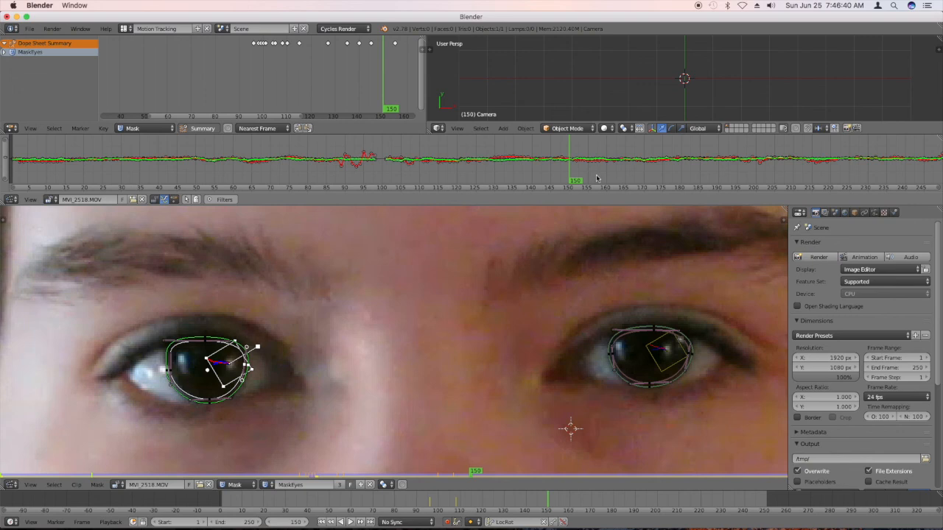
{"action": "left_click", "coordinate": [589, 179]}
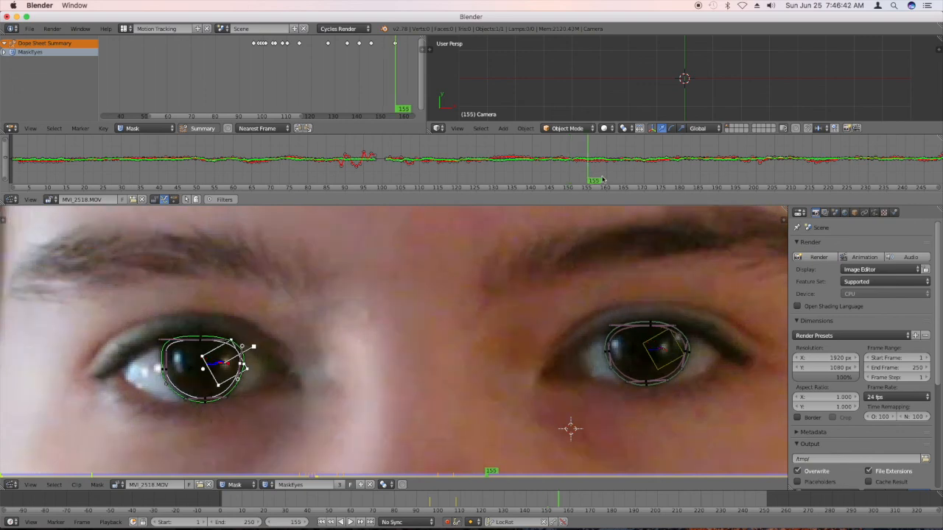
{"action": "left_click", "coordinate": [608, 180]}
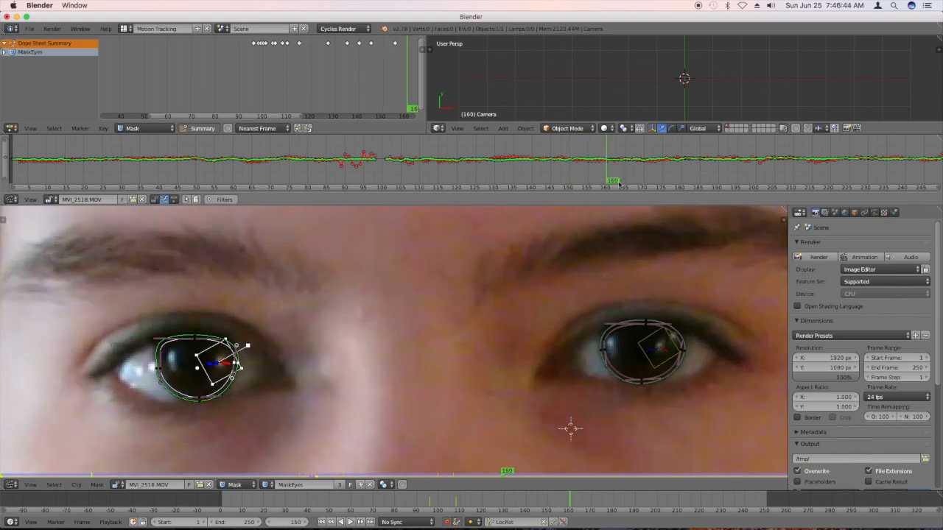
{"action": "left_click", "coordinate": [627, 177]}
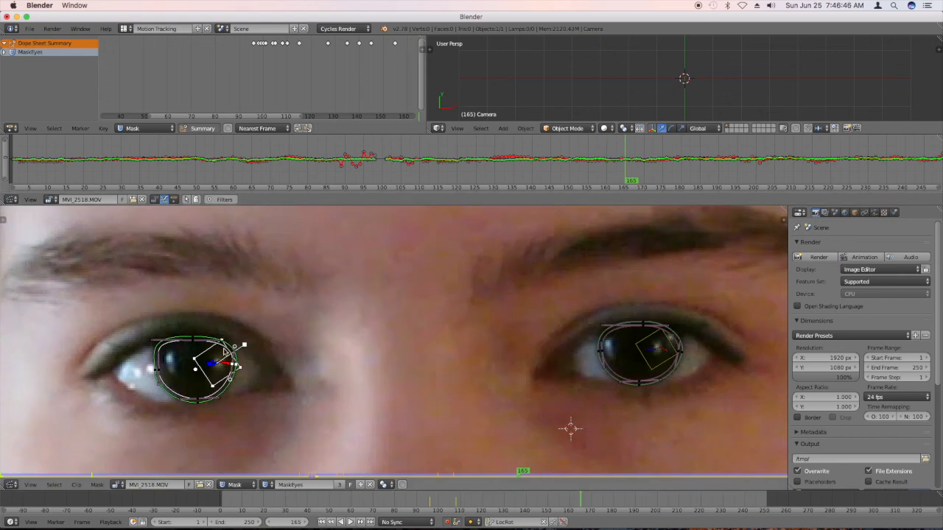
{"action": "right_click", "coordinate": [187, 342]}
{"action": "key", "text": "g"}
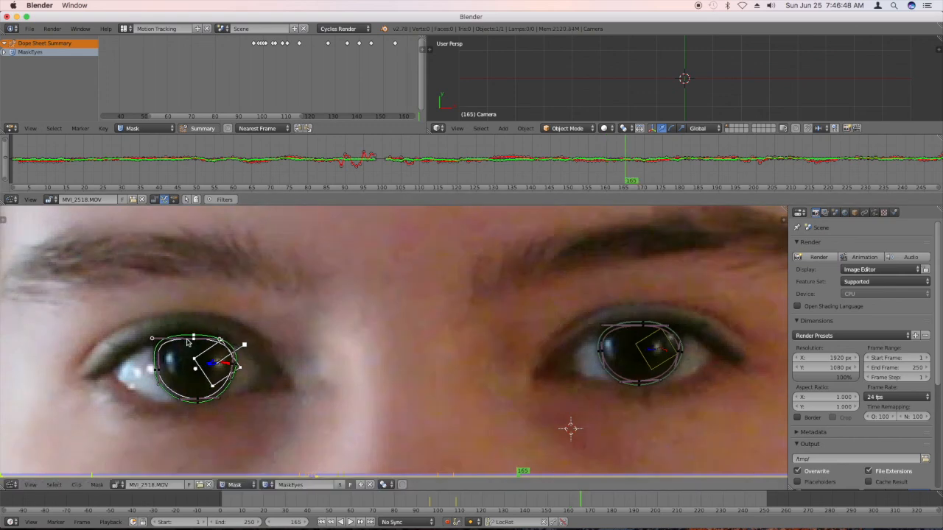
At frame 205, raise the image-left mask's bottom point slightly to the lower iris edge.
{"action": "left_click", "coordinate": [648, 181]}
{"action": "left_click_drag", "start_coordinate": [647, 181], "coordinate": [682, 181]}
{"action": "left_click", "coordinate": [704, 178]}
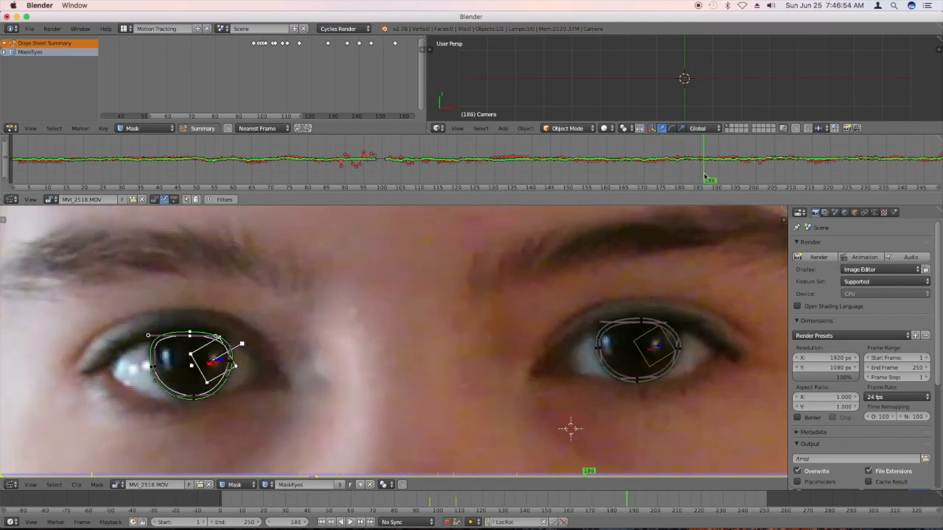
{"action": "left_click_drag", "start_coordinate": [704, 178], "coordinate": [773, 174]}
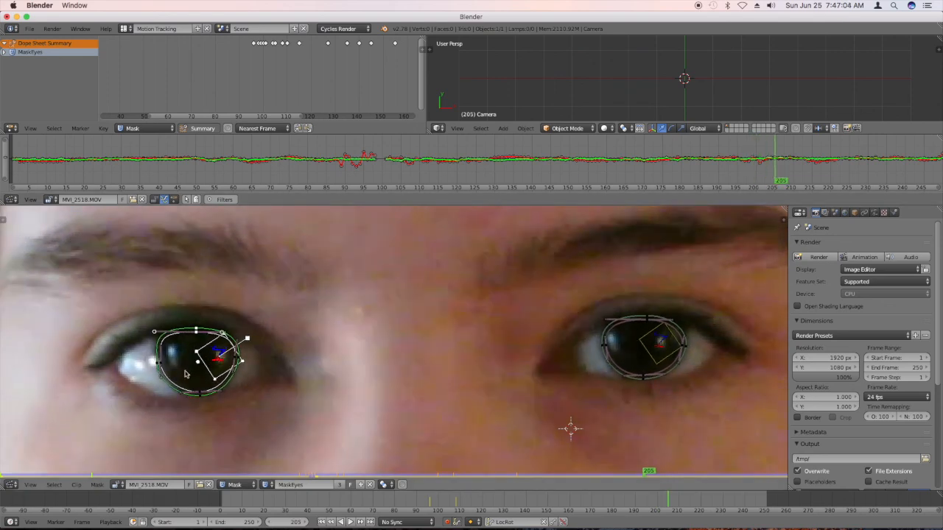
{"action": "left_click_drag", "start_coordinate": [198, 397], "coordinate": [197, 395]}
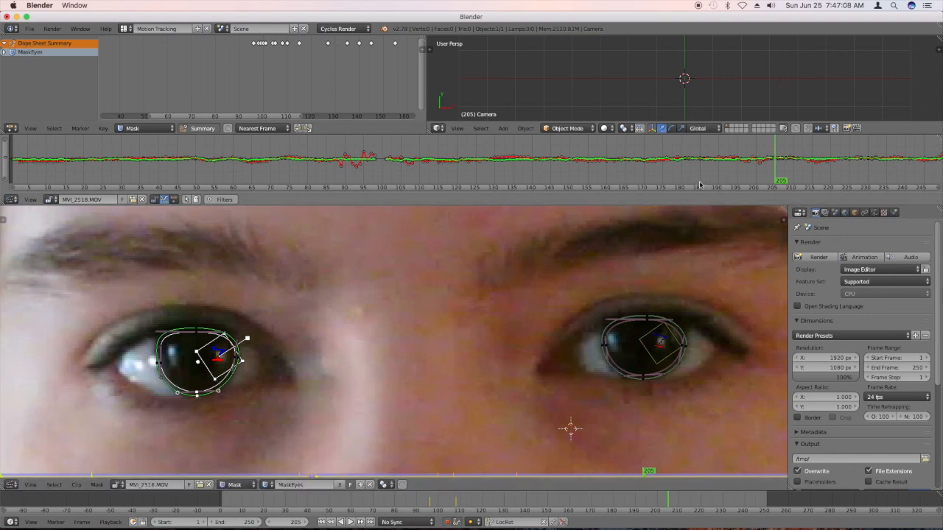
At frame 231, lower the image-right mask's top point to the drooping eyelid.
{"action": "key", "text": "Home"}
{"action": "left_click", "coordinate": [786, 172]}
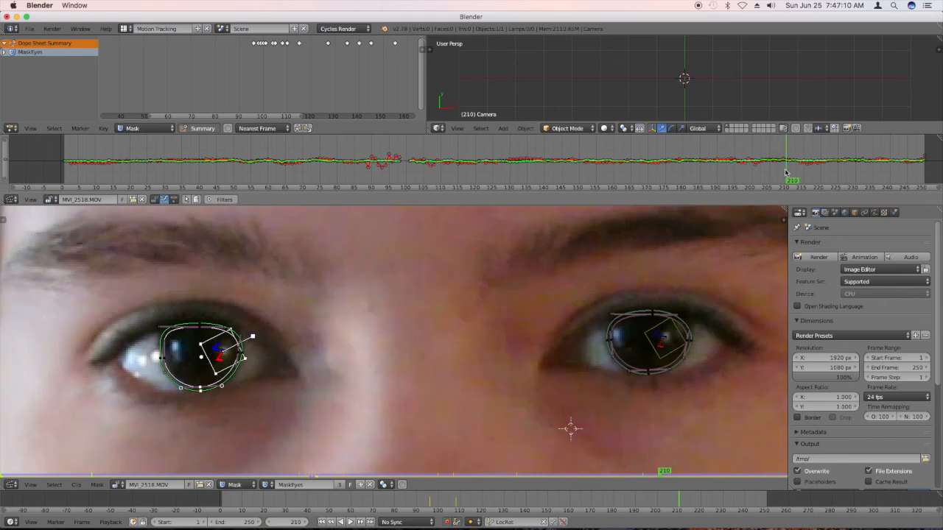
{"action": "left_click", "coordinate": [805, 172]}
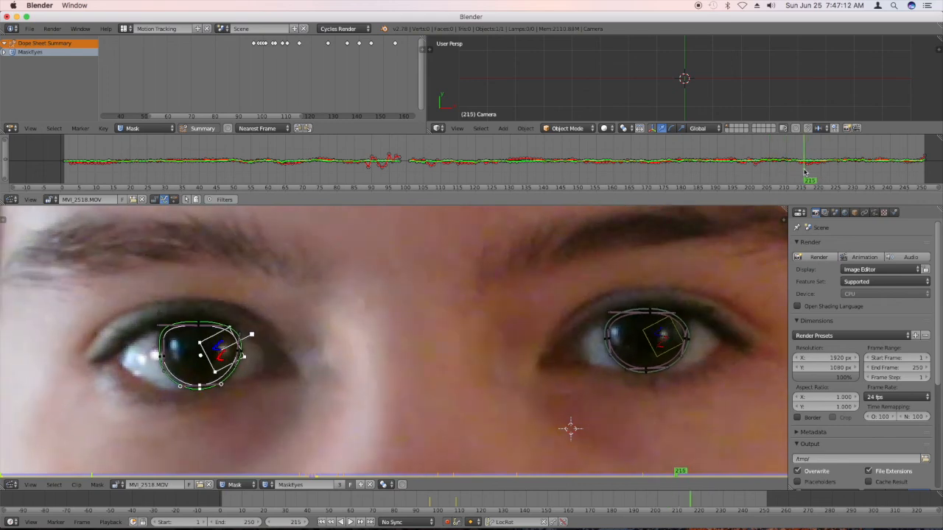
{"action": "left_click", "coordinate": [822, 172]}
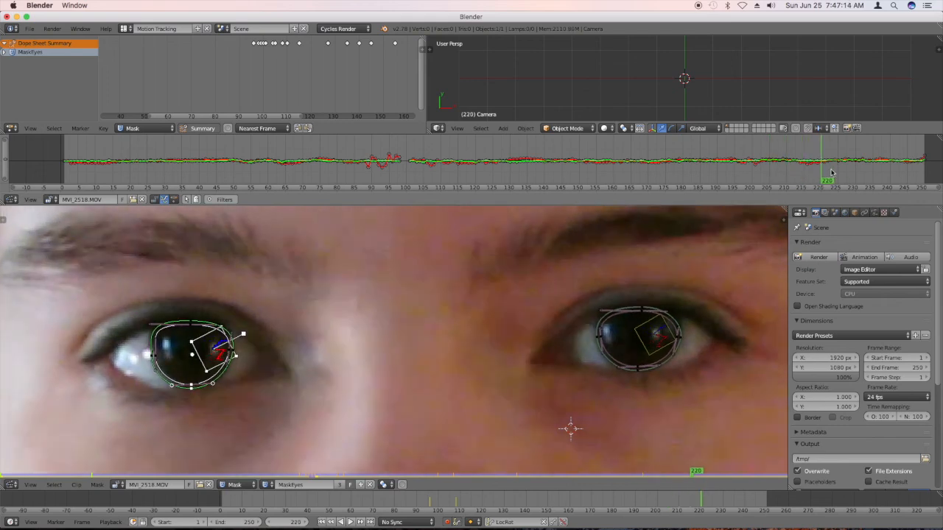
{"action": "left_click", "coordinate": [834, 171]}
{"action": "left_click", "coordinate": [843, 172]}
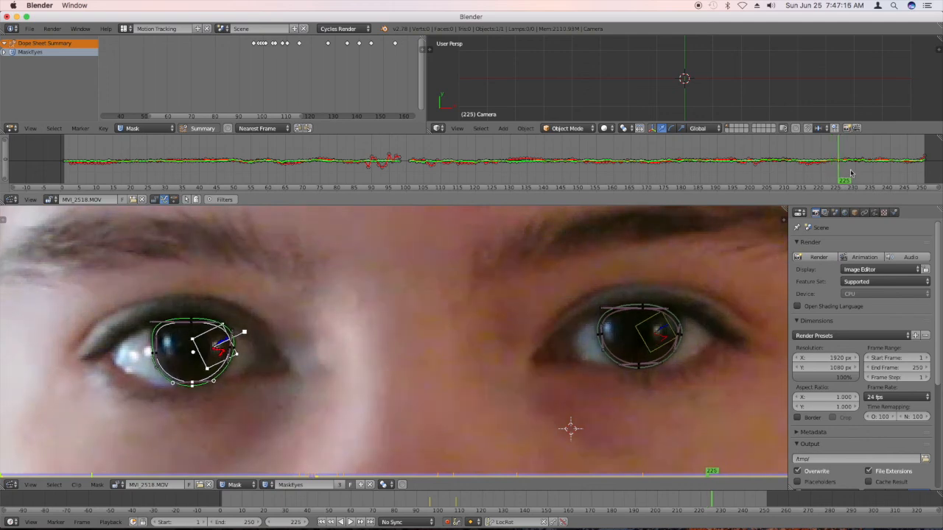
{"action": "left_click", "coordinate": [858, 171]}
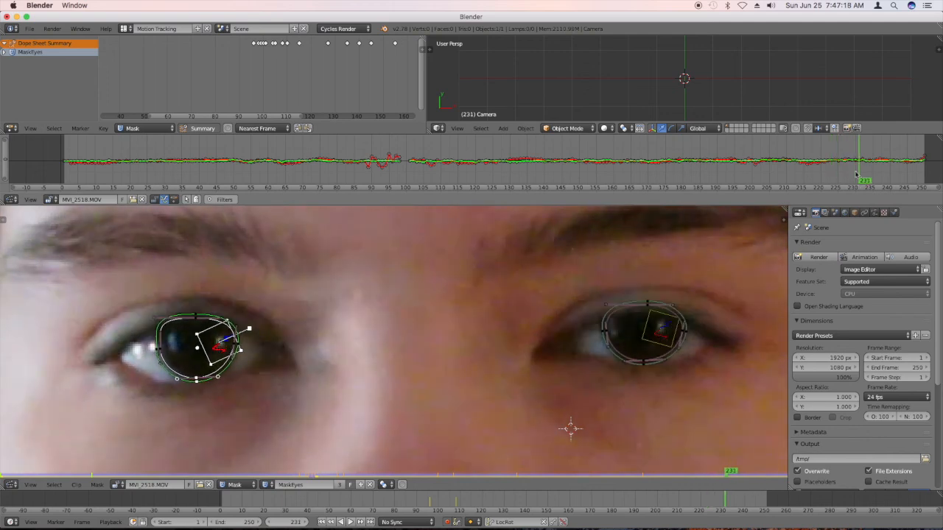
{"action": "right_click", "coordinate": [648, 317]}
{"action": "key", "text": "g"}
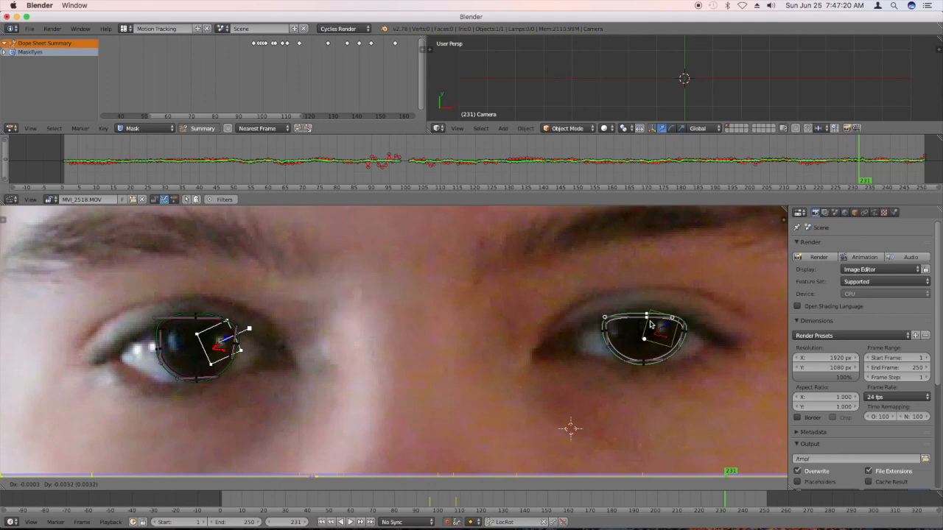
{"action": "left_click", "coordinate": [650, 324]}
Lower the image-left mask's top point to the eyelid and shift its outer side point down at frame 231.
{"action": "right_click", "coordinate": [197, 330]}
{"action": "key", "text": "g"}
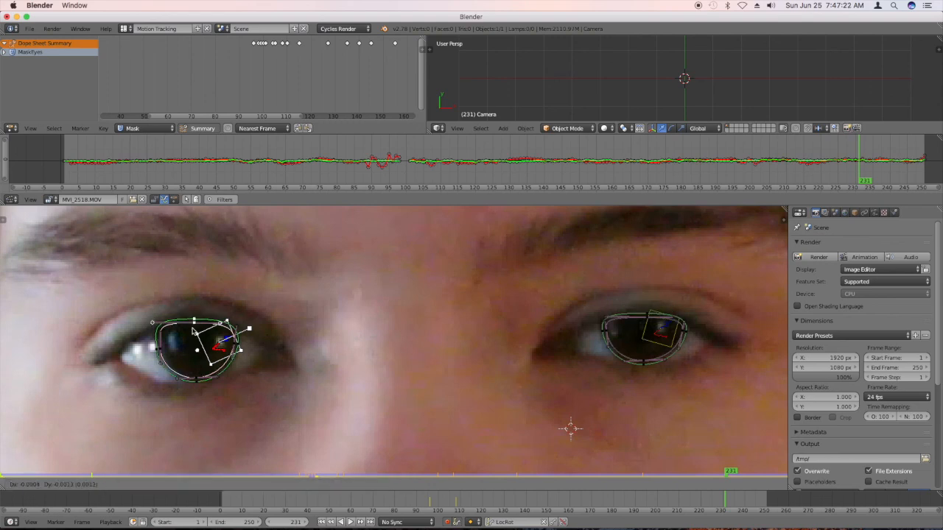
{"action": "left_click", "coordinate": [194, 332]}
{"action": "right_click", "coordinate": [159, 353]}
{"action": "key", "text": "g"}
{"action": "left_click", "coordinate": [160, 360]}
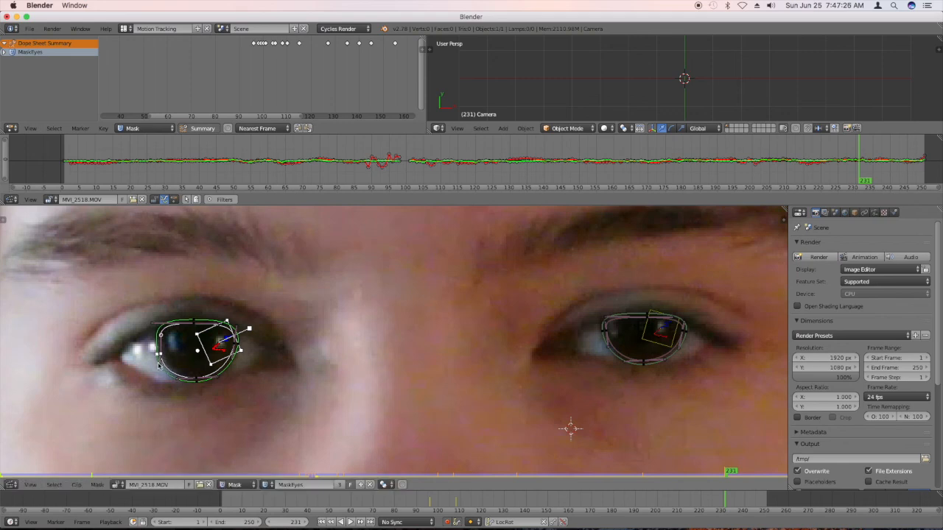
At frame 231, refine the image-left mask's outer side curve and reposition its inner side point along the iris edge.
{"action": "left_click_drag", "start_coordinate": [161, 369], "coordinate": [161, 367]}
{"action": "key", "text": "g"}
{"action": "left_click", "coordinate": [236, 351]}
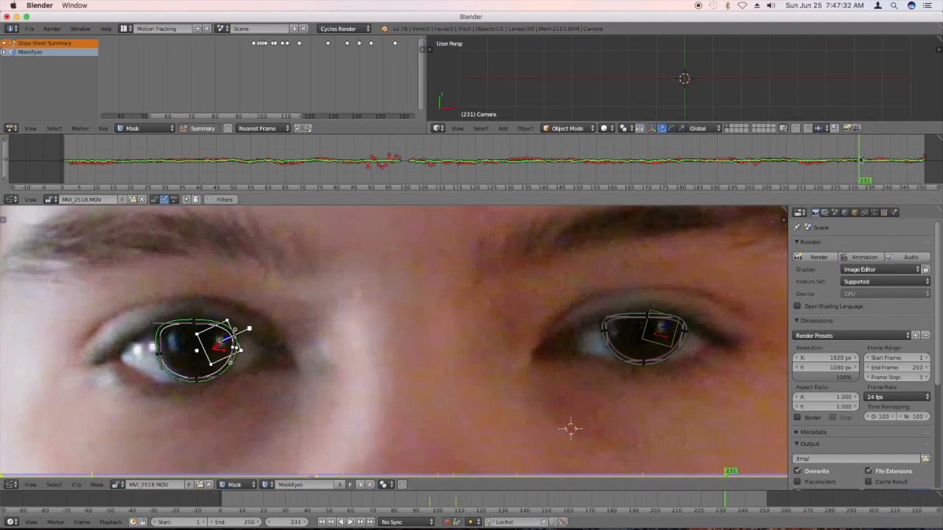
At frame 235, raise the image-left mask's top point to the opening eyelid and adjust the lower handle of its outer side point.
{"action": "left_click_drag", "start_coordinate": [861, 165], "coordinate": [873, 165]}
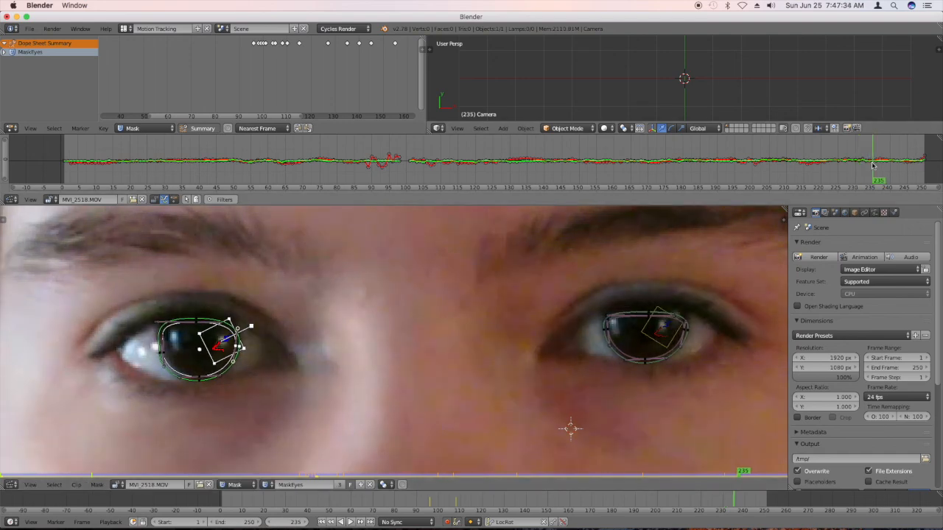
{"action": "right_click", "coordinate": [196, 319]}
{"action": "key", "text": "g"}
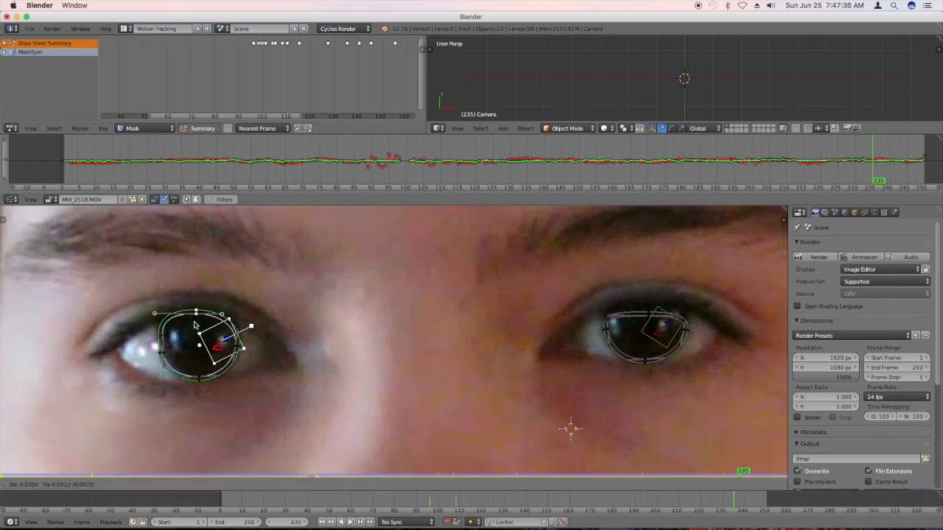
{"action": "left_click", "coordinate": [197, 328]}
{"action": "right_click", "coordinate": [165, 369]}
{"action": "key", "text": "g"}
{"action": "left_click", "coordinate": [167, 369]}
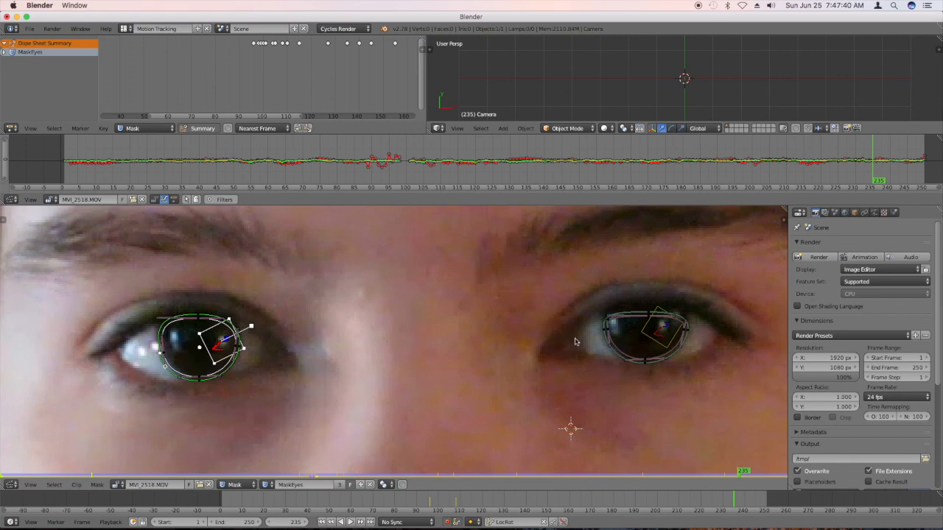
At frame 235, raise the image-right mask's top point to the eyelid and shift its outer side point slightly outward.
{"action": "right_click", "coordinate": [659, 317]}
{"action": "key", "text": "g"}
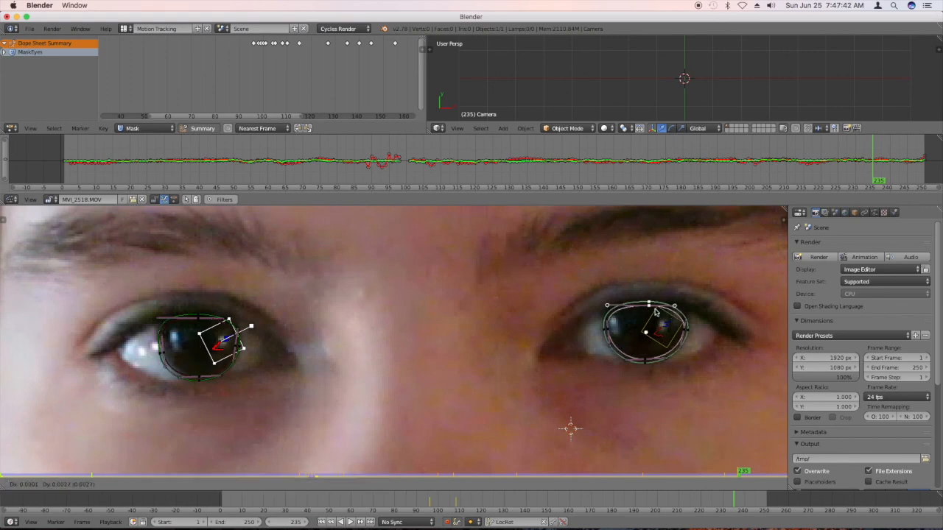
{"action": "left_click", "coordinate": [655, 313]}
{"action": "left_click_drag", "start_coordinate": [687, 319], "coordinate": [686, 314]}
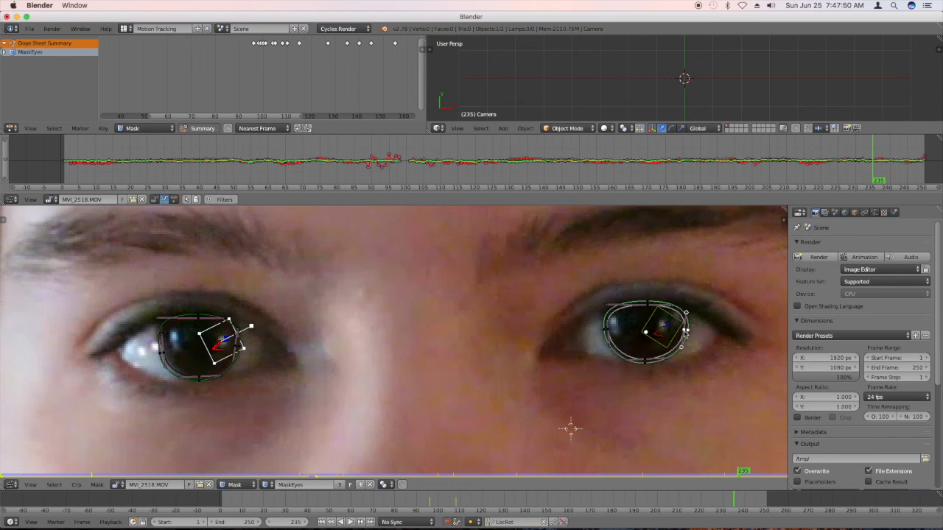
{"action": "key", "text": "g"}
{"action": "left_click", "coordinate": [686, 335]}
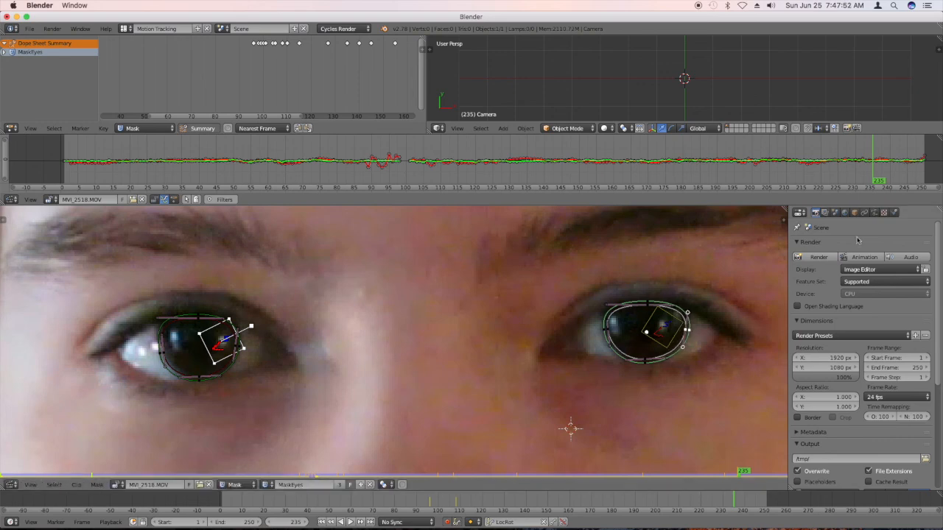
Raise the image-left mask's top point slightly at frame 240 and the image-right mask's top point slightly at frame 250.
{"action": "left_click_drag", "start_coordinate": [895, 168], "coordinate": [892, 173]}
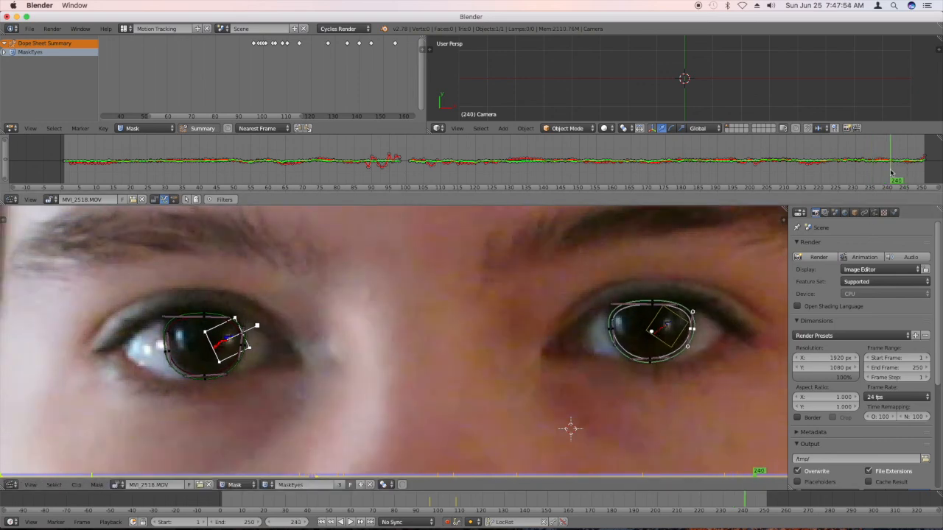
{"action": "left_click", "coordinate": [176, 361]}
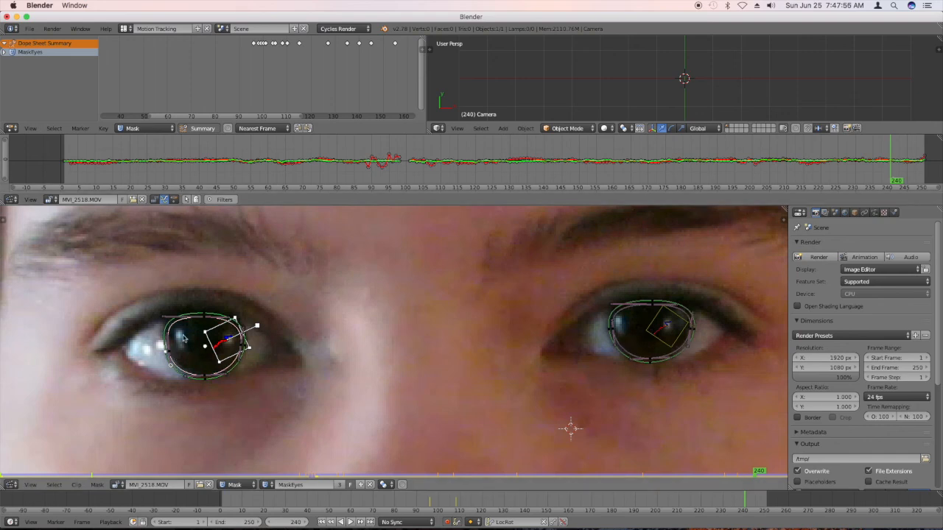
{"action": "key", "text": "g"}
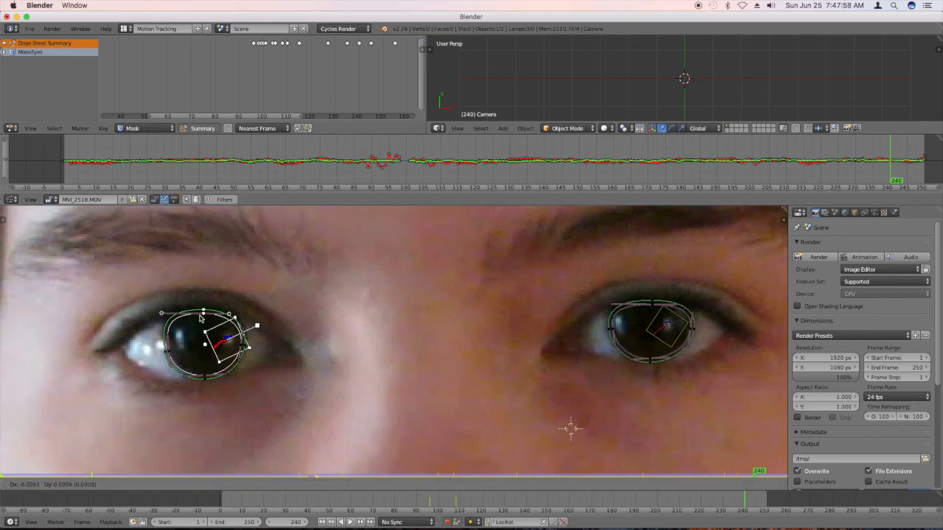
{"action": "left_click", "coordinate": [216, 321]}
{"action": "left_click_drag", "start_coordinate": [914, 169], "coordinate": [924, 169]}
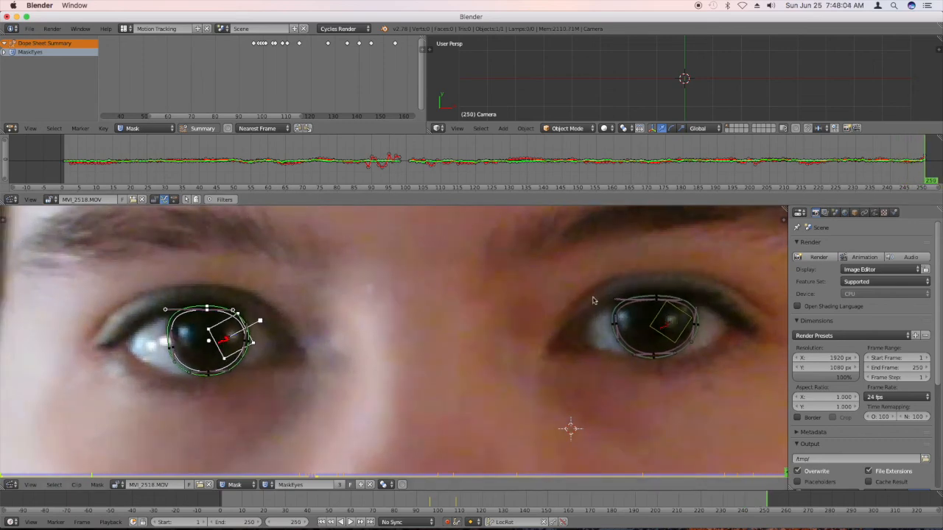
{"action": "left_click", "coordinate": [655, 297]}
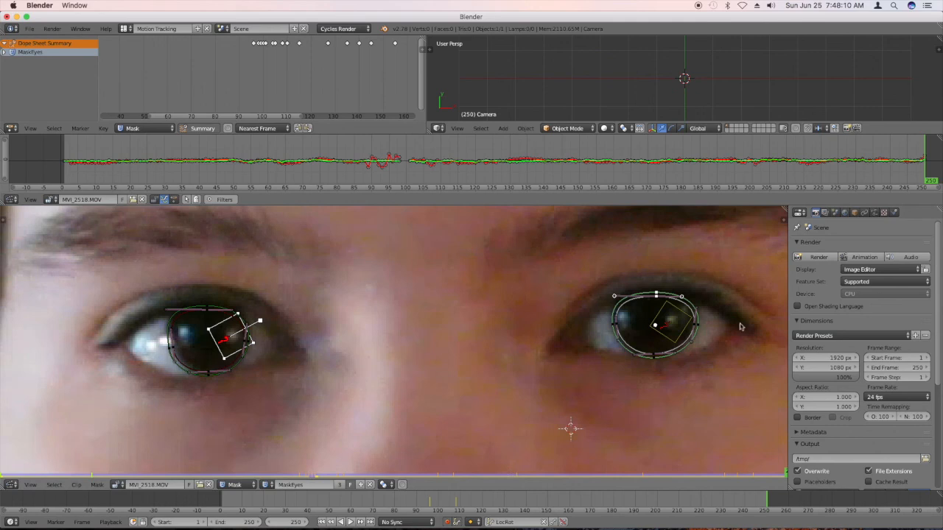
Select all points of both eye masks and bring the mask keyframes up to frame 250 into view in the dope sheet.
{"action": "key", "text": "b"}
{"action": "left_click_drag", "start_coordinate": [715, 381], "coordinate": [94, 273]}
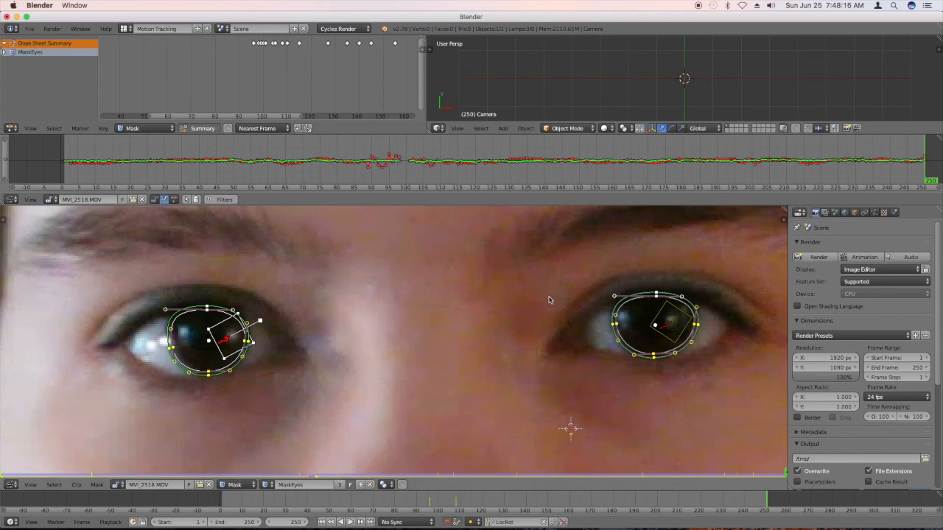
{"action": "left_click_drag", "start_coordinate": [308, 114], "coordinate": [451, 117]}
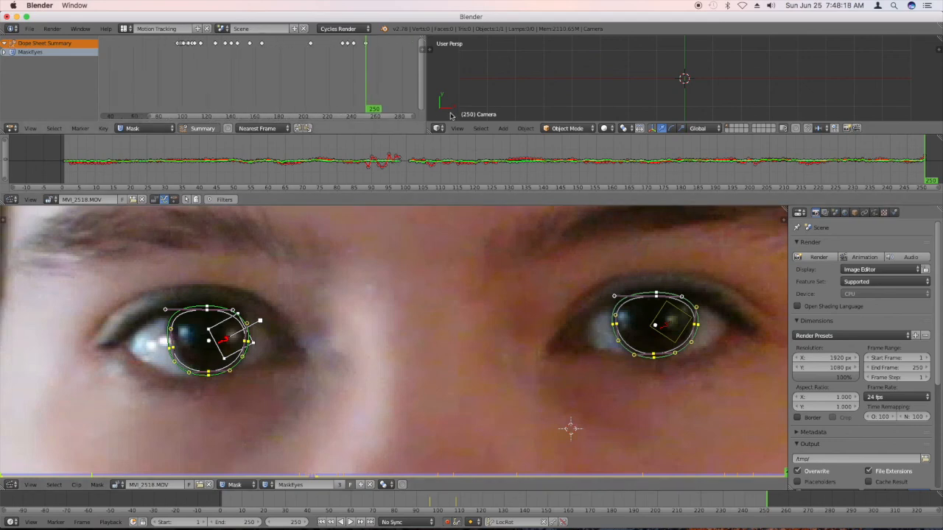